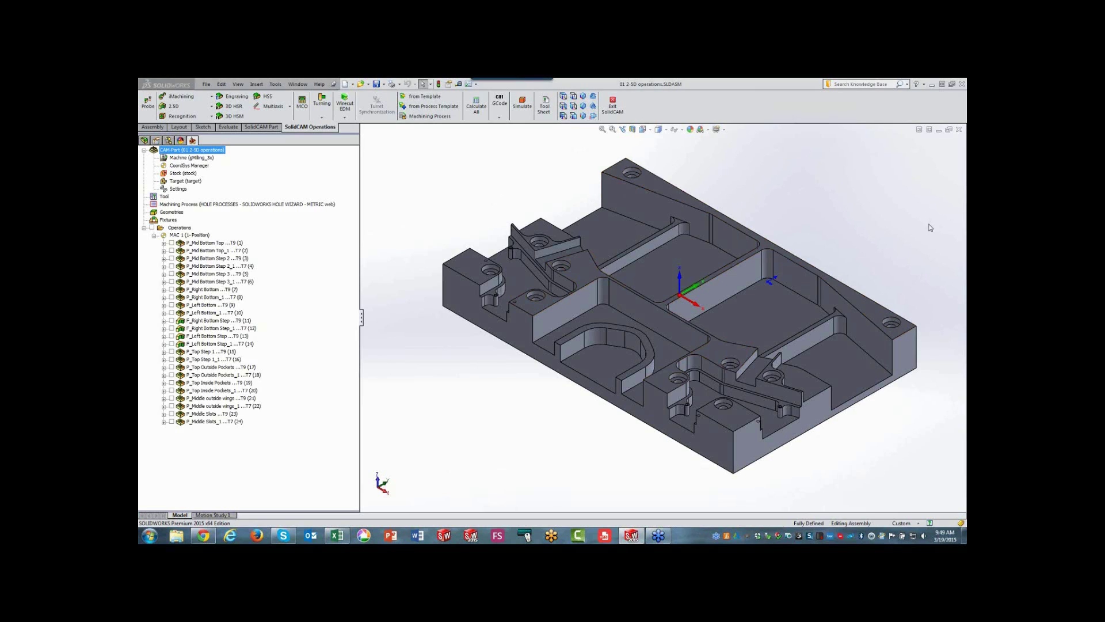
Zoom the graphics view to fit the entire machined prismatic part
{"action": "key", "text": "f"}
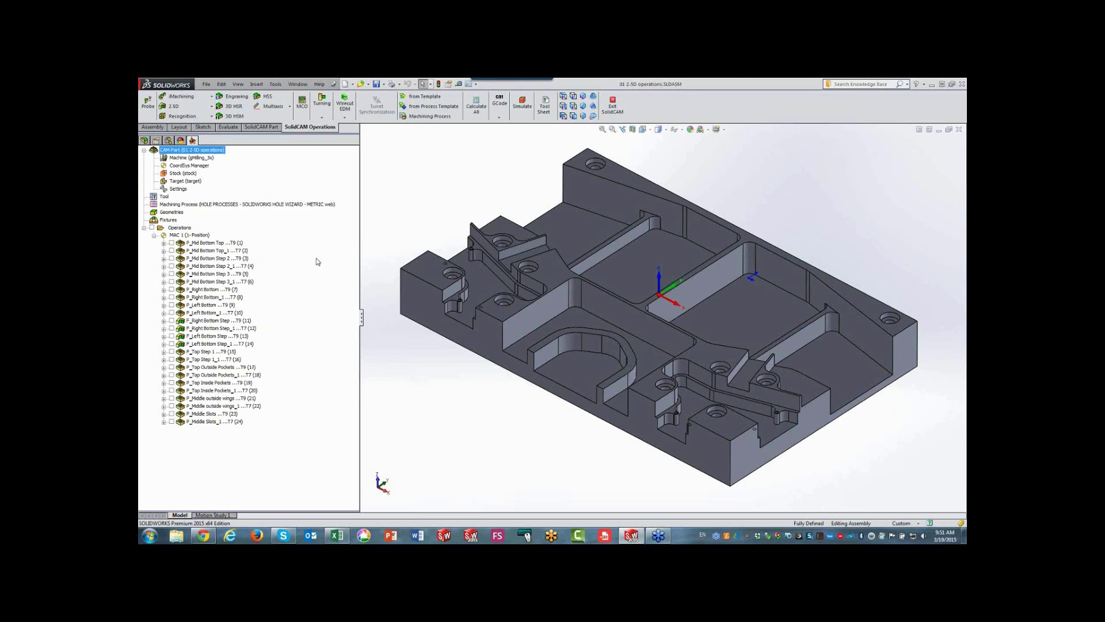
{"action": "left_click", "coordinate": [164, 243]}
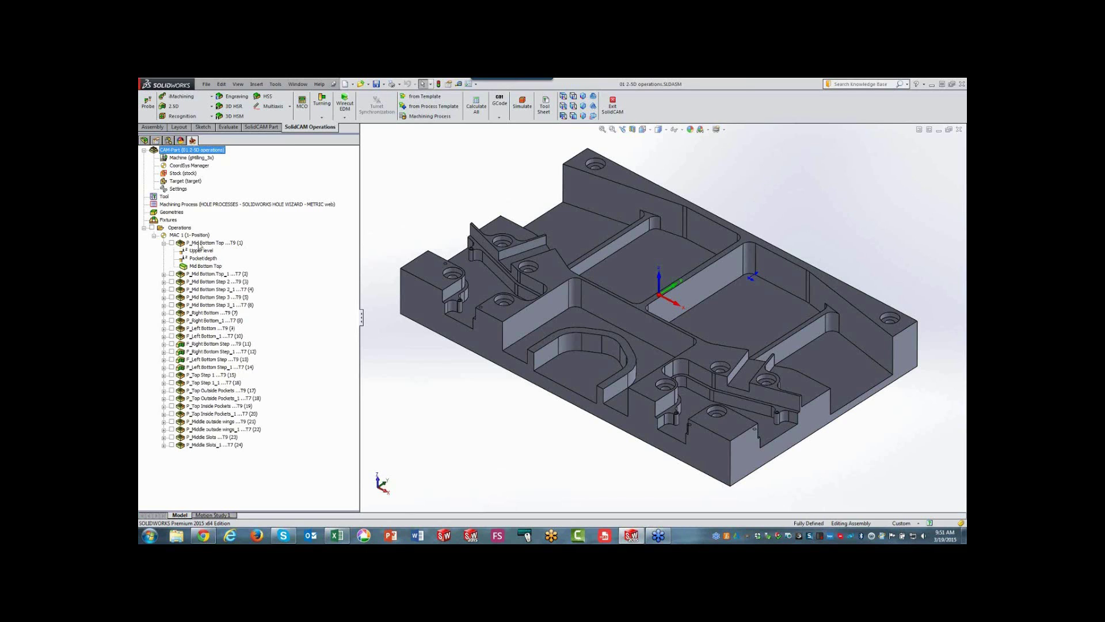
{"action": "double_click", "coordinate": [199, 243]}
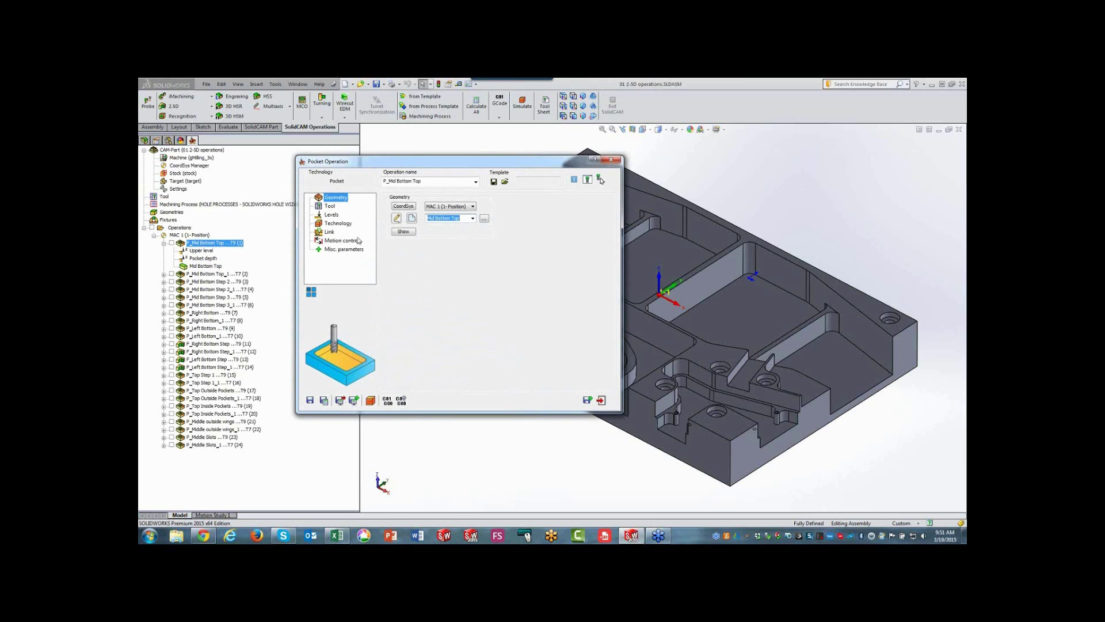
{"action": "left_click", "coordinate": [403, 231]}
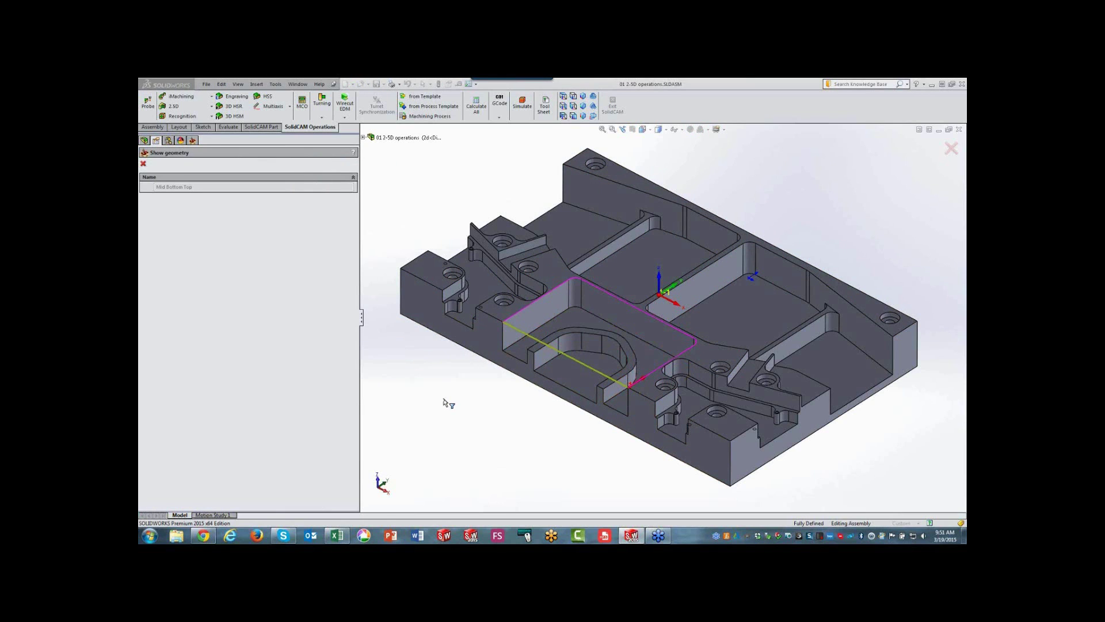
{"action": "left_click", "coordinate": [145, 165]}
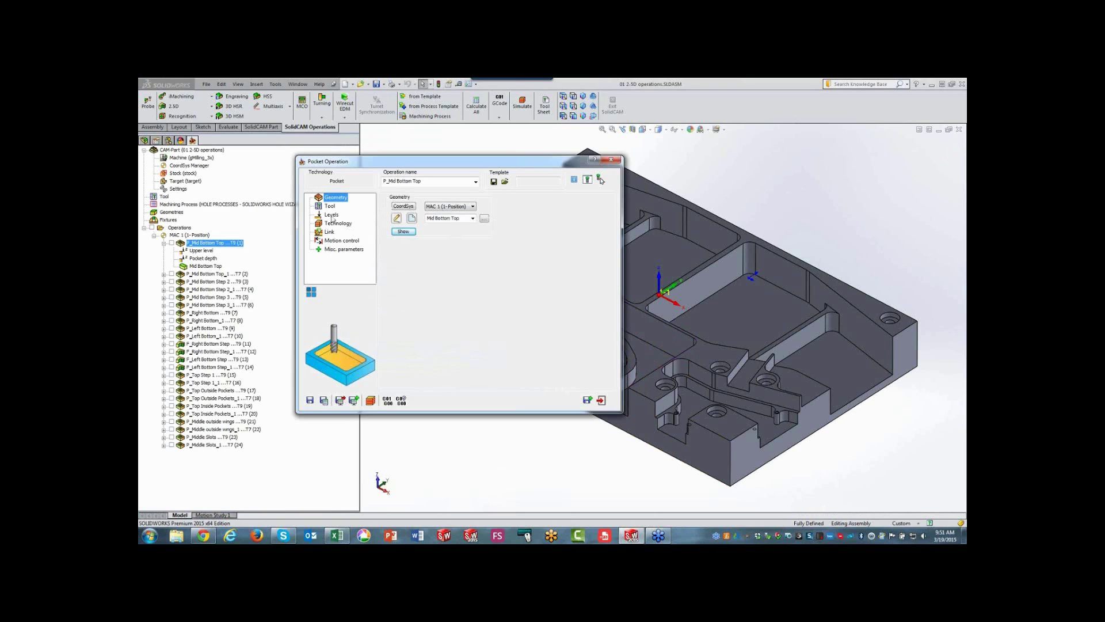
{"action": "left_click", "coordinate": [332, 216]}
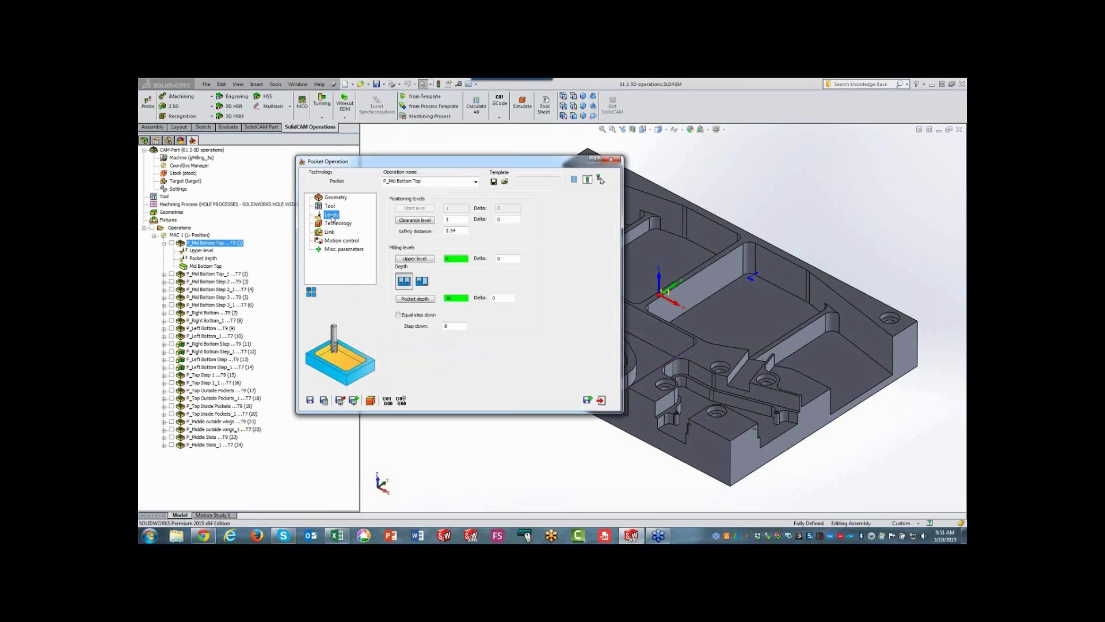
{"action": "left_click", "coordinate": [417, 299]}
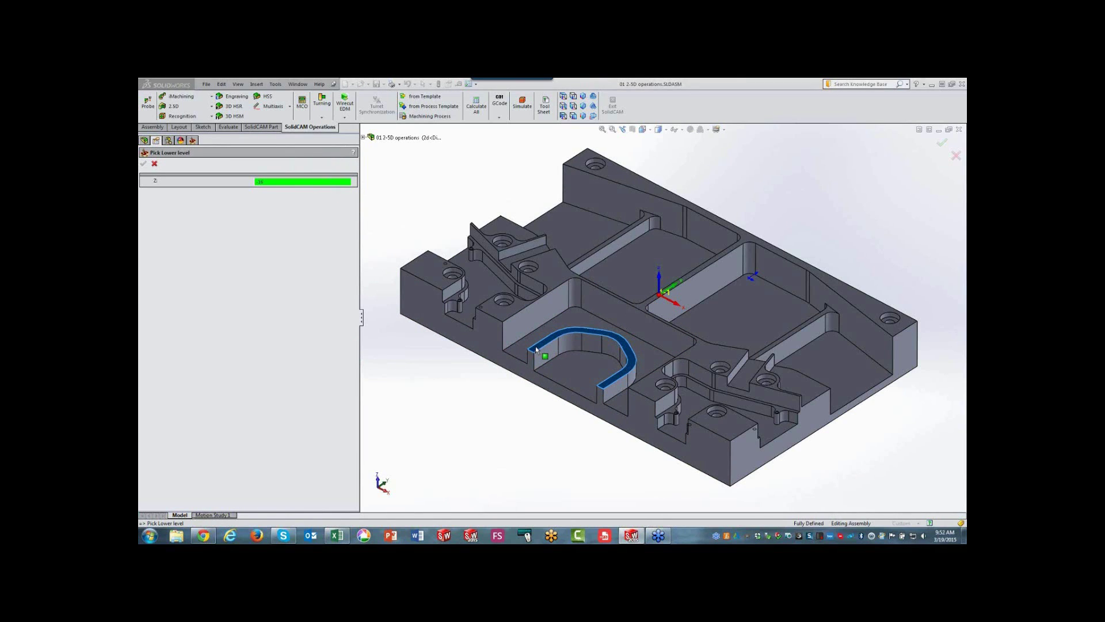
{"action": "left_click", "coordinate": [155, 164]}
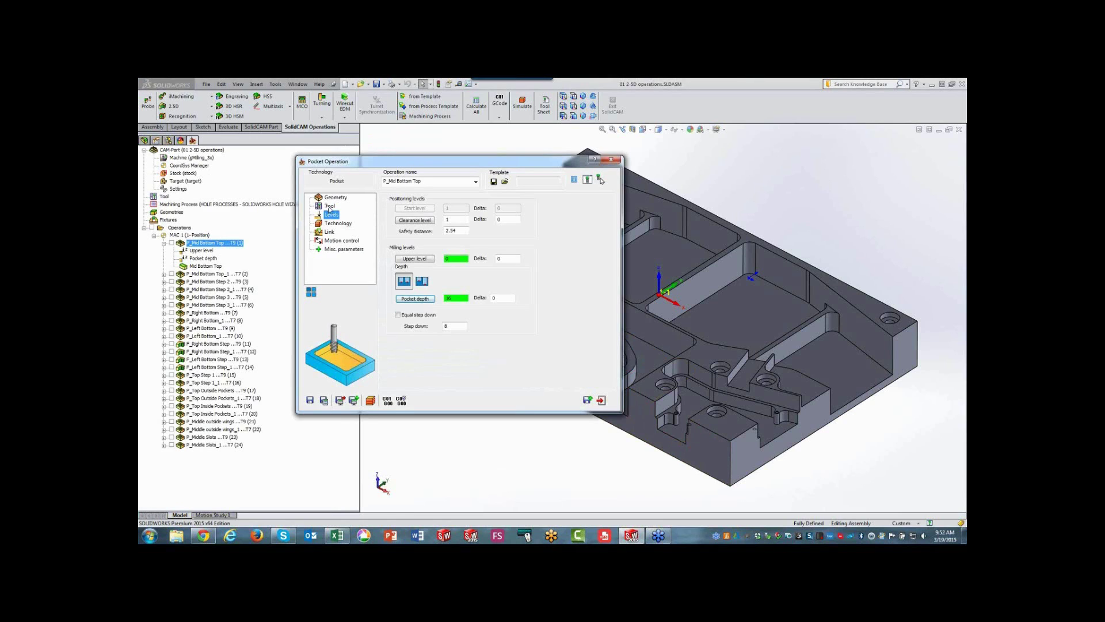
{"action": "left_click", "coordinate": [329, 207]}
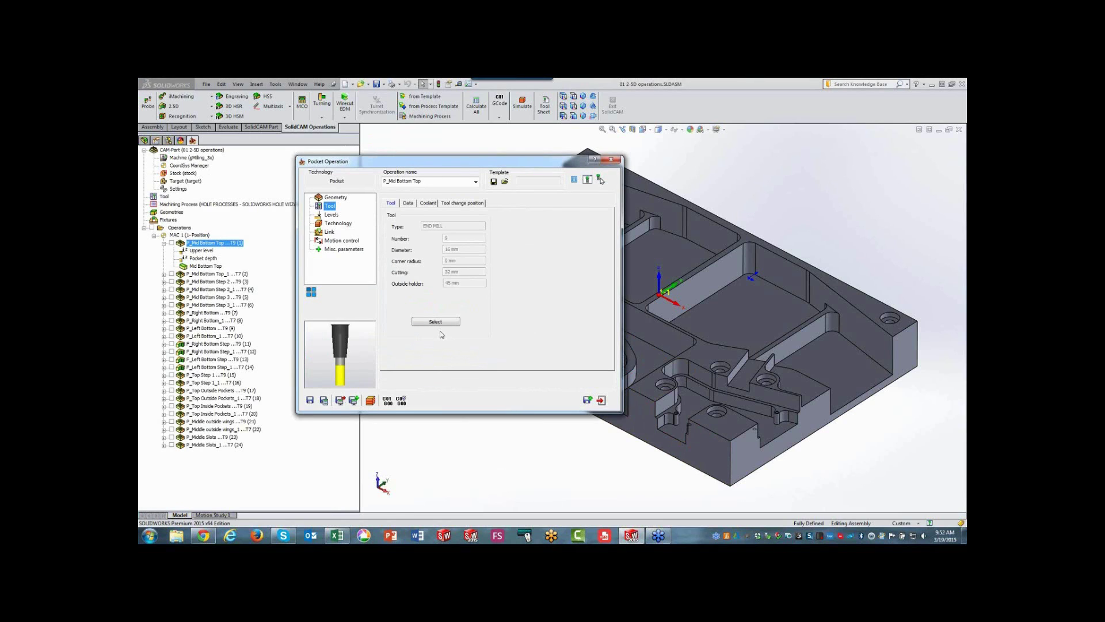
{"action": "left_click", "coordinate": [601, 400]}
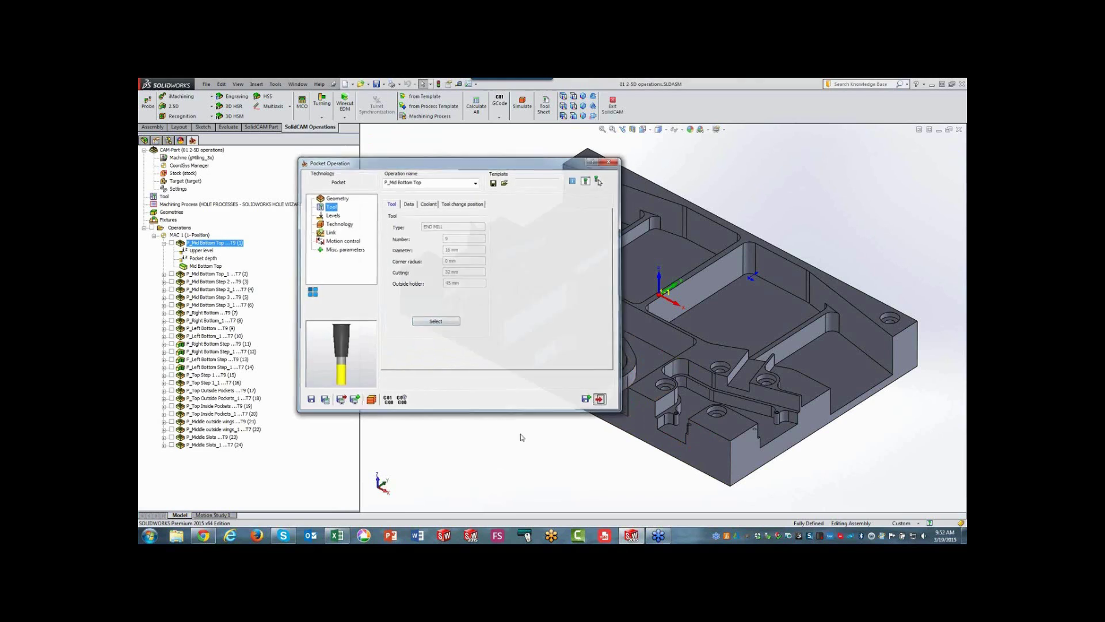
{"action": "left_click", "coordinate": [163, 243]}
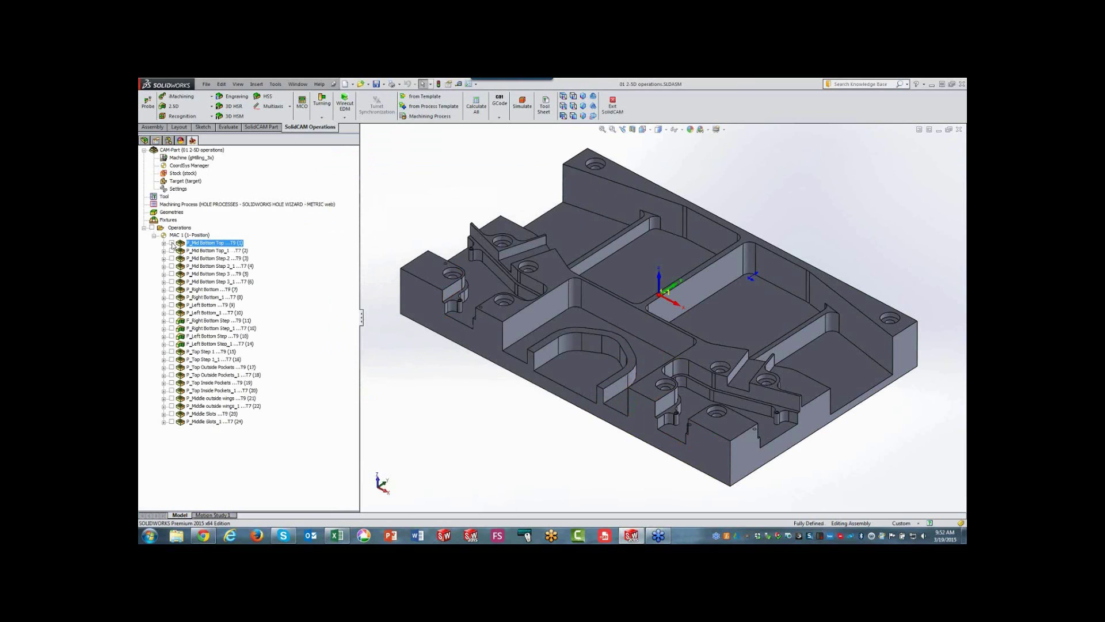
Swap the displayed toolpath from P_Mid Bottom Top to P_Mid Bottom Top_1 (tool T7)
{"action": "left_click", "coordinate": [171, 243]}
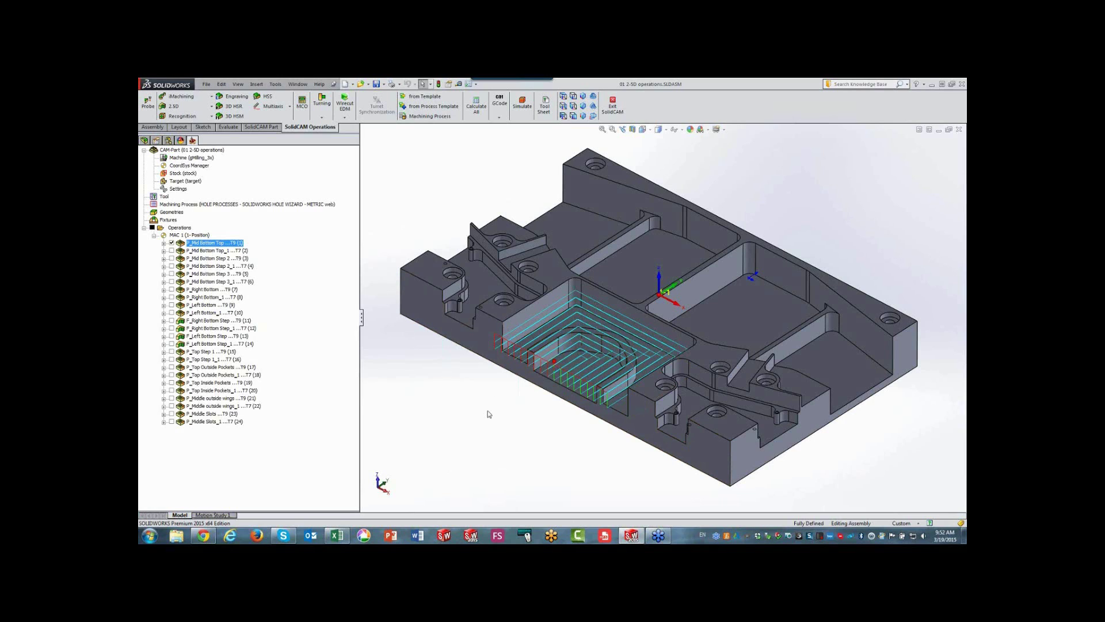
{"action": "left_click", "coordinate": [171, 243]}
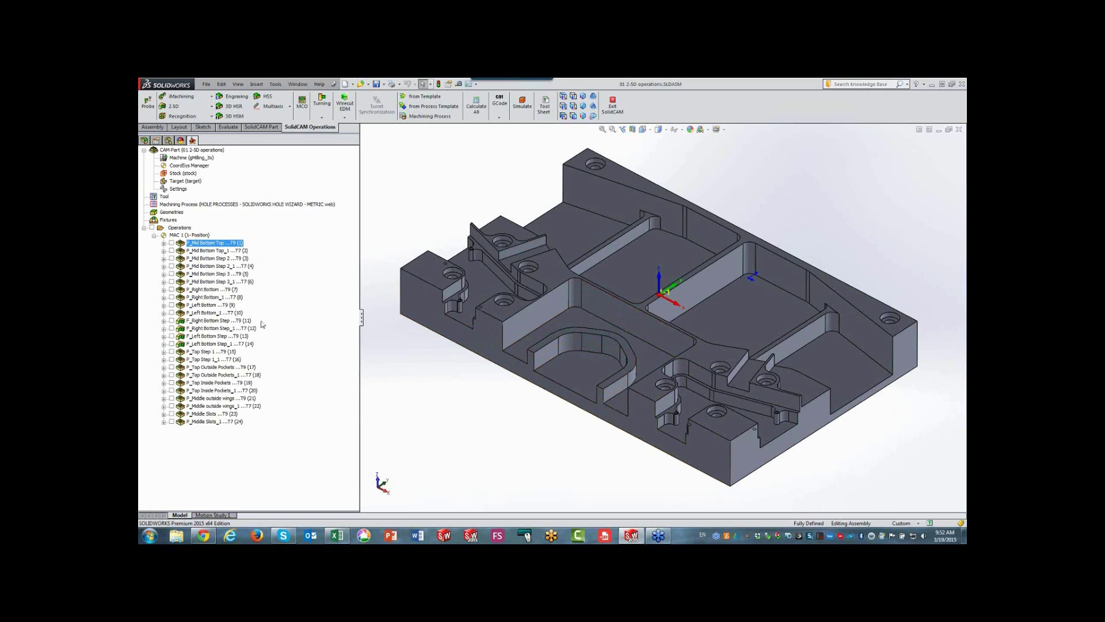
{"action": "left_click", "coordinate": [164, 251]}
{"action": "left_click", "coordinate": [164, 252]}
{"action": "left_click", "coordinate": [172, 252]}
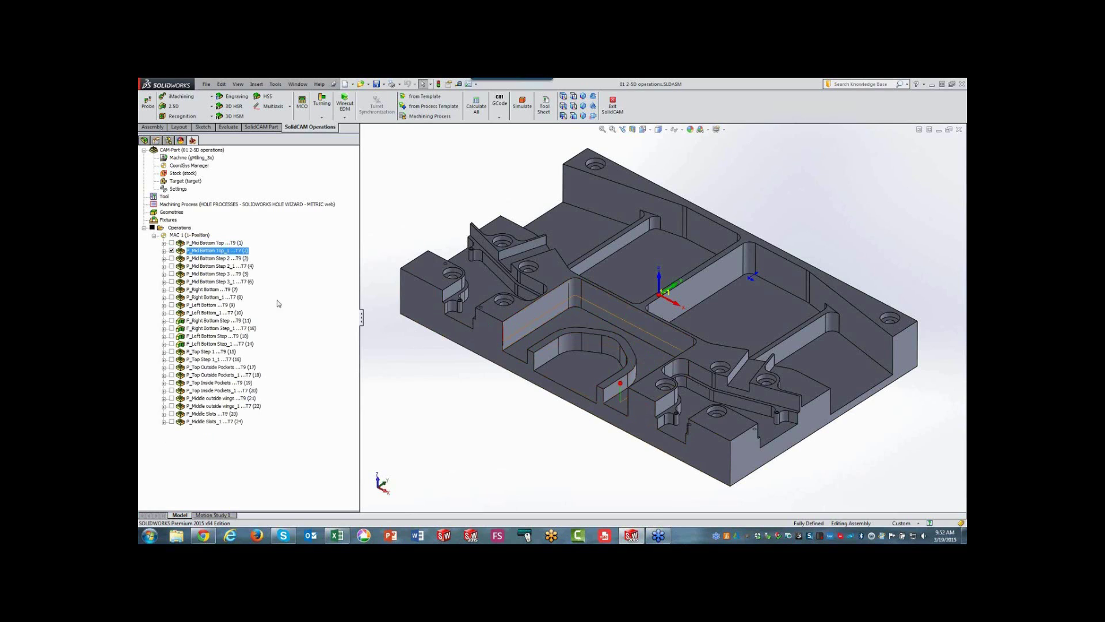
Preview P_Mid Bottom Top_1's Mid Bottom Top geometry on the model, then hide its toolpath
{"action": "left_click", "coordinate": [163, 251]}
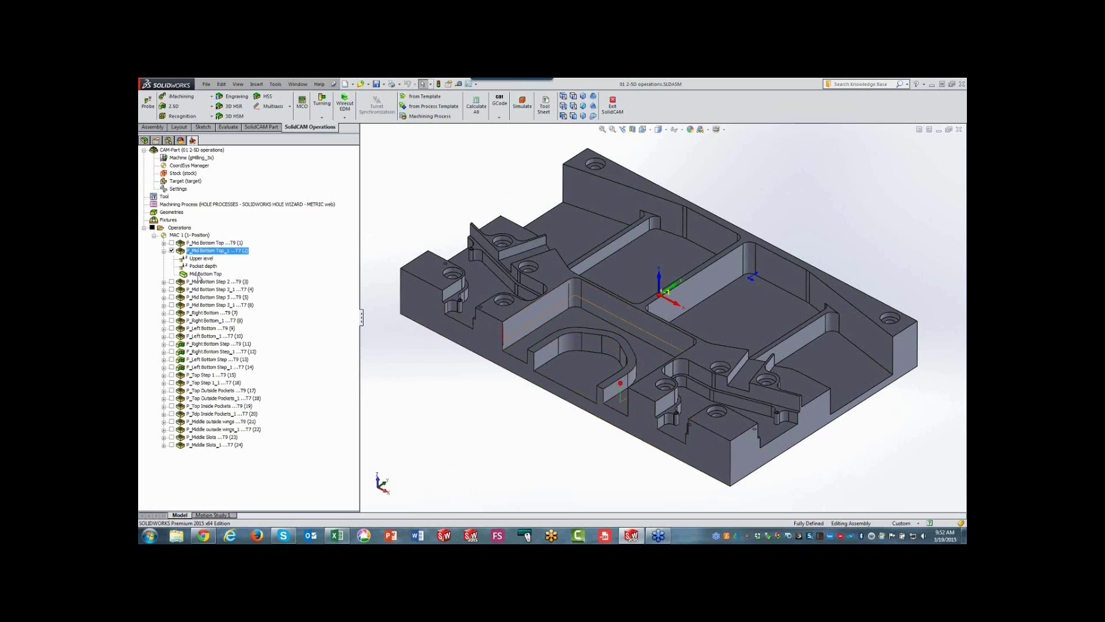
{"action": "right_click", "coordinate": [202, 274]}
{"action": "left_click", "coordinate": [219, 280]}
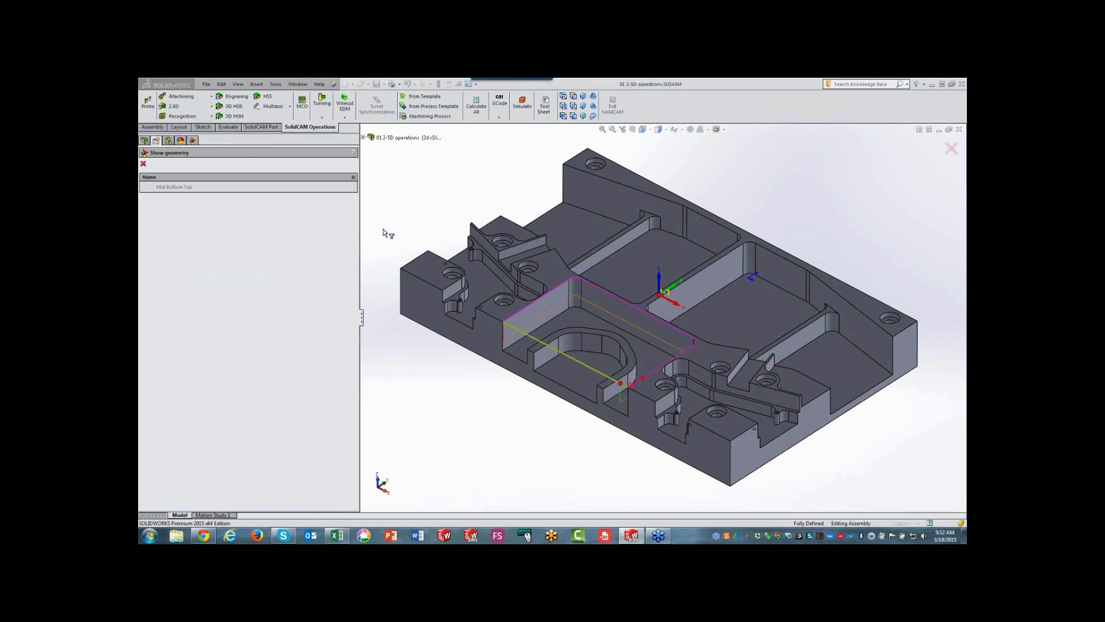
{"action": "left_click", "coordinate": [143, 164]}
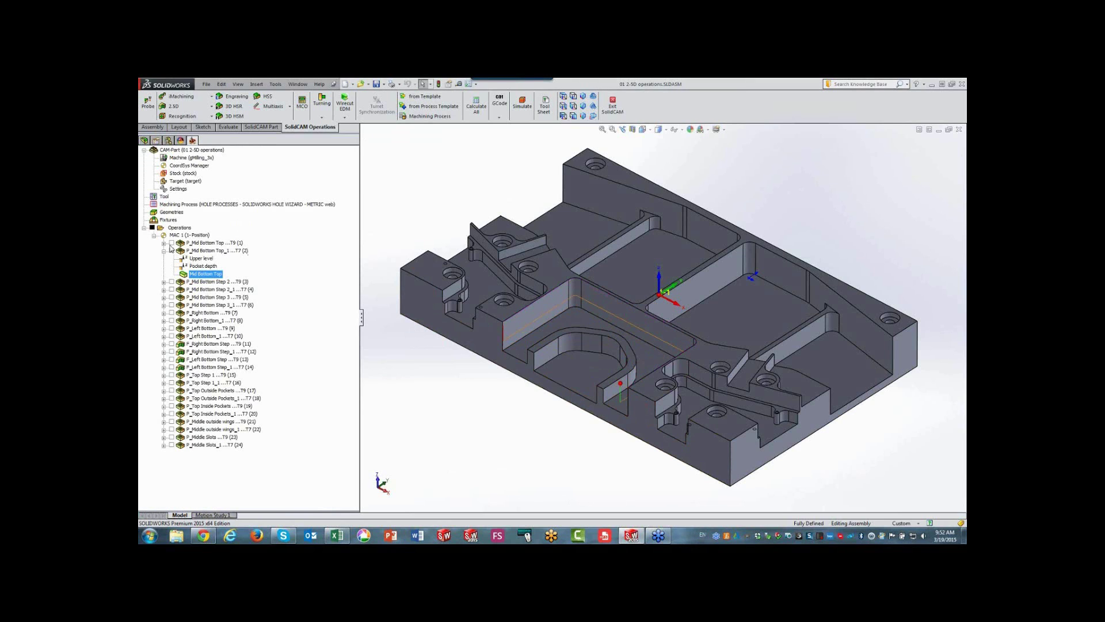
{"action": "left_click", "coordinate": [172, 252]}
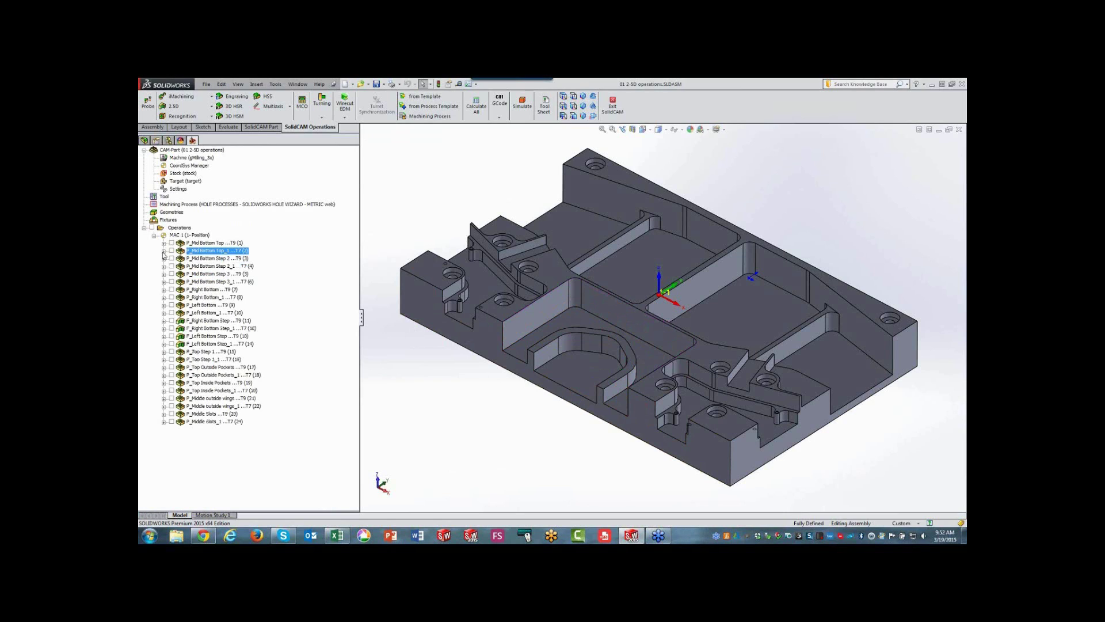
{"action": "left_click", "coordinate": [164, 251]}
Preview P_Mid Bottom Step 2's geometry and pocket depth, then display its T9 toolpath
{"action": "left_click", "coordinate": [164, 259]}
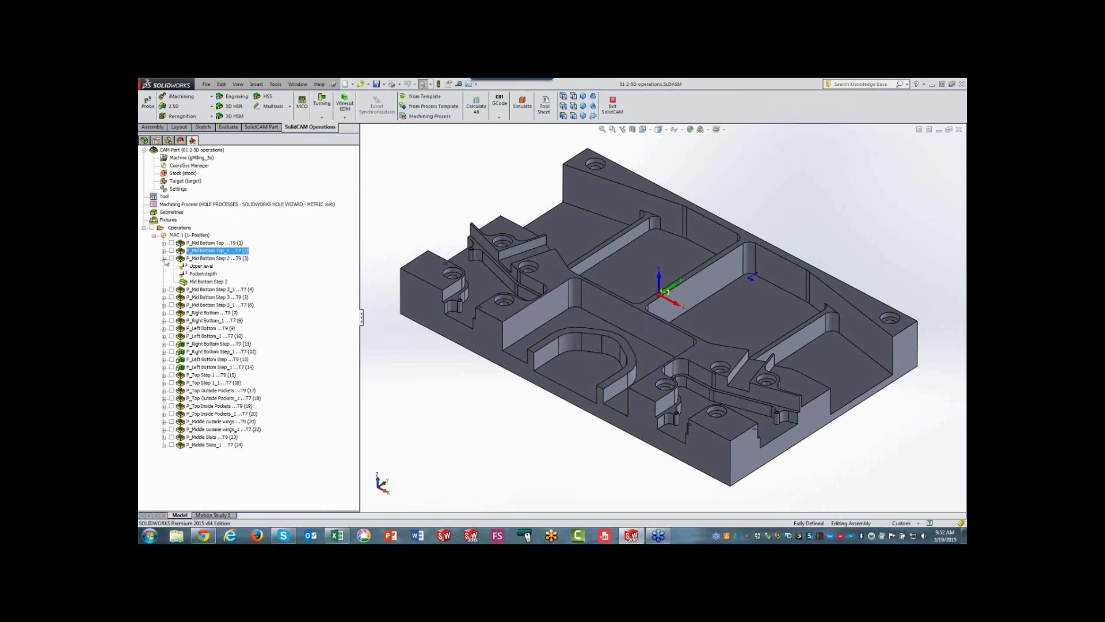
{"action": "right_click", "coordinate": [198, 285]}
{"action": "left_click", "coordinate": [211, 291]}
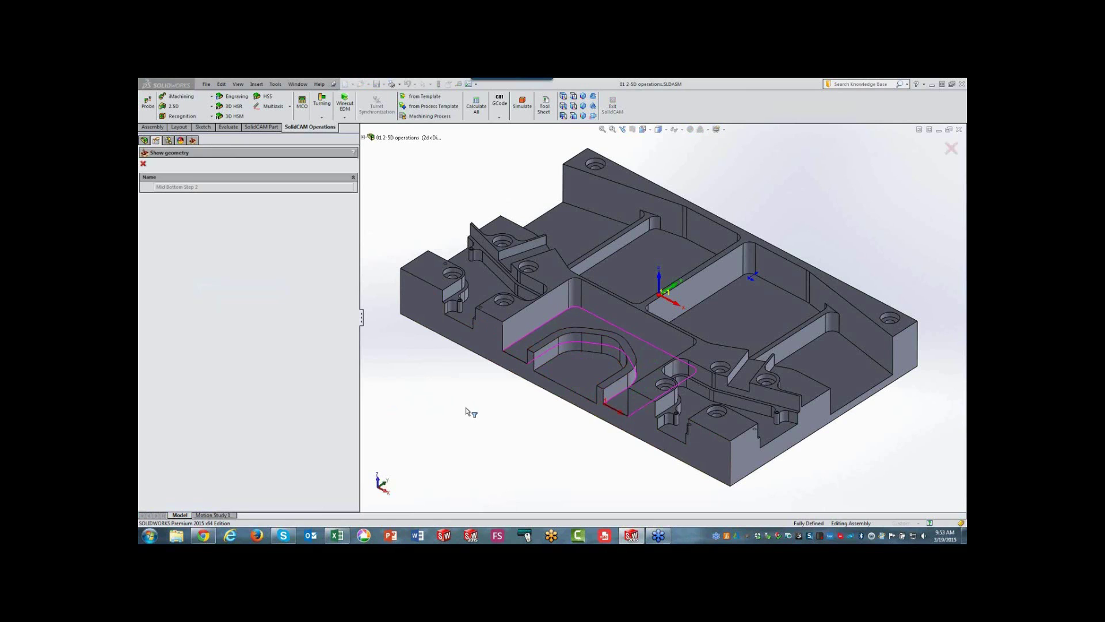
{"action": "left_click", "coordinate": [144, 165]}
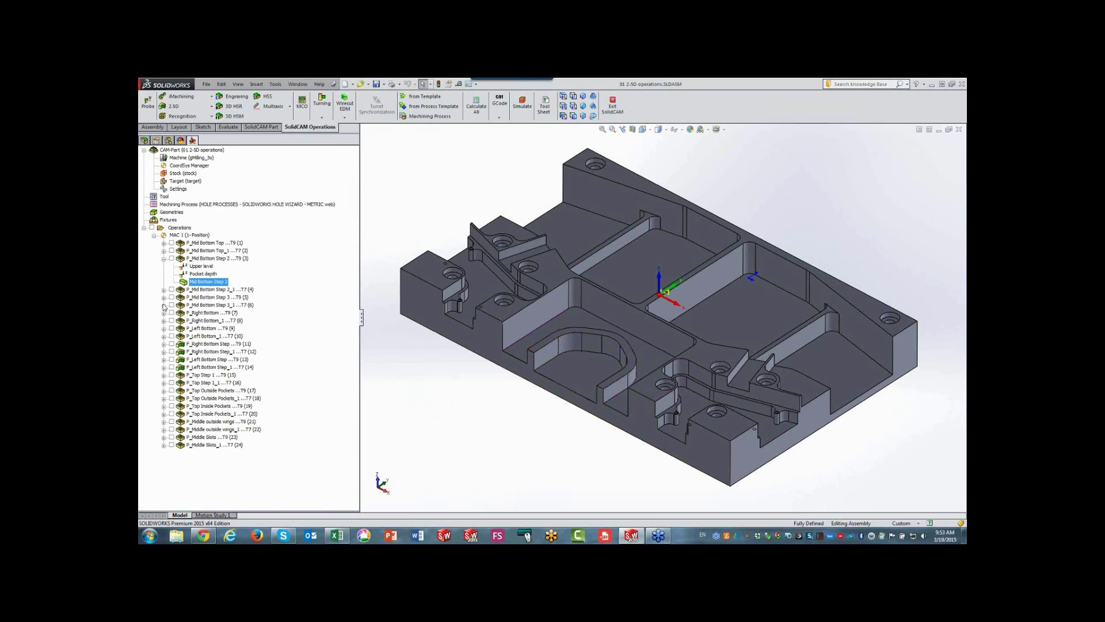
{"action": "right_click", "coordinate": [199, 274]}
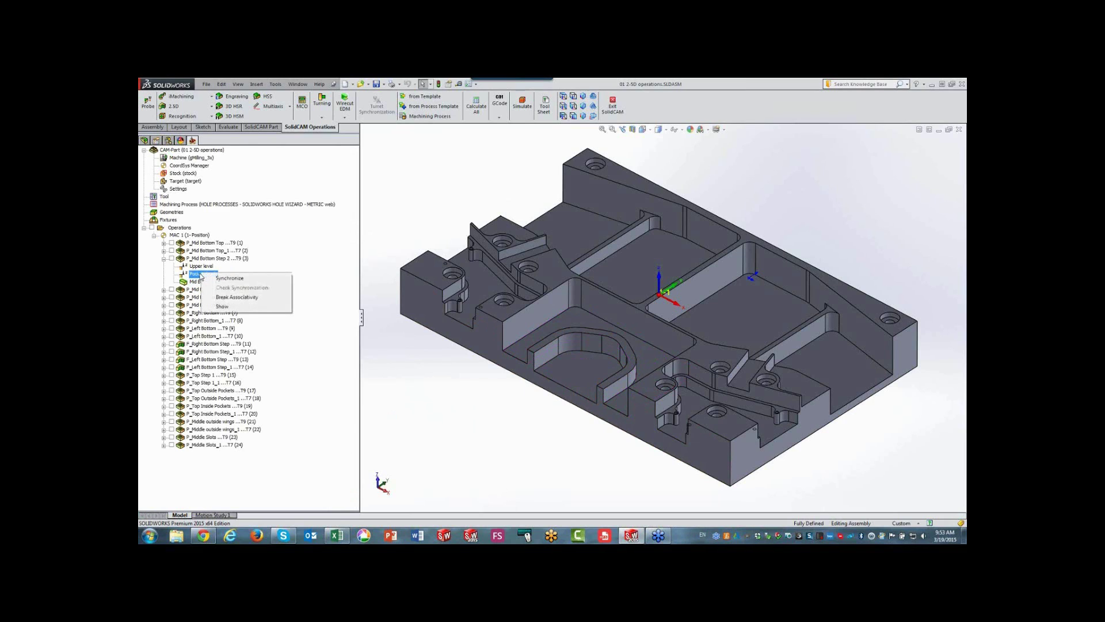
{"action": "left_click", "coordinate": [229, 306]}
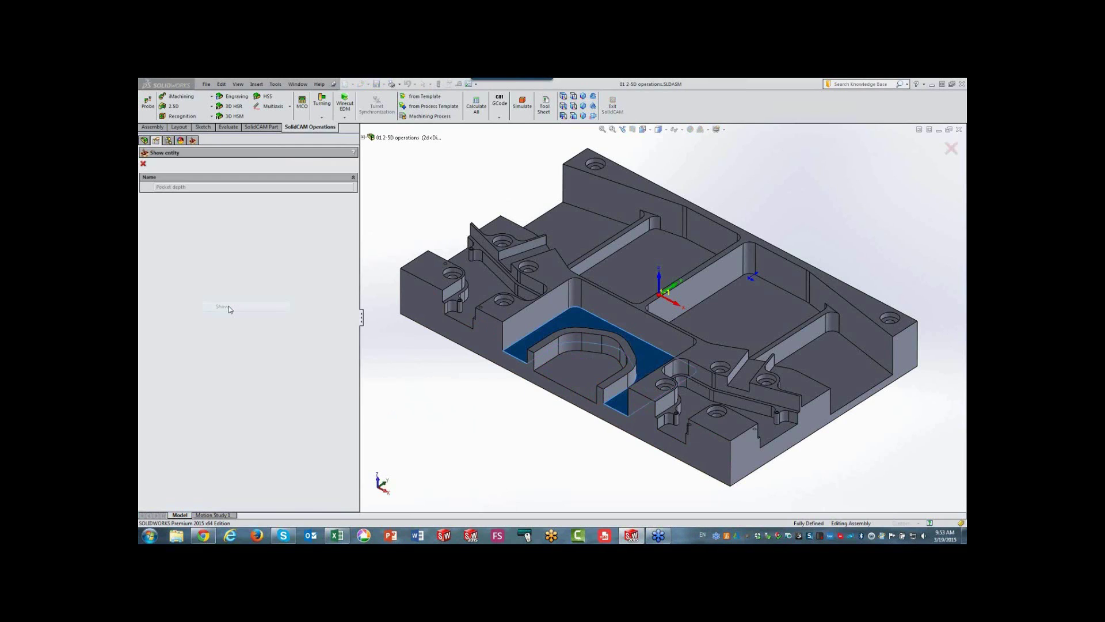
{"action": "left_click", "coordinate": [143, 163]}
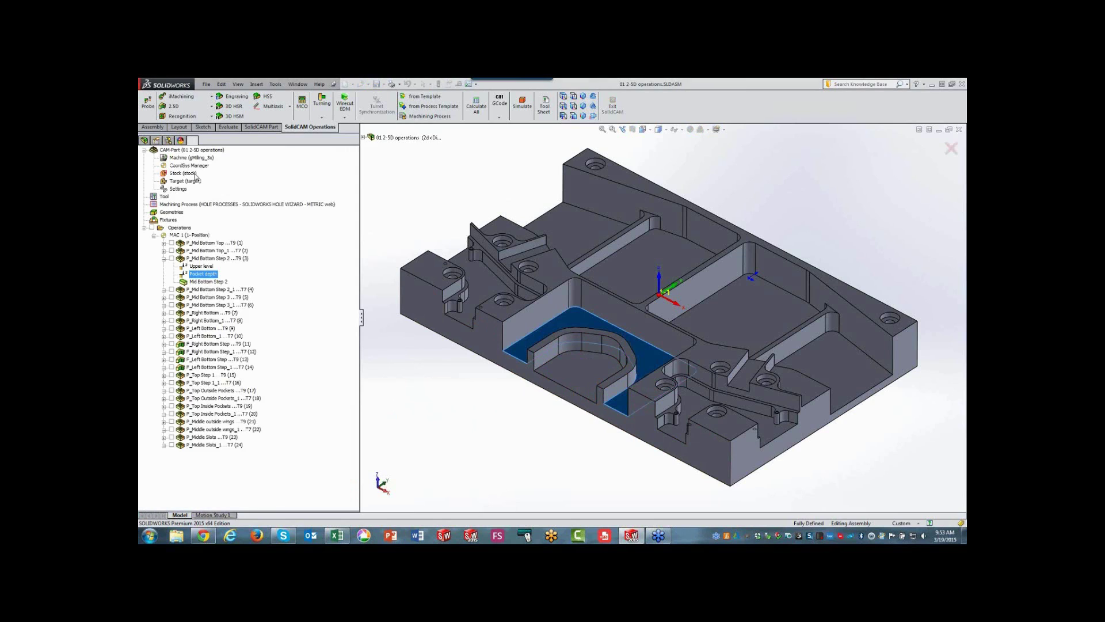
{"action": "left_click", "coordinate": [165, 260]}
{"action": "left_click", "coordinate": [171, 258]}
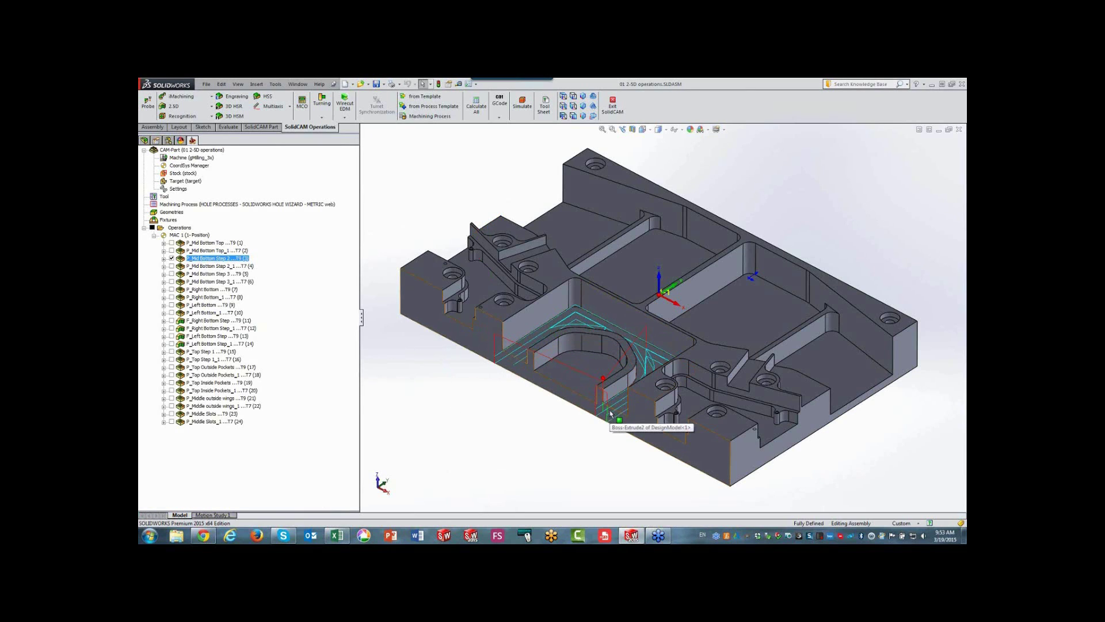
Hide the Step 2 toolpath, preview the Mid Bottom Step 3 geometry, and display its toolpath
{"action": "left_click", "coordinate": [171, 259]}
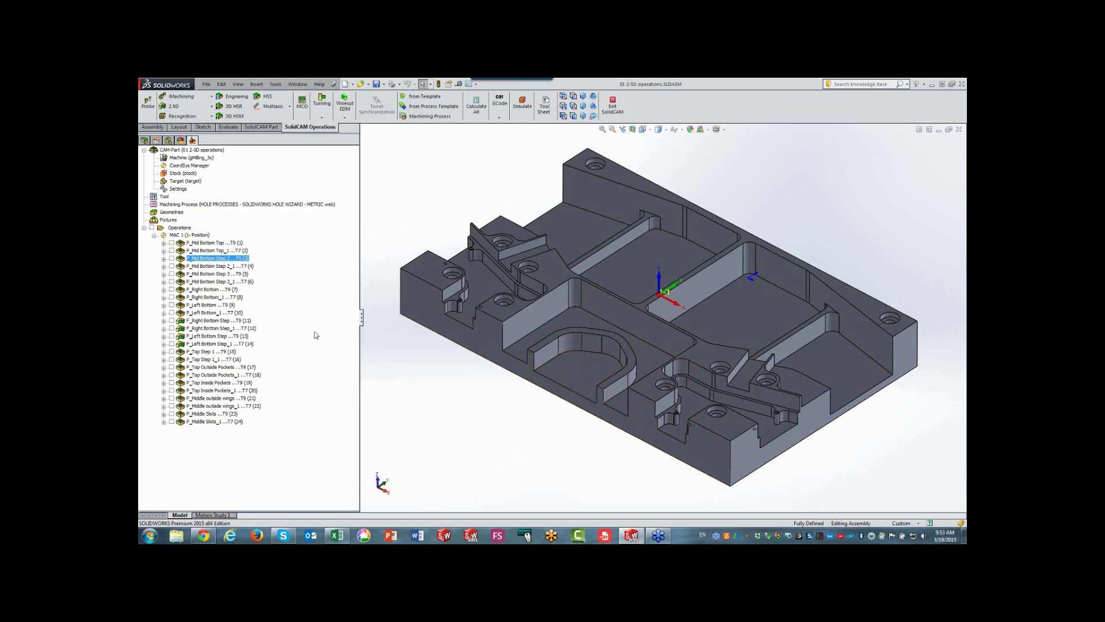
{"action": "left_click", "coordinate": [164, 274]}
{"action": "left_click", "coordinate": [205, 297]}
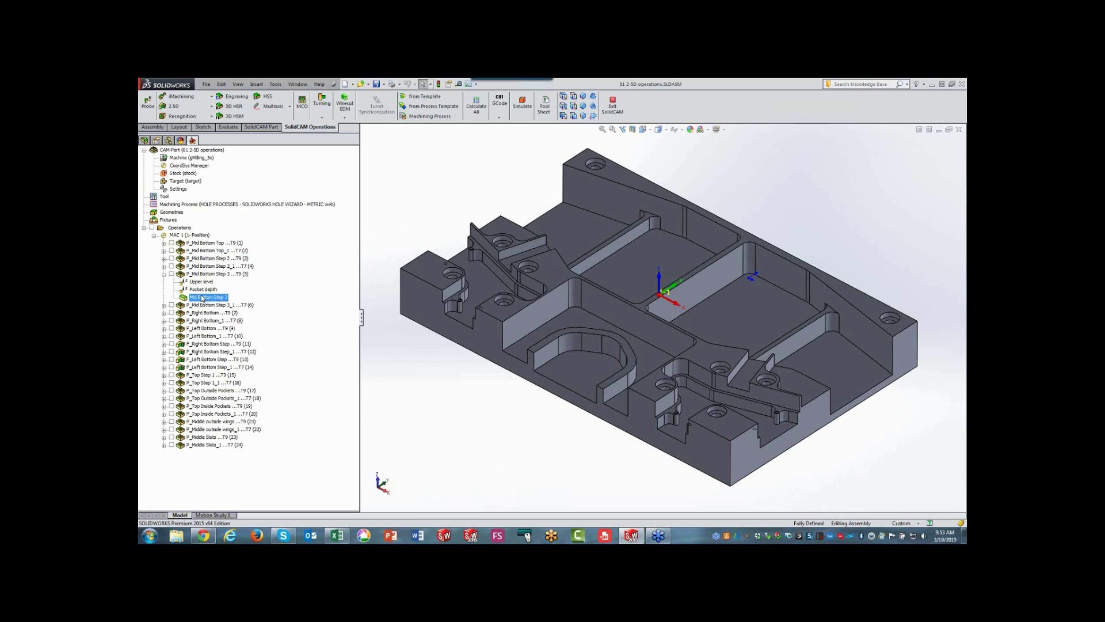
{"action": "right_click", "coordinate": [205, 298]}
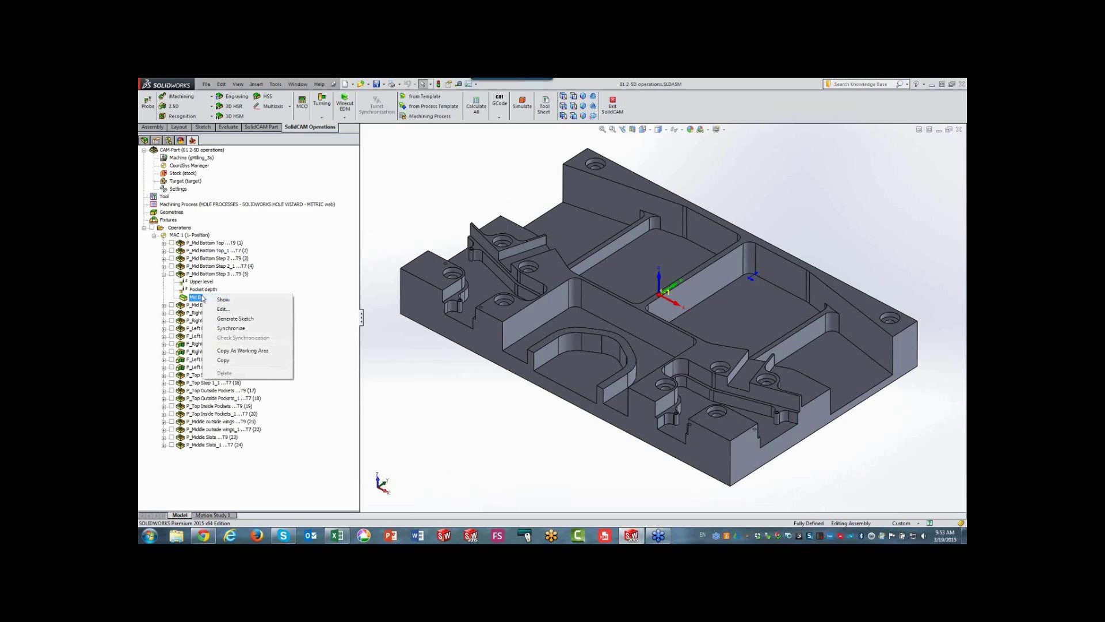
{"action": "left_click", "coordinate": [223, 300]}
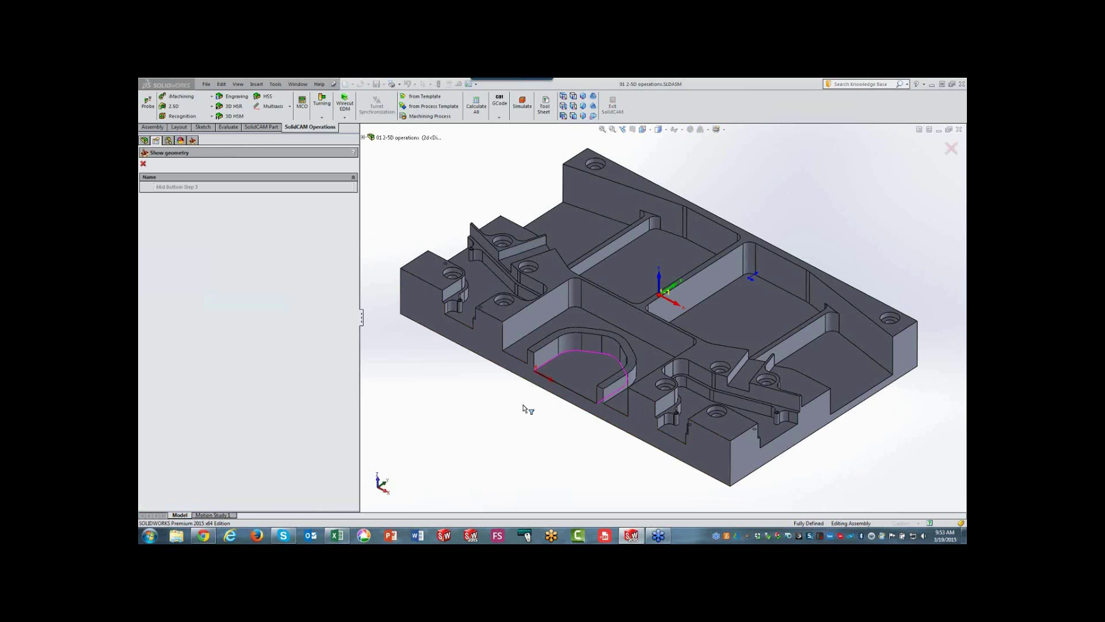
{"action": "left_click", "coordinate": [143, 164]}
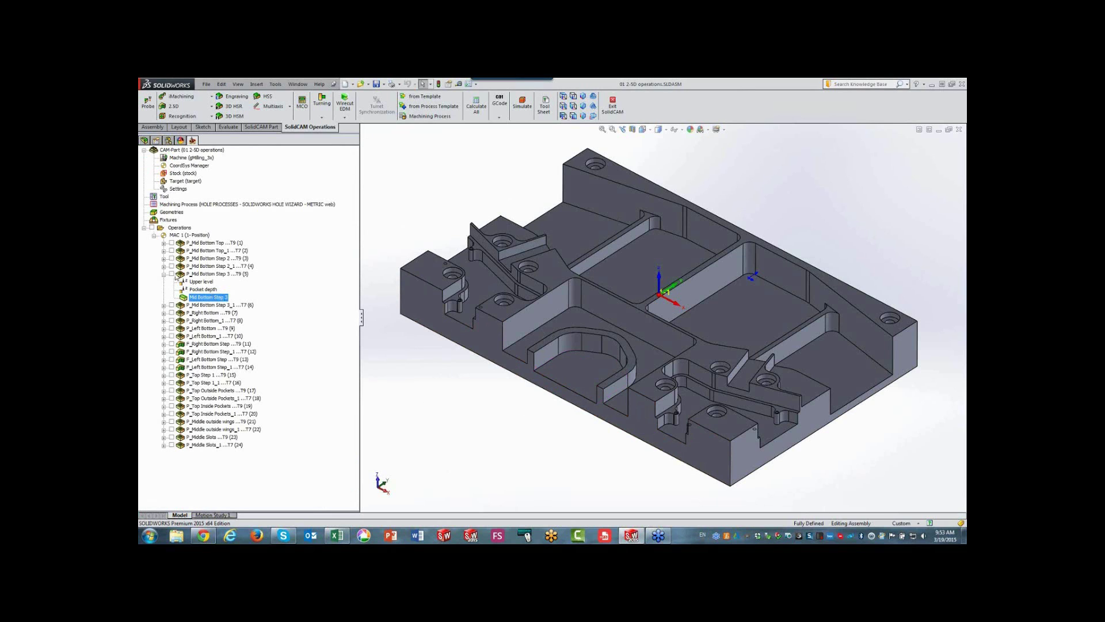
{"action": "left_click", "coordinate": [171, 274]}
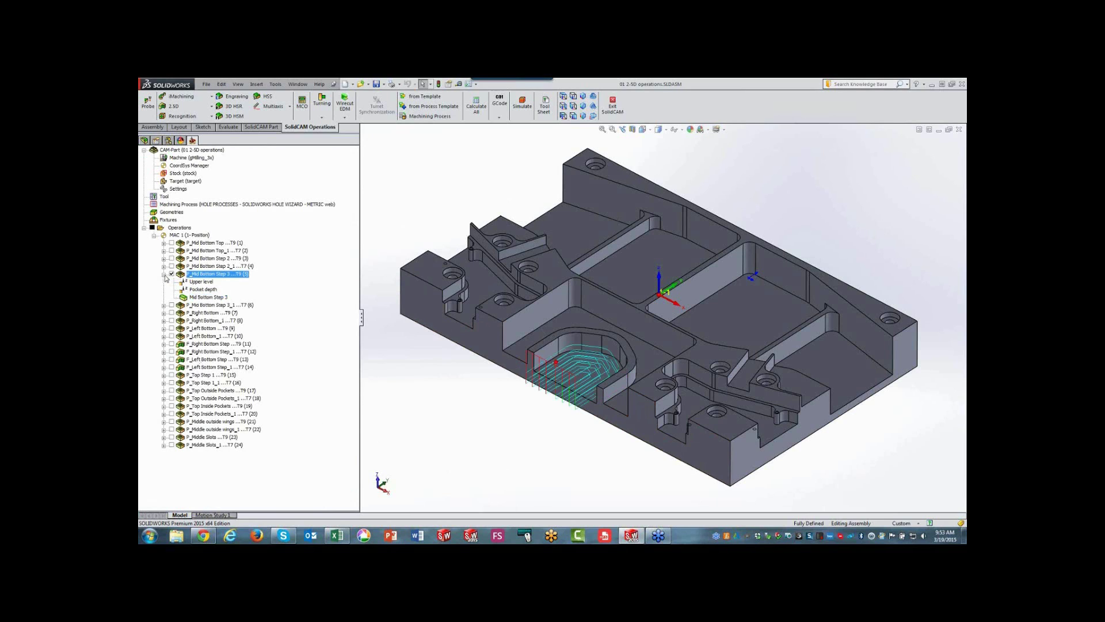
Replace the P_Mid Bottom Step 3 roughing toolpath with the P_Mid Bottom Step 3_1 finishing contour
{"action": "left_click", "coordinate": [164, 275]}
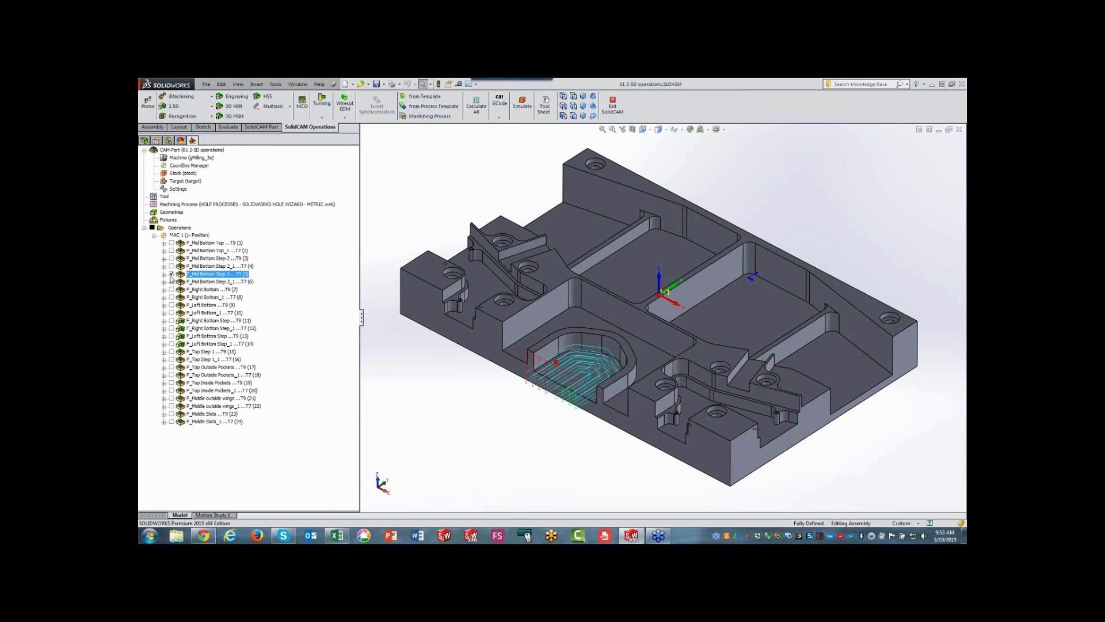
{"action": "left_click", "coordinate": [172, 274]}
{"action": "left_click", "coordinate": [171, 282]}
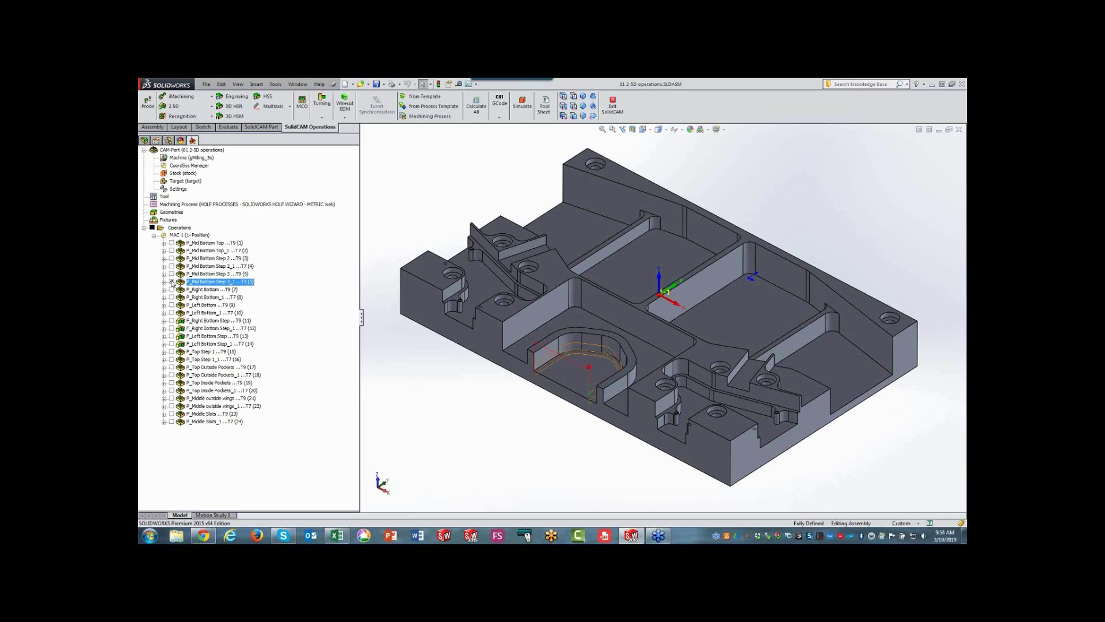
Hide Step 3_1, preview the P_Right Bottom and P_Left Bottom toolpaths, then hide both
{"action": "left_click", "coordinate": [171, 282]}
{"action": "key", "text": "ctrl+Left"}
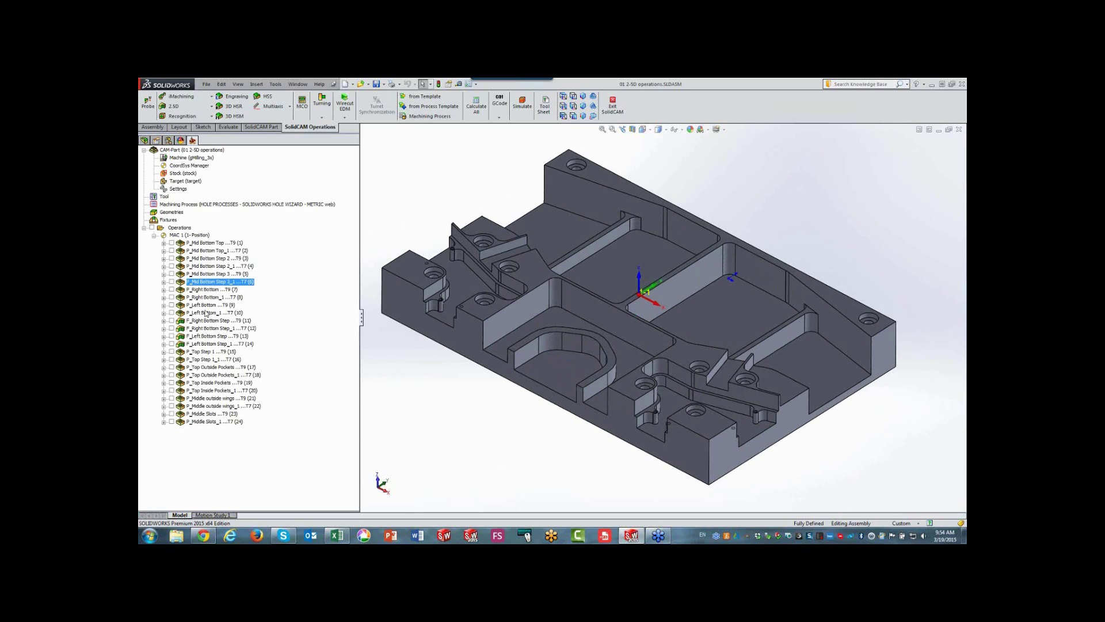
{"action": "left_click", "coordinate": [171, 289]}
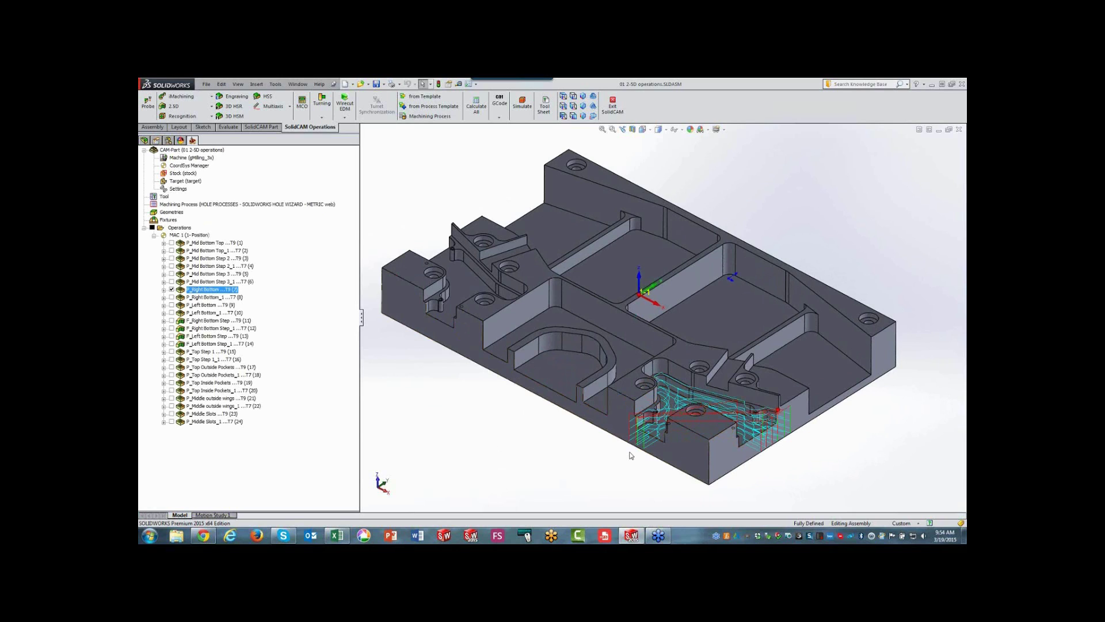
{"action": "left_click", "coordinate": [172, 305]}
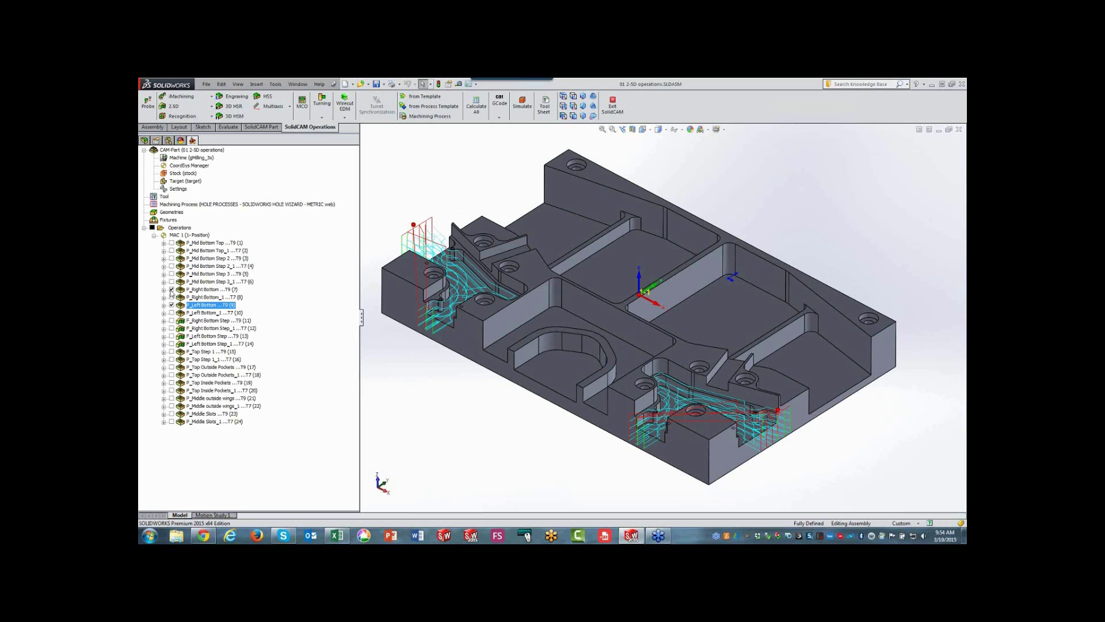
{"action": "left_click", "coordinate": [172, 289]}
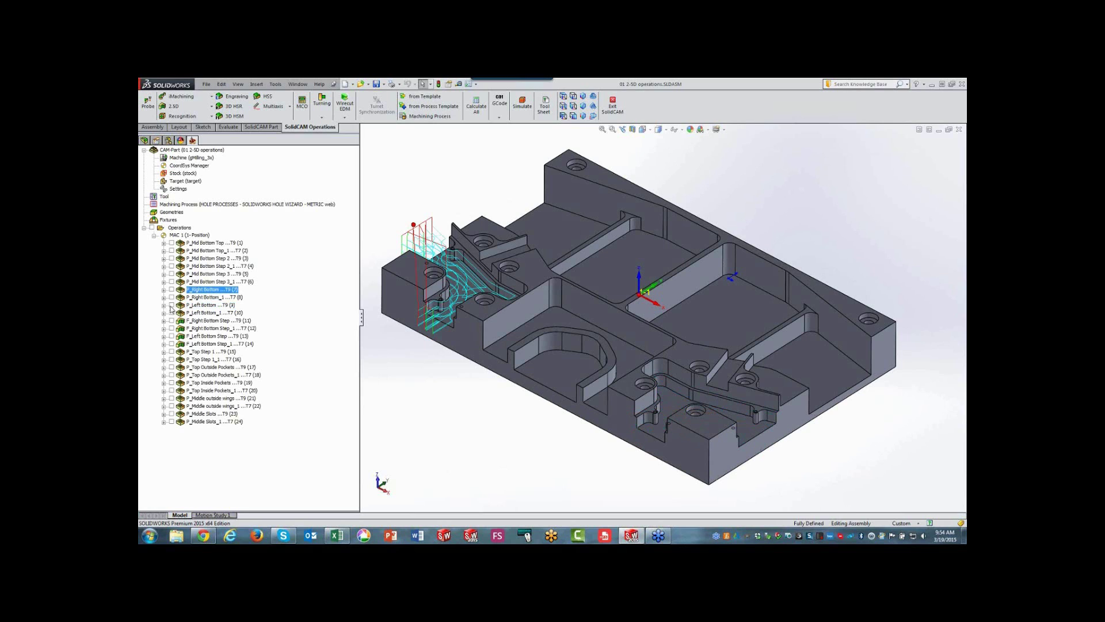
{"action": "left_click", "coordinate": [172, 305]}
{"action": "key", "text": "Right"}
{"action": "key", "text": "Right"}
{"action": "key", "text": "Right"}
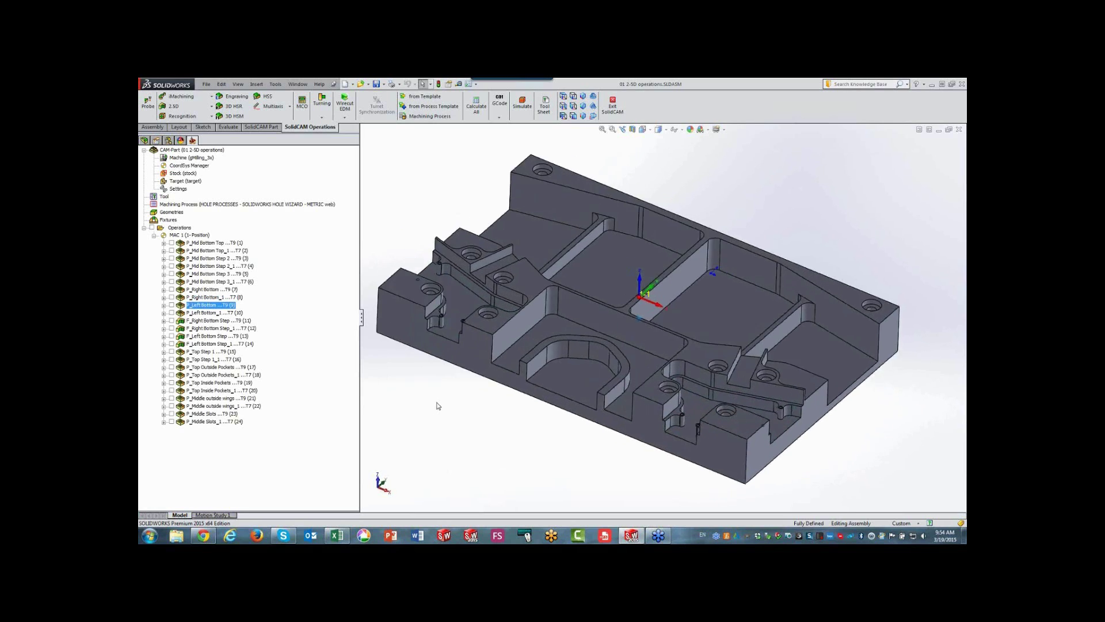
{"action": "key", "text": "Right"}
{"action": "key", "text": "Right"}
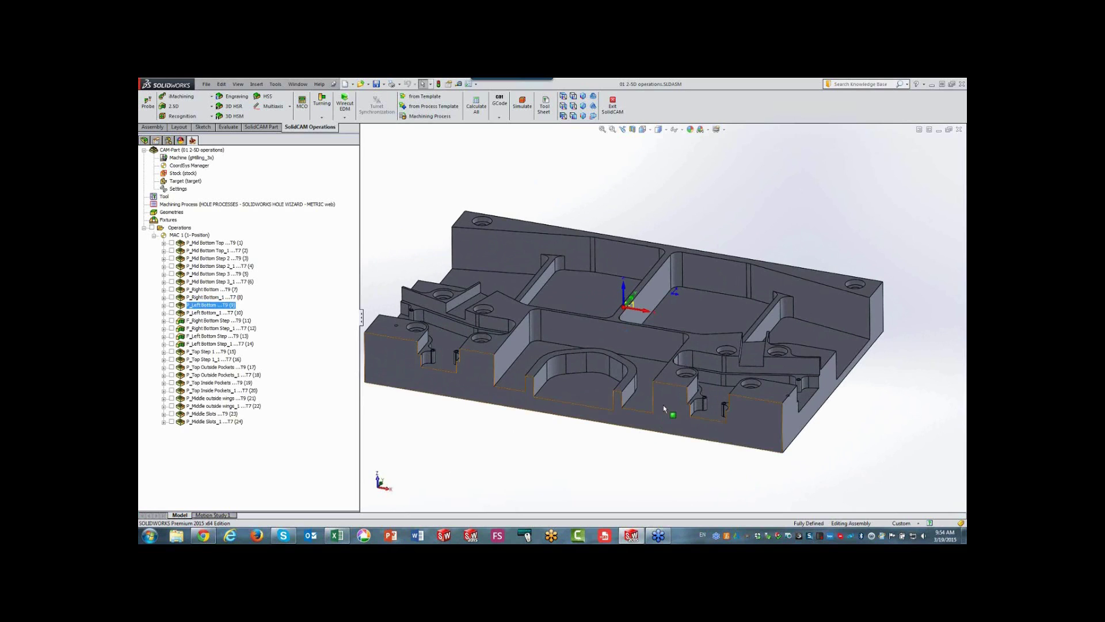
Measure the 29 mm and 25 mm face-to-face pocket depths, then list P_Left Bottom's geometry entries
{"action": "left_click", "coordinate": [672, 388]}
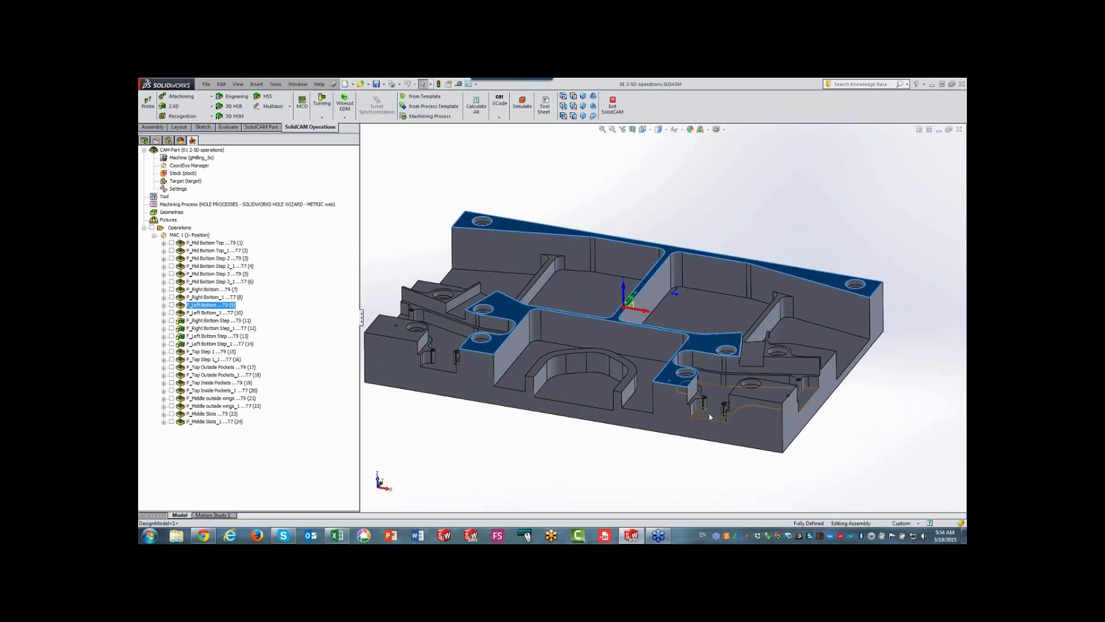
{"action": "left_click", "coordinate": [710, 420], "text": "ctrl"}
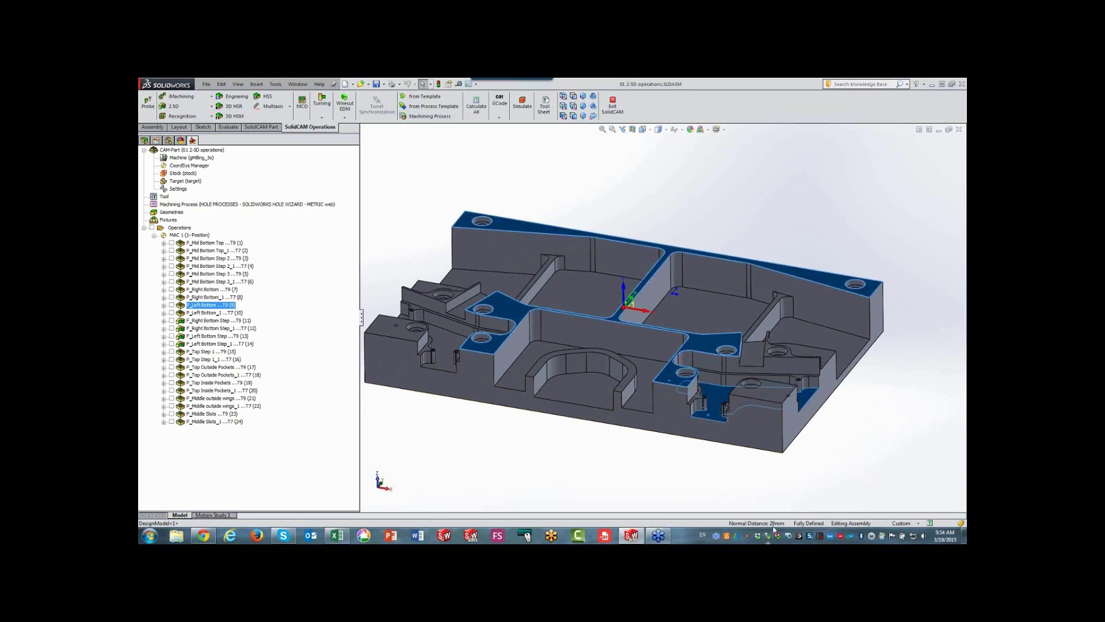
{"action": "left_click", "coordinate": [613, 494]}
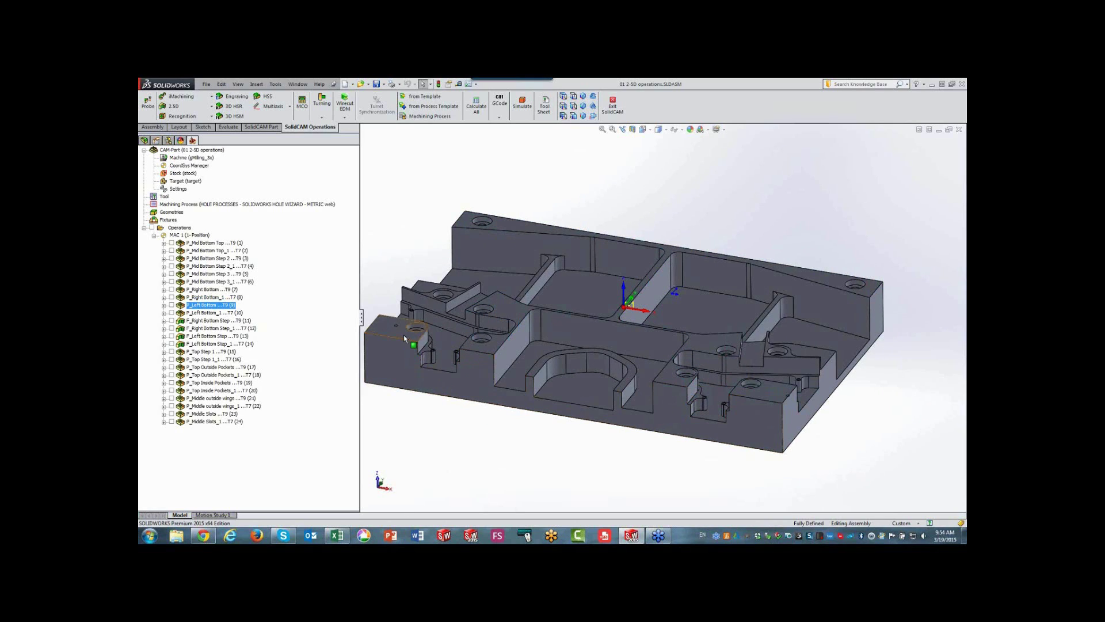
{"action": "left_click", "coordinate": [405, 339]}
{"action": "left_click", "coordinate": [440, 362], "text": "ctrl"}
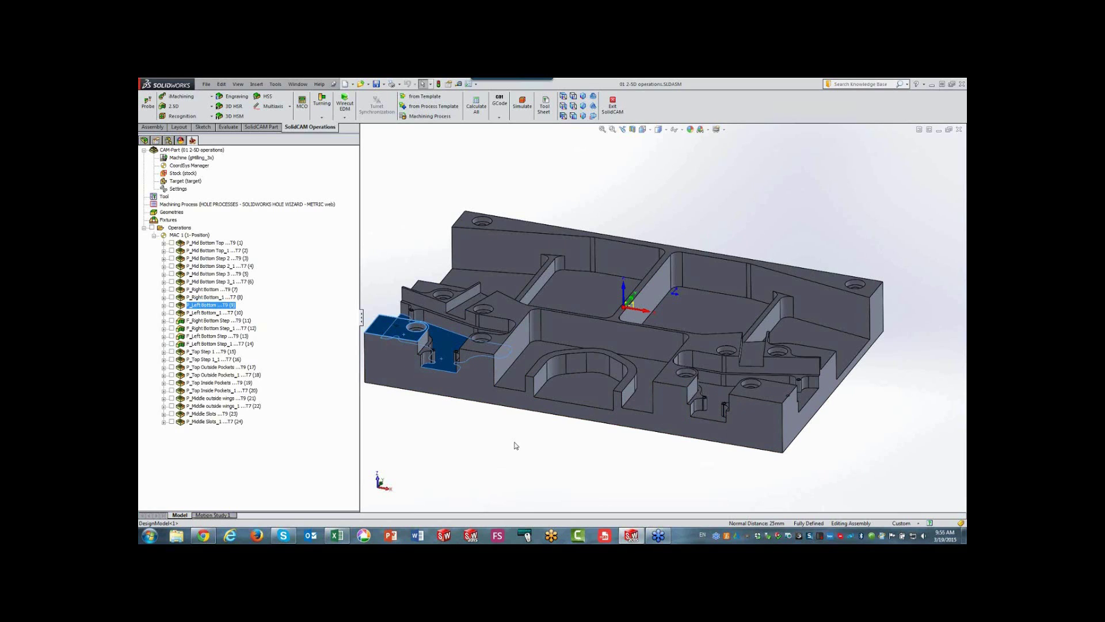
{"action": "left_click", "coordinate": [164, 306]}
{"action": "left_click", "coordinate": [196, 329]}
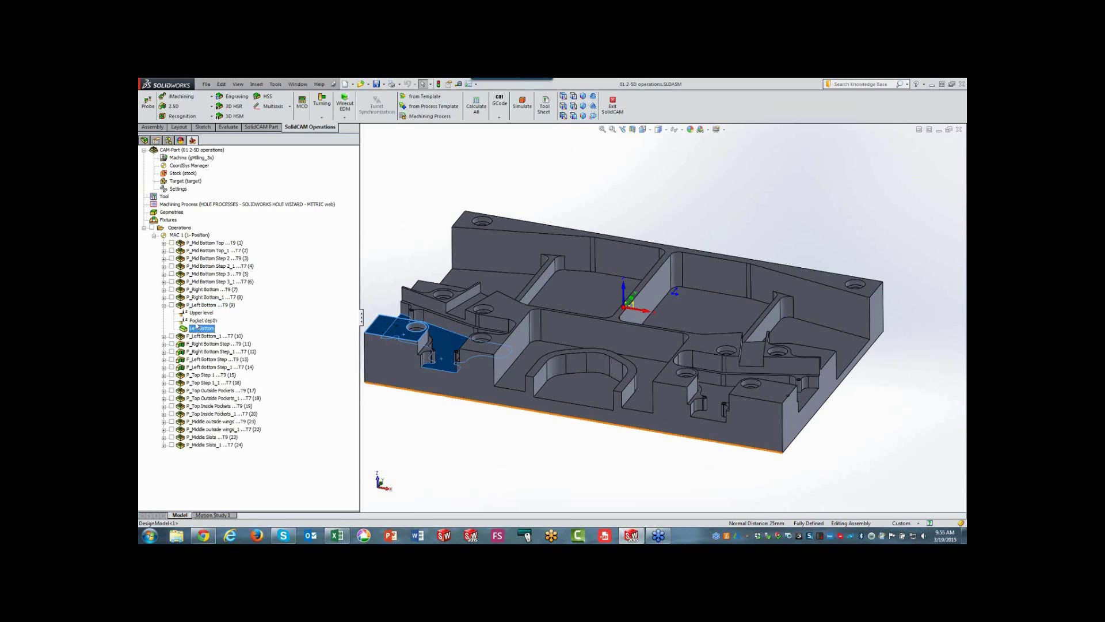
{"action": "right_click", "coordinate": [200, 329]}
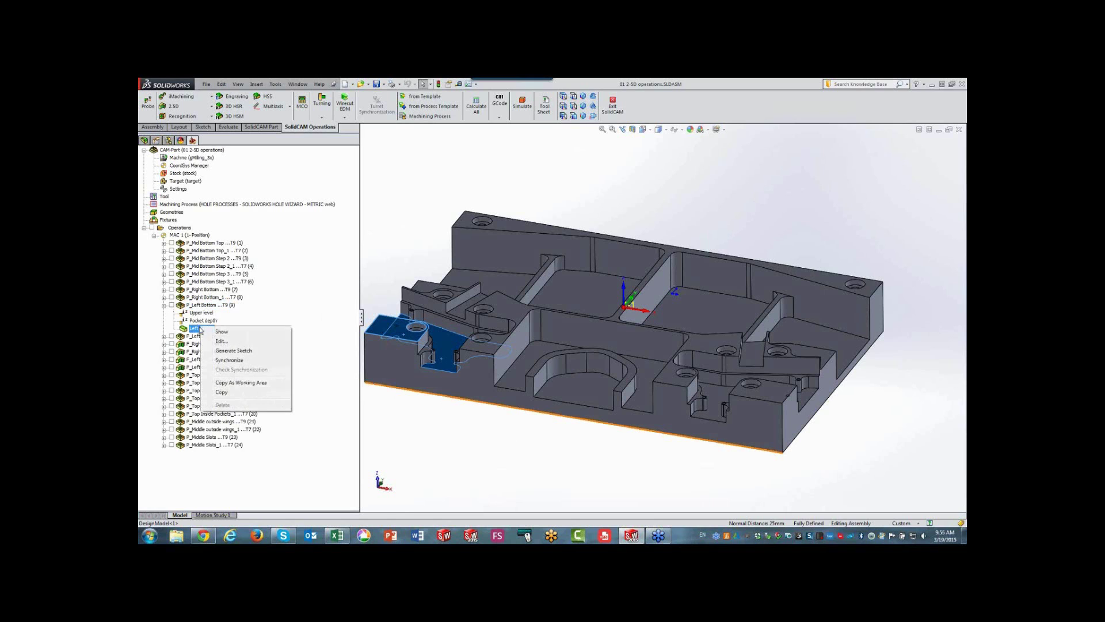
{"action": "left_click", "coordinate": [235, 339]}
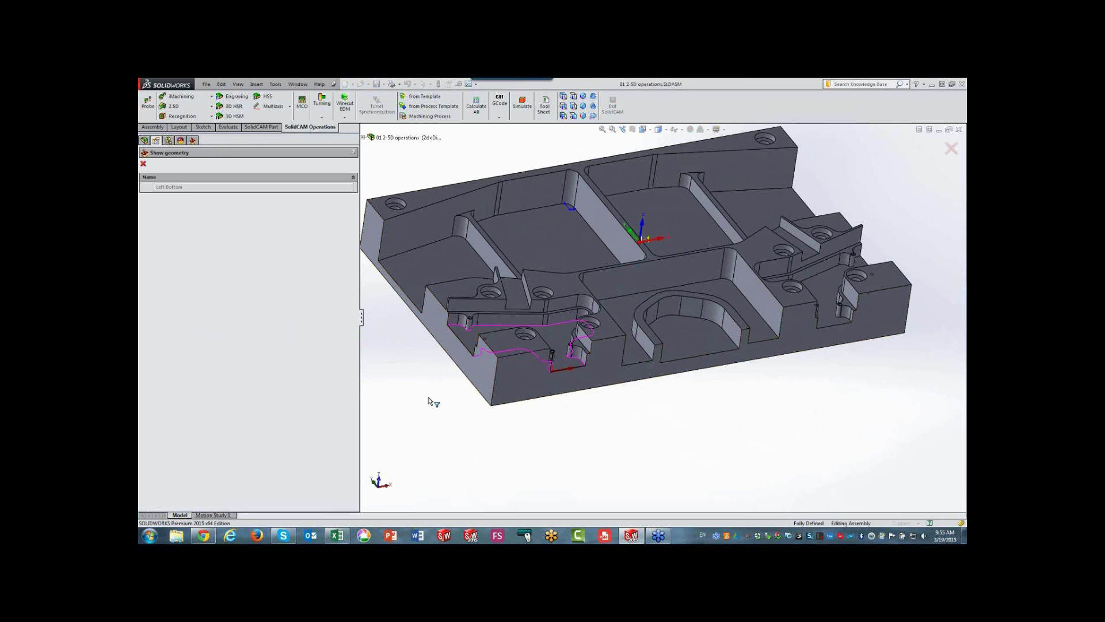
{"action": "left_click", "coordinate": [143, 163]}
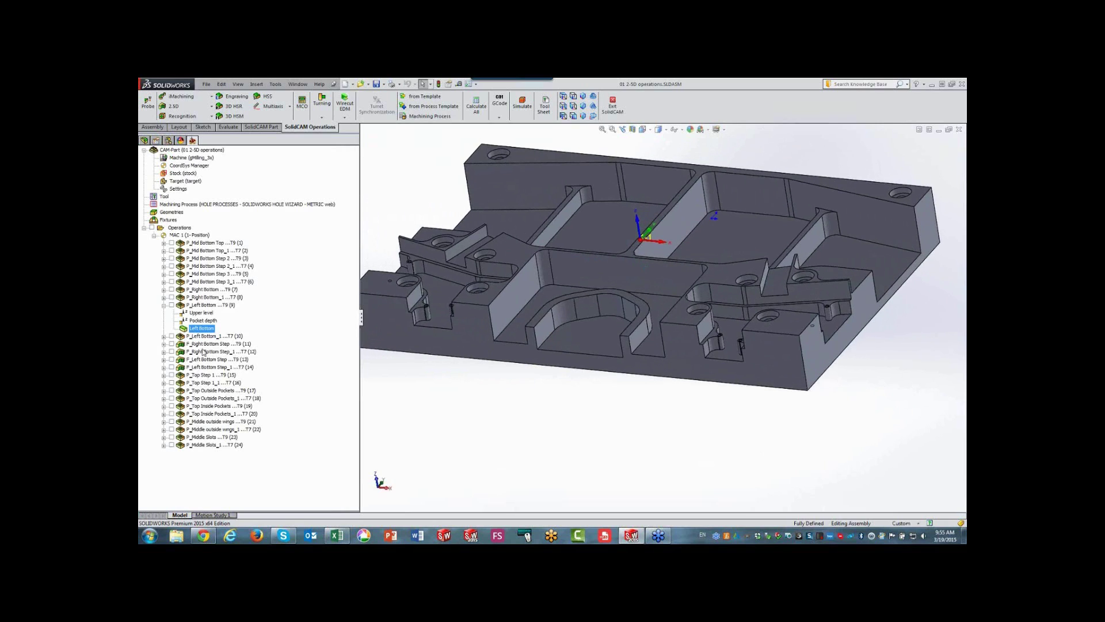
Collapse P_Left Bottom and preview the F_Right Bottom Step and F_Left Bottom Step toolpaths, then hide them
{"action": "left_click", "coordinate": [164, 305]}
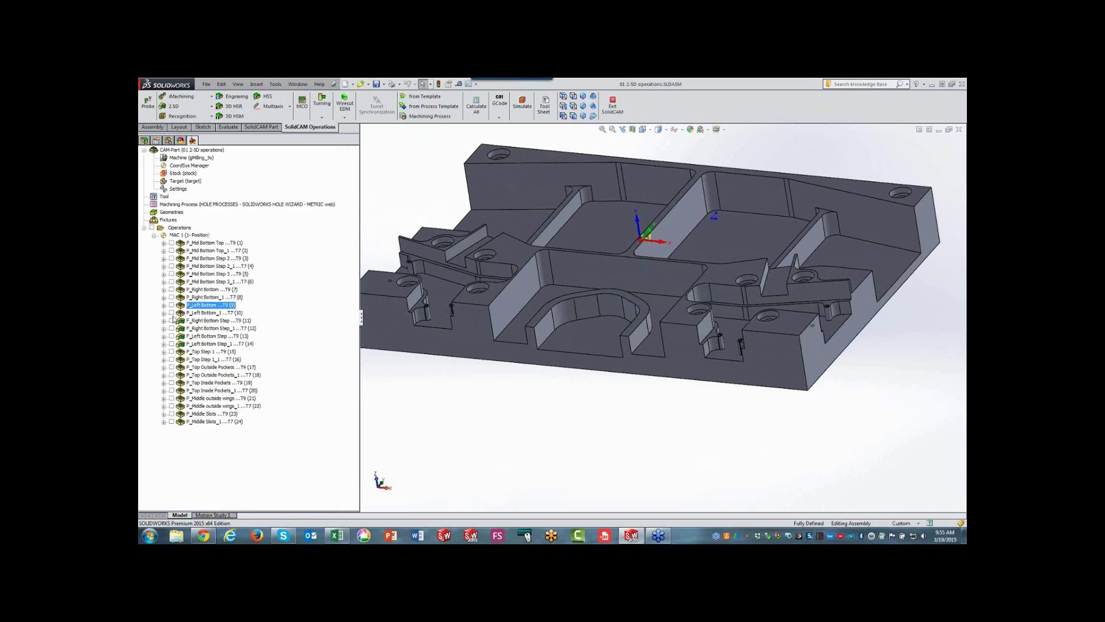
{"action": "left_click", "coordinate": [172, 320]}
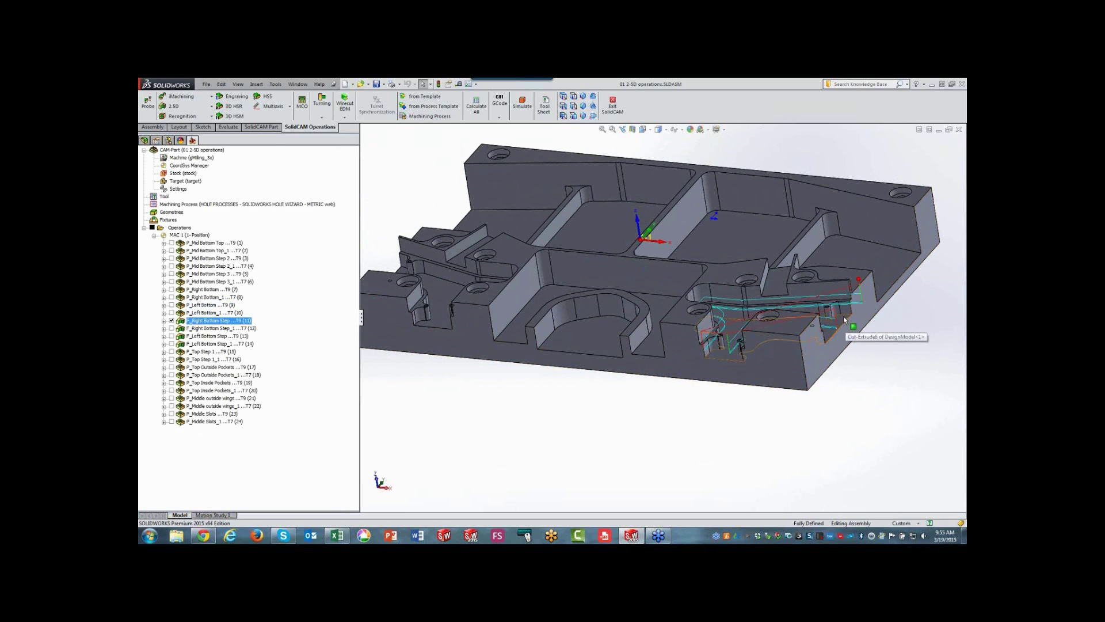
{"action": "key", "text": "Left"}
{"action": "scroll", "coordinate": [589, 375], "scroll_direction": "down", "scroll_amount": 3}
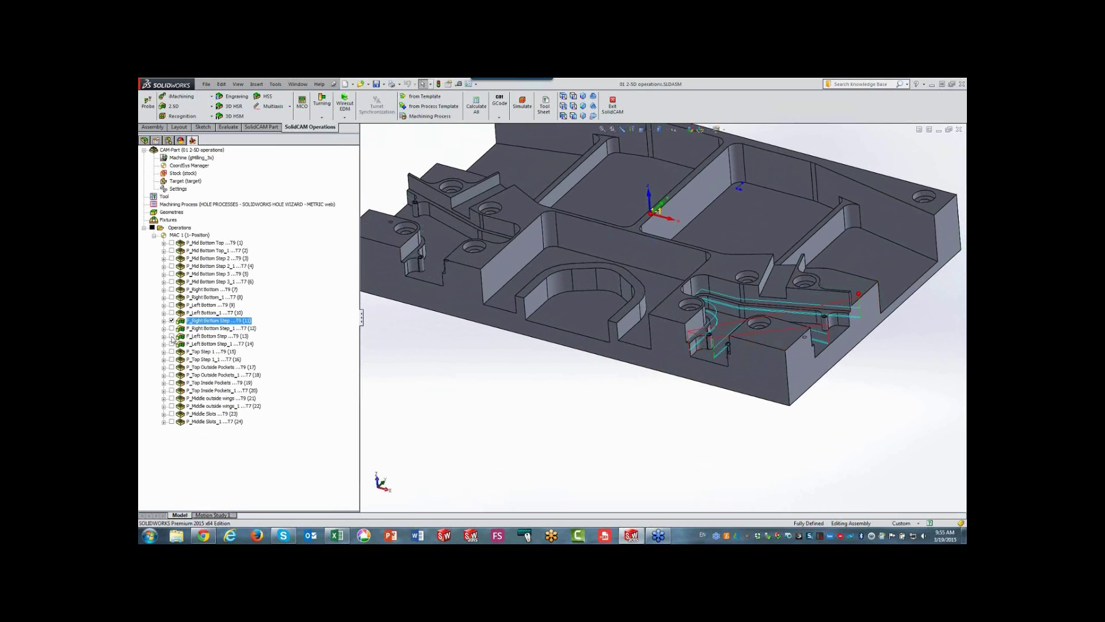
{"action": "left_click", "coordinate": [172, 336]}
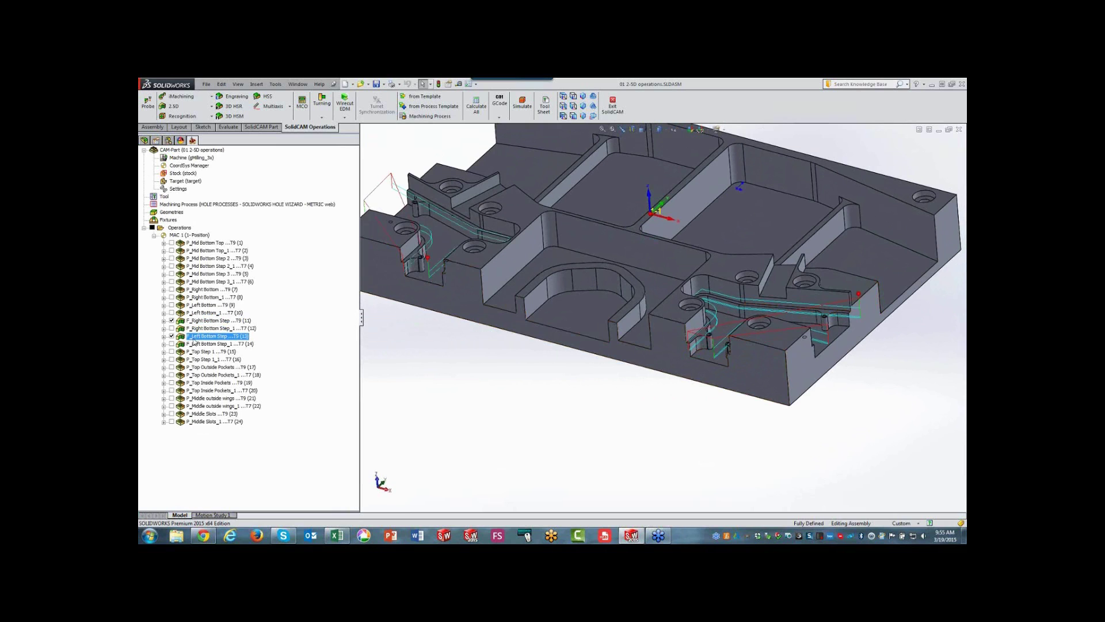
{"action": "left_click", "coordinate": [171, 321]}
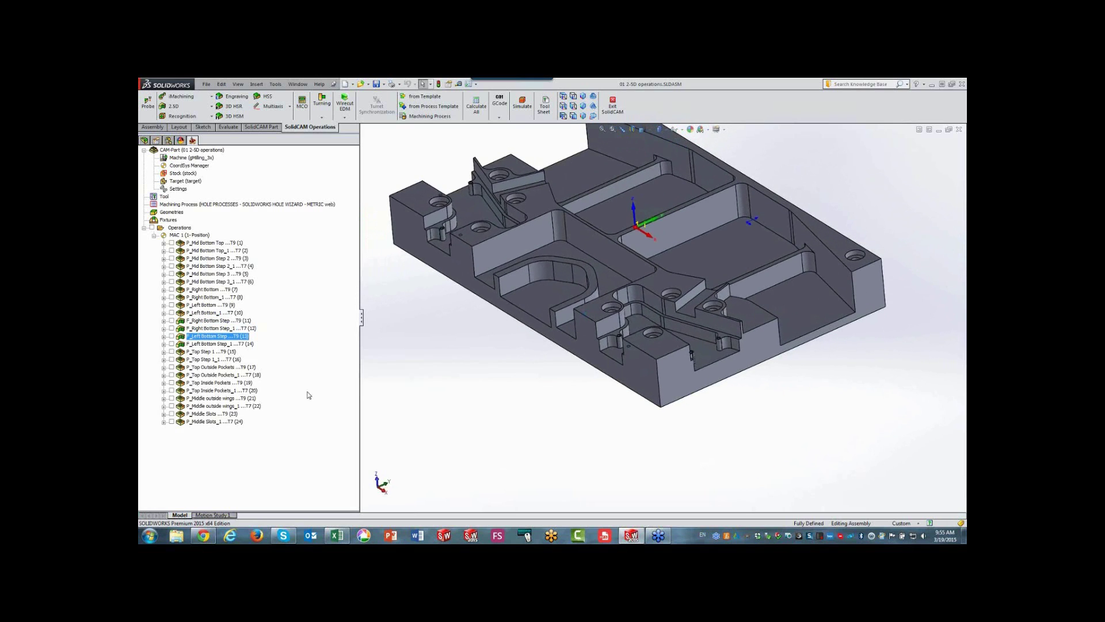
Preview the P_Top Step 1 toolpath along the top pockets, then hide it
{"action": "left_click", "coordinate": [171, 352]}
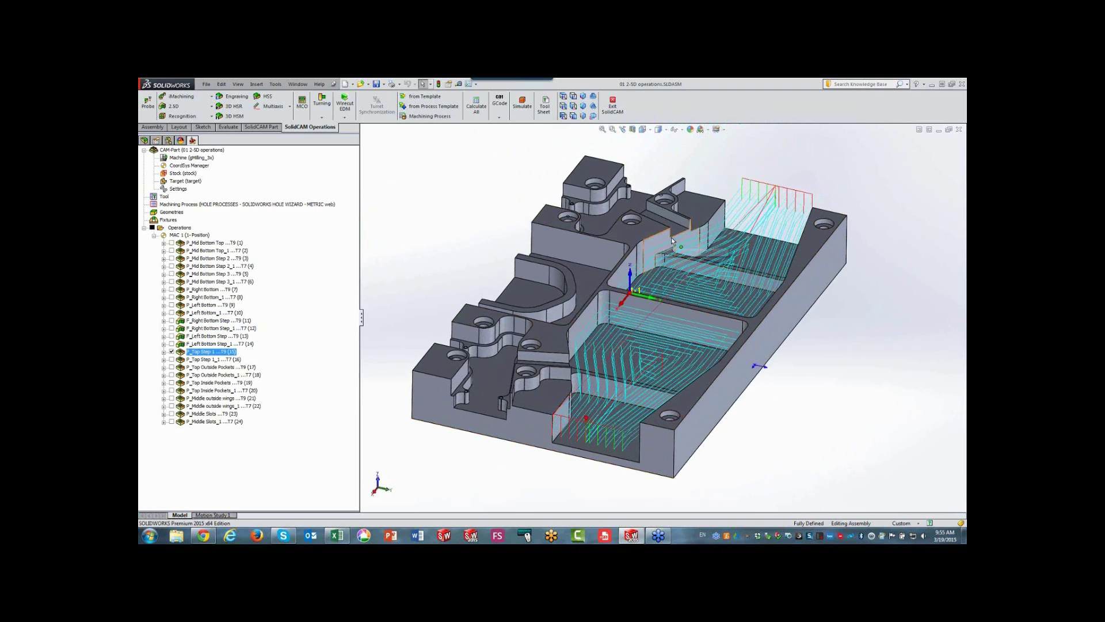
{"action": "middle_click_drag", "start_coordinate": [551, 388], "coordinate": [629, 384]}
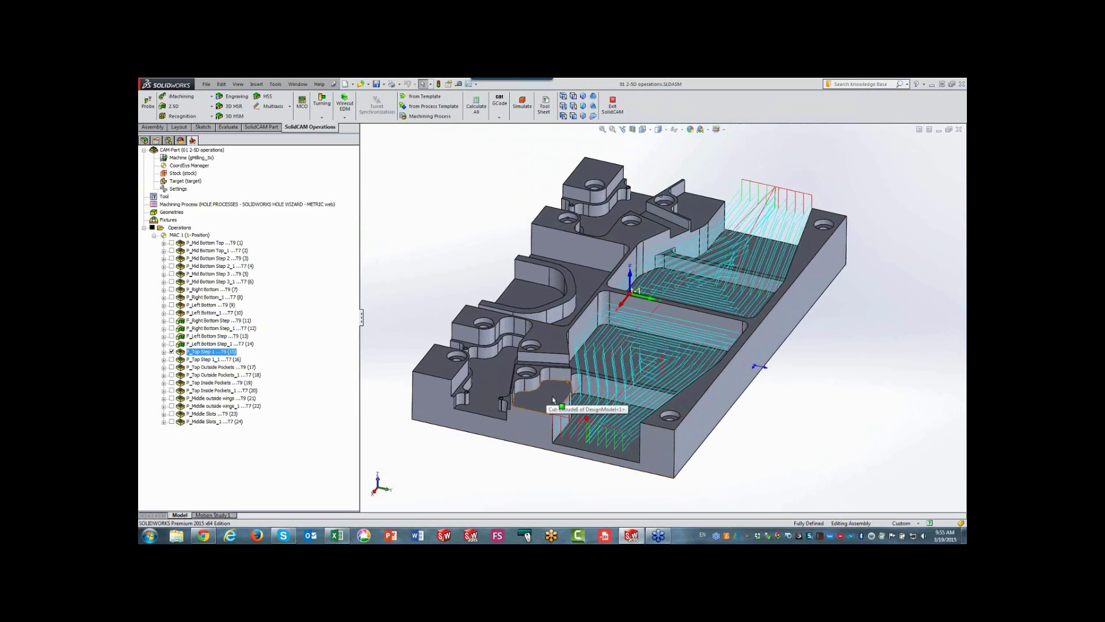
{"action": "scroll", "coordinate": [630, 384], "scroll_direction": "down", "scroll_amount": 2}
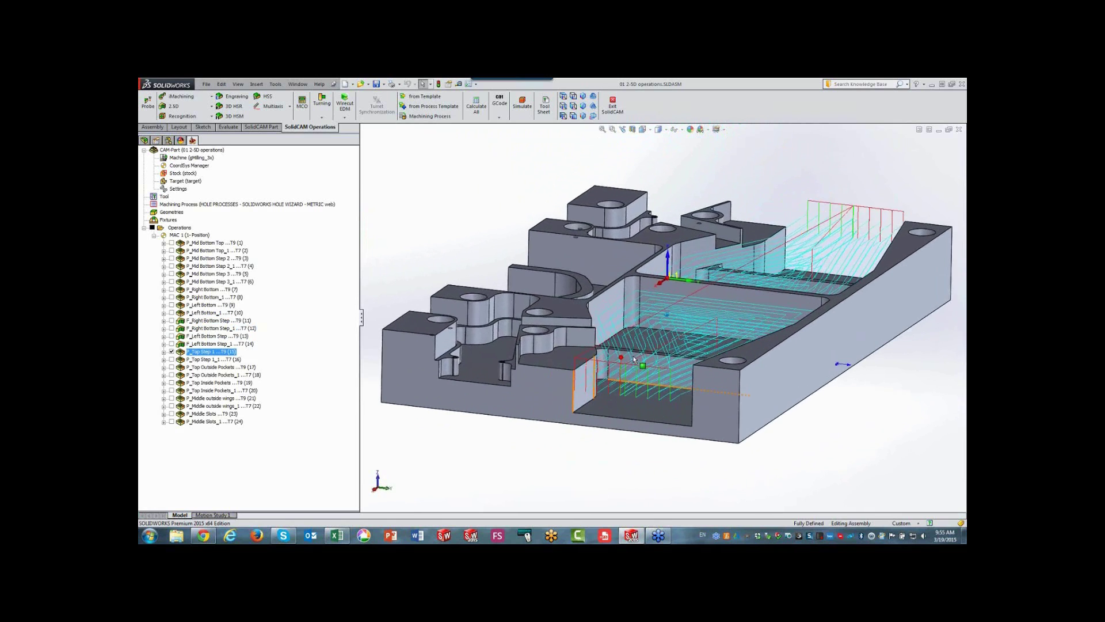
{"action": "scroll", "coordinate": [610, 380], "scroll_direction": "down", "scroll_amount": 3}
{"action": "scroll", "coordinate": [581, 374], "scroll_direction": "down", "scroll_amount": 2}
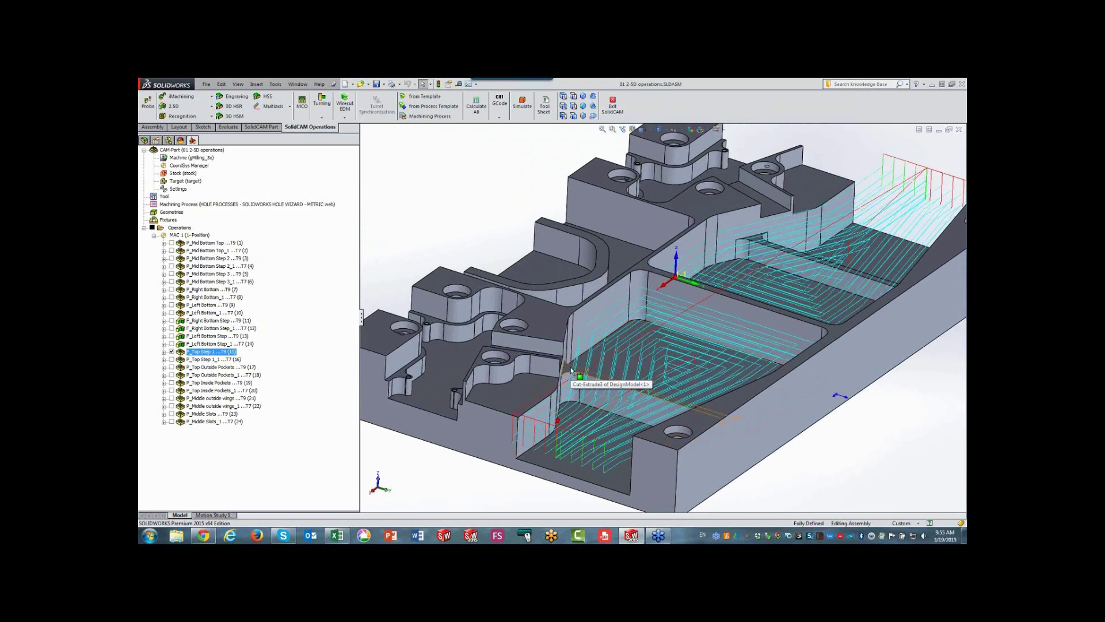
{"action": "left_click", "coordinate": [171, 352]}
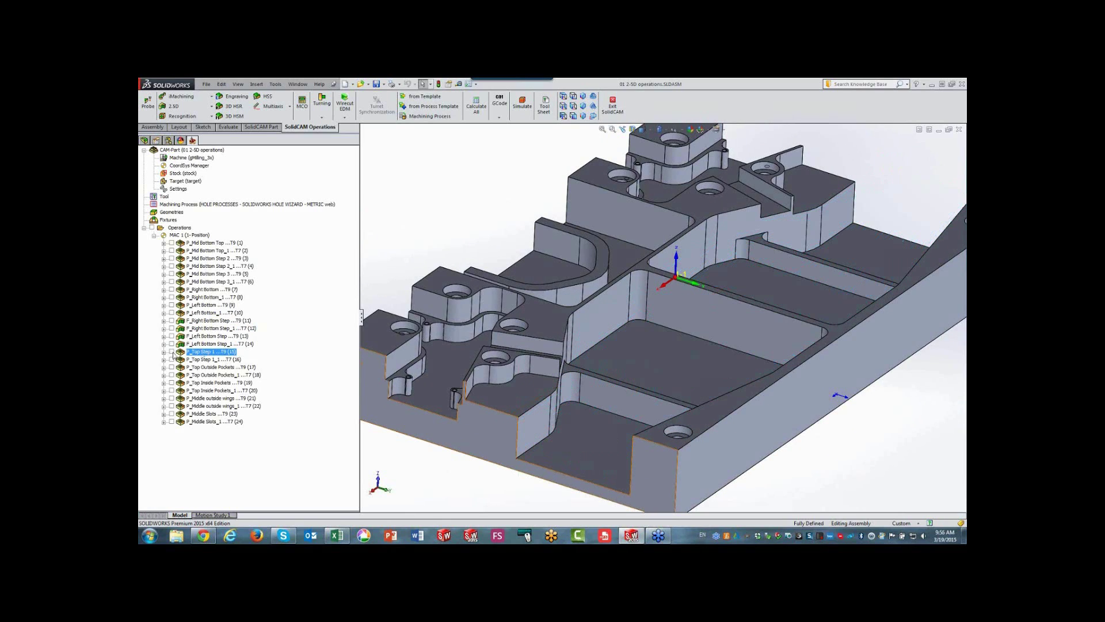
Show P_Top Step 1's Top Step 1 geometry chain and inspect it close up
{"action": "left_click", "coordinate": [164, 352]}
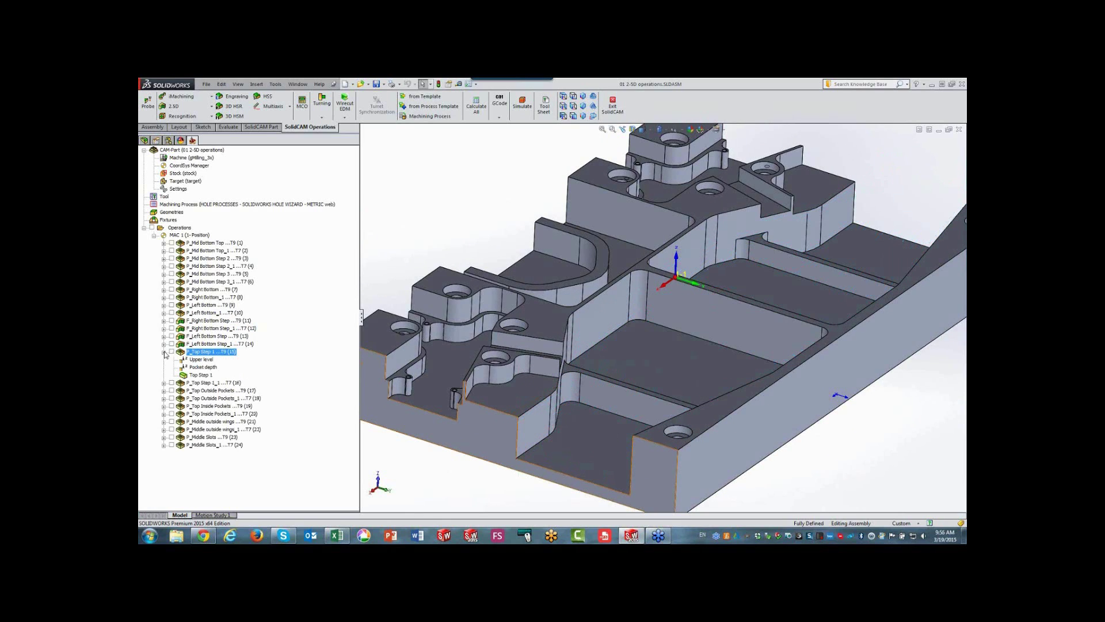
{"action": "right_click", "coordinate": [203, 377]}
{"action": "left_click", "coordinate": [216, 383]}
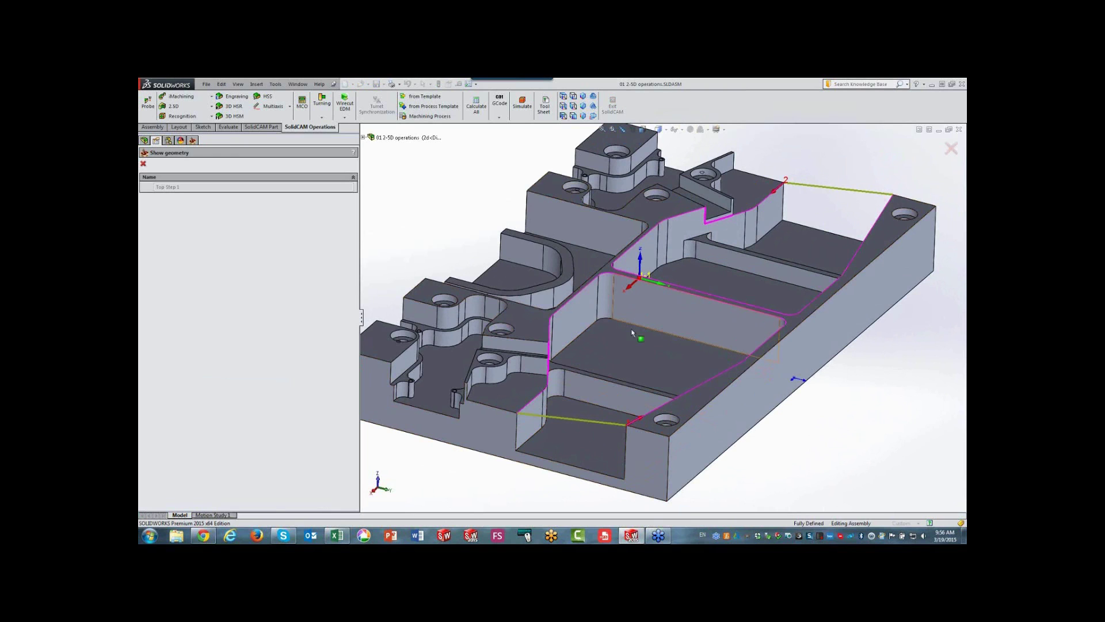
{"action": "middle_click_drag", "start_coordinate": [560, 369], "coordinate": [594, 311]}
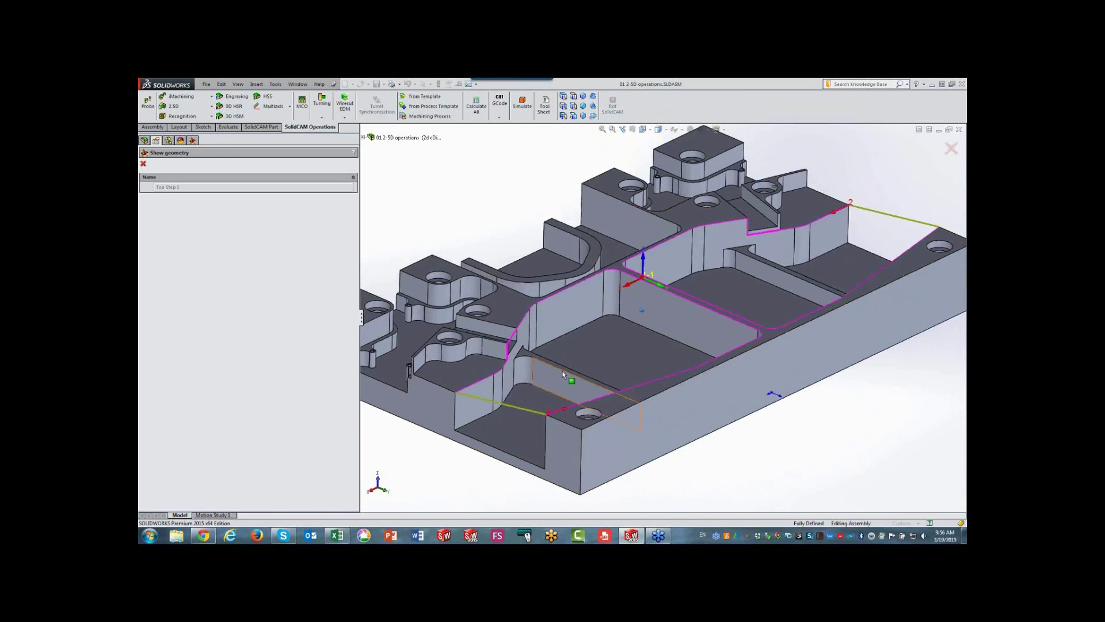
{"action": "scroll", "coordinate": [593, 311], "scroll_direction": "down", "scroll_amount": 3}
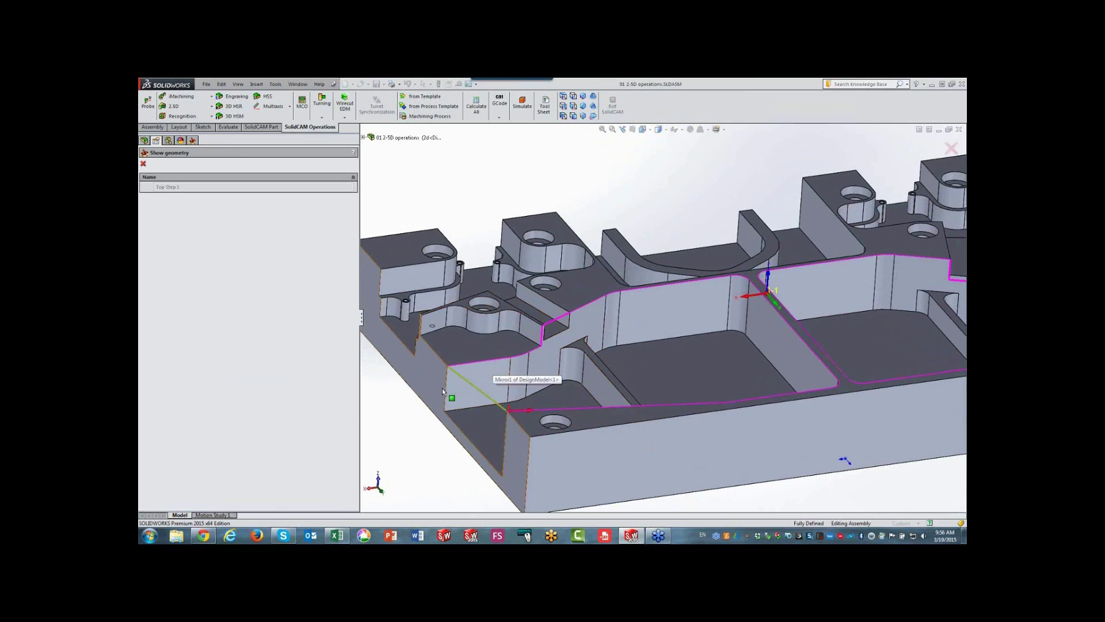
{"action": "left_click", "coordinate": [410, 455]}
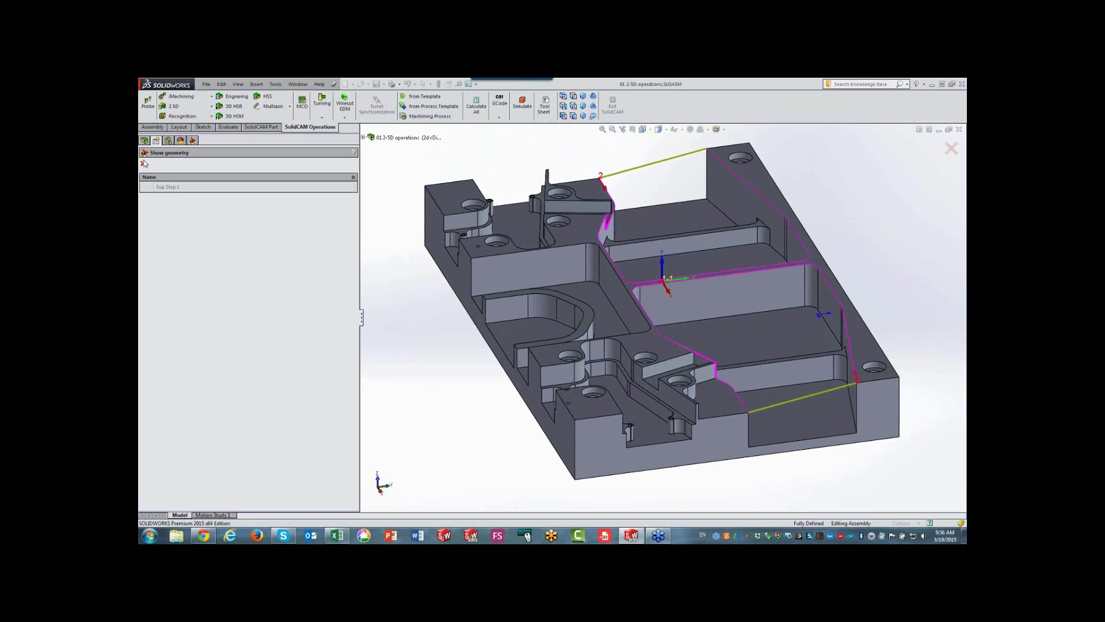
{"action": "left_click", "coordinate": [143, 164]}
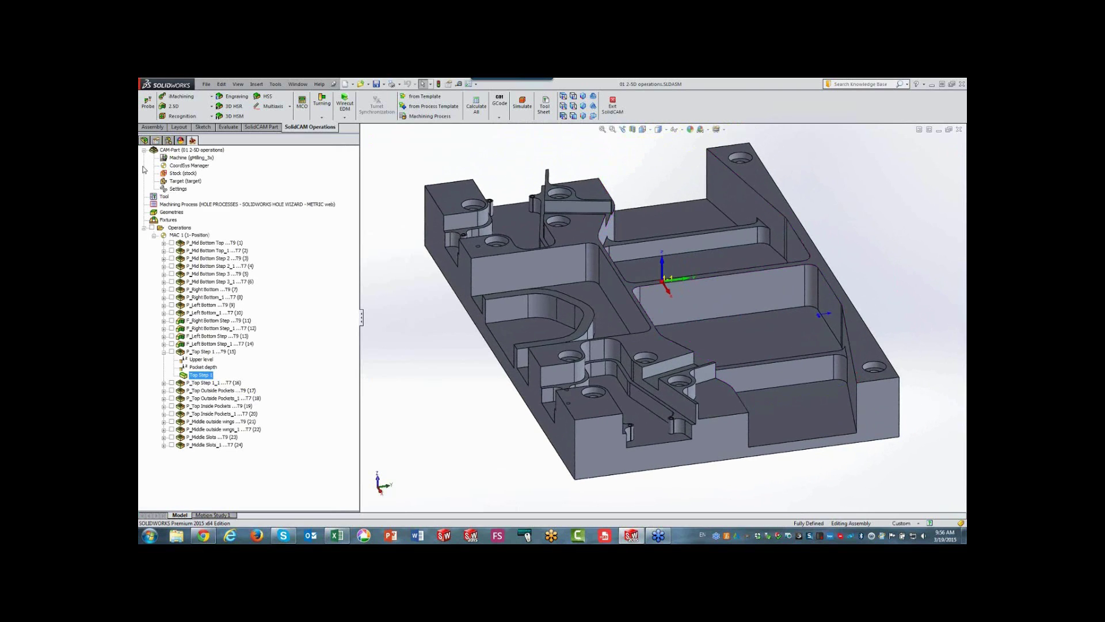
Start a new P_Top Step 1 geometry using Auto-to with Curve propagation, from start edge to end vertex
{"action": "right_click", "coordinate": [212, 353]}
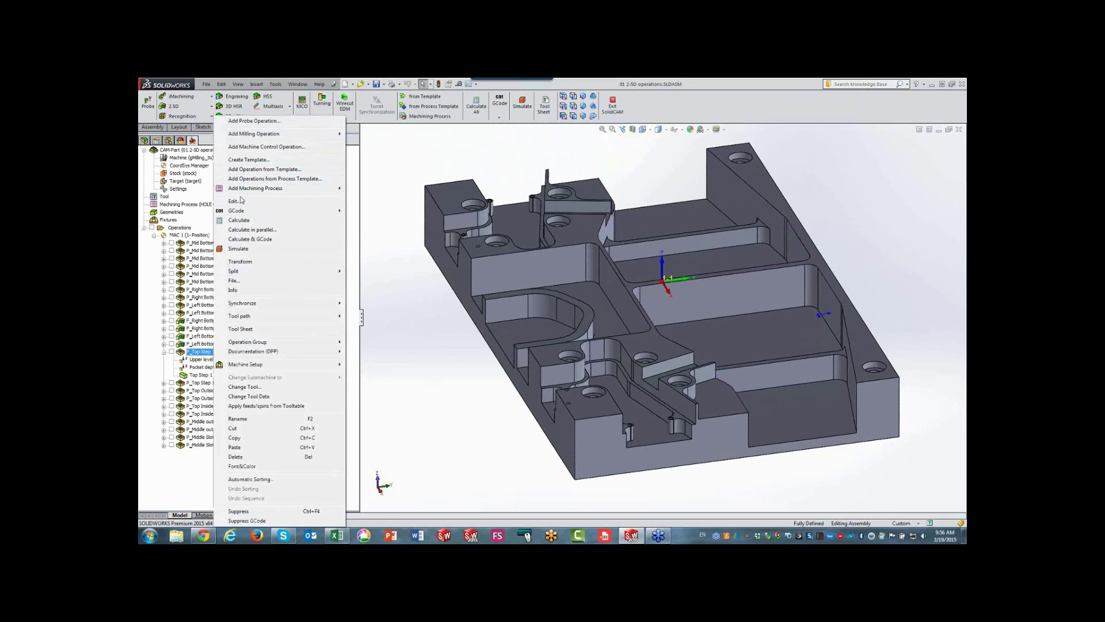
{"action": "left_click", "coordinate": [241, 201]}
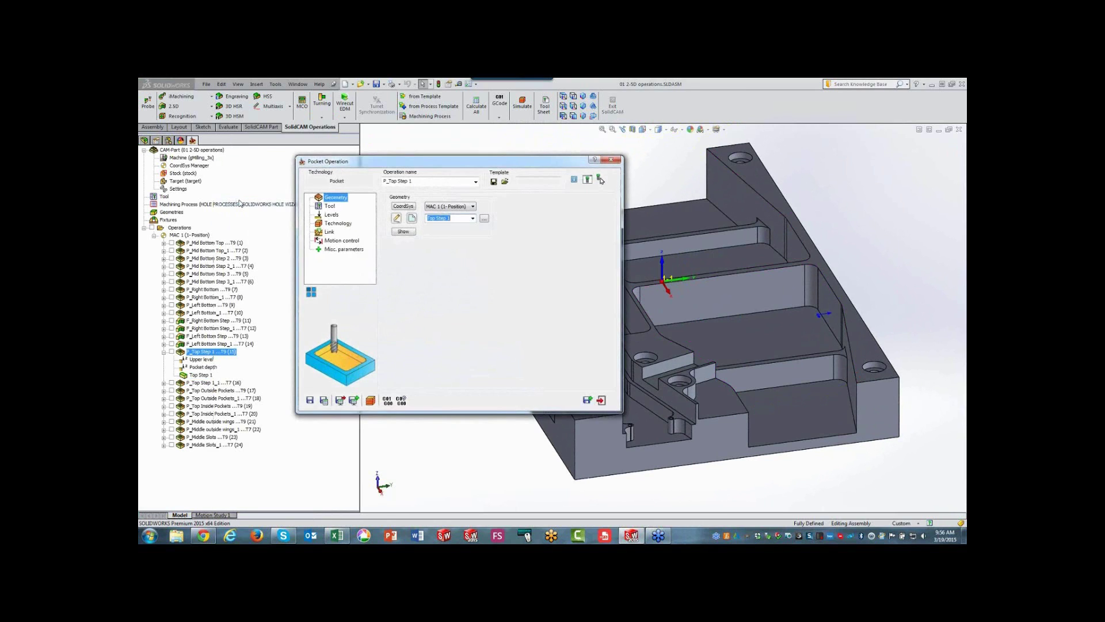
{"action": "left_click", "coordinate": [412, 218]}
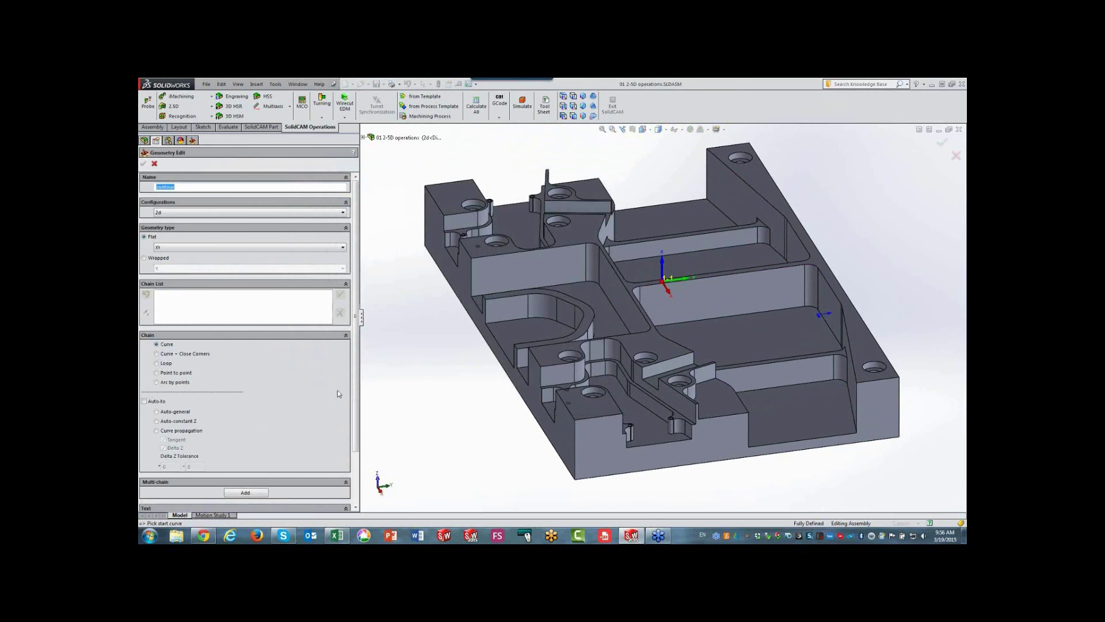
{"action": "middle_click_drag", "start_coordinate": [426, 443], "coordinate": [477, 455]}
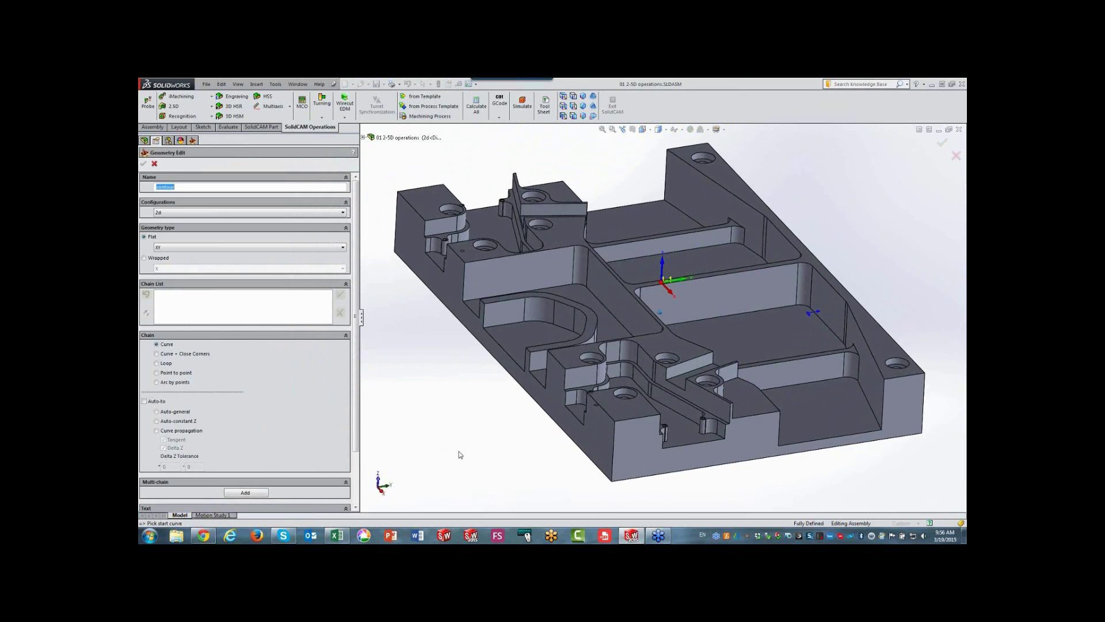
{"action": "left_click", "coordinate": [143, 402]}
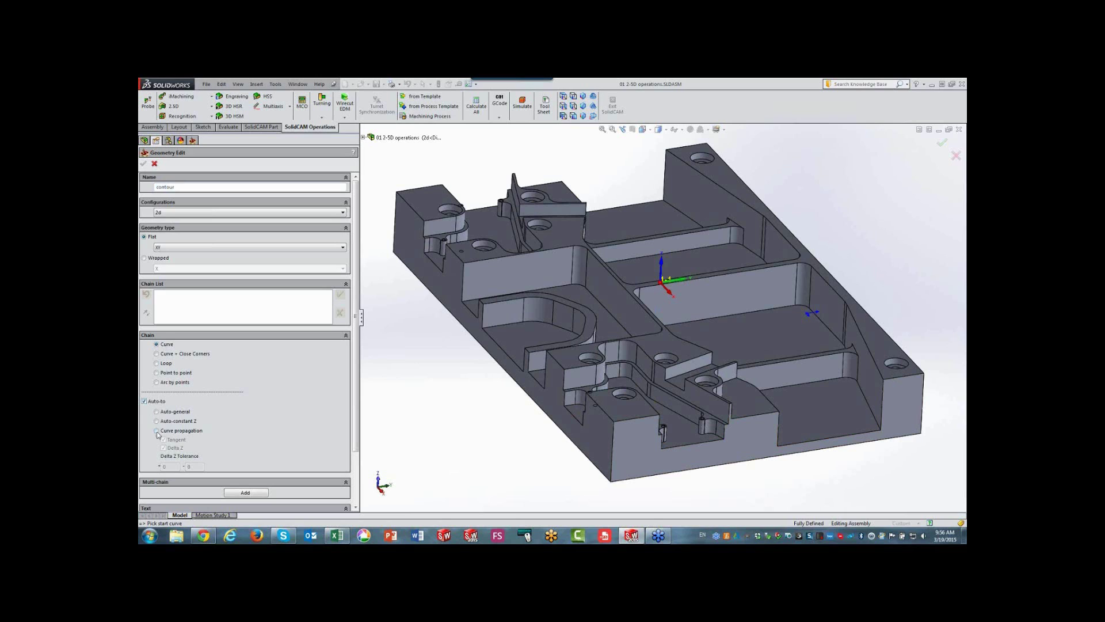
{"action": "left_click", "coordinate": [157, 430]}
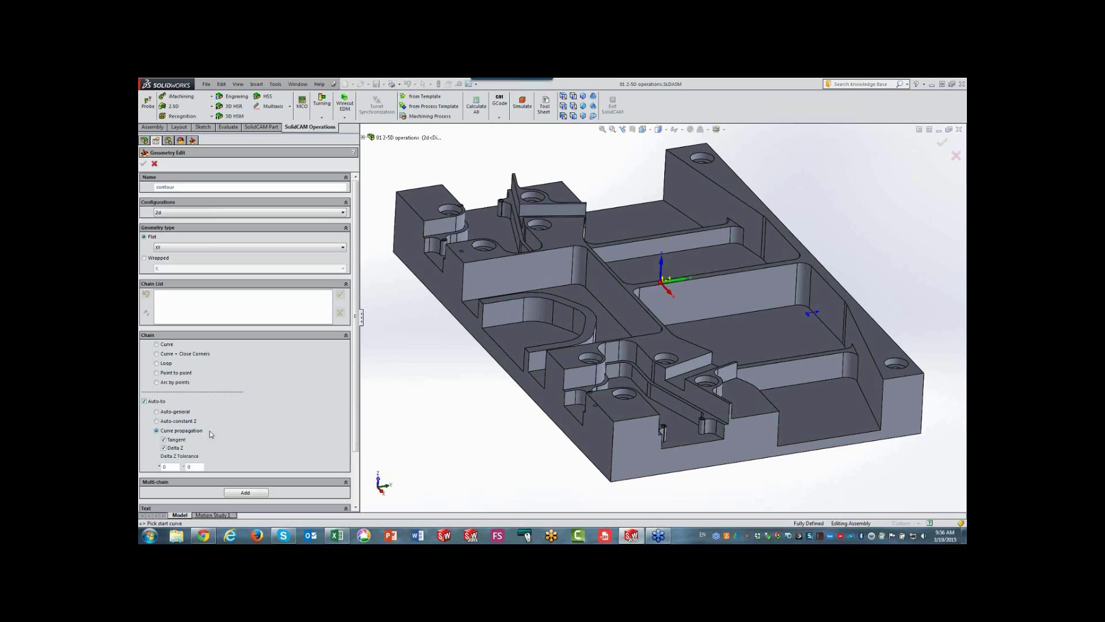
{"action": "left_click", "coordinate": [881, 377]}
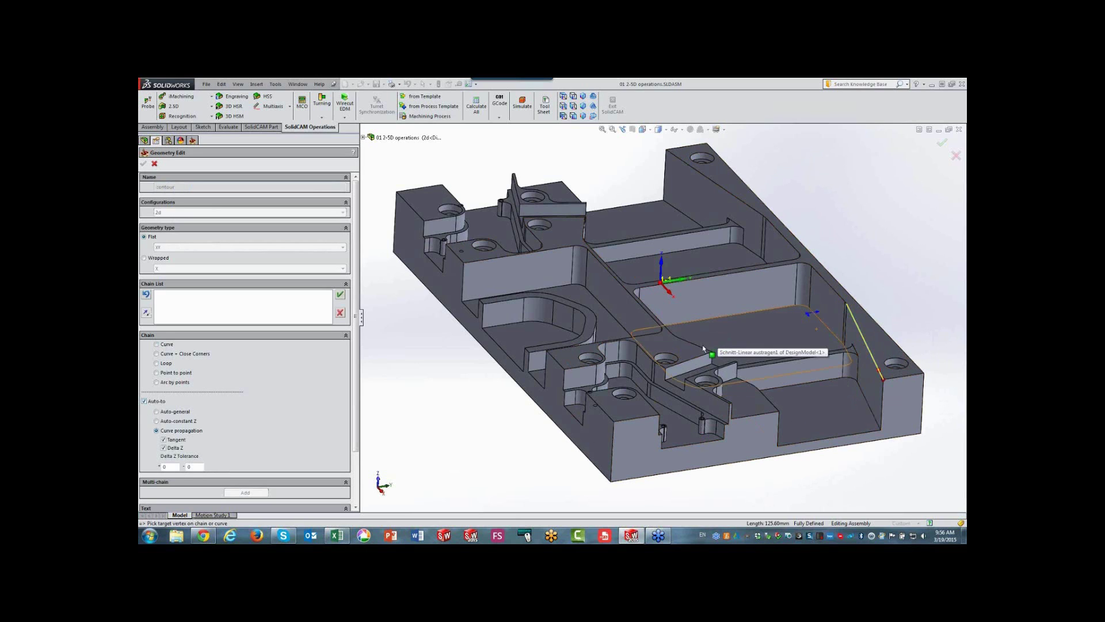
{"action": "left_click", "coordinate": [712, 353]}
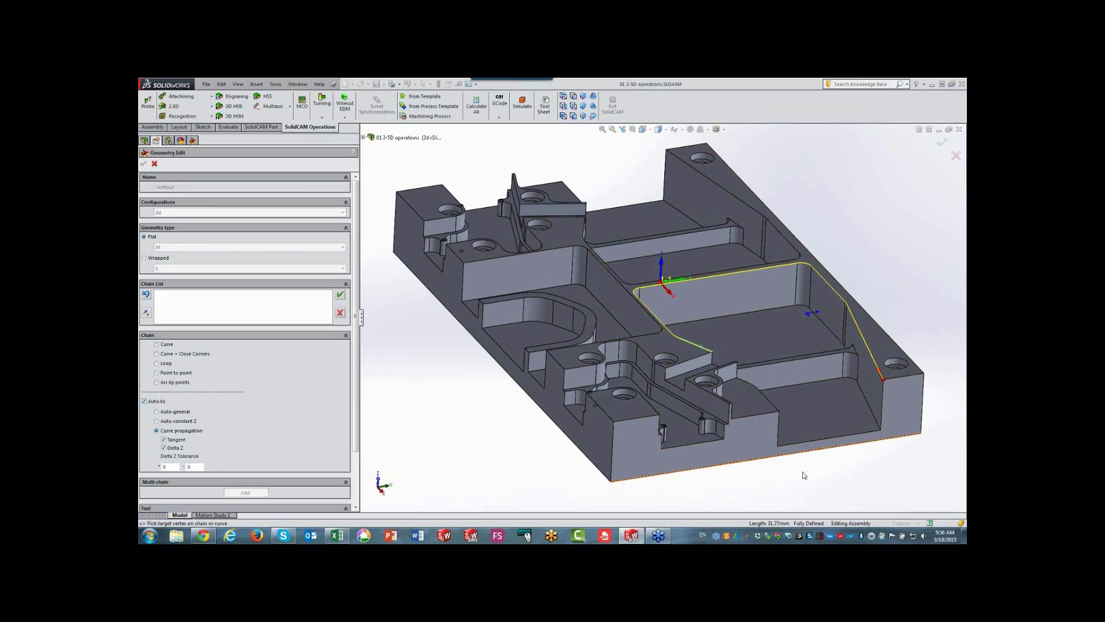
Add the remaining straight and curved edges, close the chain with a line, and accept it
{"action": "middle_click_drag", "start_coordinate": [804, 475], "coordinate": [661, 275]}
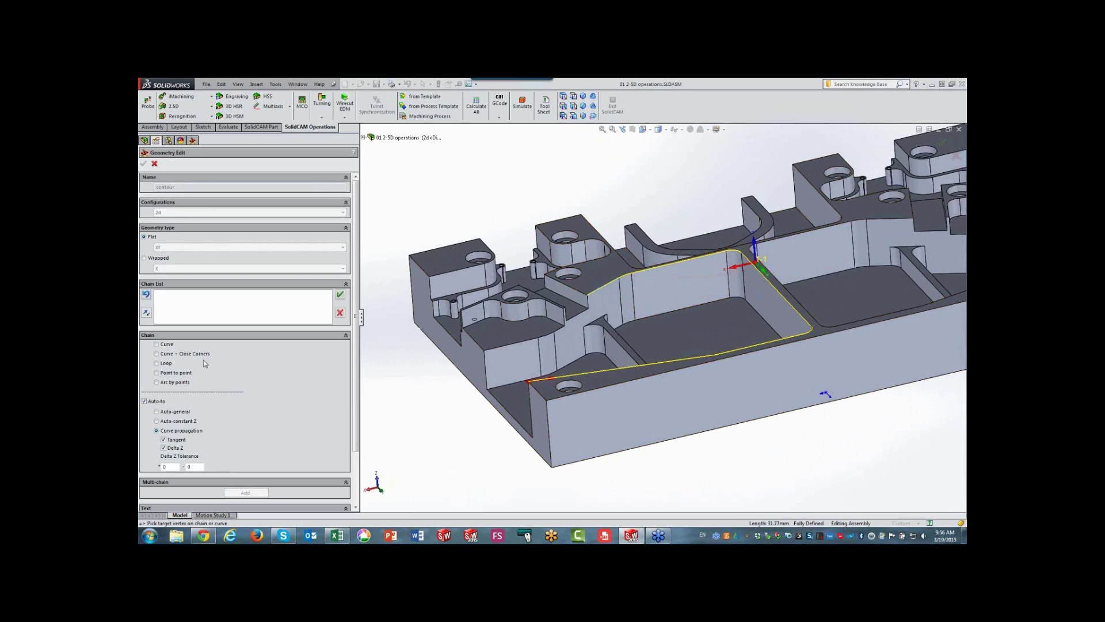
{"action": "left_click", "coordinate": [156, 354]}
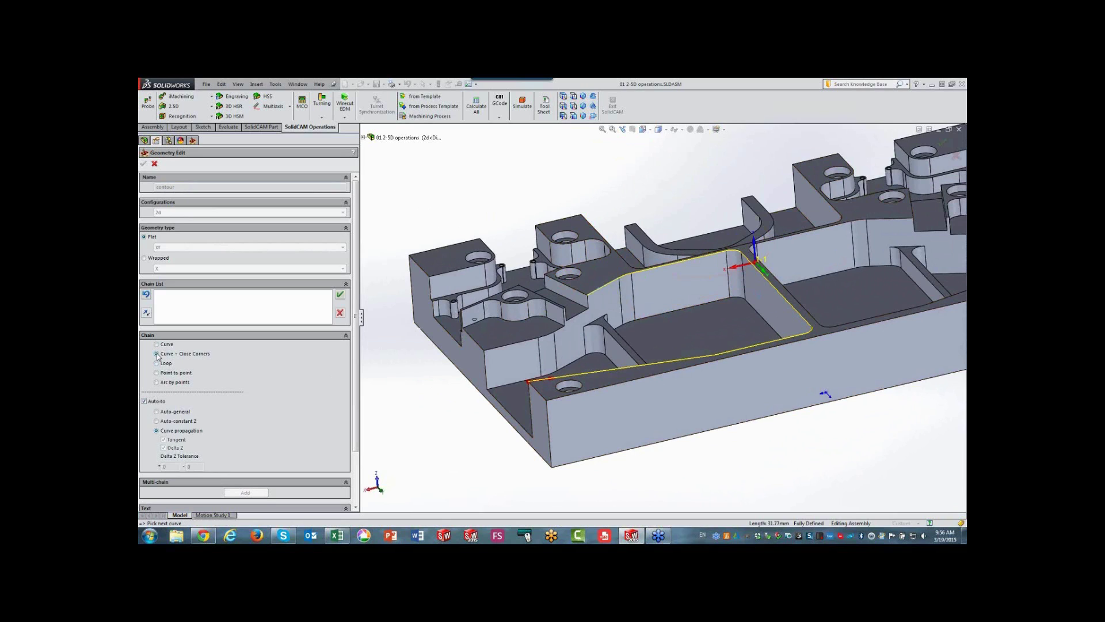
{"action": "left_click", "coordinate": [562, 337]}
{"action": "left_click", "coordinate": [545, 339]}
{"action": "left_click", "coordinate": [340, 296]}
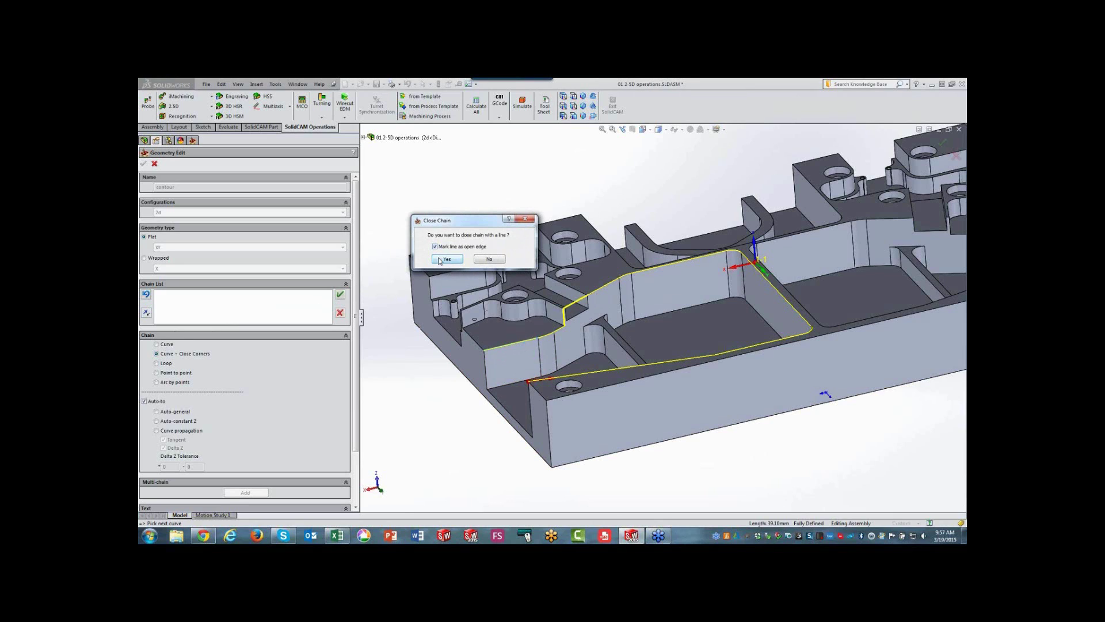
{"action": "left_click", "coordinate": [443, 259]}
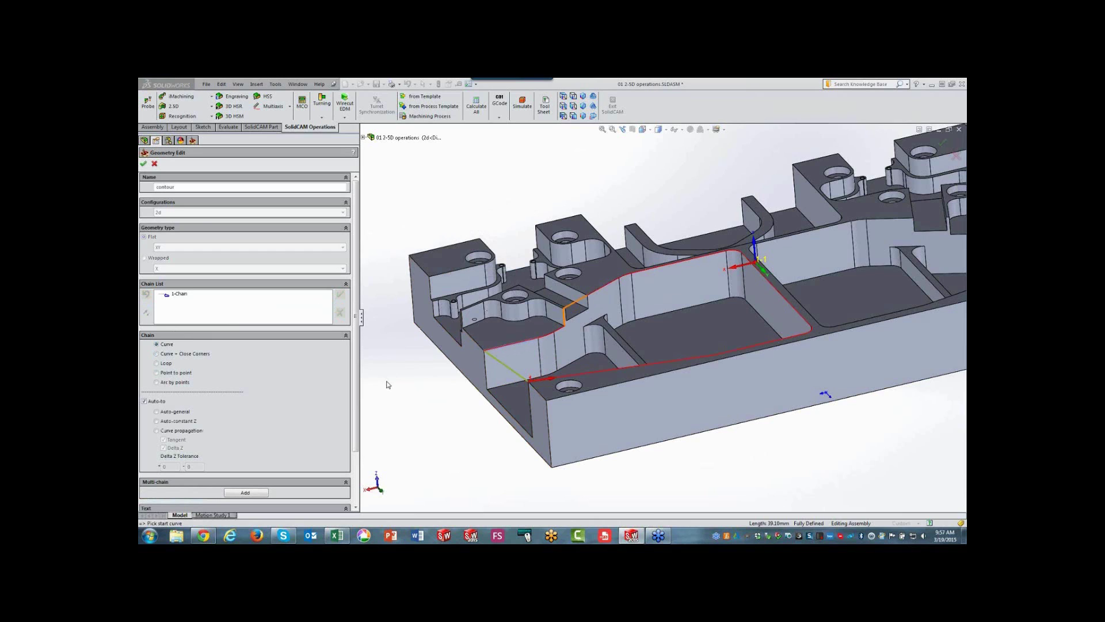
{"action": "left_click", "coordinate": [154, 163]}
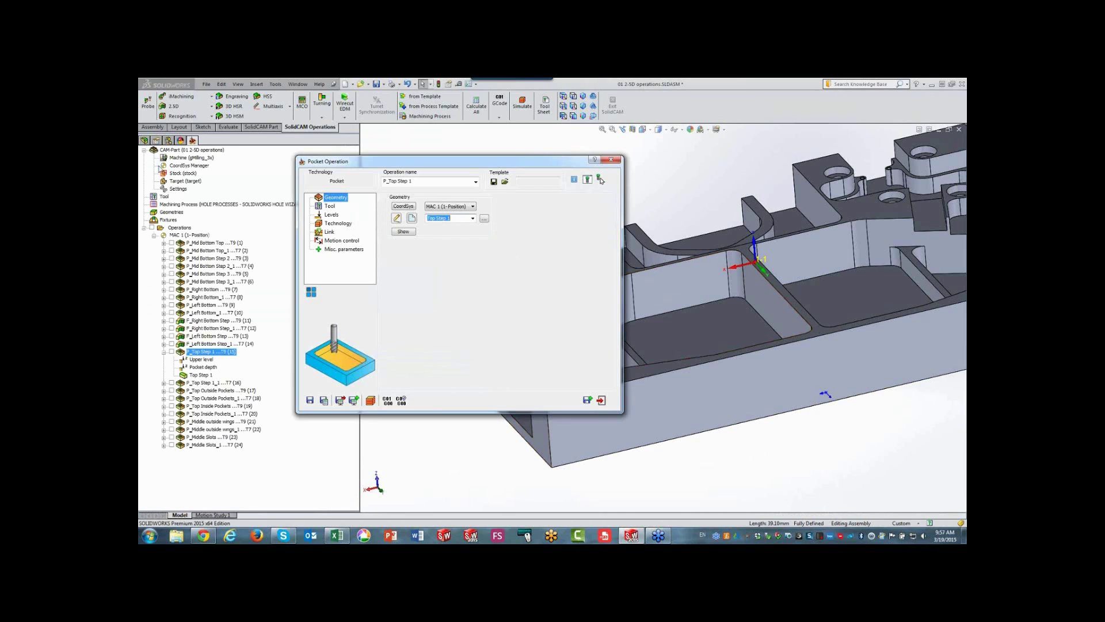
Close the pocket operation, then preview and hide the P_Top Step 1 and P_Top Step 1_1 toolpaths
{"action": "left_click", "coordinate": [601, 400]}
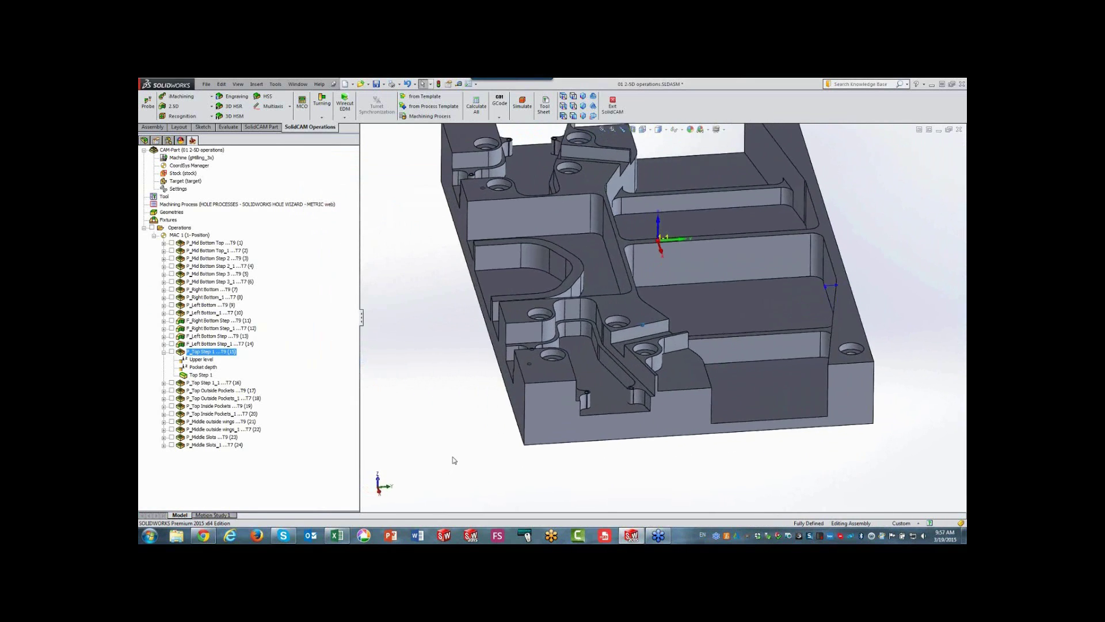
{"action": "left_click", "coordinate": [164, 352]}
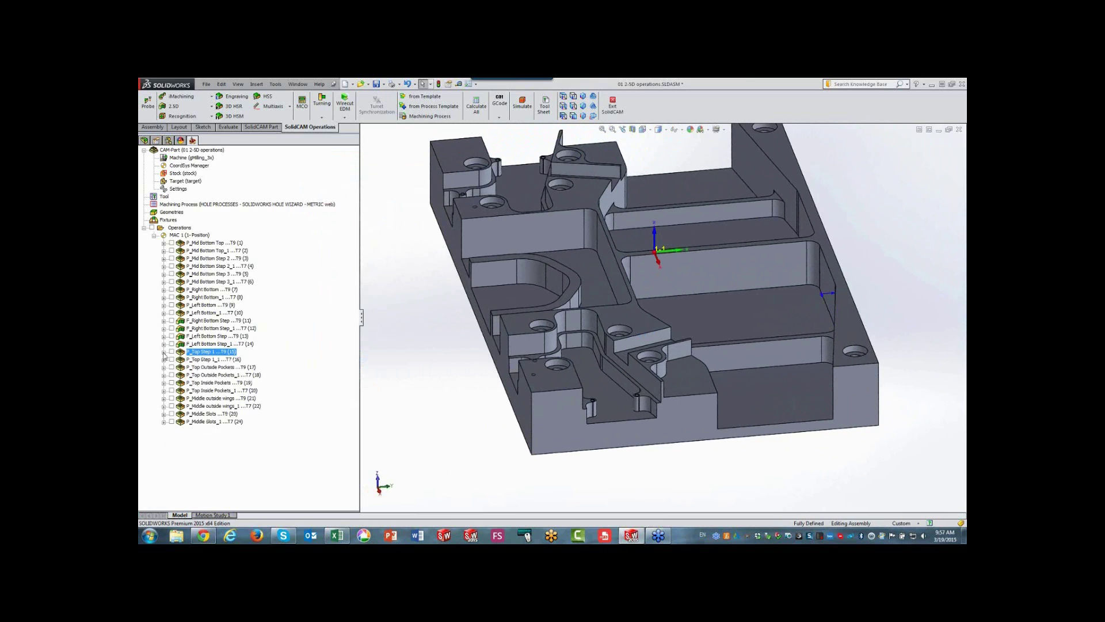
{"action": "left_click", "coordinate": [171, 352]}
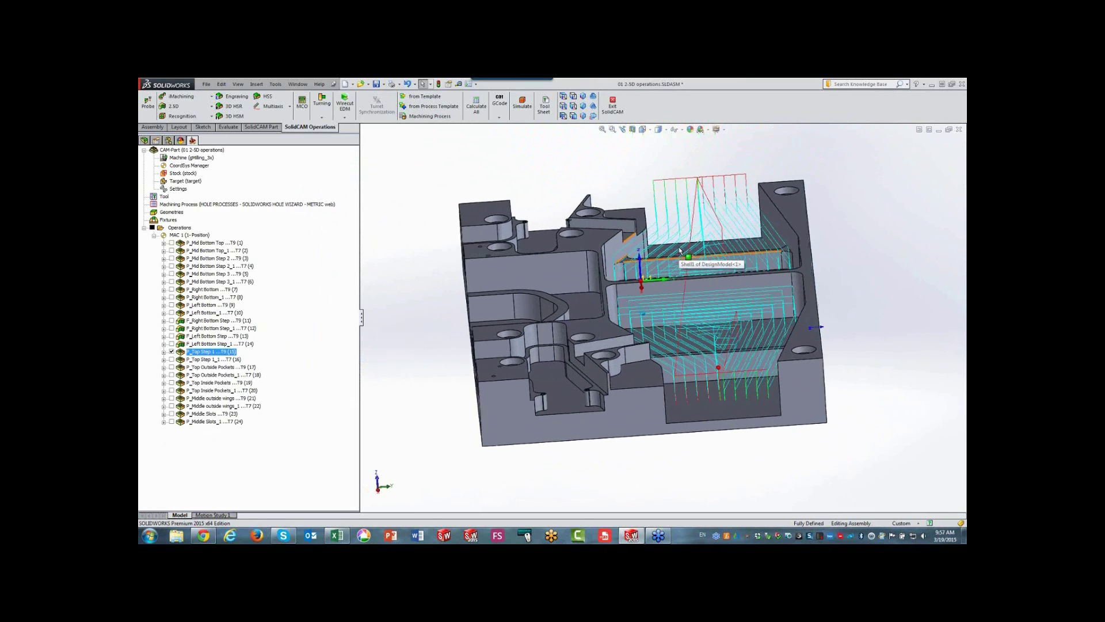
{"action": "left_click", "coordinate": [171, 351]}
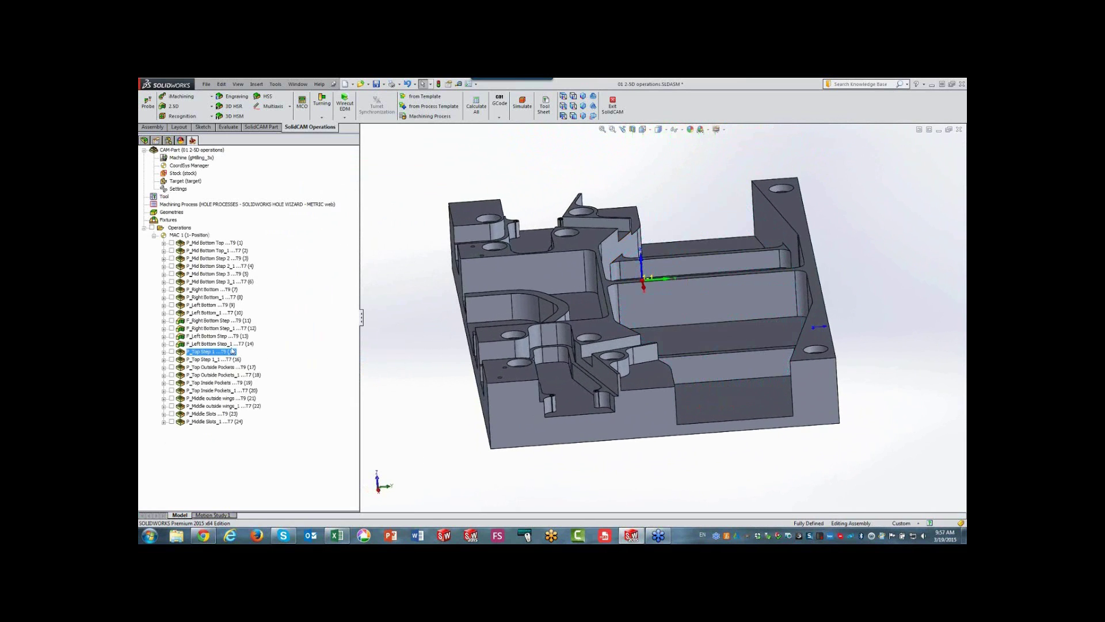
{"action": "left_click", "coordinate": [171, 360]}
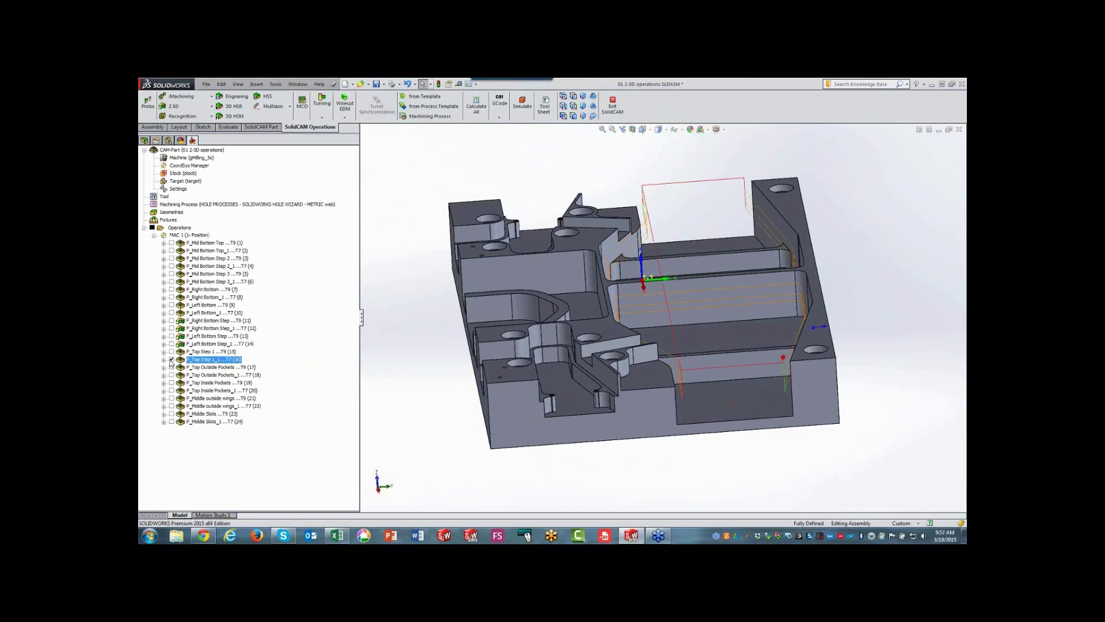
{"action": "left_click", "coordinate": [171, 360]}
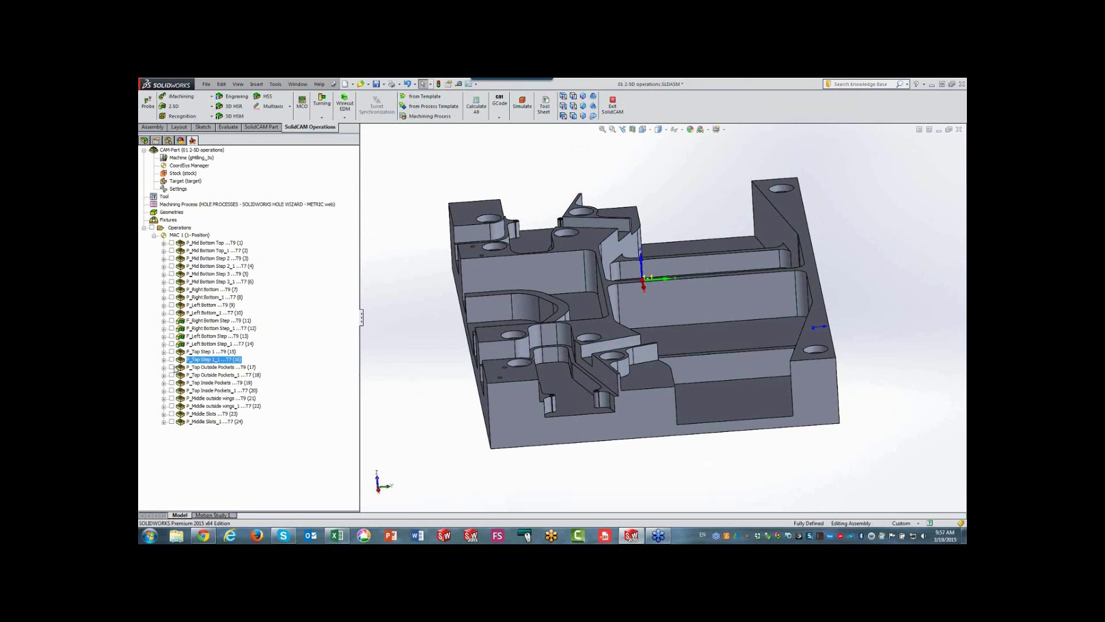
Preview the P_Top Outside Pockets toolpath, inspecting the lower, upper and central pocket floors, then hide it
{"action": "left_click", "coordinate": [172, 367]}
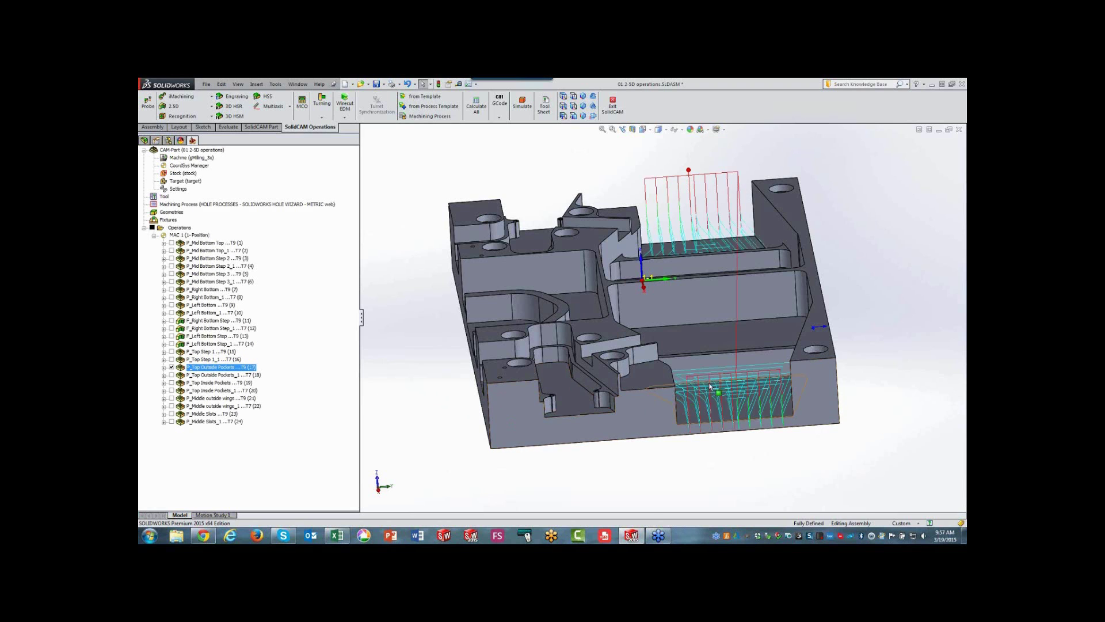
{"action": "scroll", "coordinate": [793, 461], "scroll_direction": "down", "scroll_amount": 5}
{"action": "scroll", "coordinate": [793, 461], "scroll_direction": "up", "scroll_amount": 3}
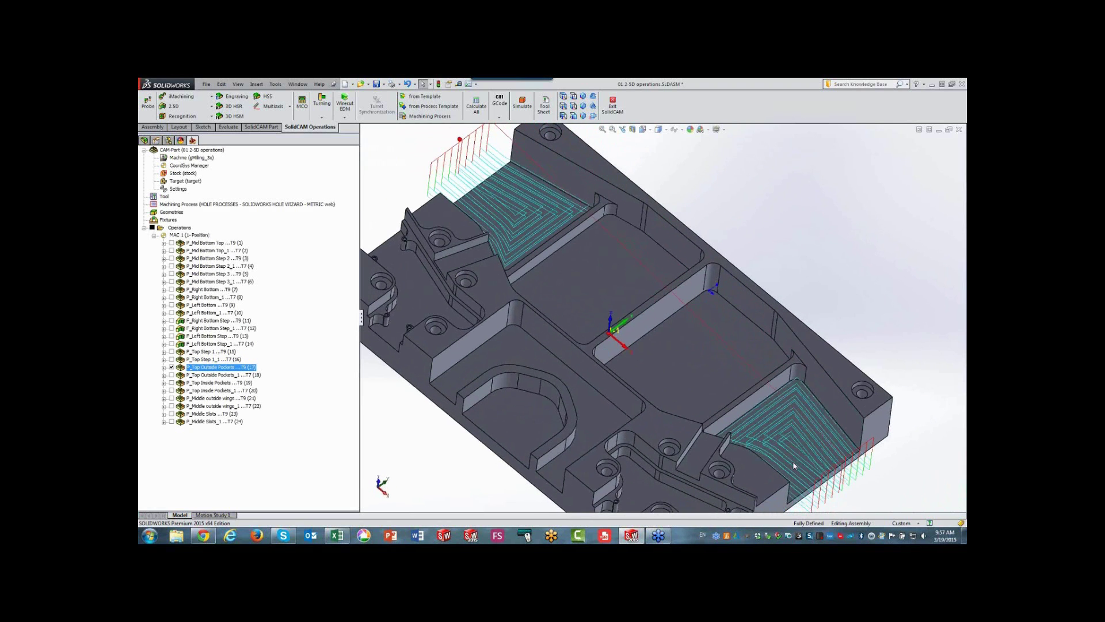
{"action": "left_click", "coordinate": [776, 441]}
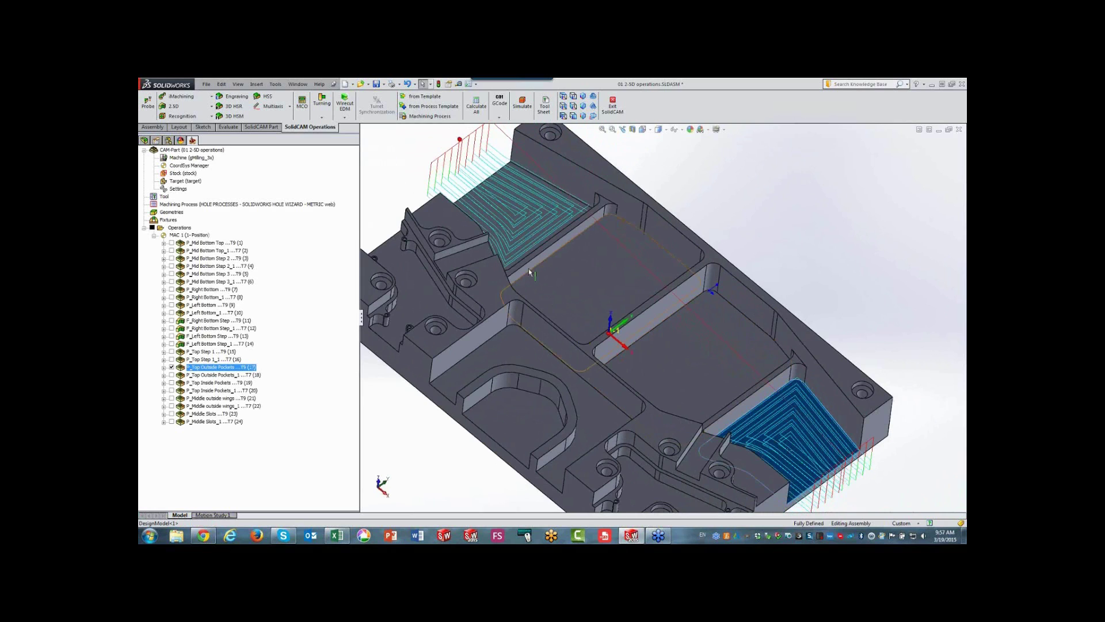
{"action": "left_click", "coordinate": [509, 221]}
{"action": "left_click", "coordinate": [571, 249]}
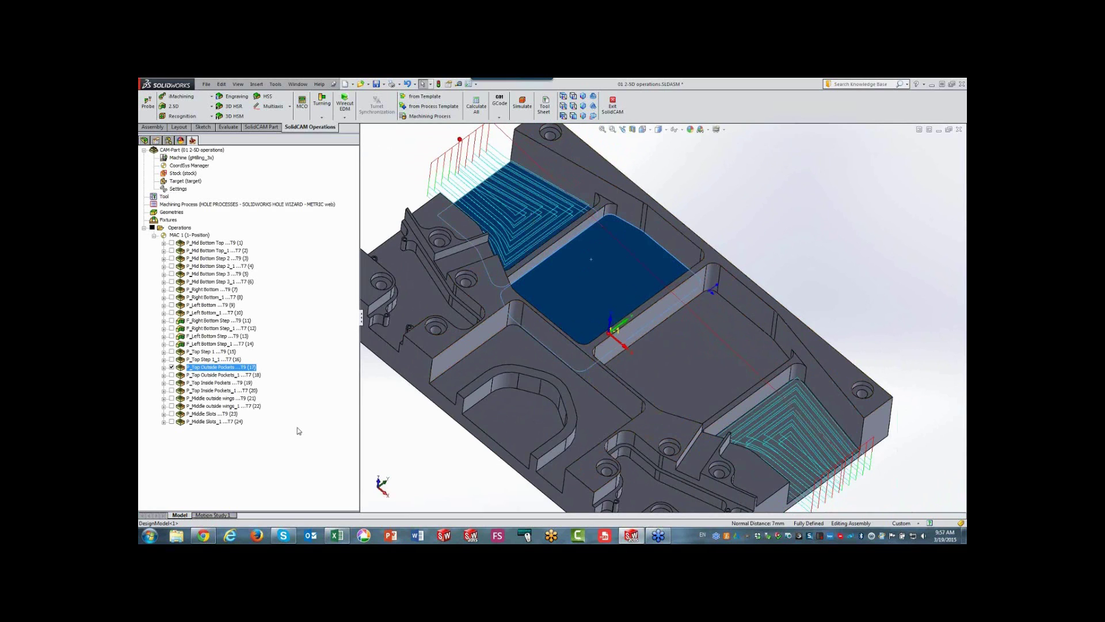
{"action": "left_click", "coordinate": [171, 368]}
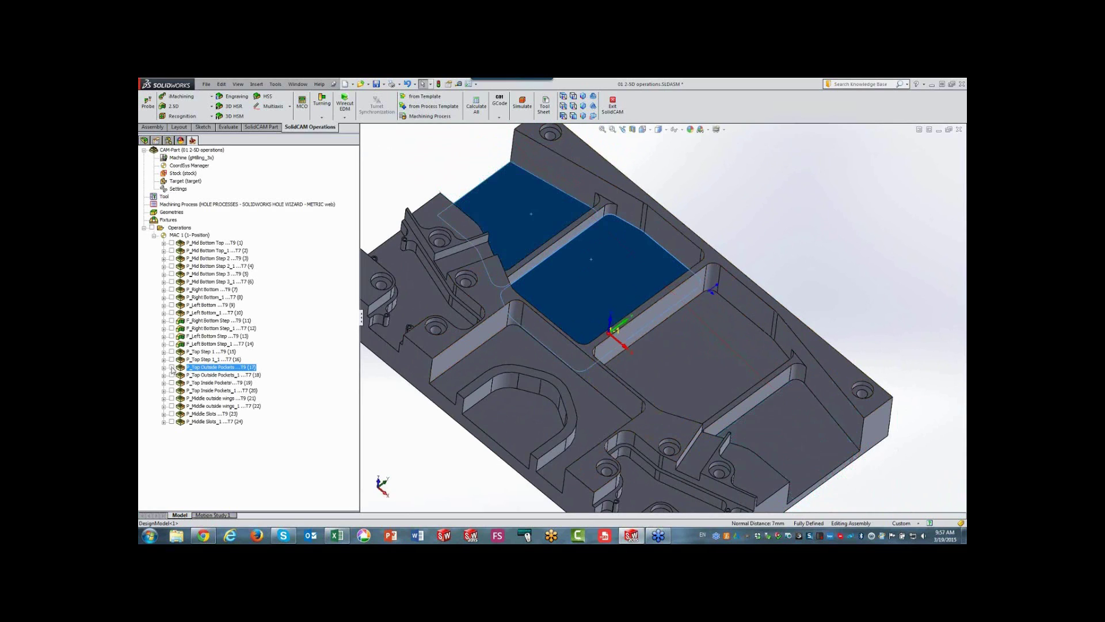
{"action": "left_click", "coordinate": [171, 367]}
Preview and hide the P_Top Inside Pockets, P_Middle outside wings and P_Middle Slots toolpaths
{"action": "left_click", "coordinate": [171, 383]}
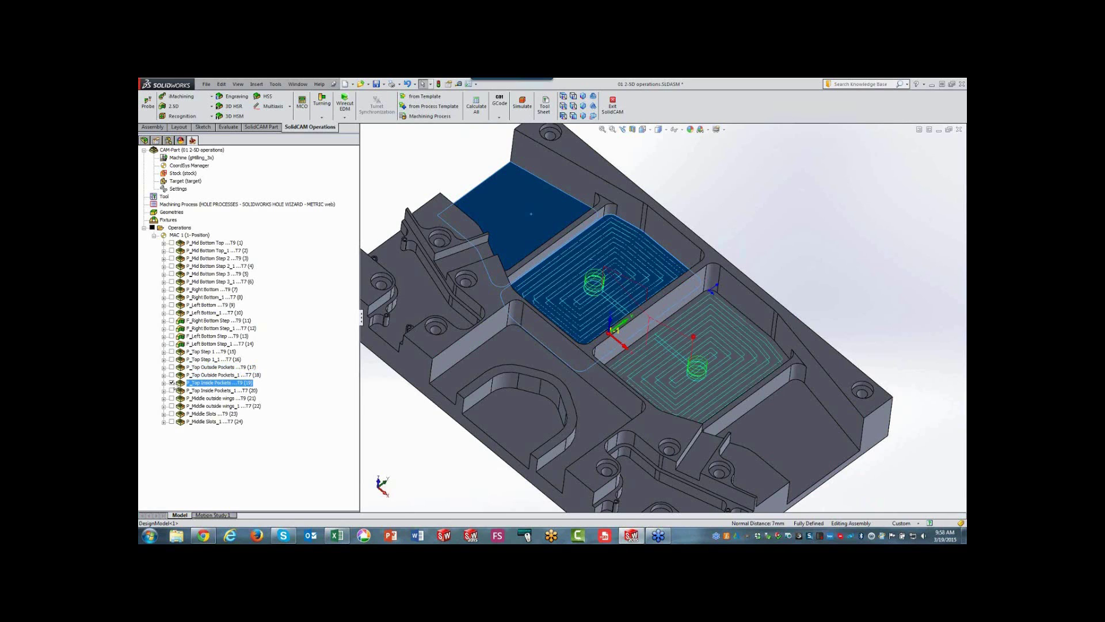
{"action": "left_click", "coordinate": [172, 383]}
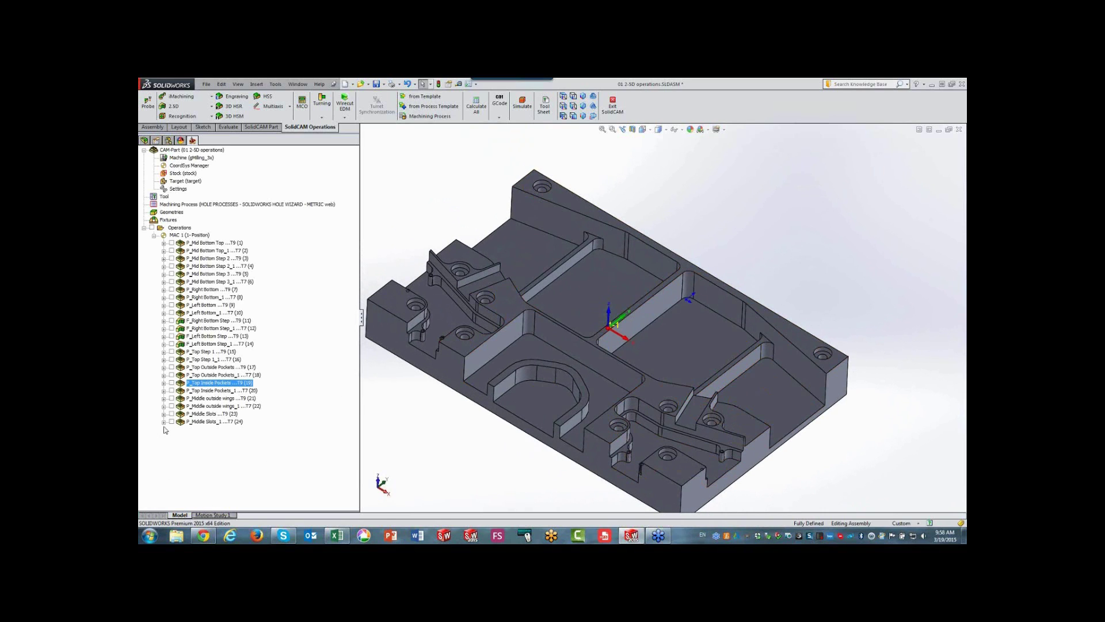
{"action": "left_click", "coordinate": [172, 398]}
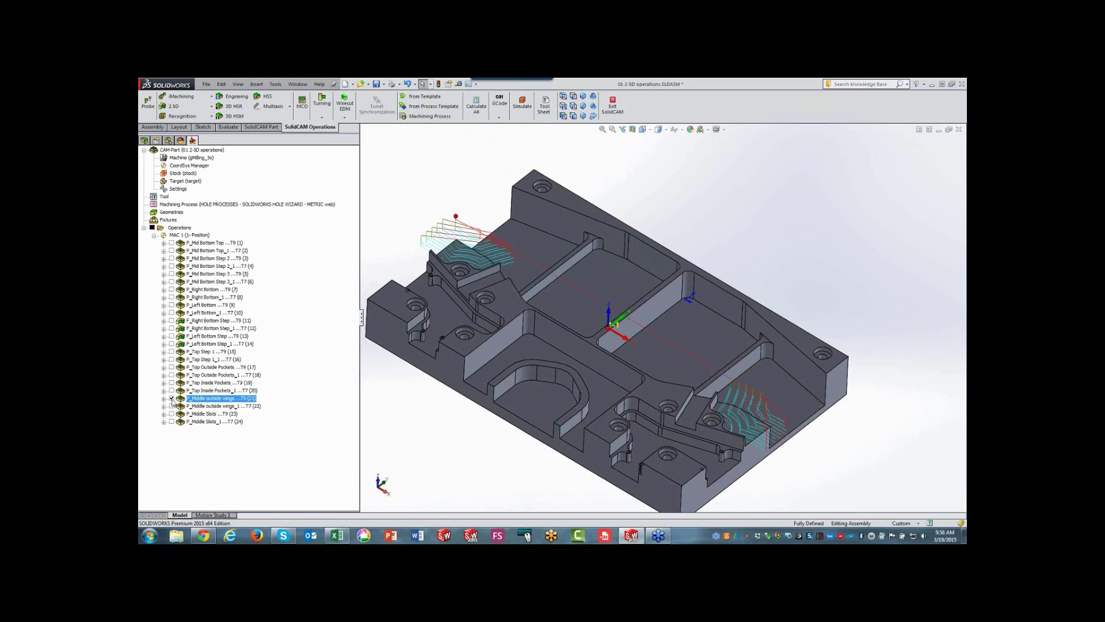
{"action": "left_click", "coordinate": [172, 399]}
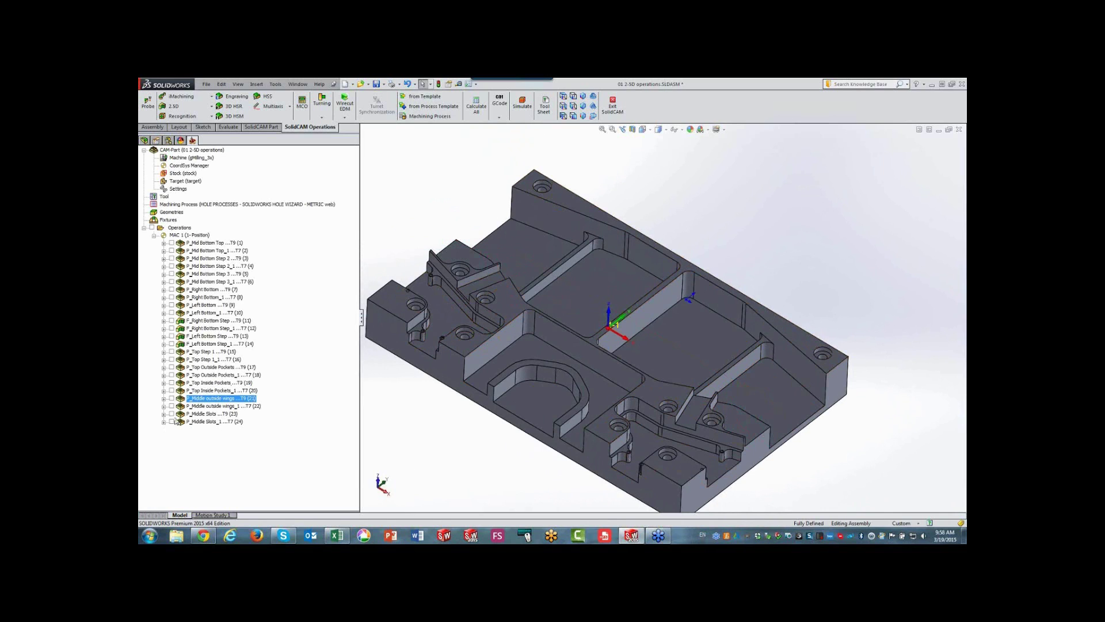
{"action": "left_click", "coordinate": [171, 414]}
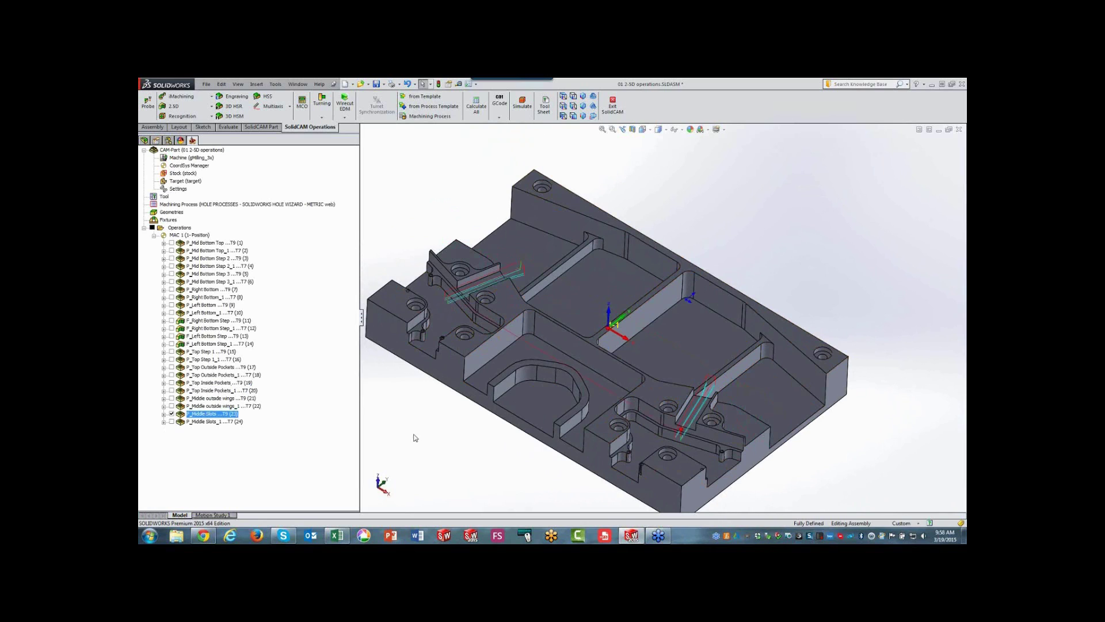
{"action": "left_click", "coordinate": [172, 414]}
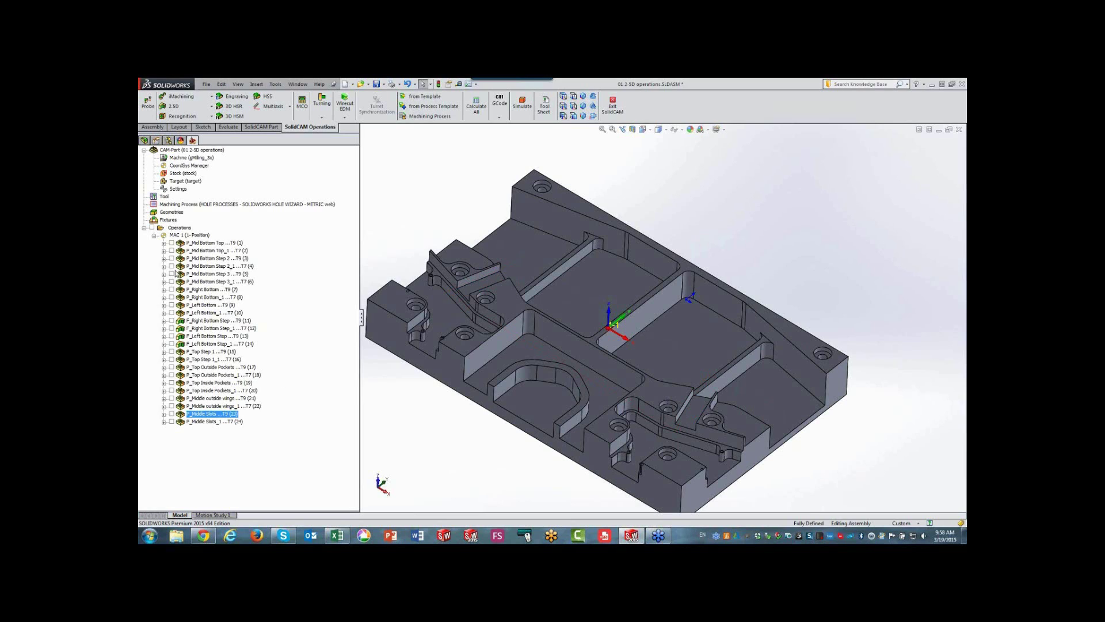
Run the 2.5D machining simulation, then bring up the Excel chart showing 56 min 33 sec
{"action": "left_click", "coordinate": [183, 228]}
{"action": "mouse_move", "coordinate": [523, 104]}
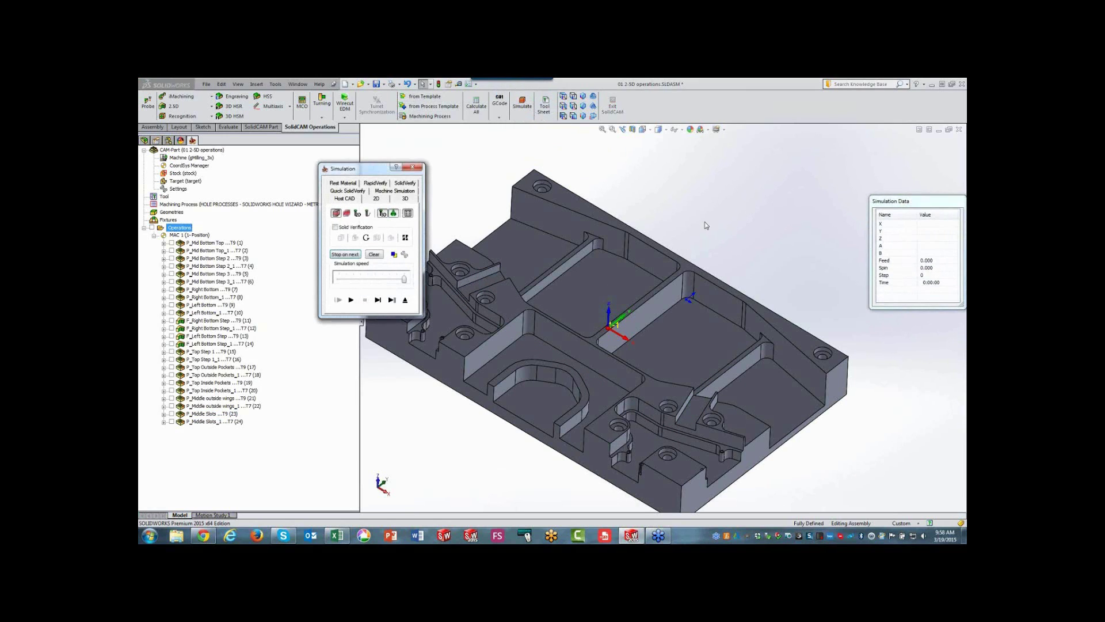
{"action": "left_click_drag", "start_coordinate": [928, 201], "coordinate": [732, 170]}
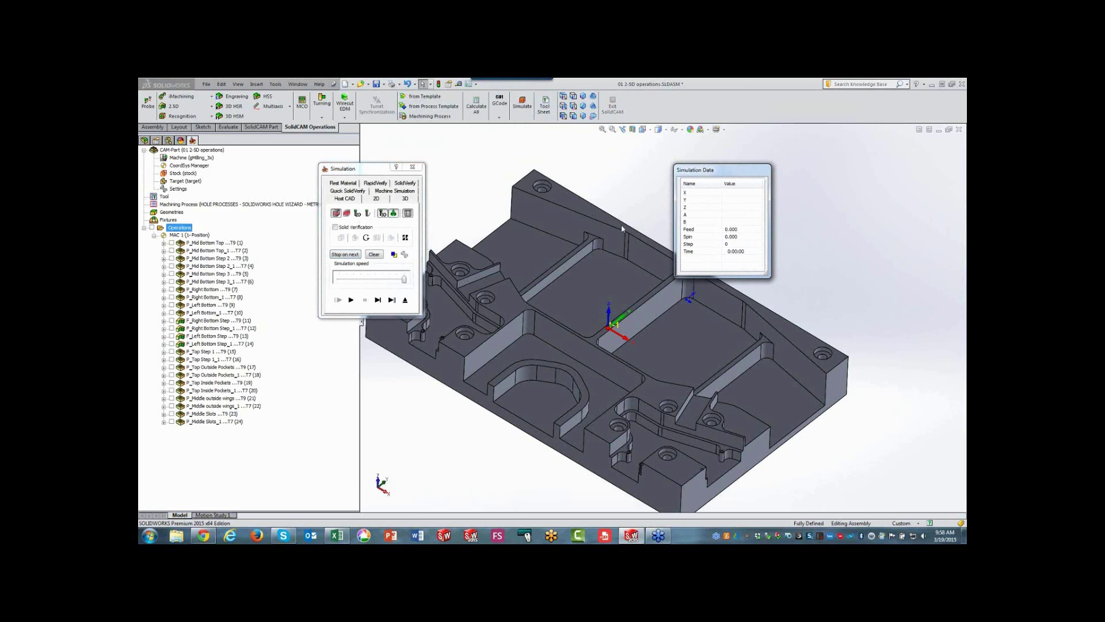
{"action": "left_click", "coordinate": [351, 299]}
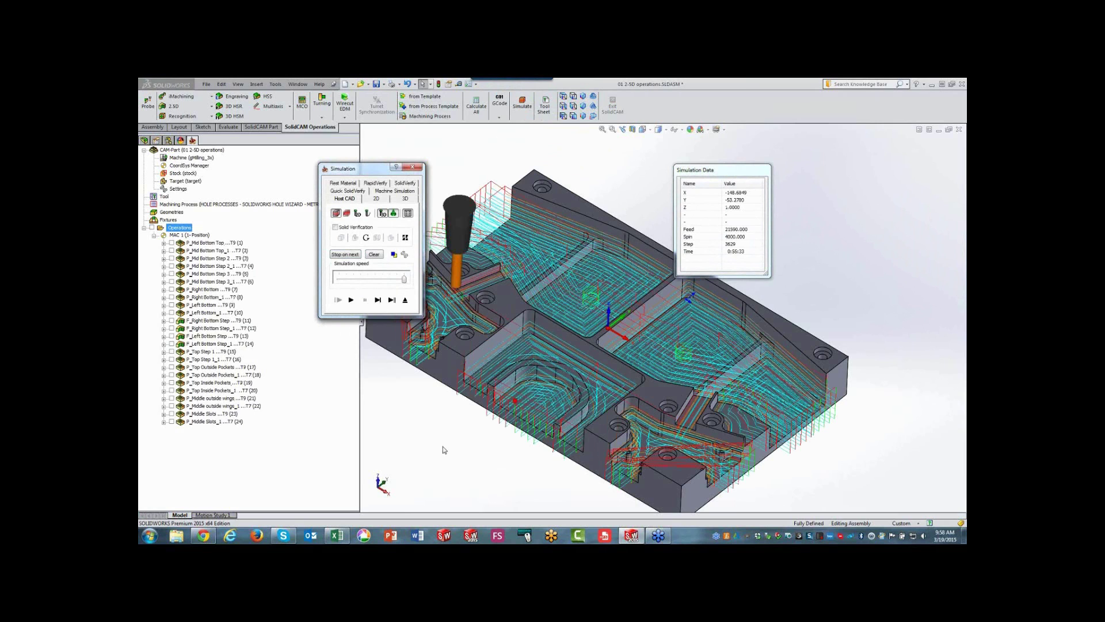
{"action": "left_click", "coordinate": [342, 537]}
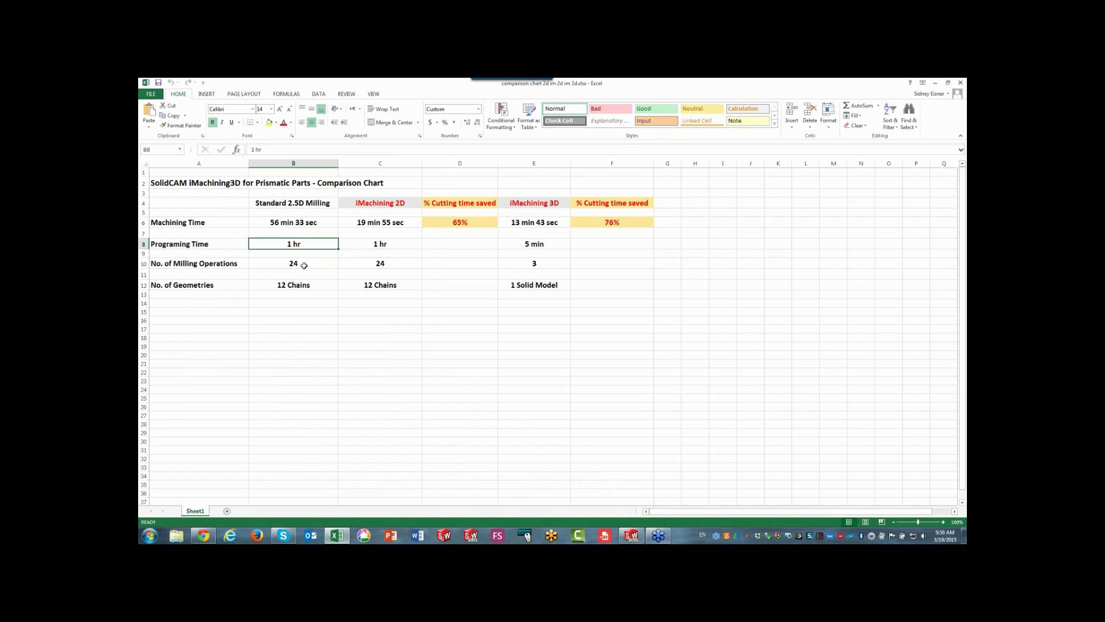
Minimize the Excel comparison chart to return to the 2.5D simulation
{"action": "left_click", "coordinate": [936, 83]}
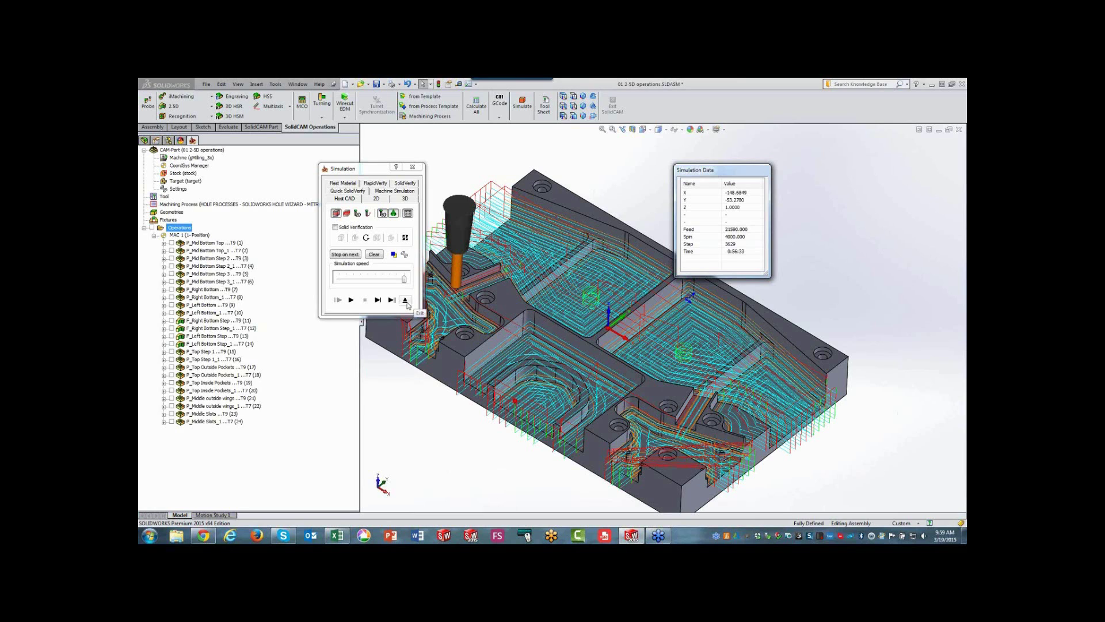
Exit the 2.5D simulation and open the 02 iMachining 2D.prz CAM project
{"action": "left_click", "coordinate": [406, 300]}
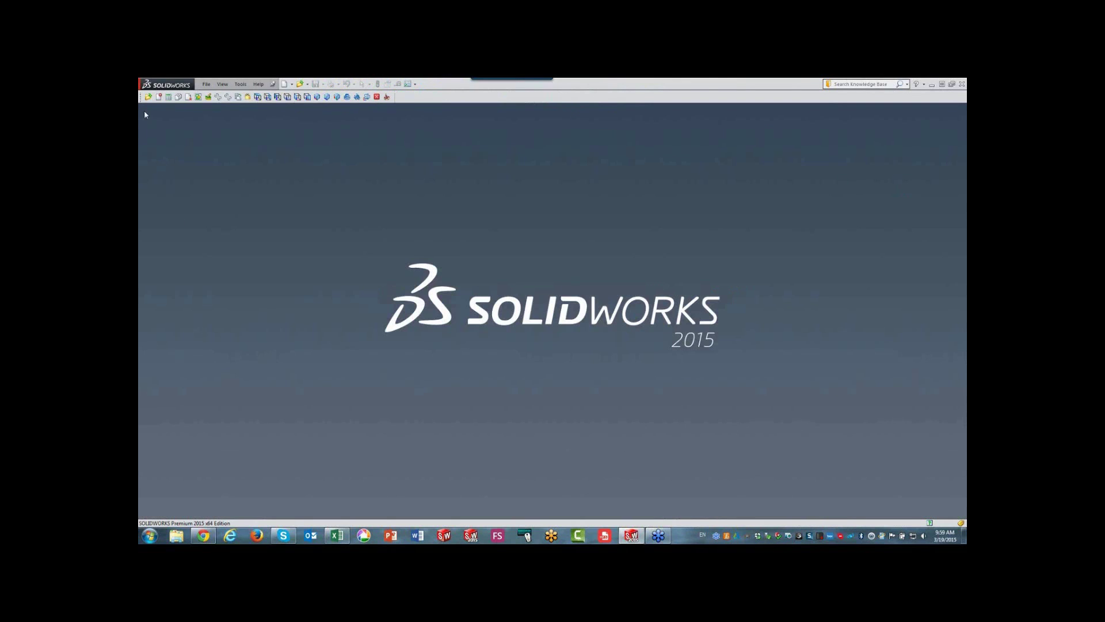
{"action": "left_click", "coordinate": [148, 97]}
{"action": "left_click", "coordinate": [450, 272]}
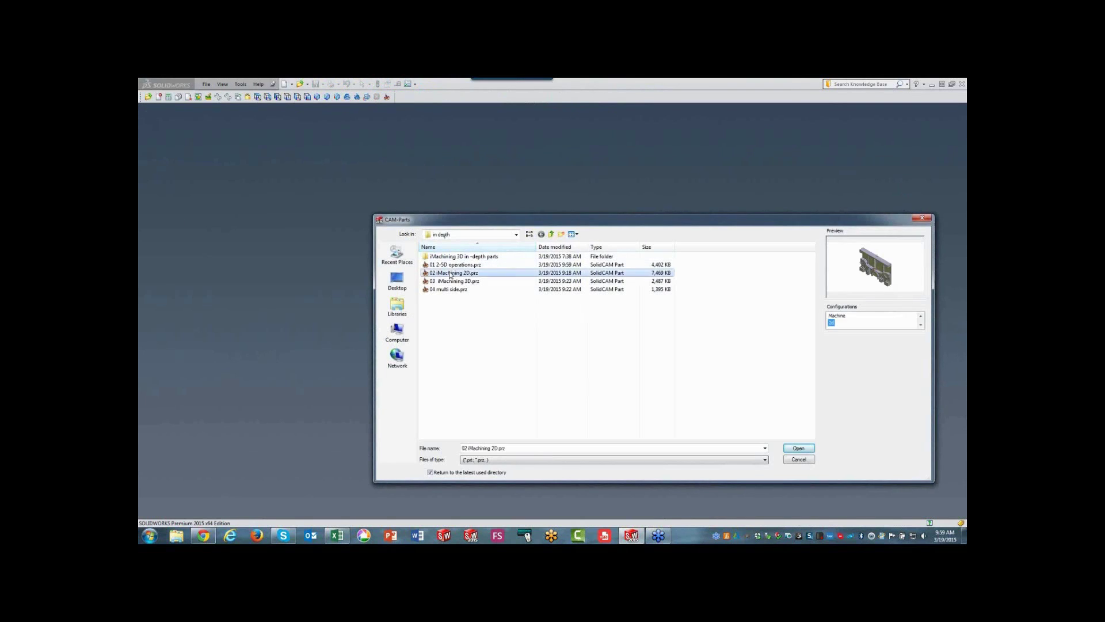
{"action": "left_click", "coordinate": [797, 449]}
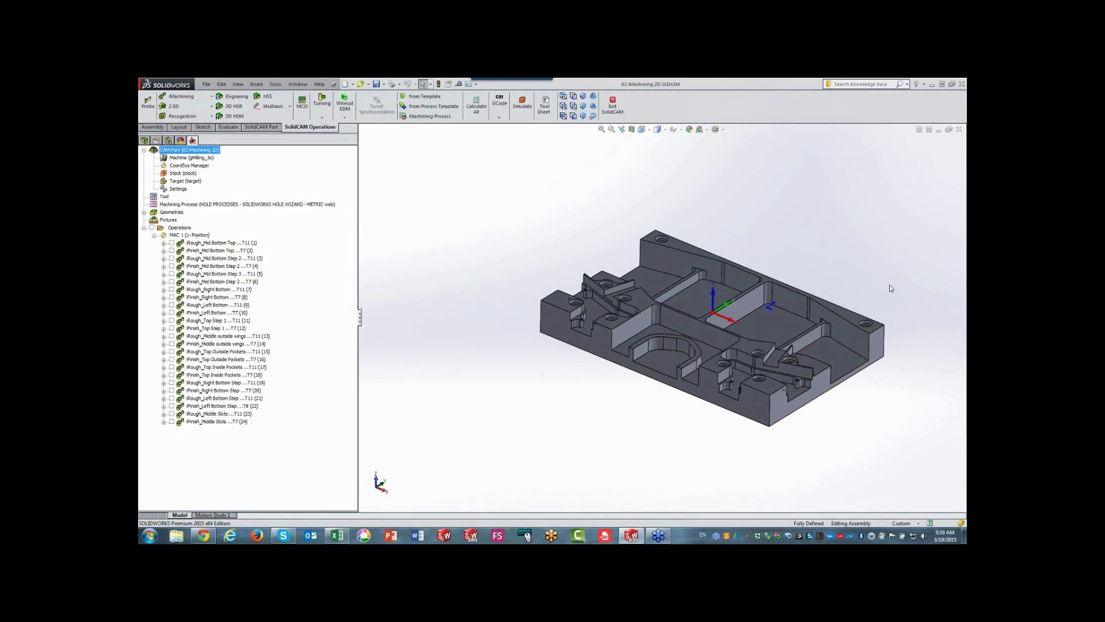
Zoom to fit the whole iMachining 2D part in the viewport
{"action": "key", "text": "f"}
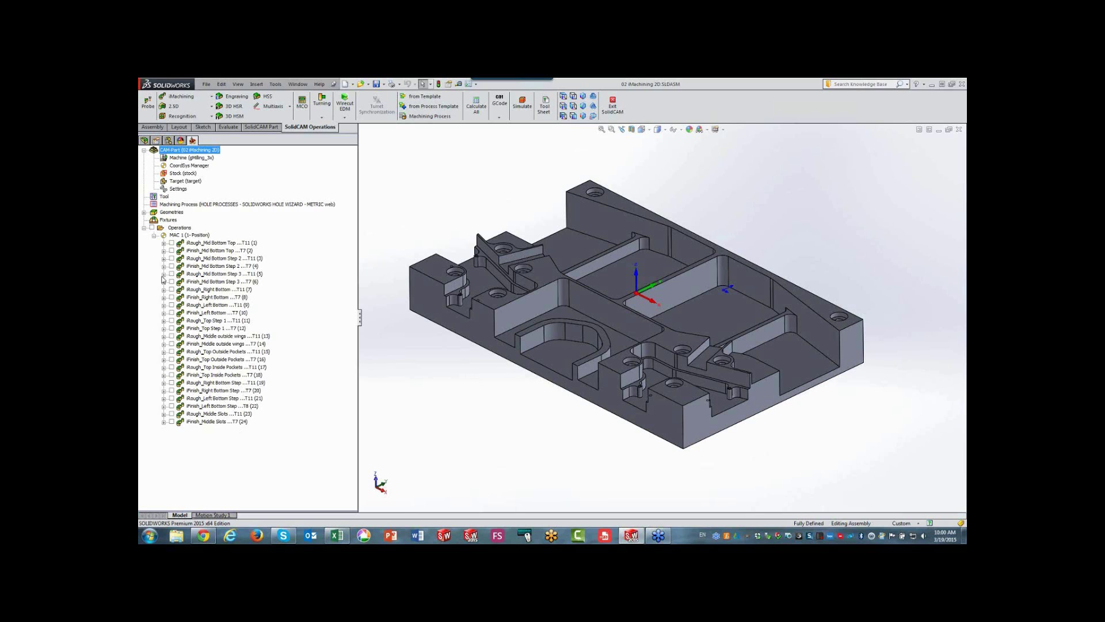
{"action": "double_click", "coordinate": [208, 243]}
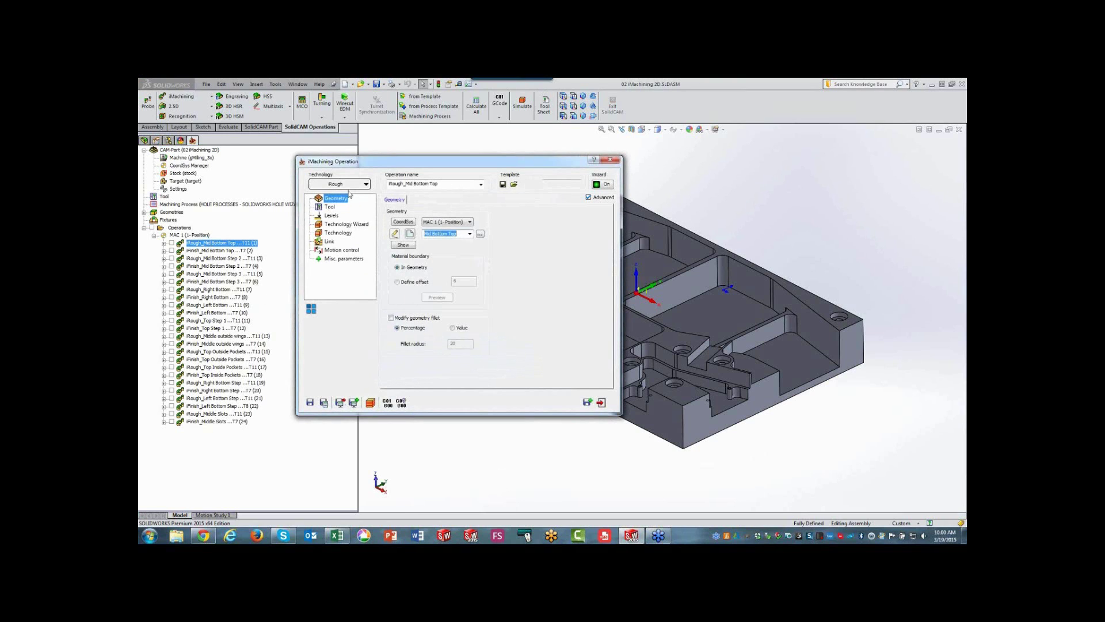
{"action": "left_click", "coordinate": [403, 245]}
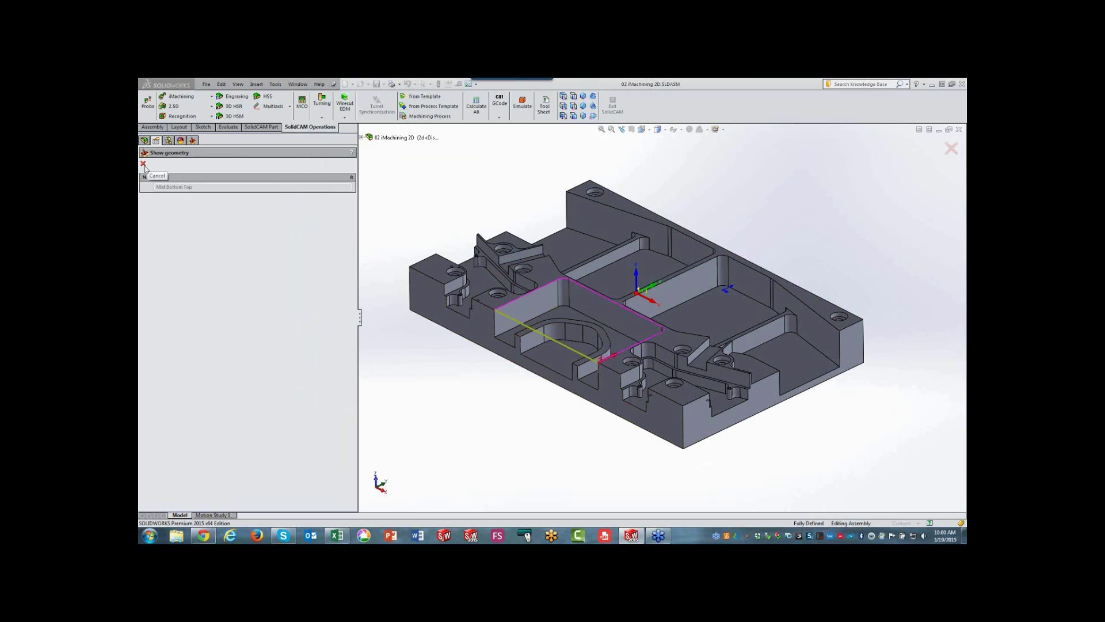
{"action": "left_click", "coordinate": [143, 164]}
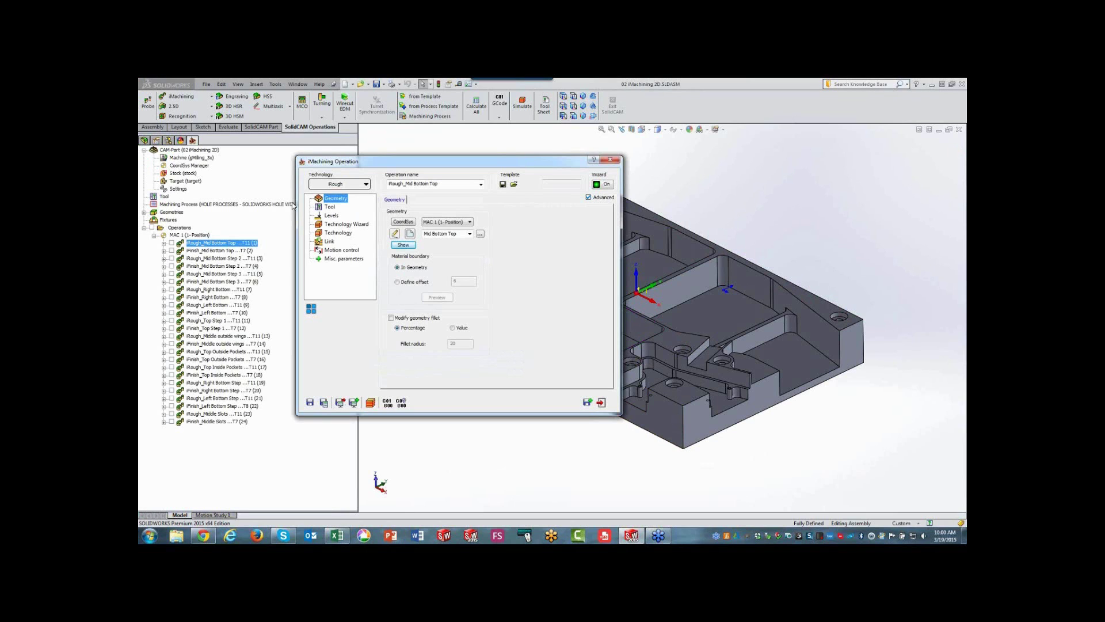
{"action": "left_click", "coordinate": [334, 207]}
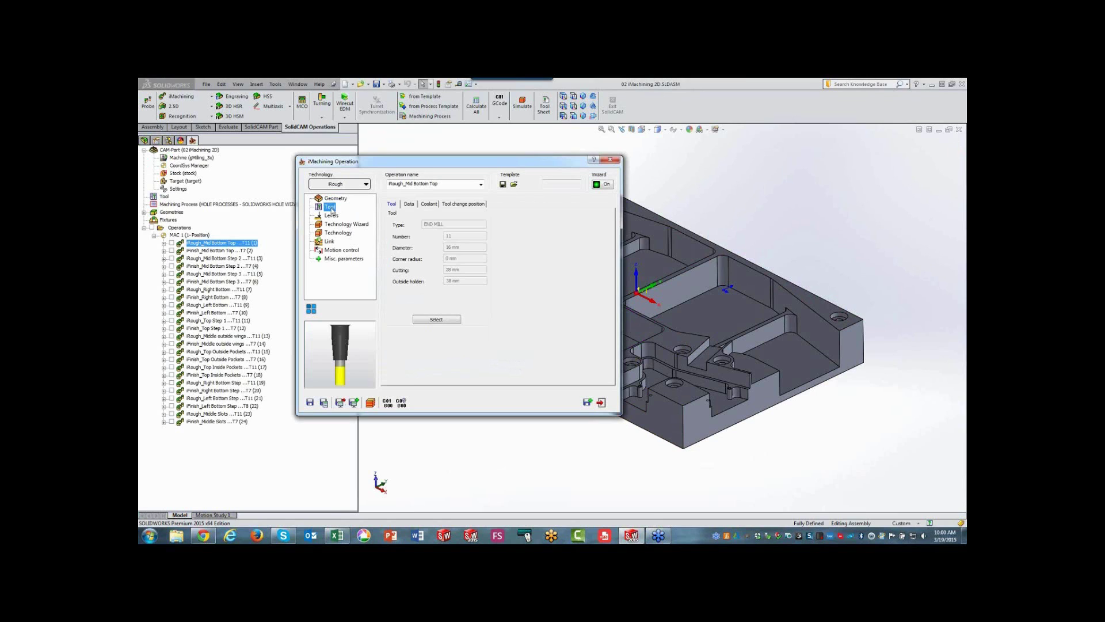
{"action": "left_click", "coordinate": [335, 216]}
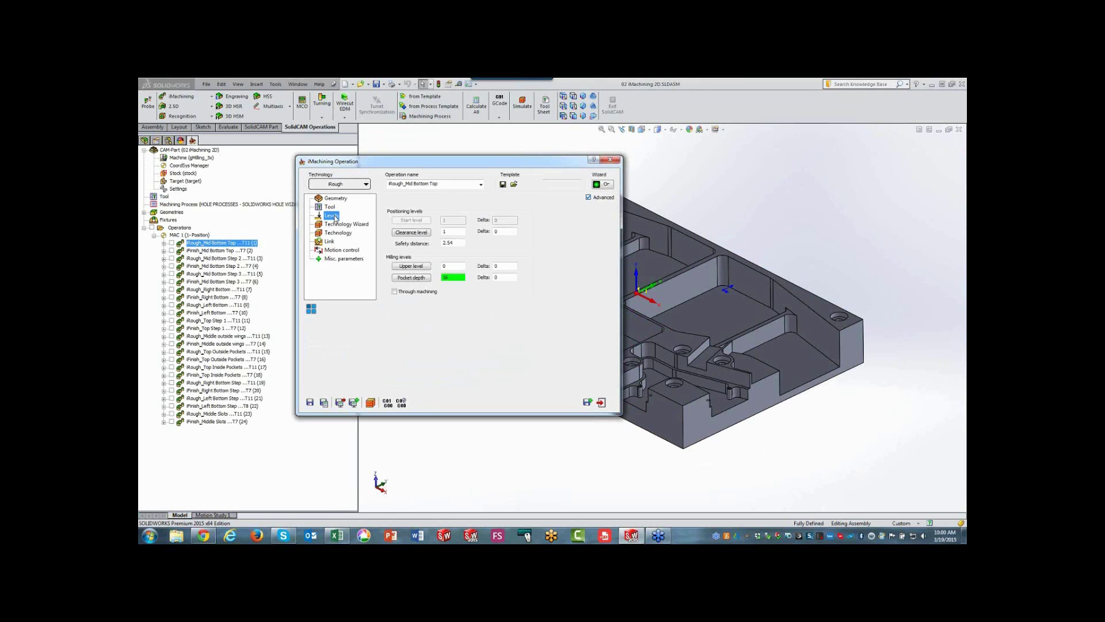
{"action": "left_click", "coordinate": [427, 278]}
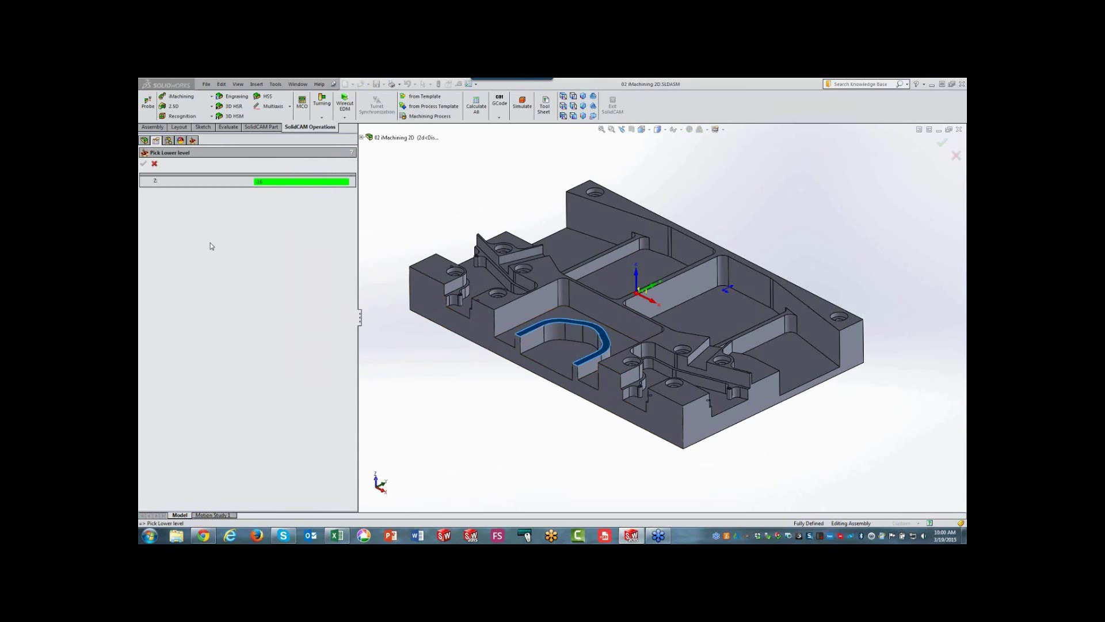
{"action": "left_click", "coordinate": [154, 163]}
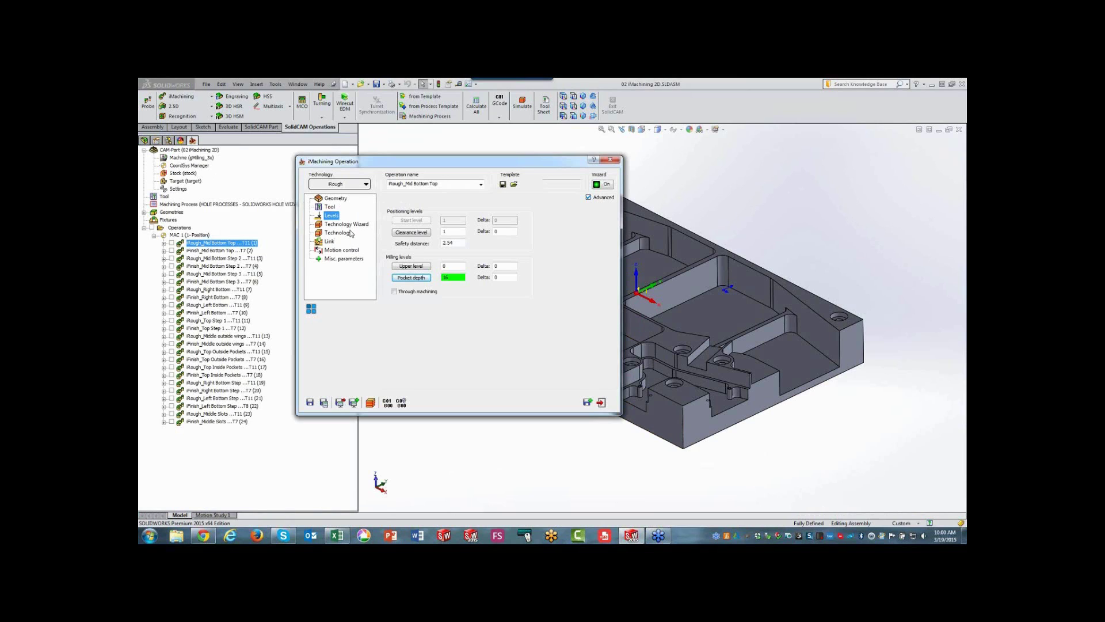
{"action": "left_click", "coordinate": [347, 224]}
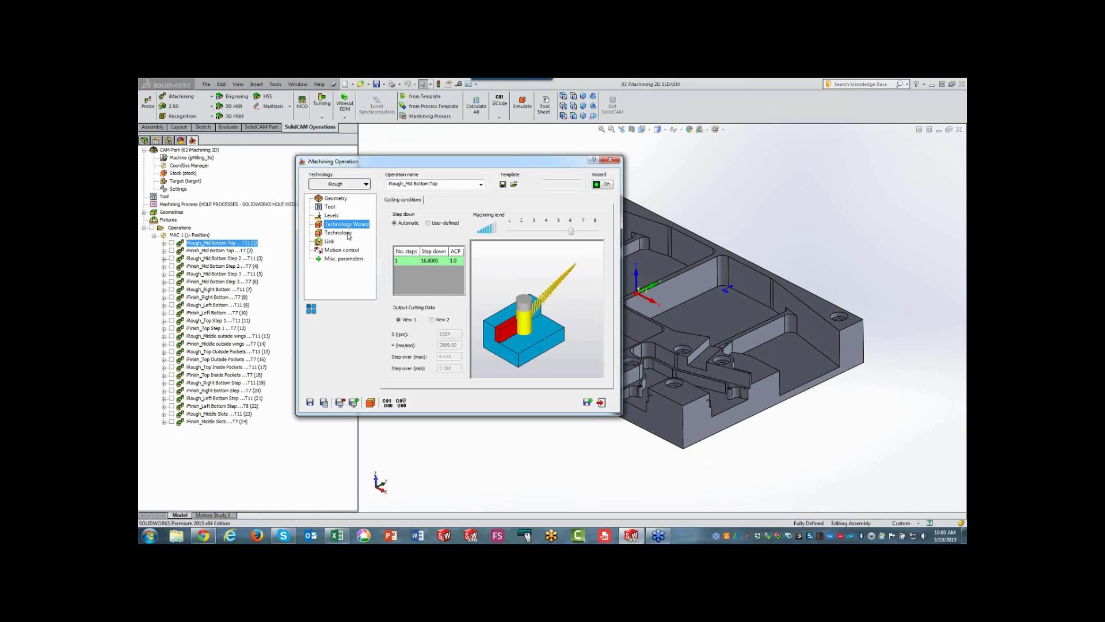
{"action": "left_click", "coordinate": [614, 162]}
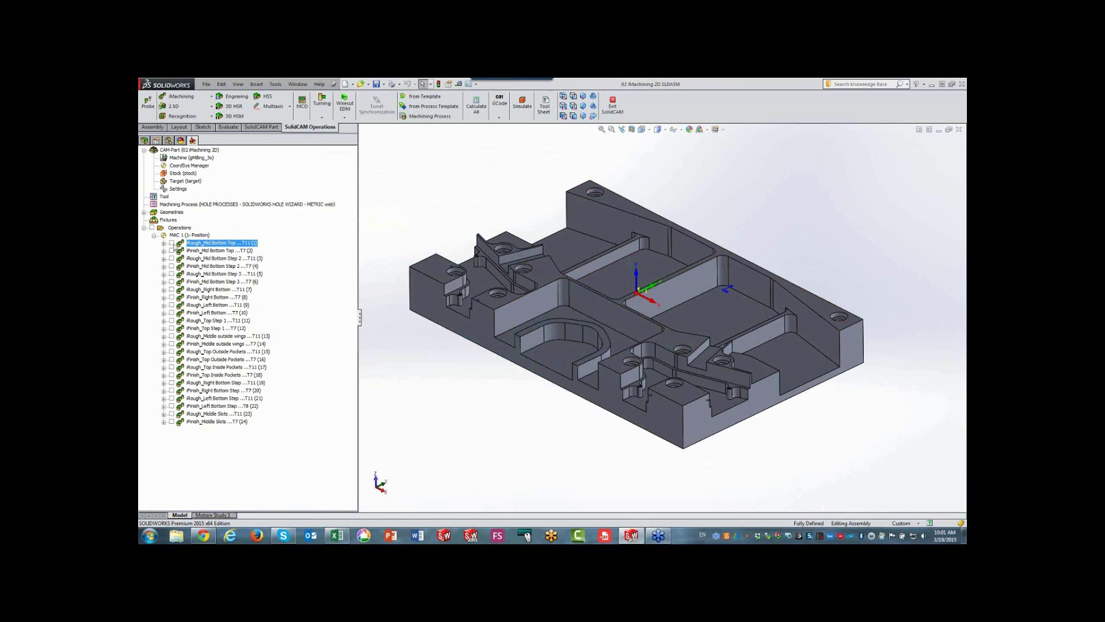
Preview then hide the iRough and iFinish Mid Bottom Top toolpaths, and expand iRough_Mid Bottom Step 2
{"action": "left_click", "coordinate": [171, 243]}
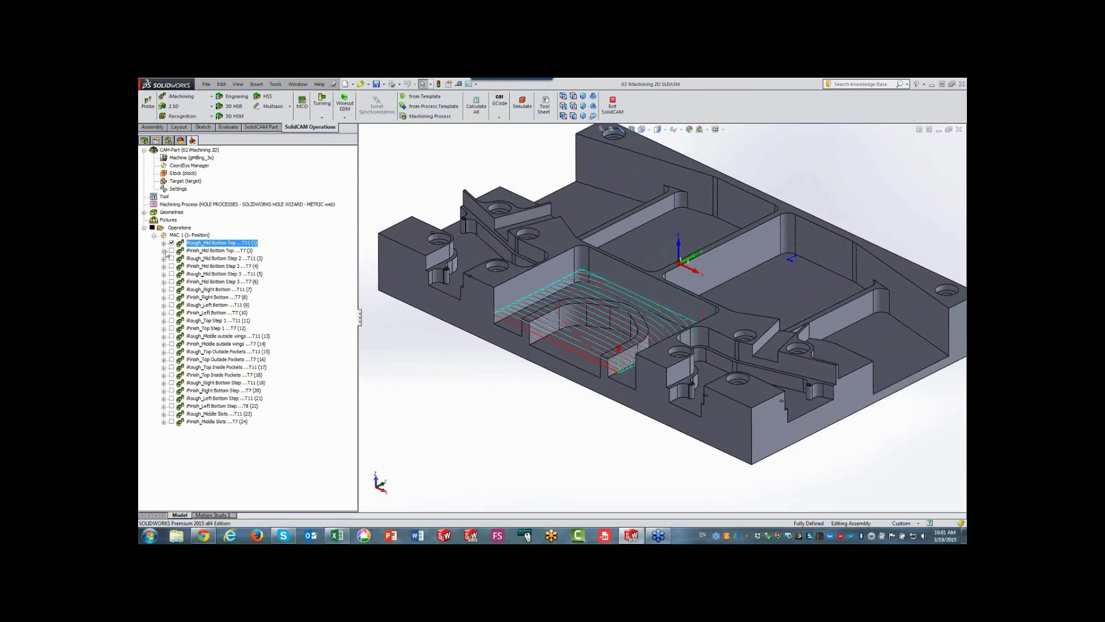
{"action": "left_click", "coordinate": [172, 242]}
{"action": "left_click", "coordinate": [172, 251]}
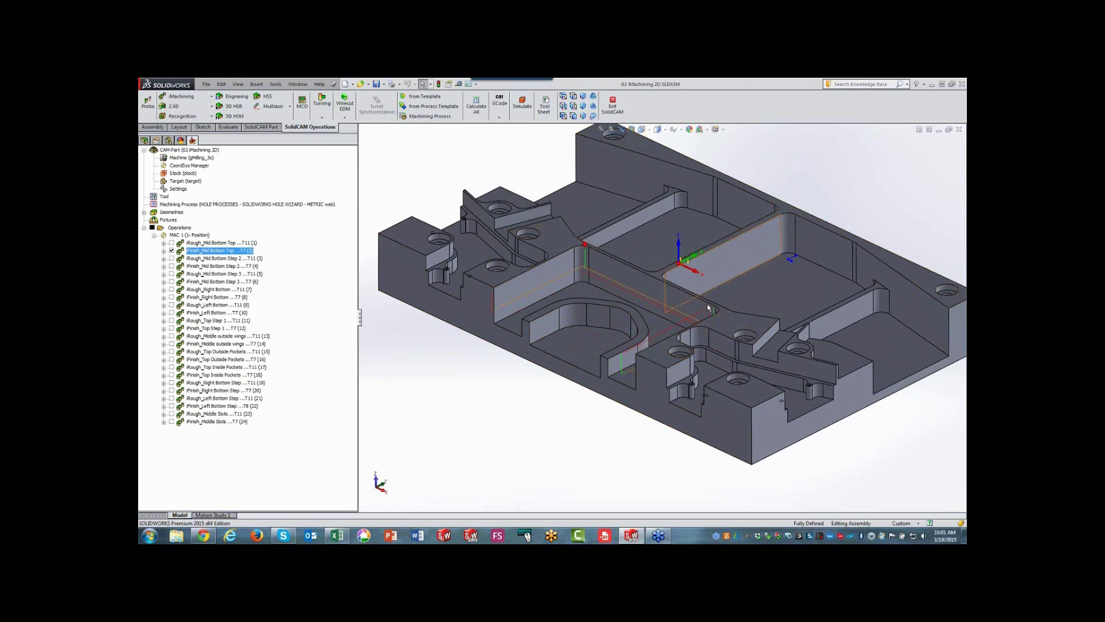
{"action": "left_click", "coordinate": [172, 251]}
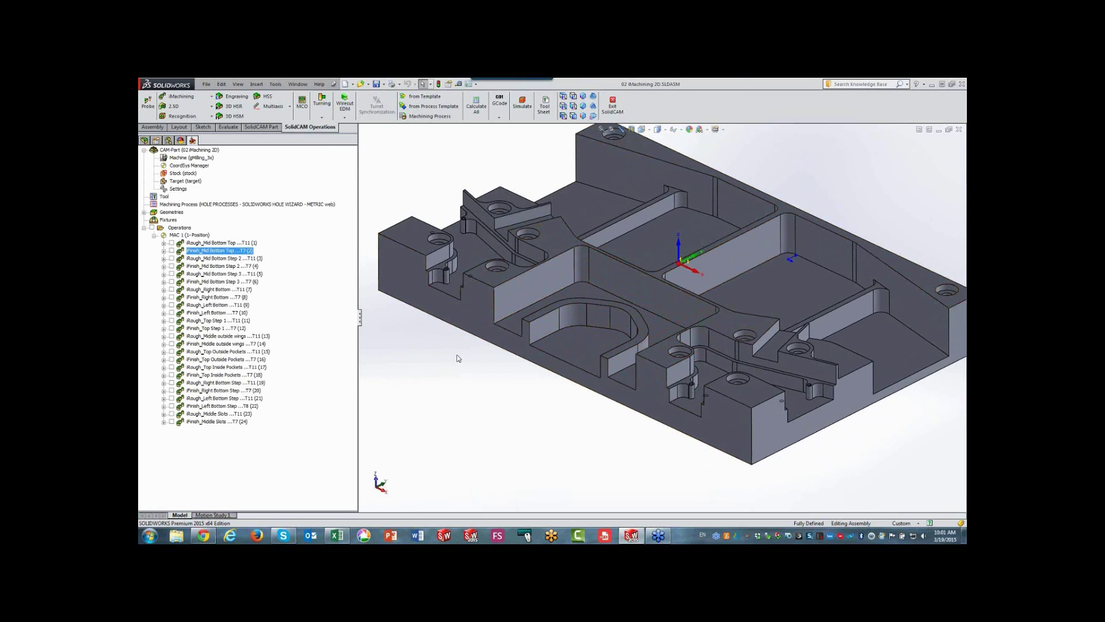
{"action": "left_click", "coordinate": [164, 258]}
{"action": "left_click", "coordinate": [195, 283]}
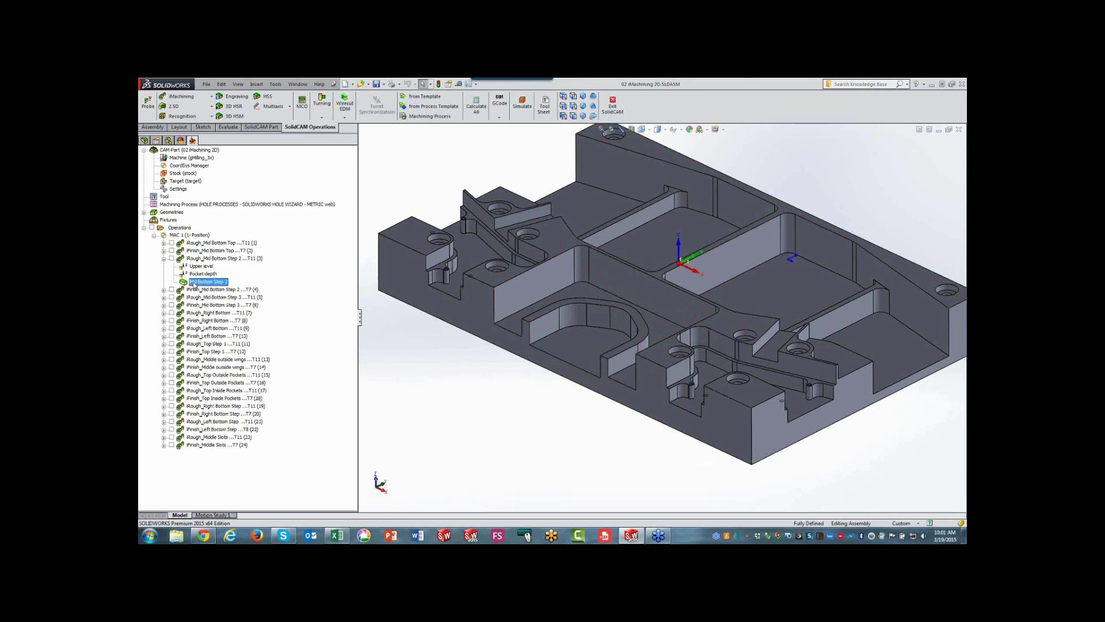
{"action": "right_click", "coordinate": [194, 283]}
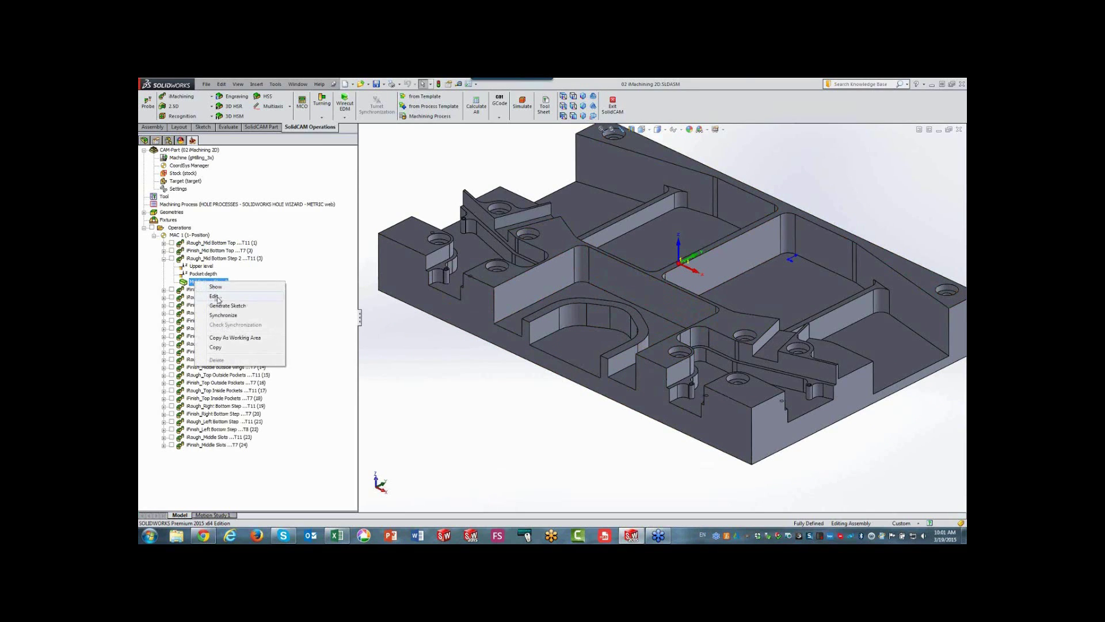
{"action": "left_click", "coordinate": [216, 286]}
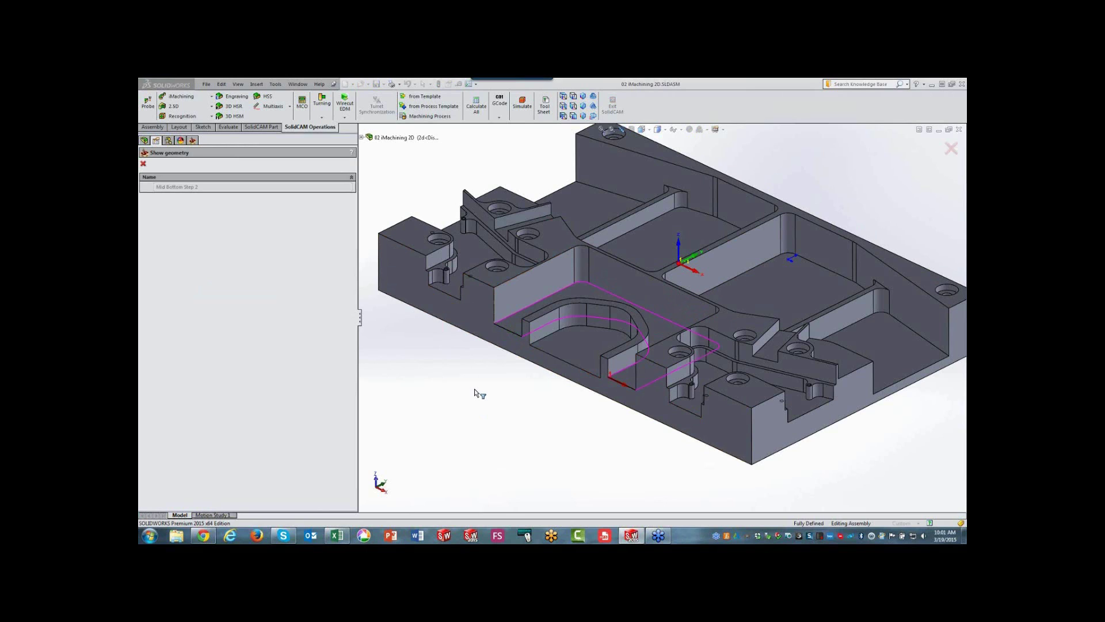
{"action": "left_click", "coordinate": [144, 164]}
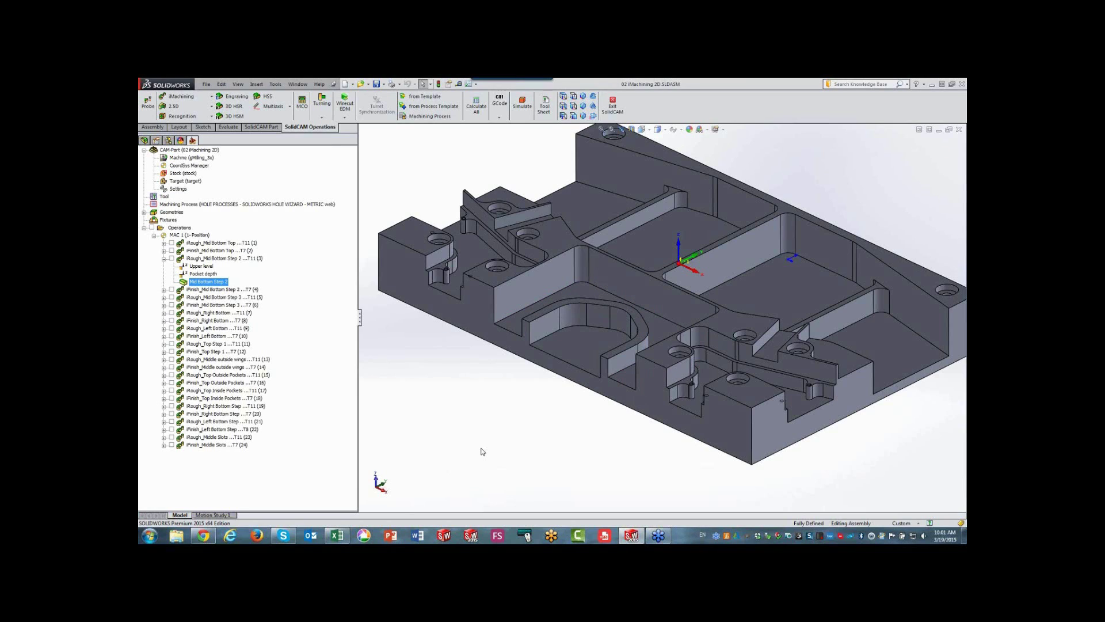
Collapse Mid Bottom Step 2 and briefly preview the Mid Bottom Step 3 roughing toolpath
{"action": "left_click", "coordinate": [164, 258]}
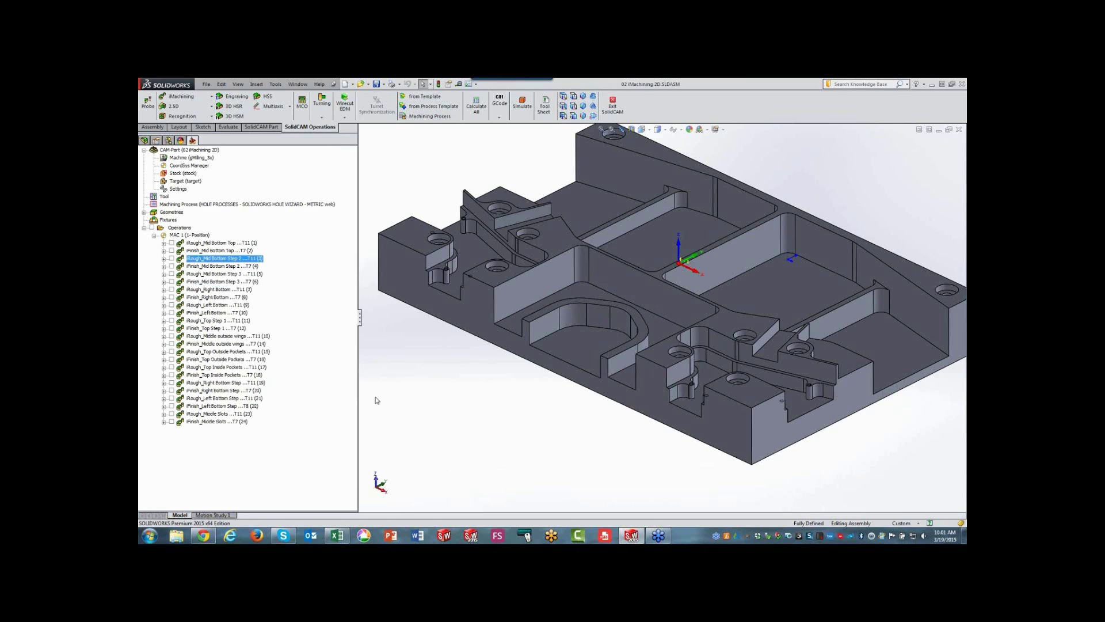
{"action": "left_click", "coordinate": [172, 274]}
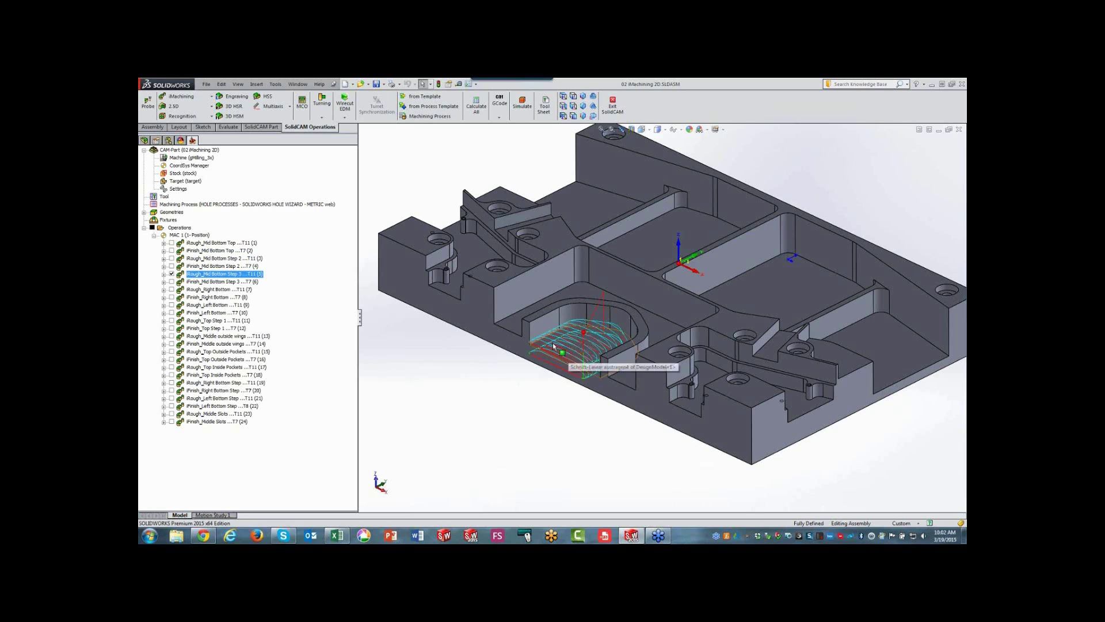
{"action": "left_click", "coordinate": [172, 274]}
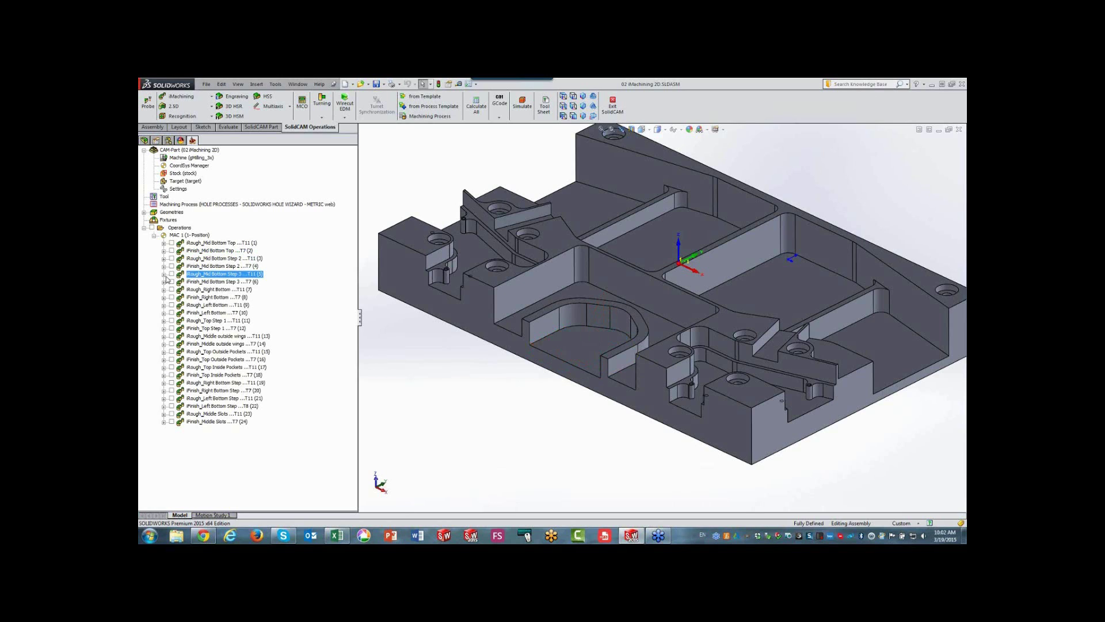
Show the Mid Bottom Step 3 pocket chain geometry on the part, then close the preview
{"action": "left_click", "coordinate": [164, 274]}
{"action": "left_click", "coordinate": [201, 297]}
{"action": "right_click", "coordinate": [202, 297]}
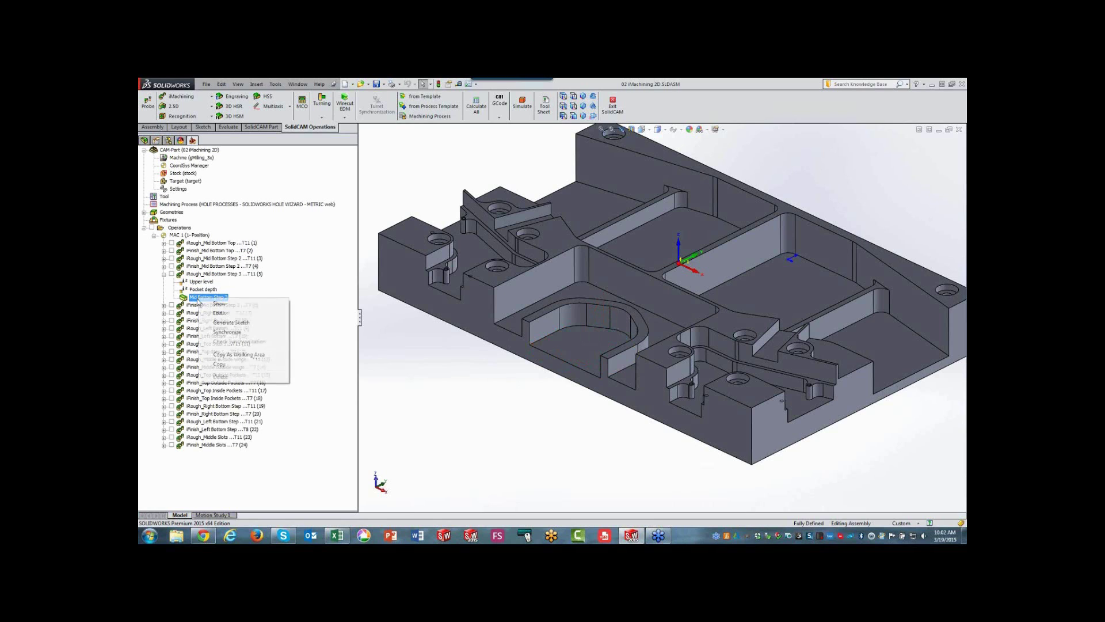
{"action": "left_click", "coordinate": [233, 304]}
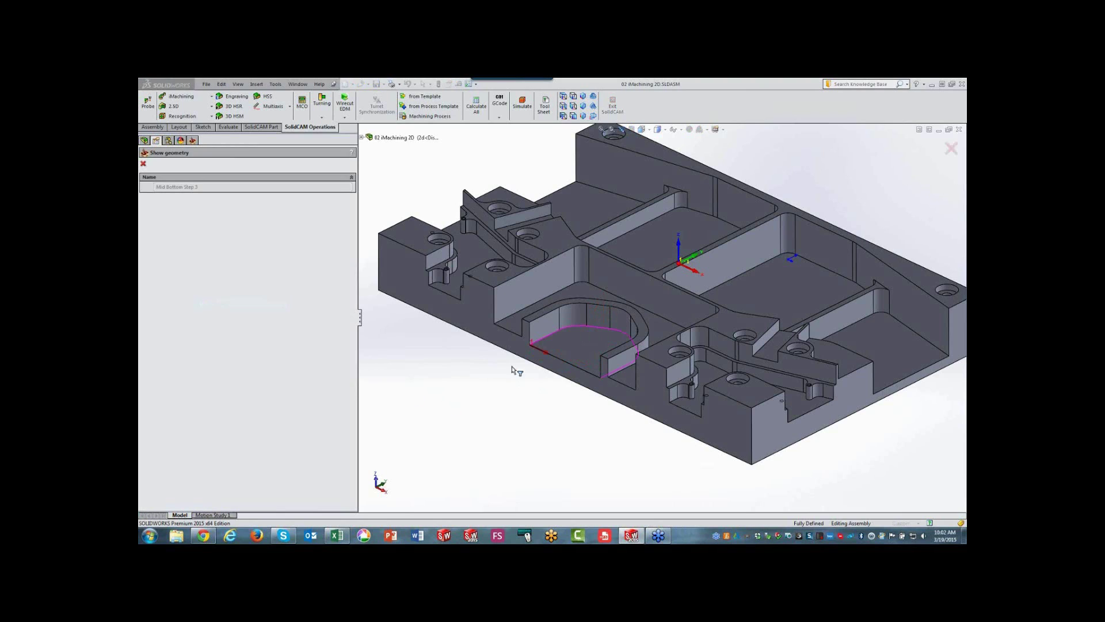
{"action": "left_click", "coordinate": [143, 164]}
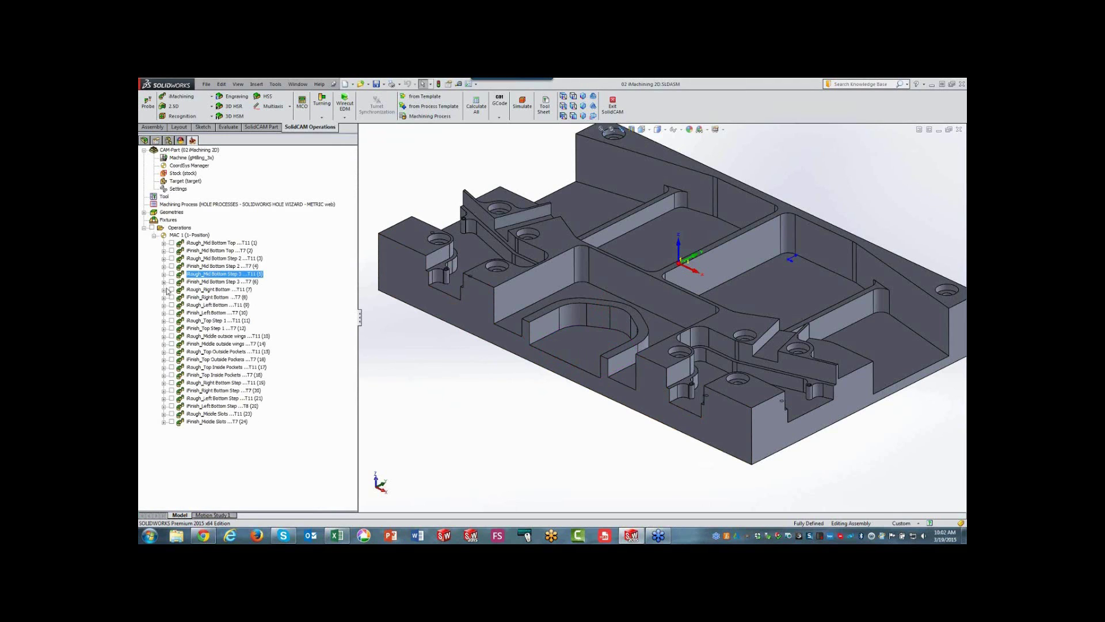
{"action": "left_click", "coordinate": [172, 289]}
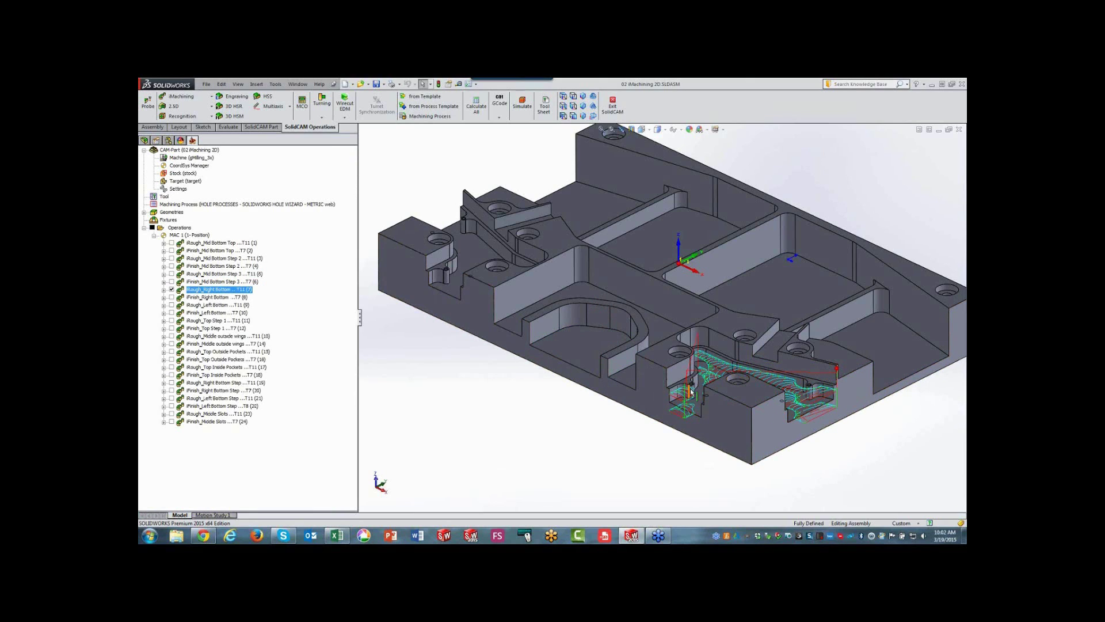
{"action": "left_click", "coordinate": [172, 305]}
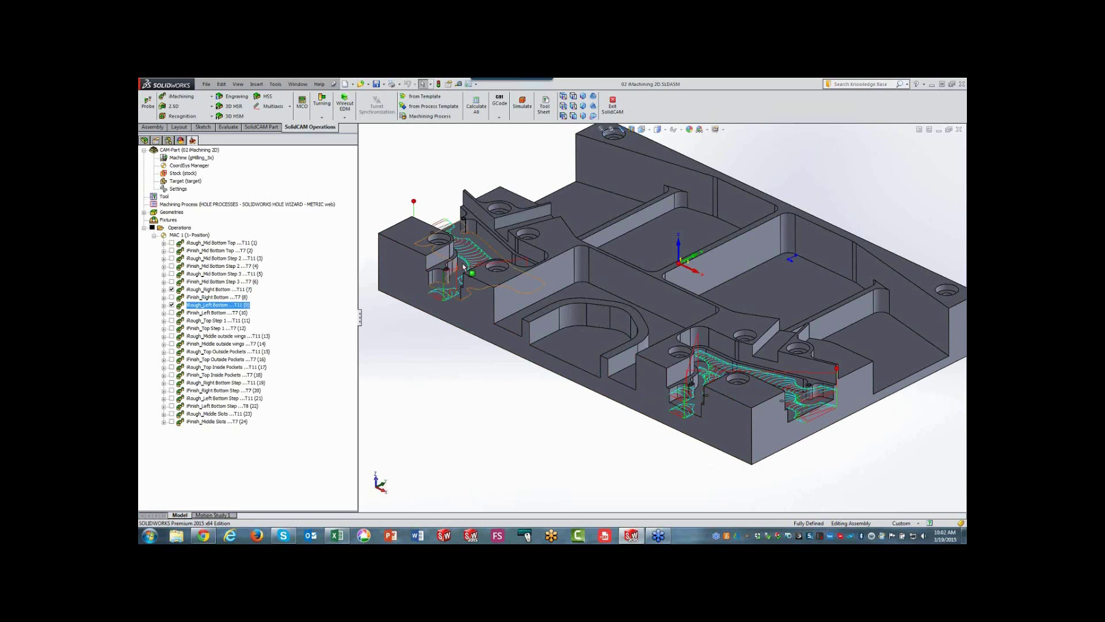
{"action": "left_click", "coordinate": [172, 304]}
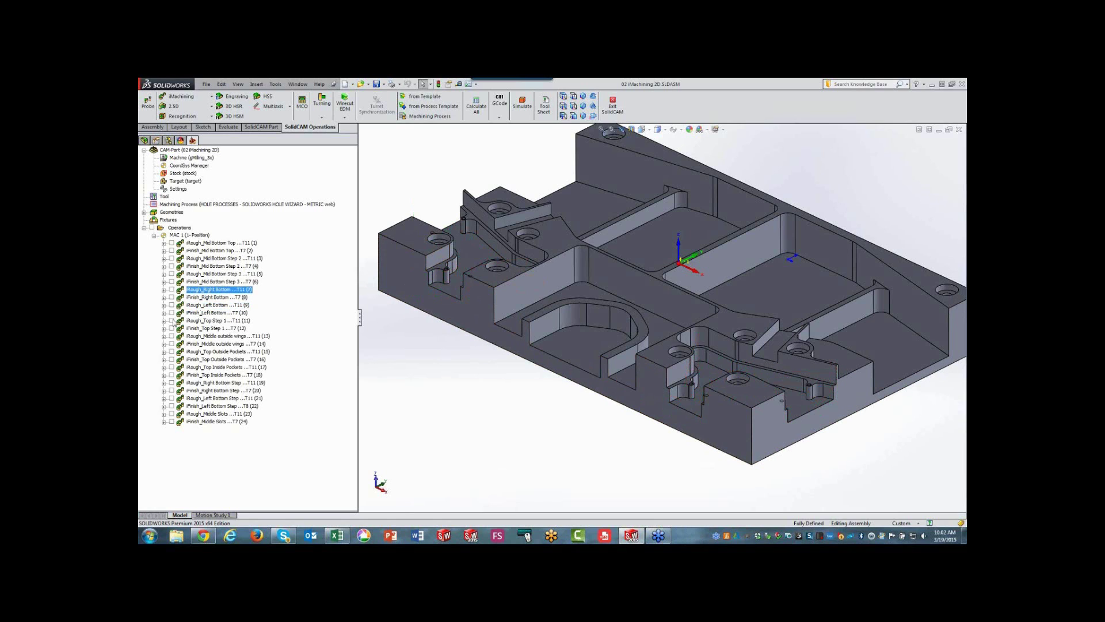
{"action": "left_click", "coordinate": [171, 320]}
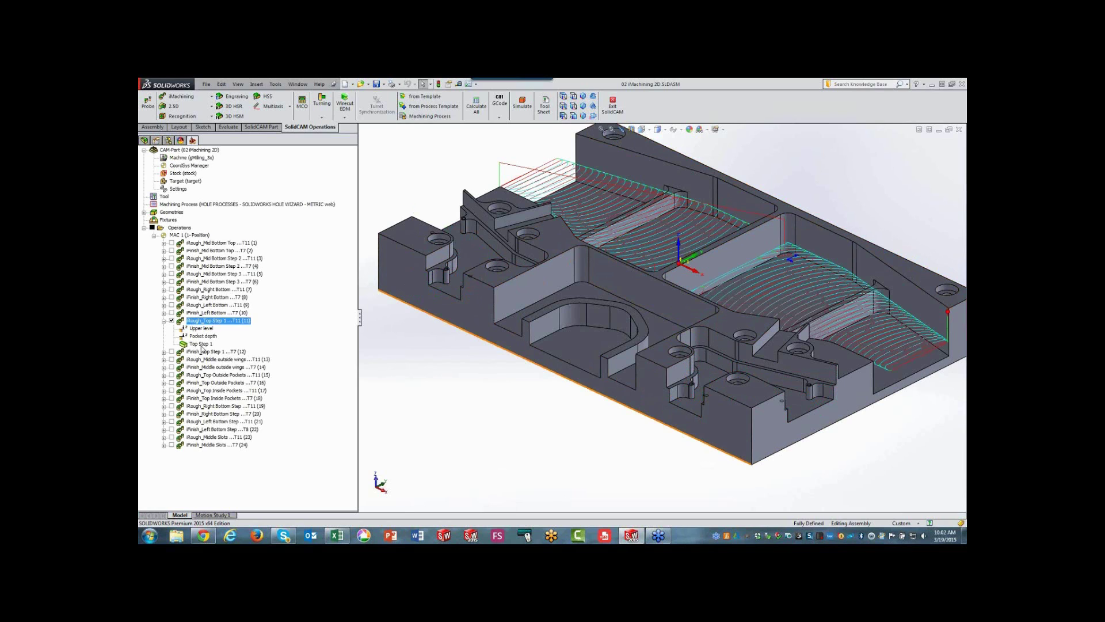
{"action": "right_click", "coordinate": [201, 346]}
{"action": "left_click", "coordinate": [217, 353]}
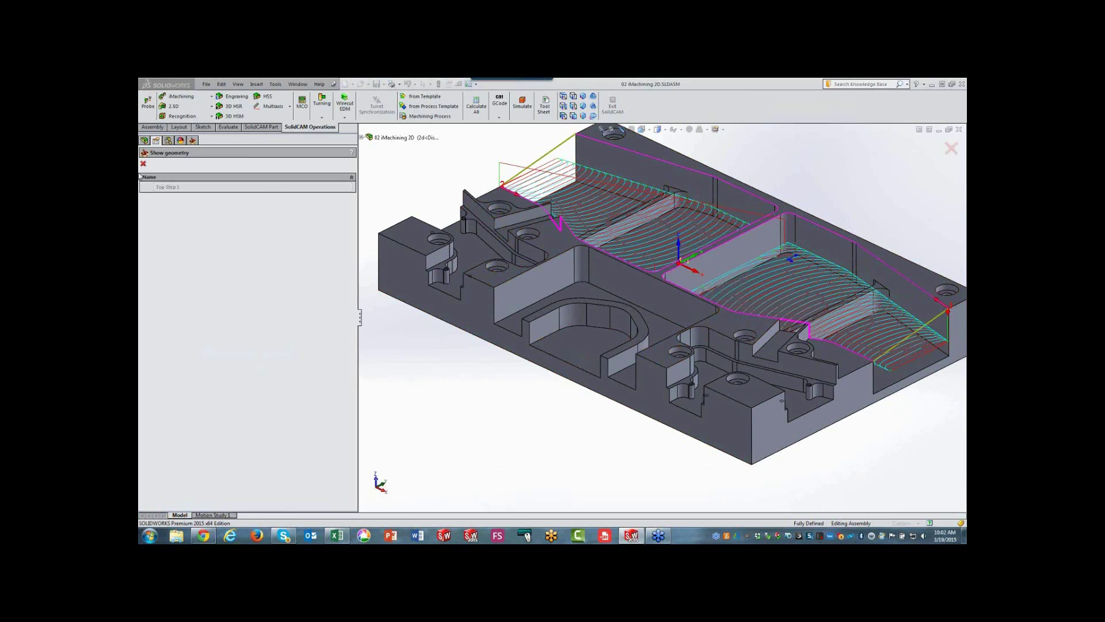
{"action": "left_click", "coordinate": [143, 163]}
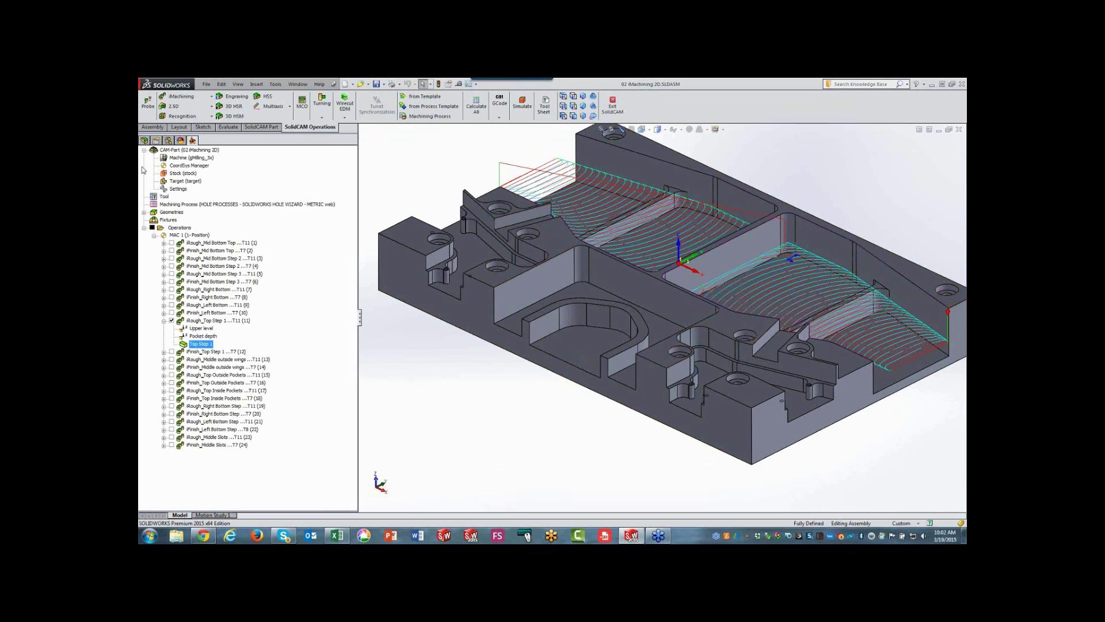
{"action": "left_click", "coordinate": [171, 321]}
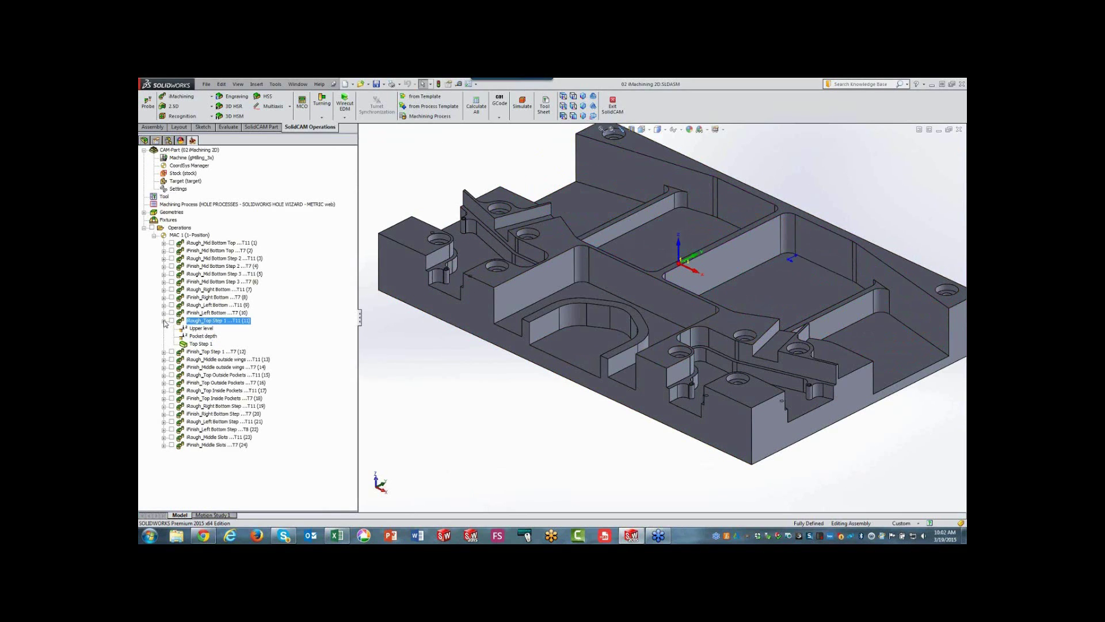
{"action": "left_click", "coordinate": [164, 321]}
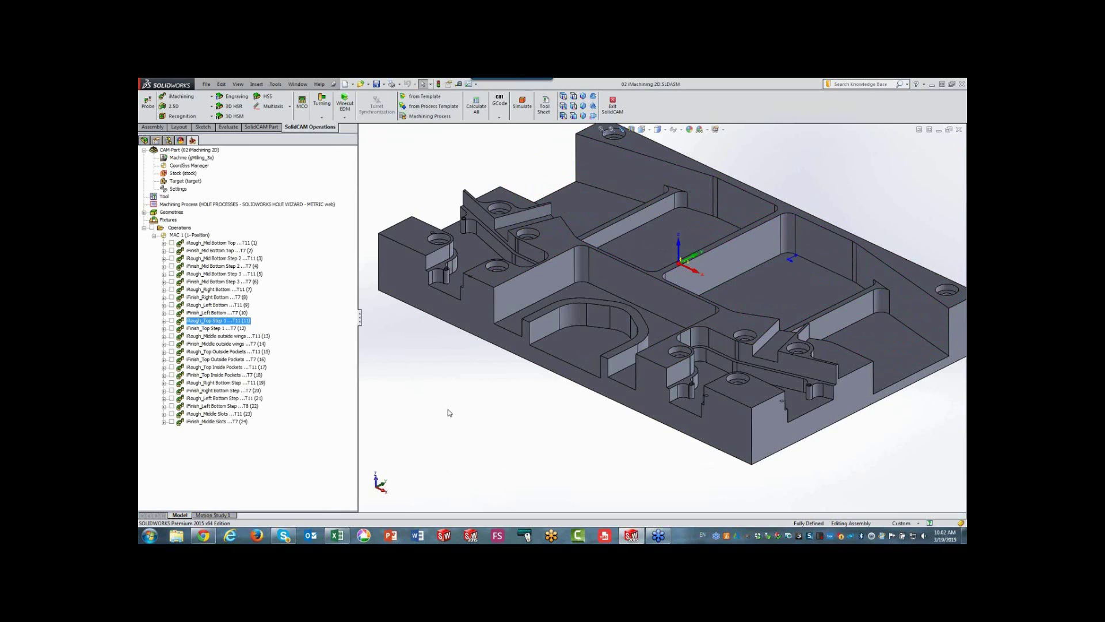
{"action": "key", "text": "ctrl+7"}
{"action": "key", "text": "ctrl+shift+z"}
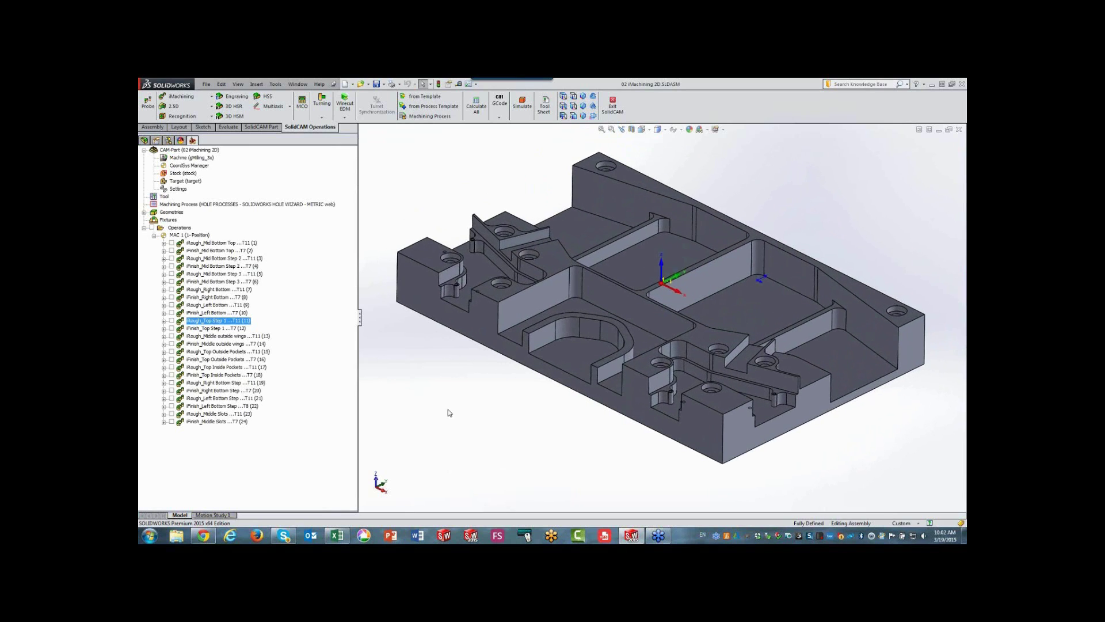
{"action": "left_click", "coordinate": [172, 337]}
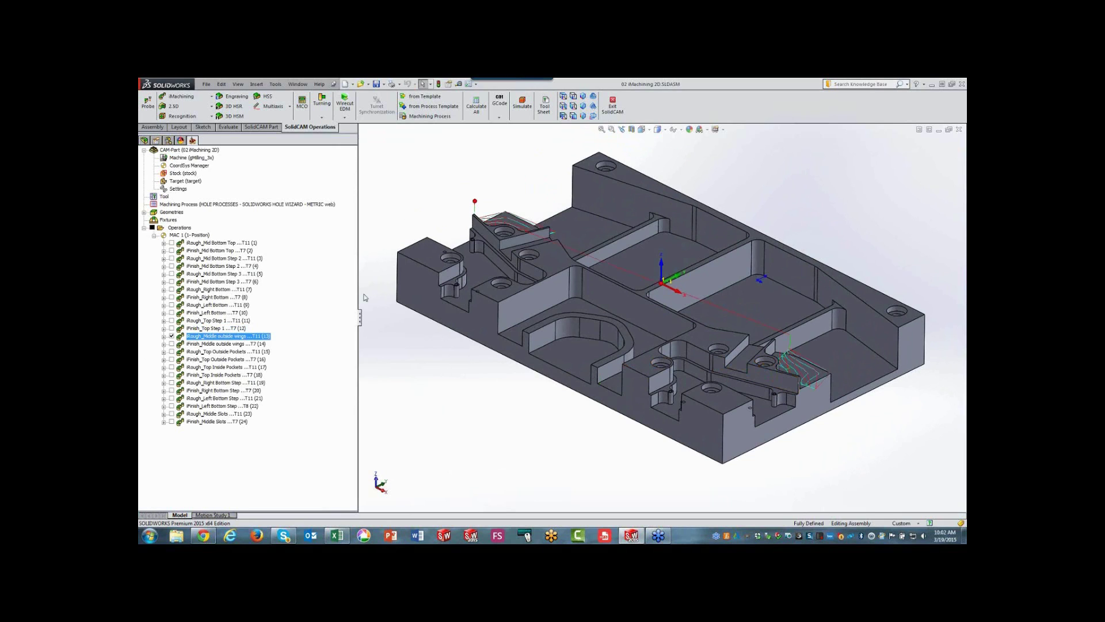
{"action": "left_click", "coordinate": [172, 336]}
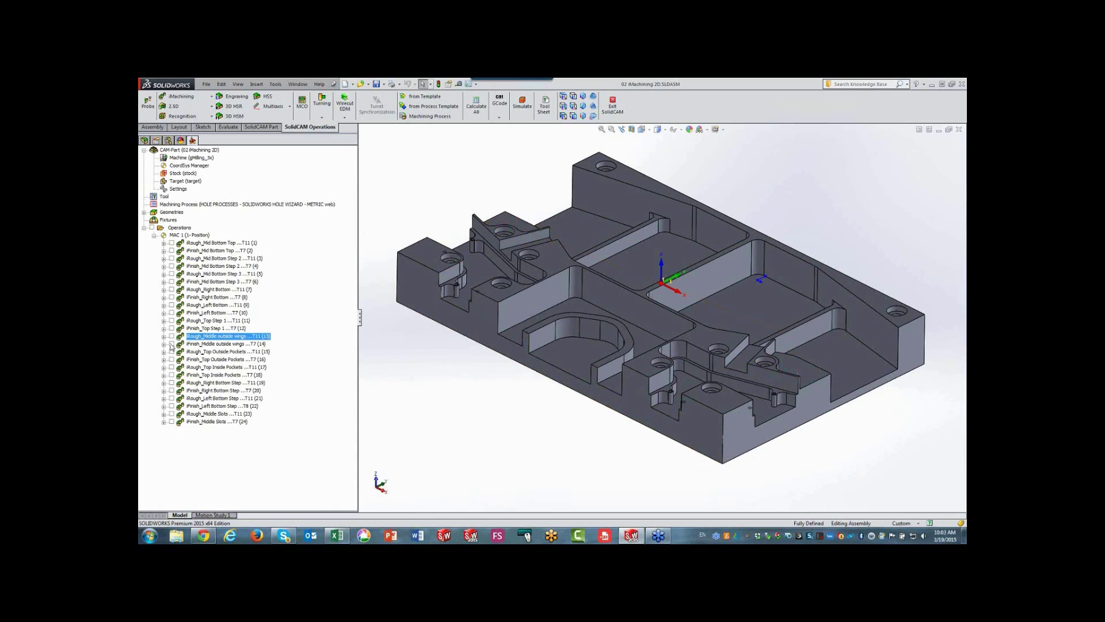
{"action": "left_click", "coordinate": [172, 351]}
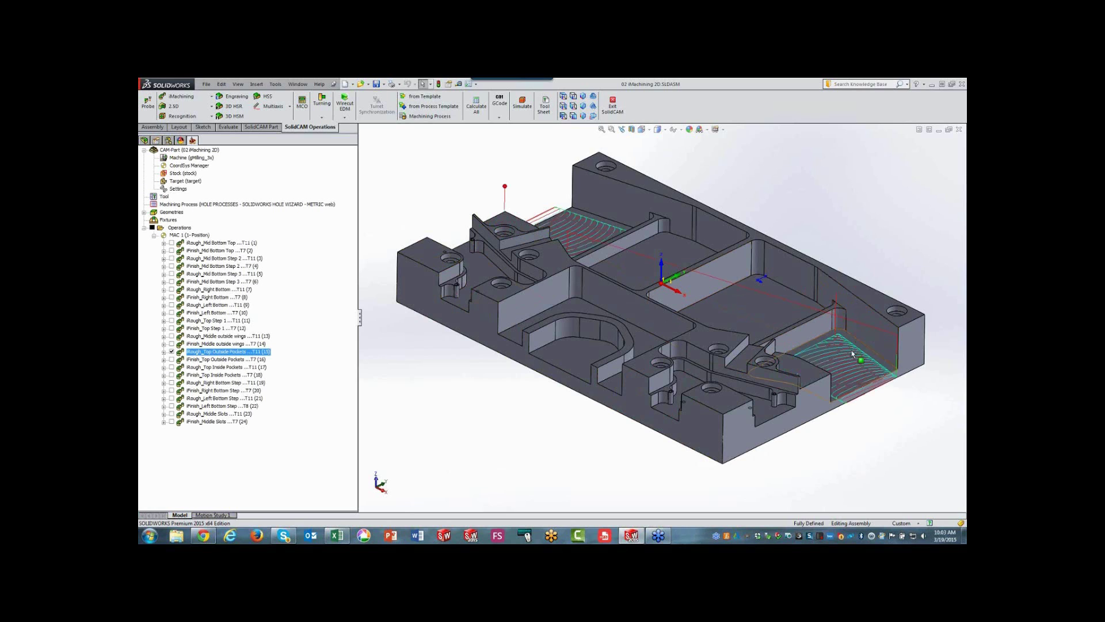
{"action": "left_click", "coordinate": [171, 352]}
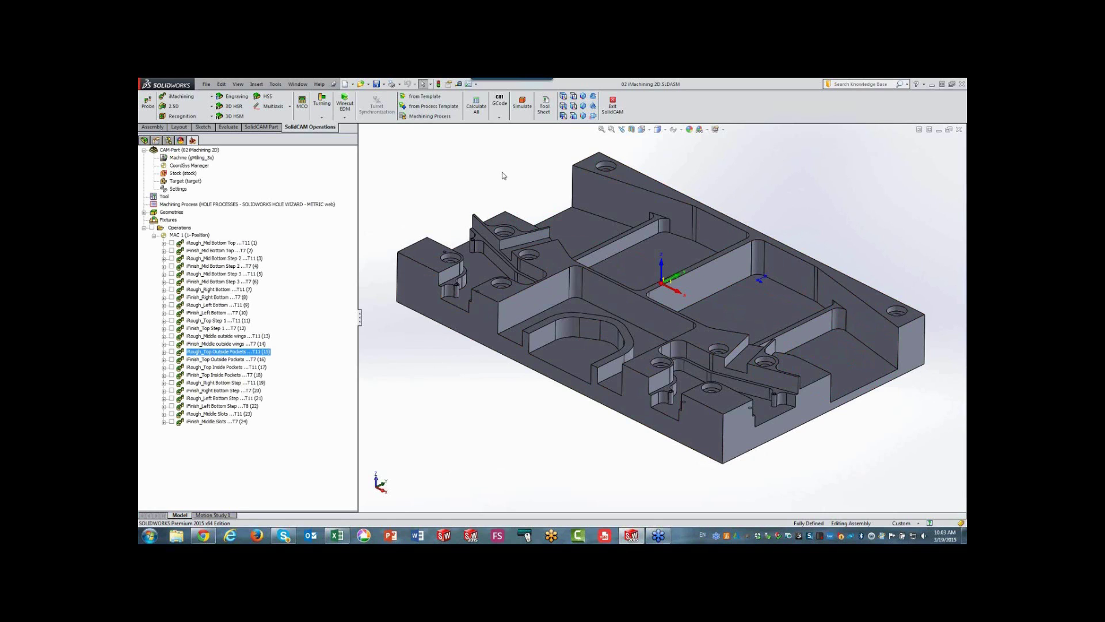
Simulate all iMachining 2D operations in Host CAD mode, then switch to SolidVerify
{"action": "left_click", "coordinate": [181, 228]}
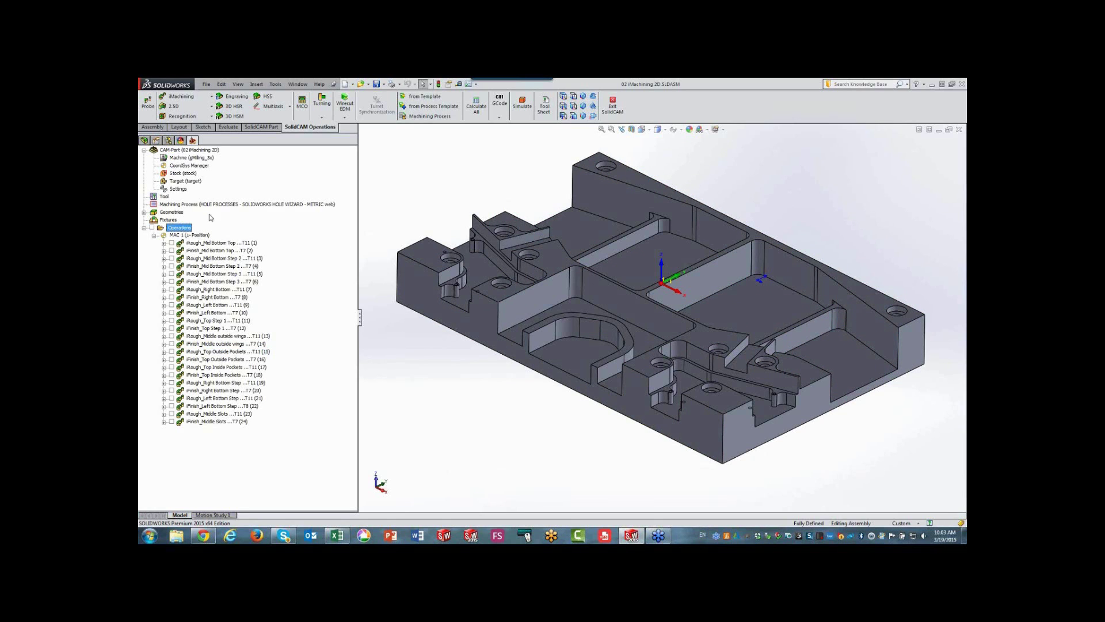
{"action": "left_click", "coordinate": [522, 104]}
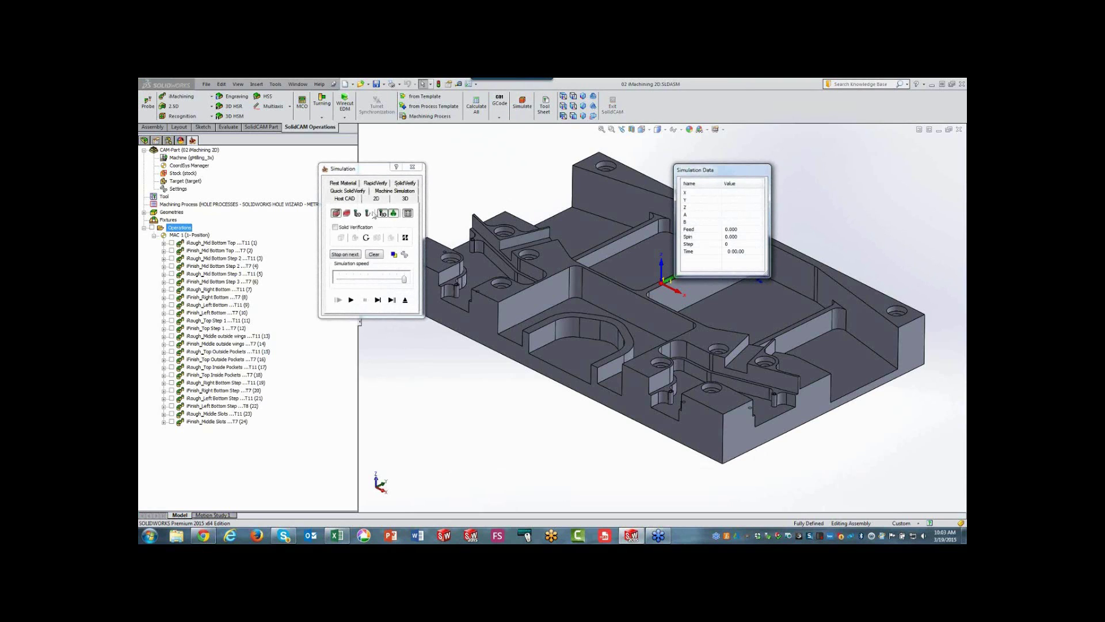
{"action": "left_click", "coordinate": [351, 300]}
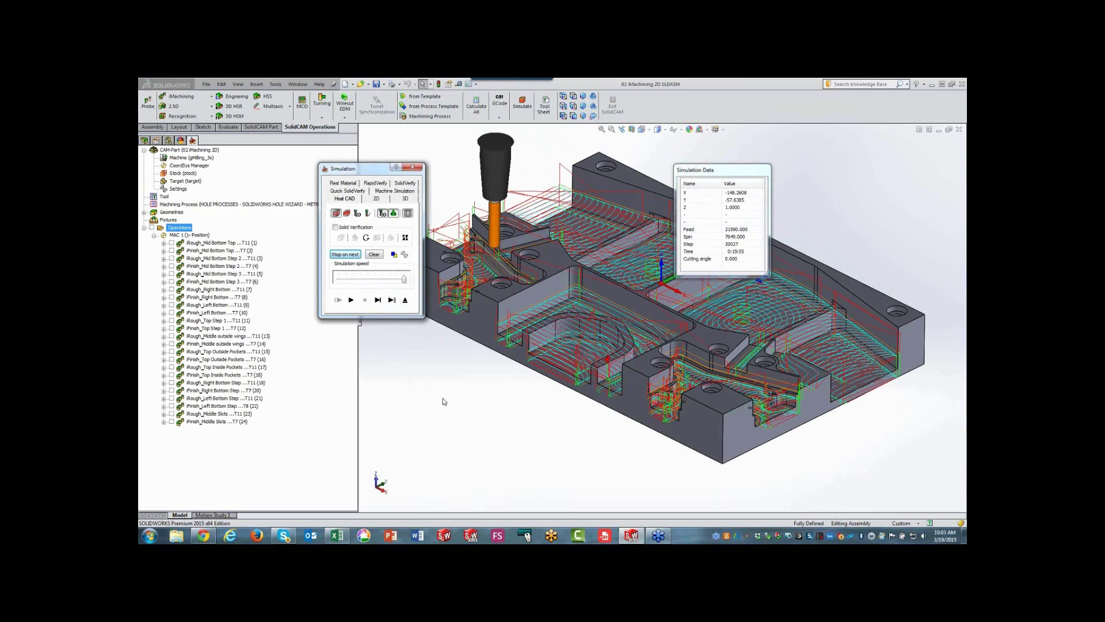
{"action": "left_click", "coordinate": [405, 184]}
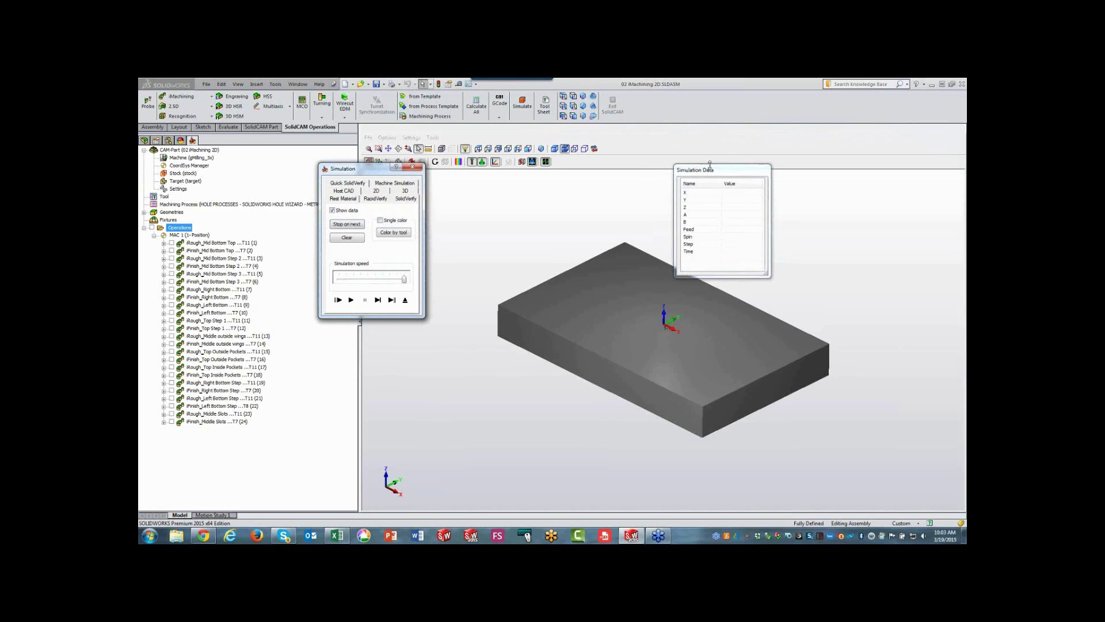
Run the SolidVerify simulation, decline holder clash monitoring, and pause mid-cut
{"action": "left_click_drag", "start_coordinate": [720, 171], "coordinate": [879, 140]}
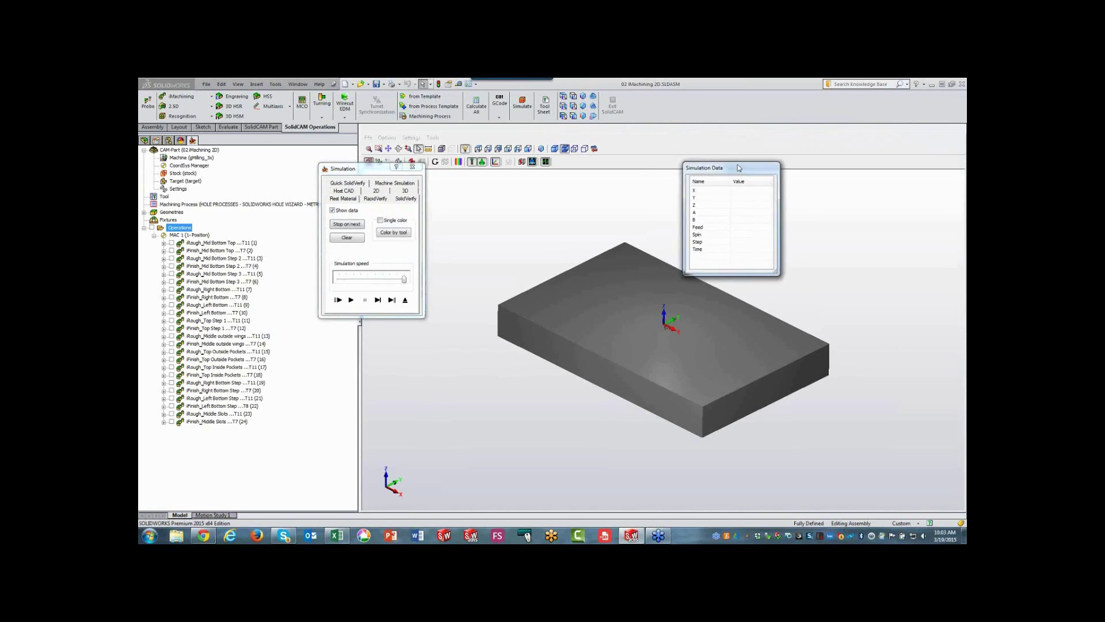
{"action": "left_click", "coordinate": [350, 299]}
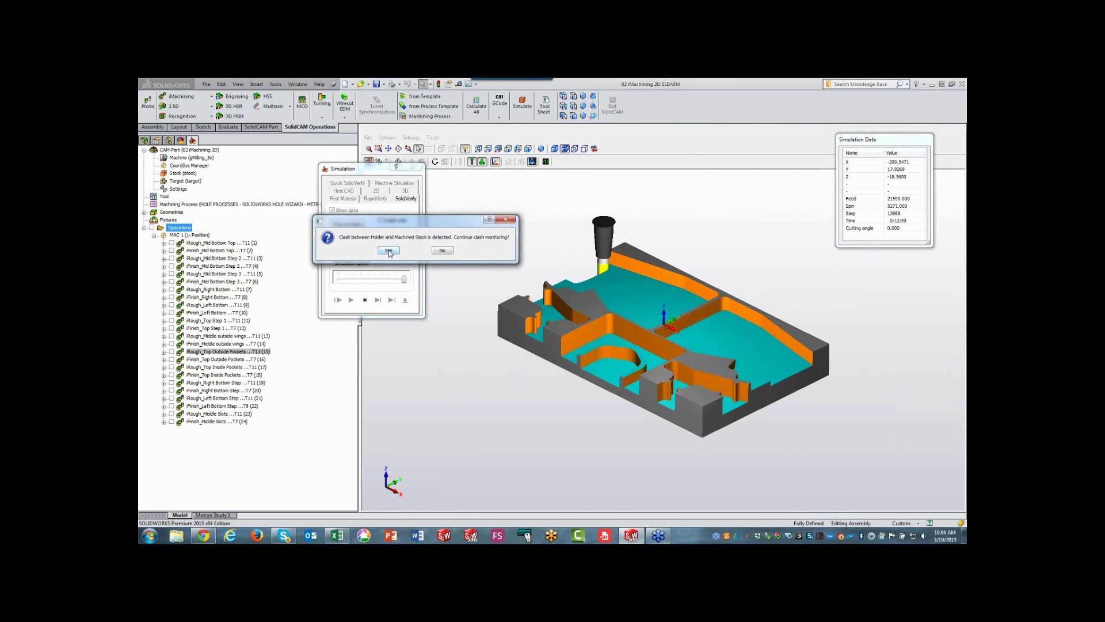
{"action": "left_click", "coordinate": [442, 251]}
{"action": "left_click", "coordinate": [364, 300]}
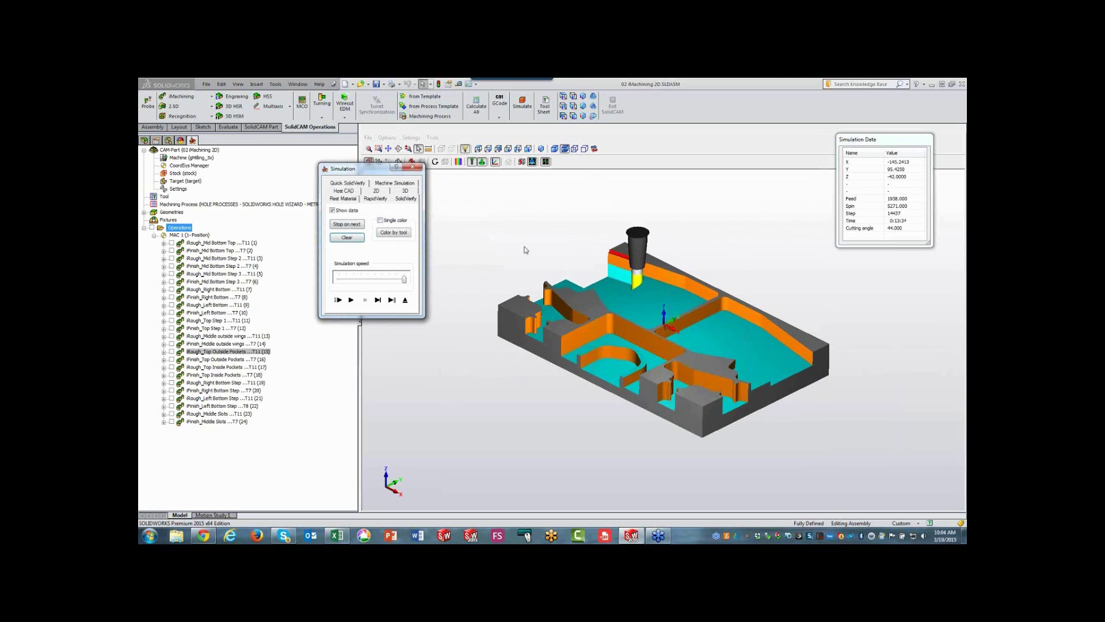
Orbit and zoom in to inspect the partially cut top outside pockets
{"action": "middle_click_drag", "start_coordinate": [524, 249], "coordinate": [540, 260]}
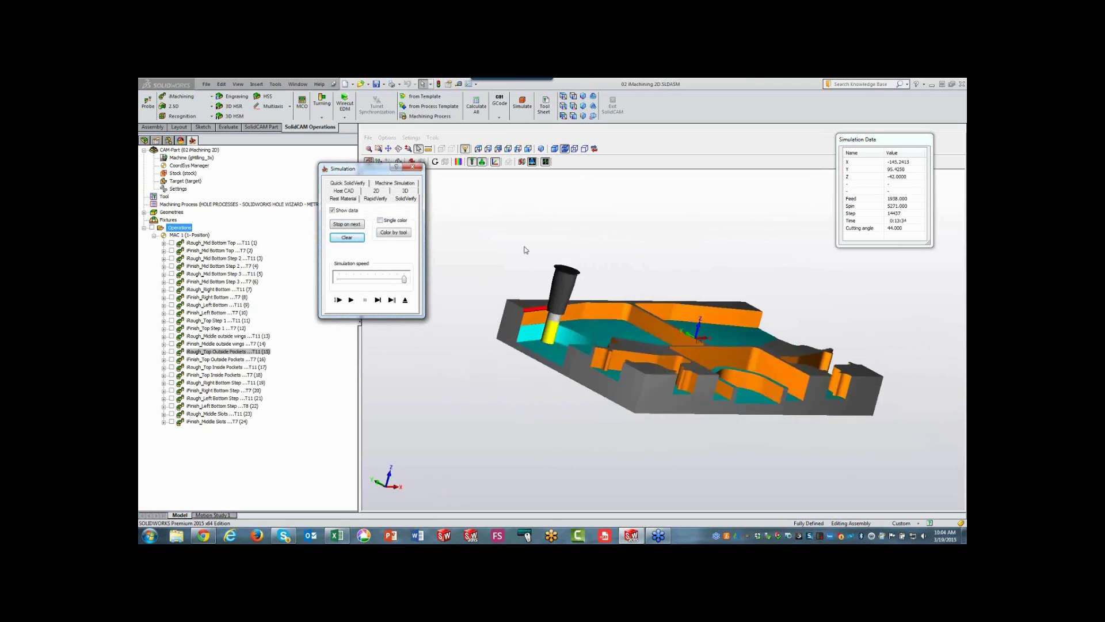
{"action": "scroll", "coordinate": [541, 260], "scroll_direction": "up", "scroll_amount": 2}
{"action": "scroll", "coordinate": [564, 262], "scroll_direction": "up", "scroll_amount": 2}
{"action": "scroll", "coordinate": [587, 263], "scroll_direction": "up", "scroll_amount": 2}
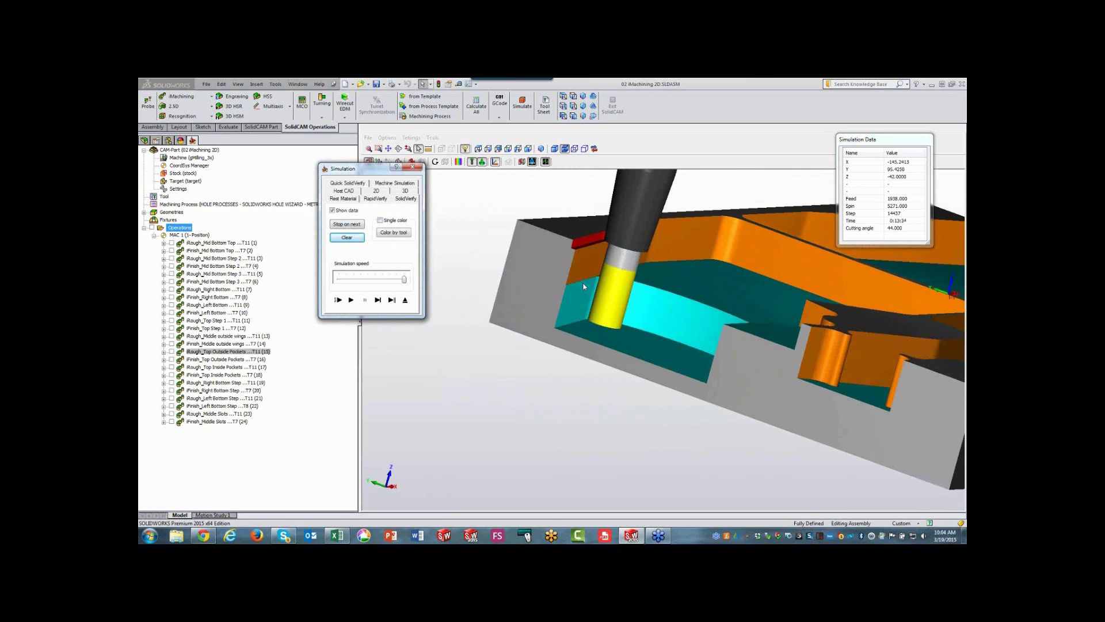
{"action": "scroll", "coordinate": [610, 264], "scroll_direction": "up", "scroll_amount": 1}
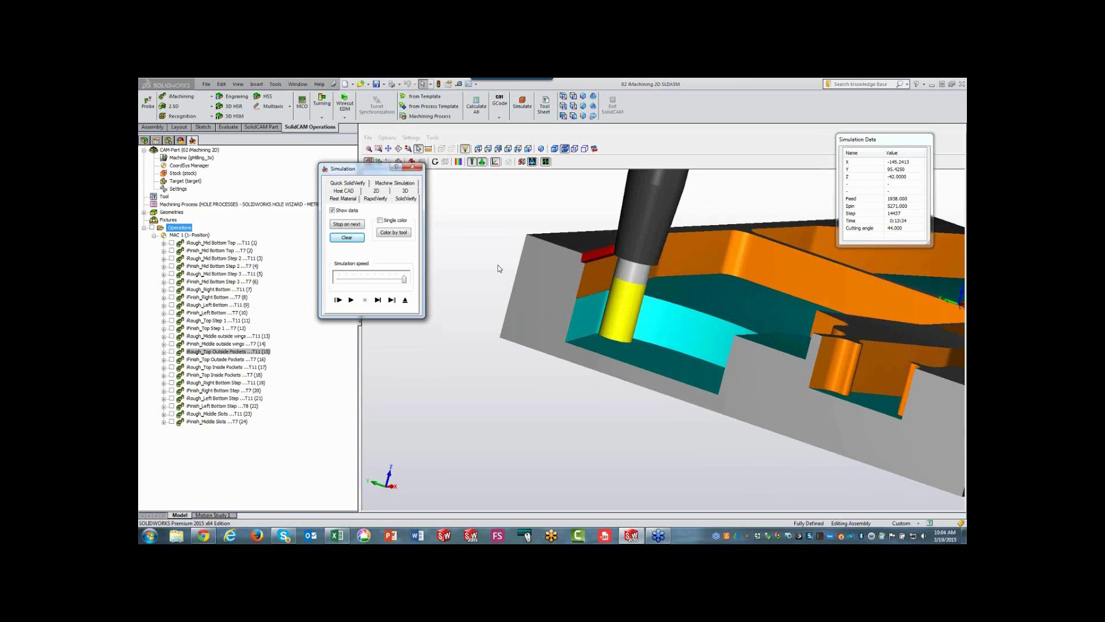
{"action": "scroll", "coordinate": [499, 268], "scroll_direction": "down", "scroll_amount": 2}
{"action": "scroll", "coordinate": [499, 269], "scroll_direction": "down", "scroll_amount": 3}
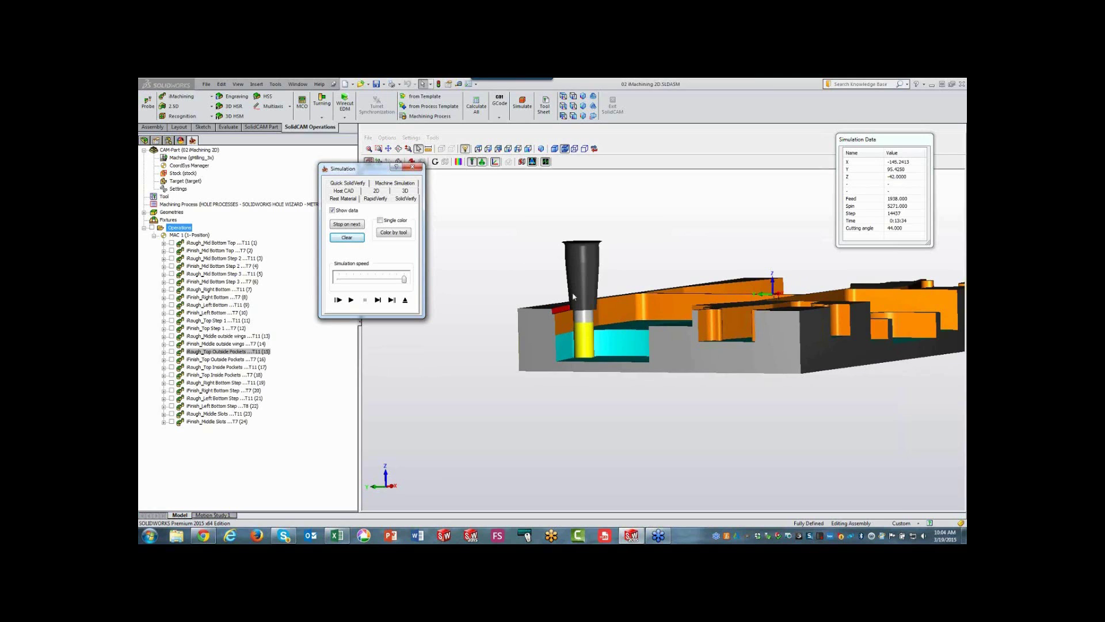
Return to isometric view and run the simulation to completion at about 19 min 55 s
{"action": "left_click", "coordinate": [541, 149]}
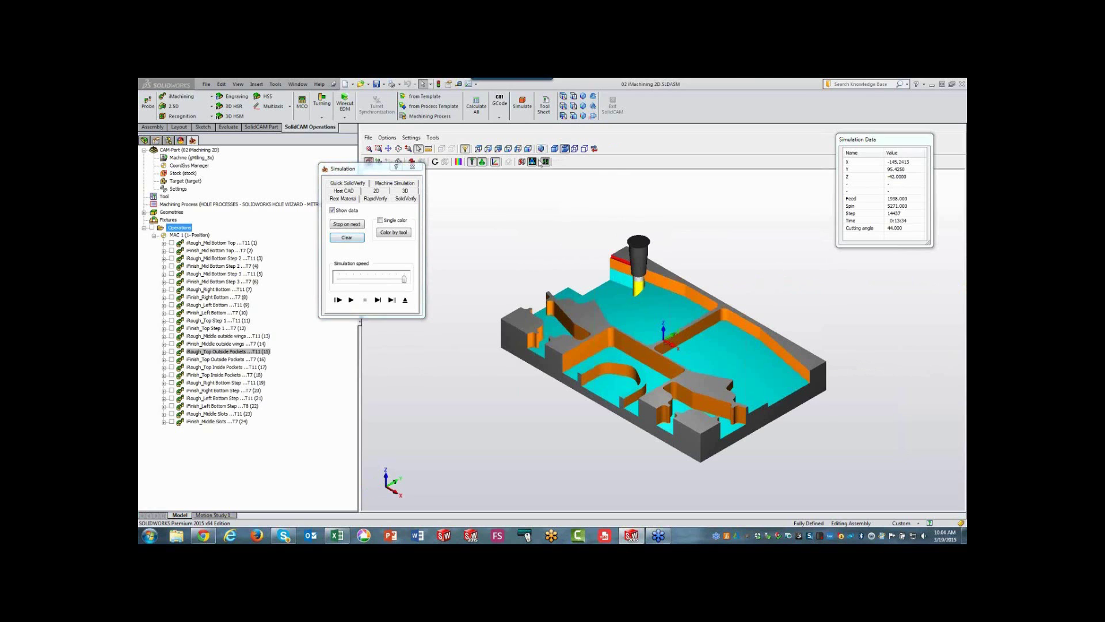
{"action": "left_click", "coordinate": [351, 300]}
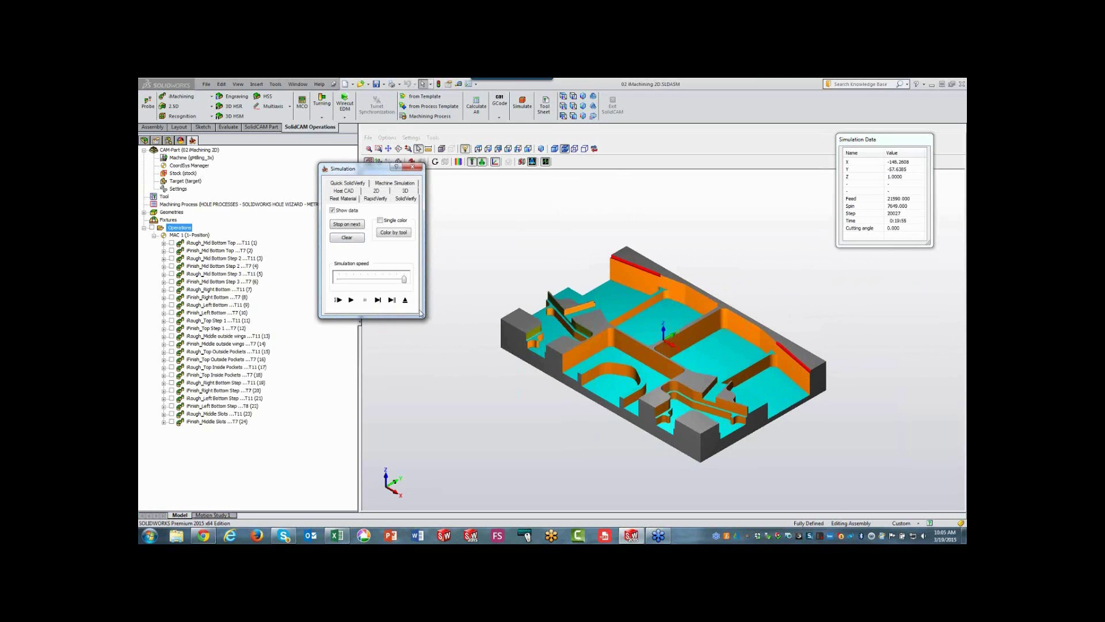
Exit the simulation and review Excel's iMachining 2D column: 19 min 55 sec, 24 operations, 12 Chains
{"action": "left_click", "coordinate": [406, 300]}
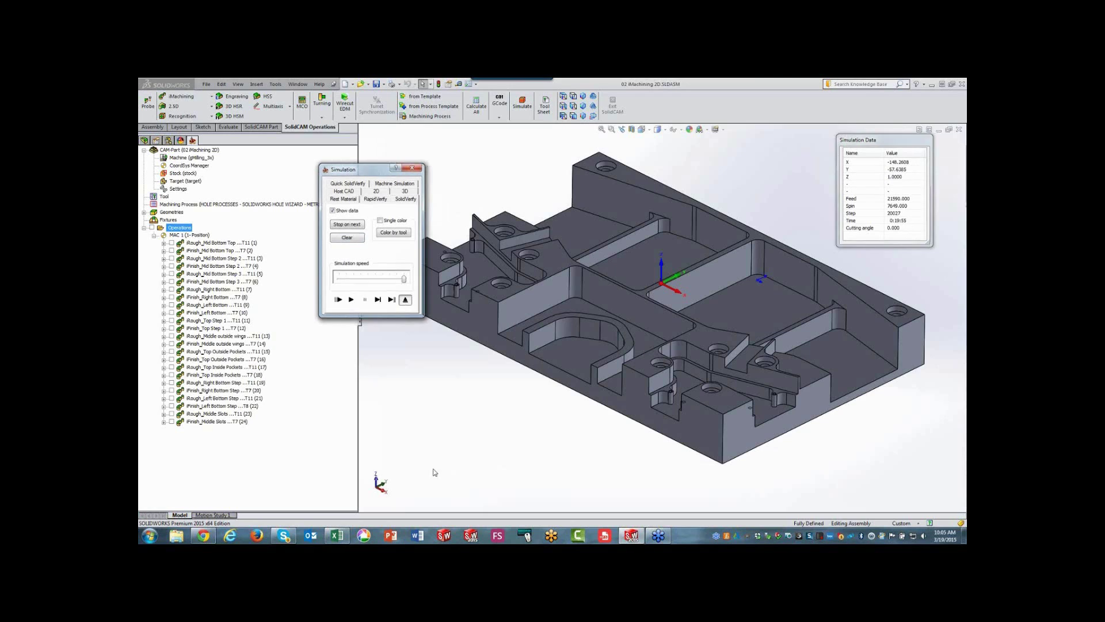
{"action": "left_click", "coordinate": [351, 537]}
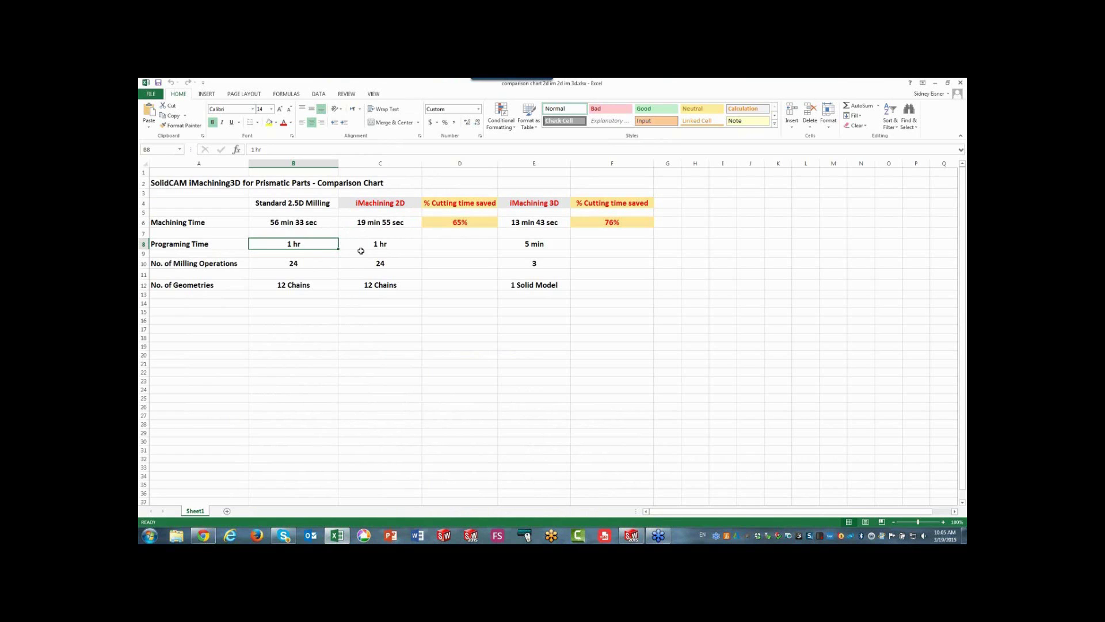
{"action": "left_click", "coordinate": [382, 247]}
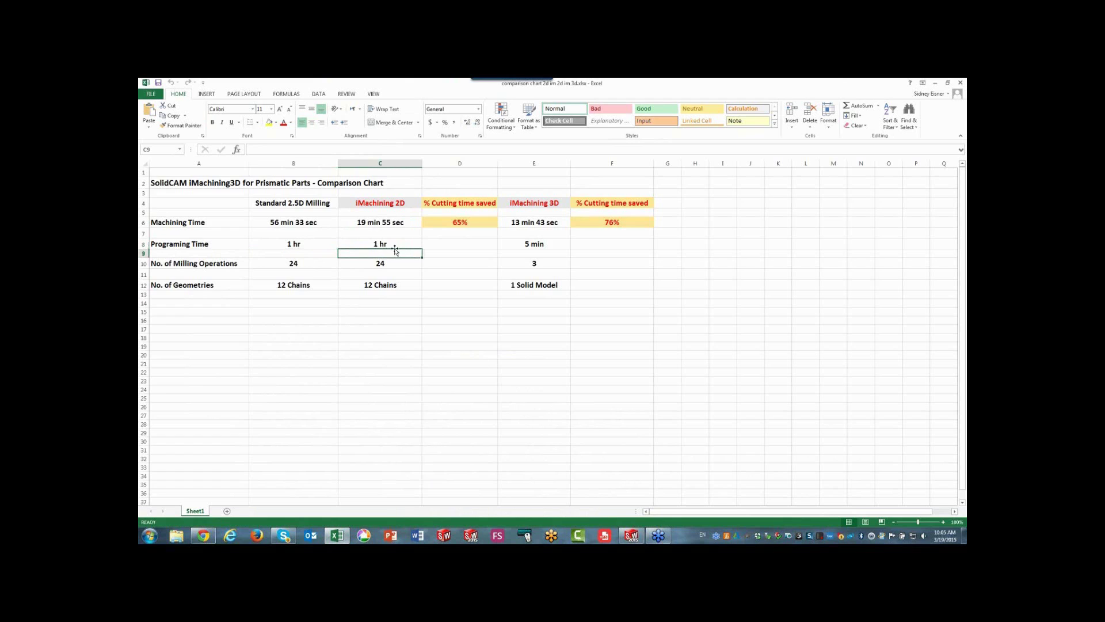
{"action": "left_click", "coordinate": [394, 245]}
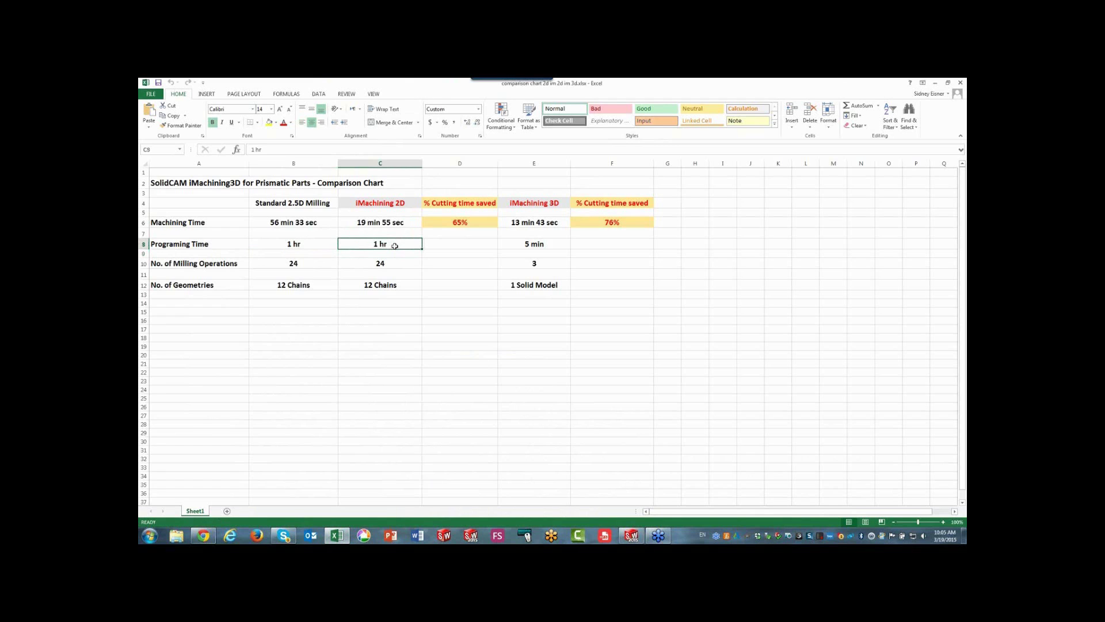
{"action": "left_click", "coordinate": [389, 265]}
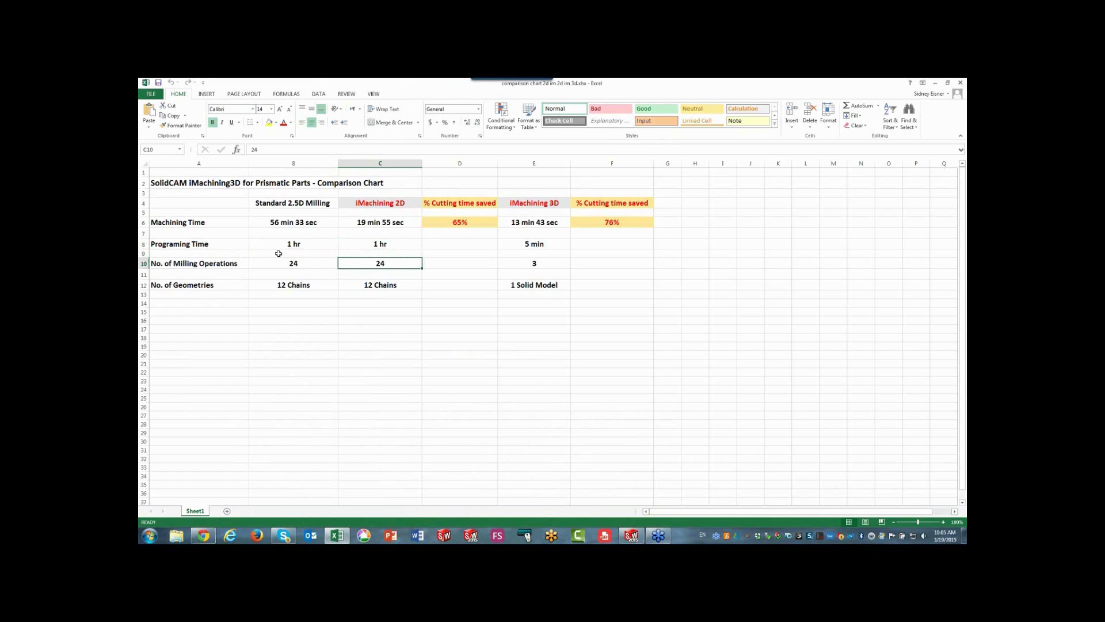
{"action": "left_click", "coordinate": [386, 288]}
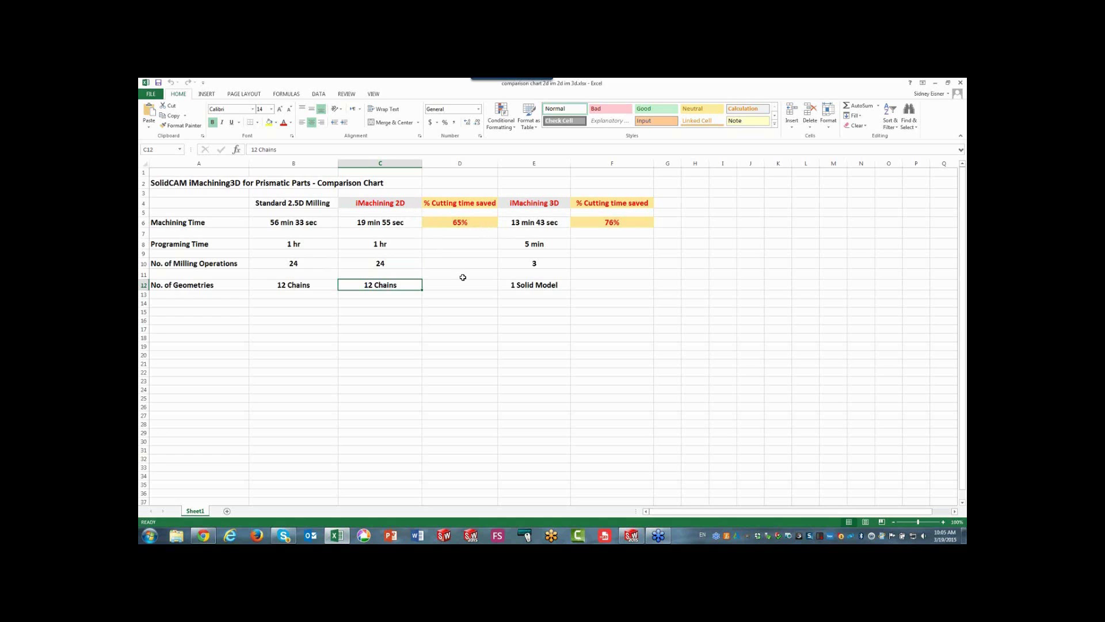
{"action": "left_click", "coordinate": [936, 83]}
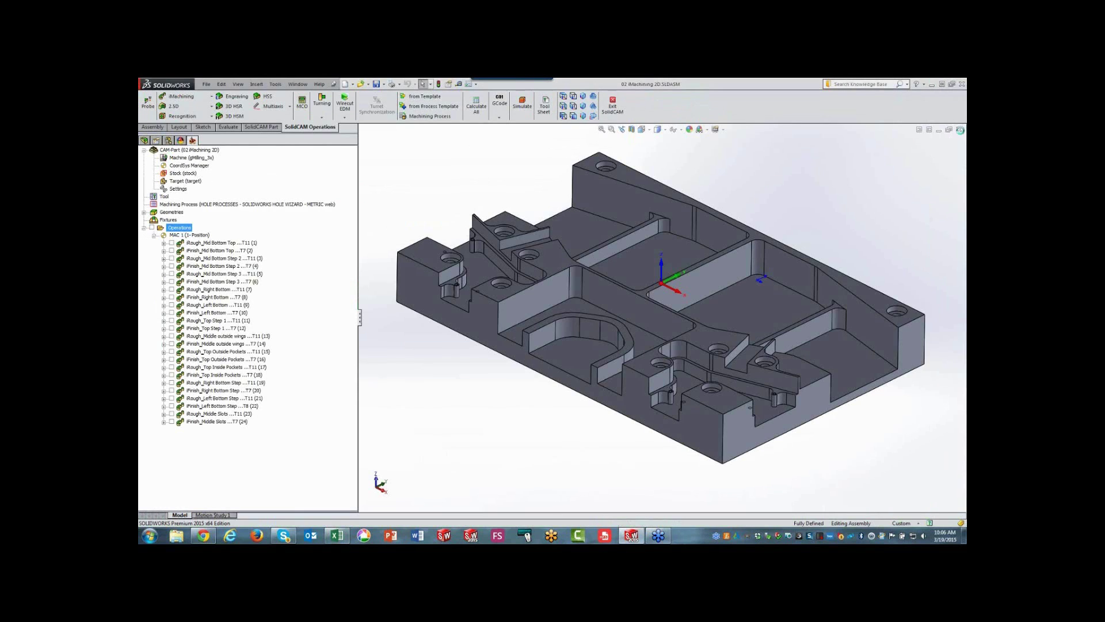
Close the iMachining 2D part and open the 03 iMachining 3D.prz CAM part
{"action": "left_click", "coordinate": [960, 130]}
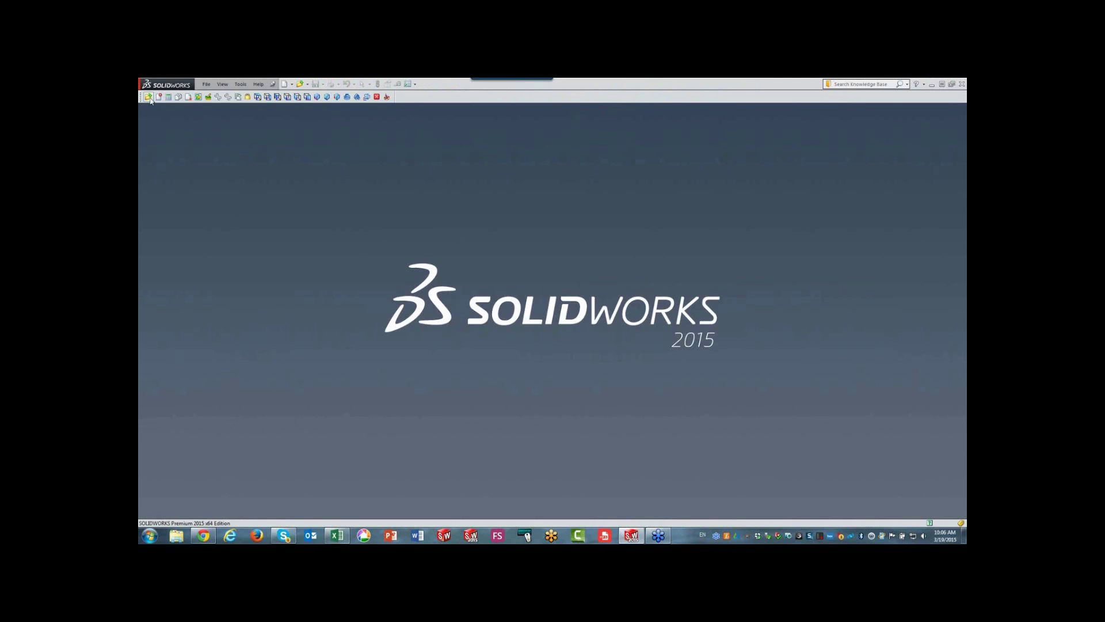
{"action": "left_click", "coordinate": [148, 97]}
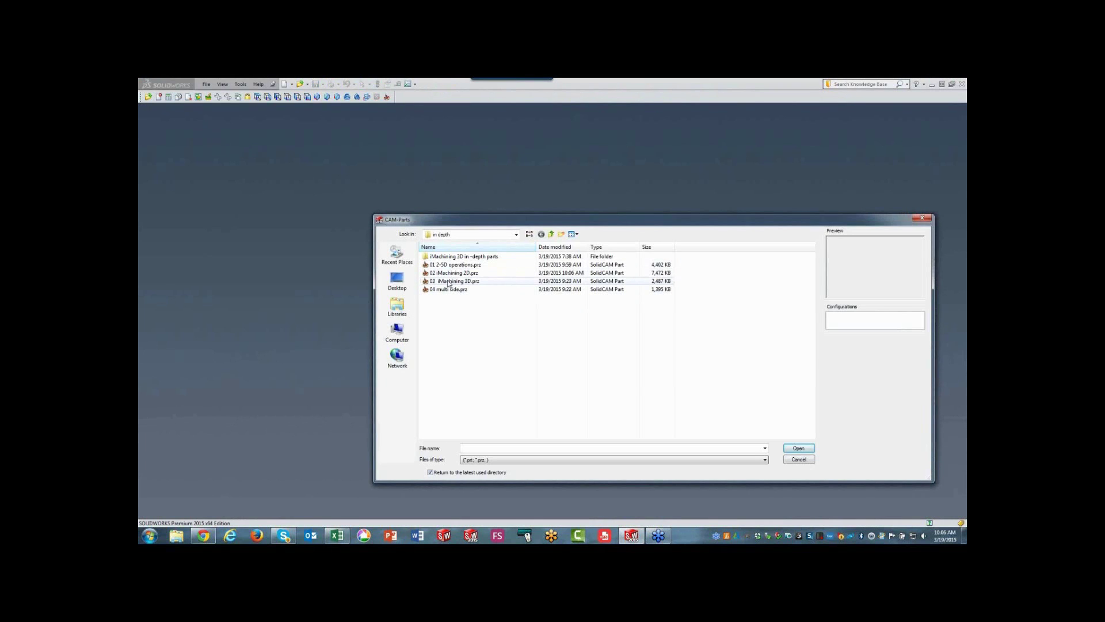
{"action": "left_click", "coordinate": [451, 282]}
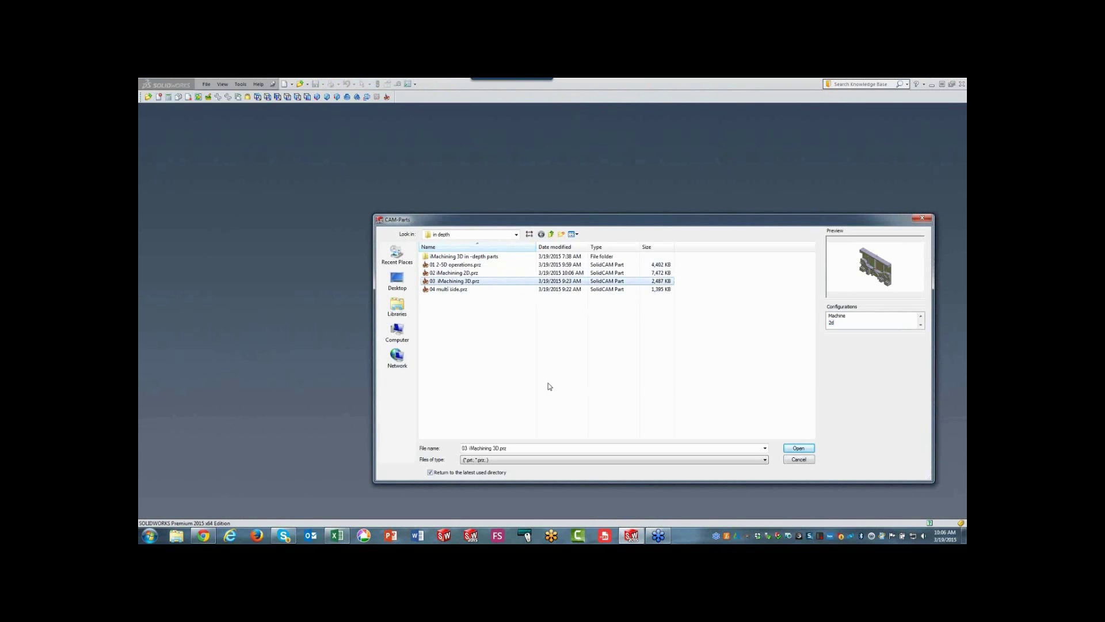
{"action": "left_click", "coordinate": [799, 448]}
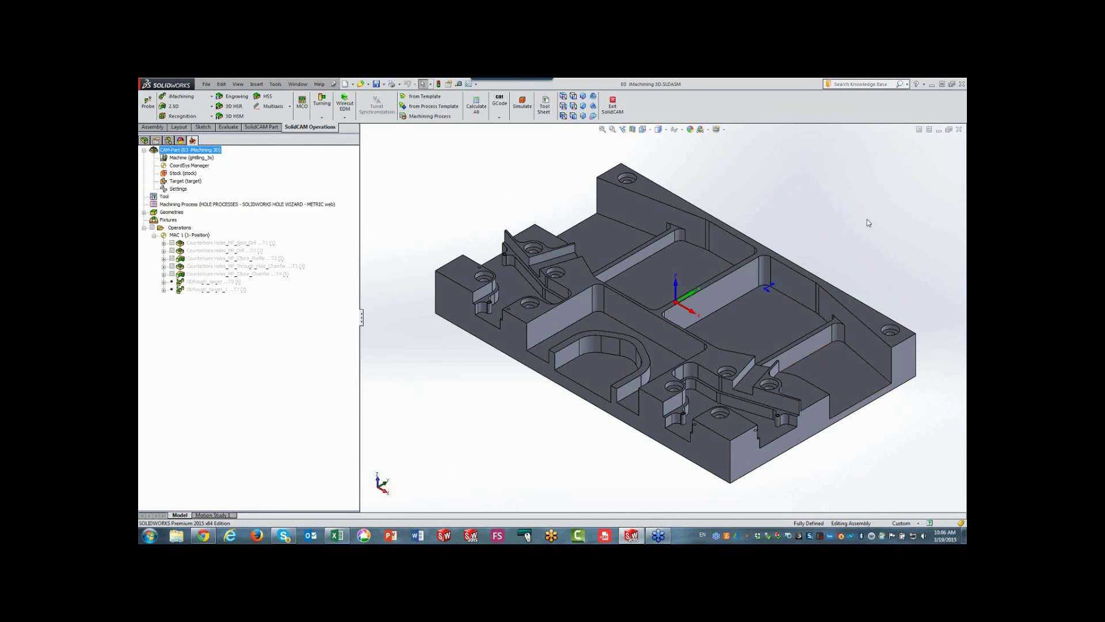
{"action": "key", "text": "ctrl+7"}
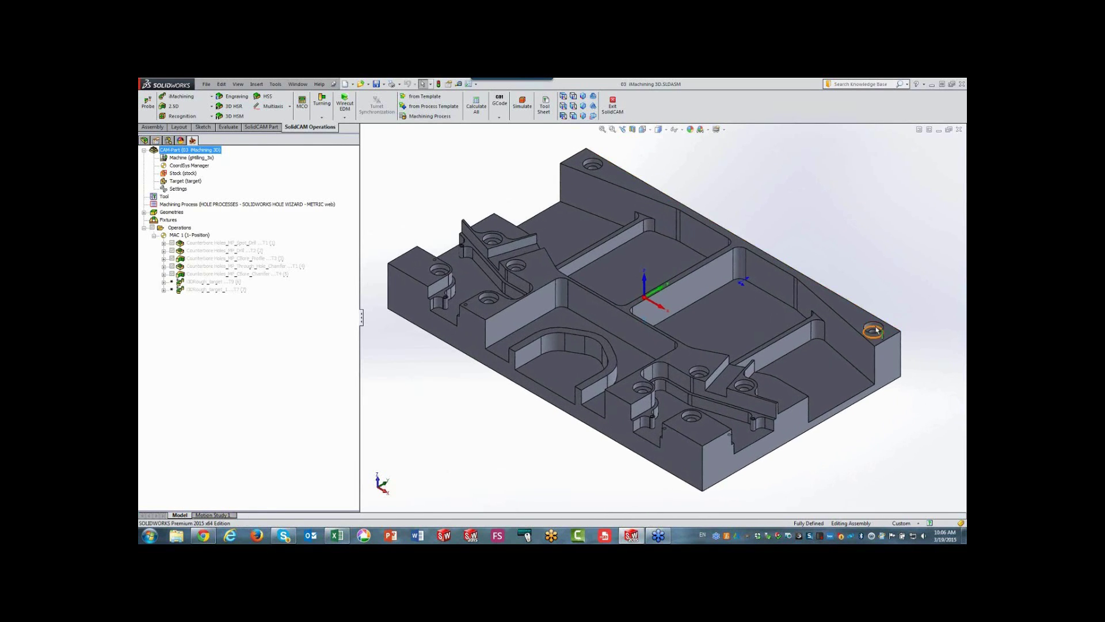
{"action": "key", "text": "ctrl+7"}
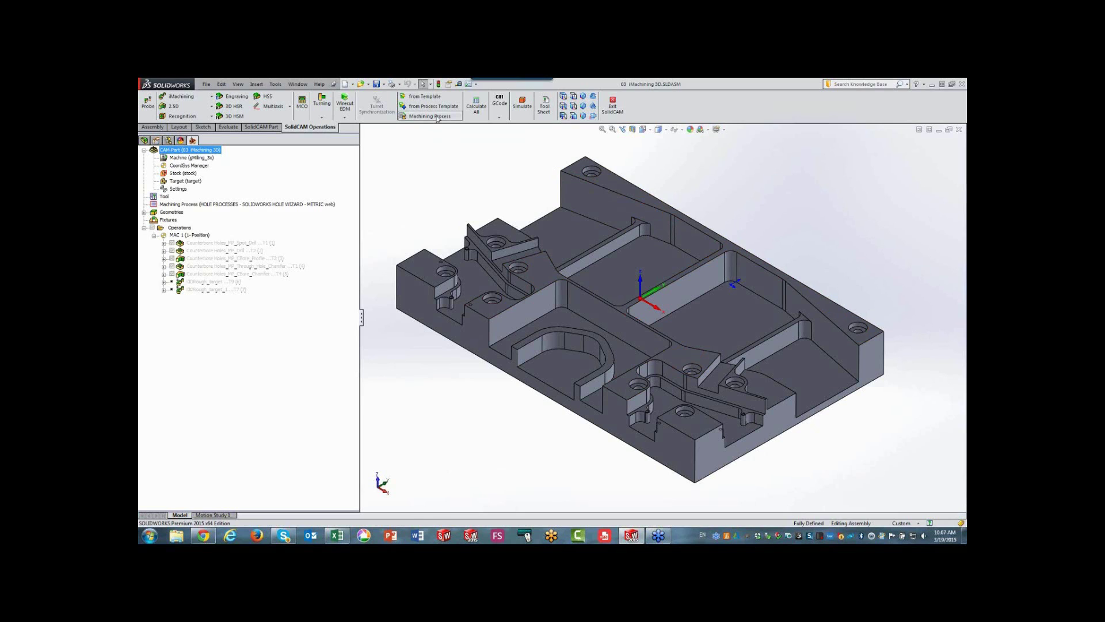
Apply the Counterbore Holes machining process, defining its geometry from the part's counterbore hole
{"action": "left_click", "coordinate": [437, 117]}
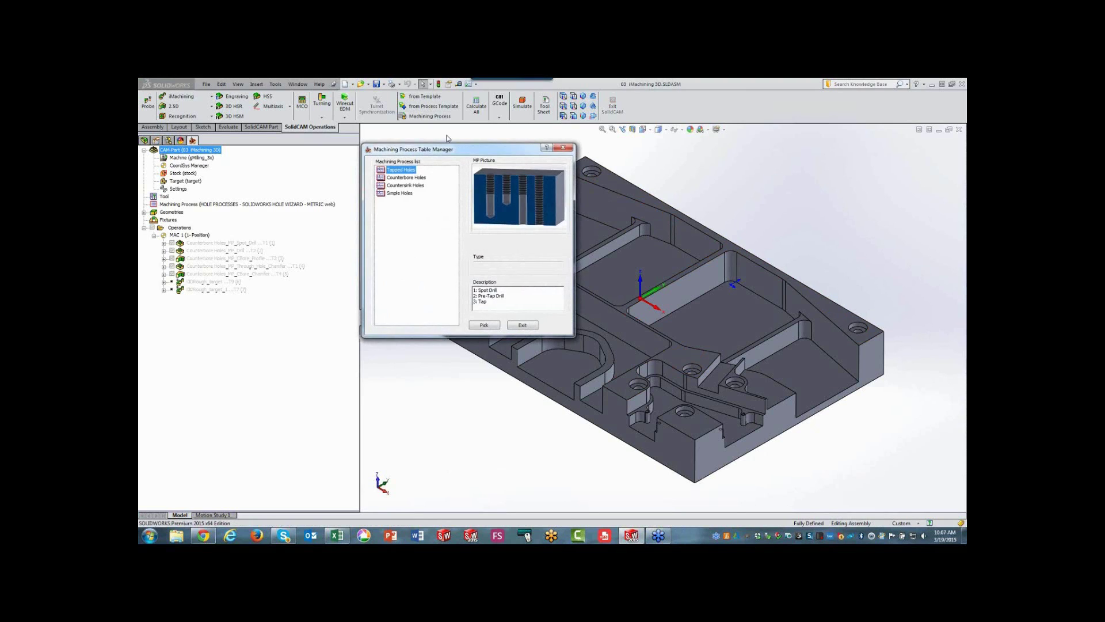
{"action": "left_click", "coordinate": [406, 180]}
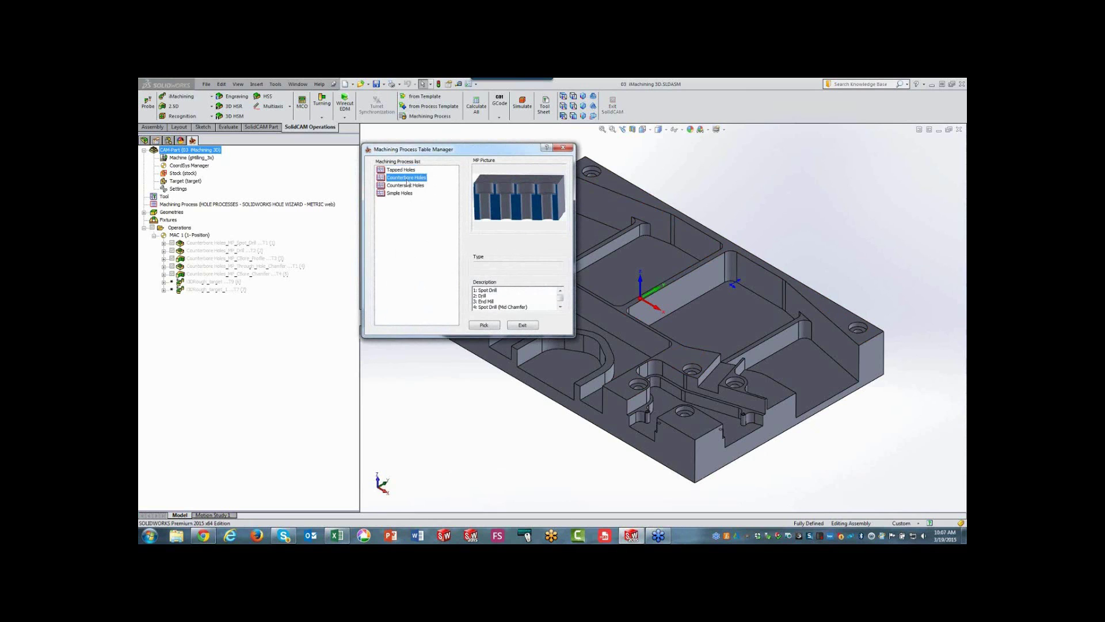
{"action": "left_click", "coordinate": [475, 326]}
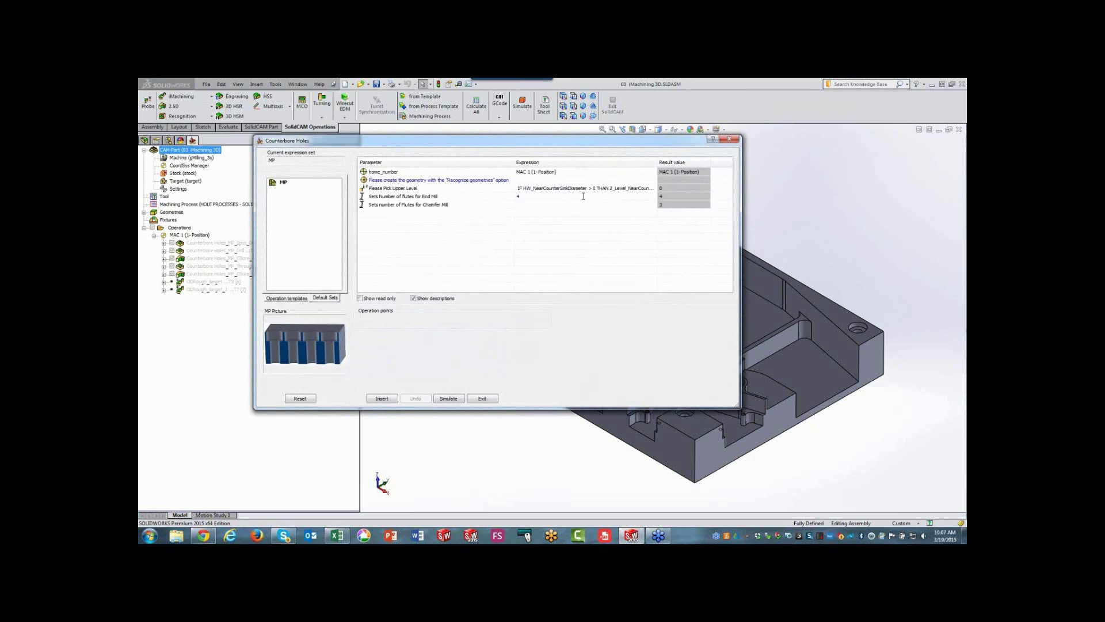
{"action": "left_click", "coordinate": [653, 180]}
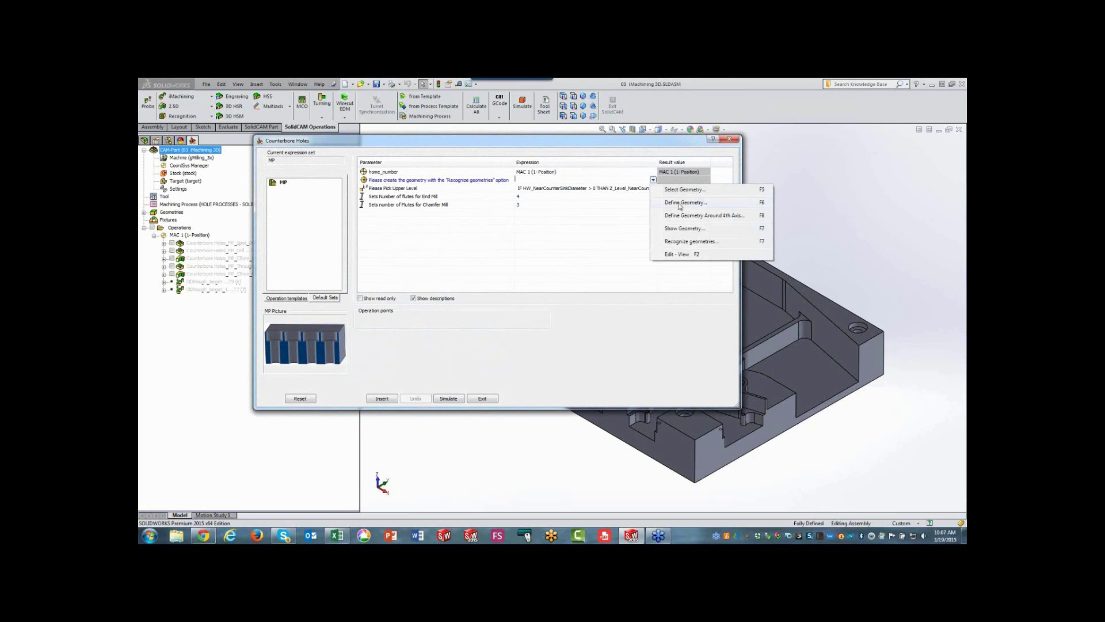
{"action": "left_click", "coordinate": [691, 241]}
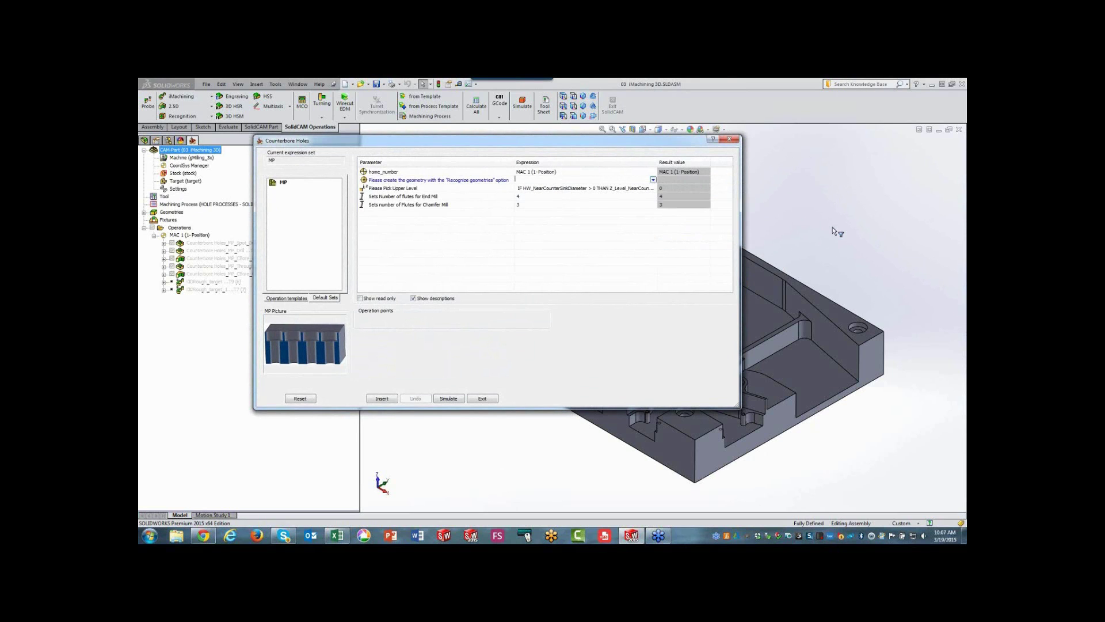
{"action": "scroll", "coordinate": [890, 292], "scroll_direction": "down", "scroll_amount": 2}
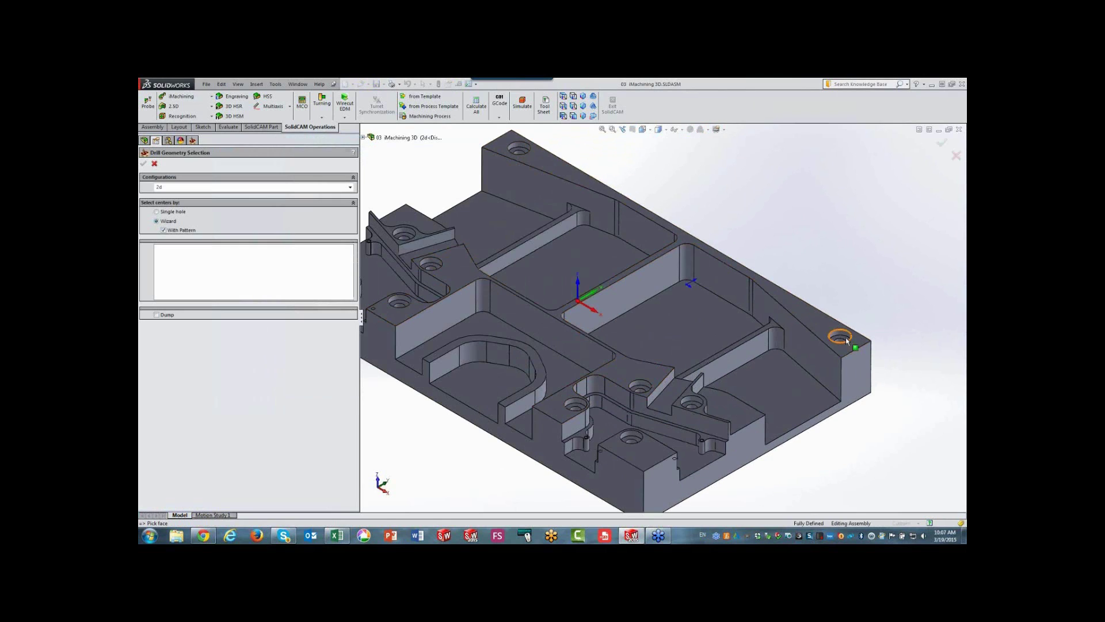
{"action": "left_click", "coordinate": [842, 335]}
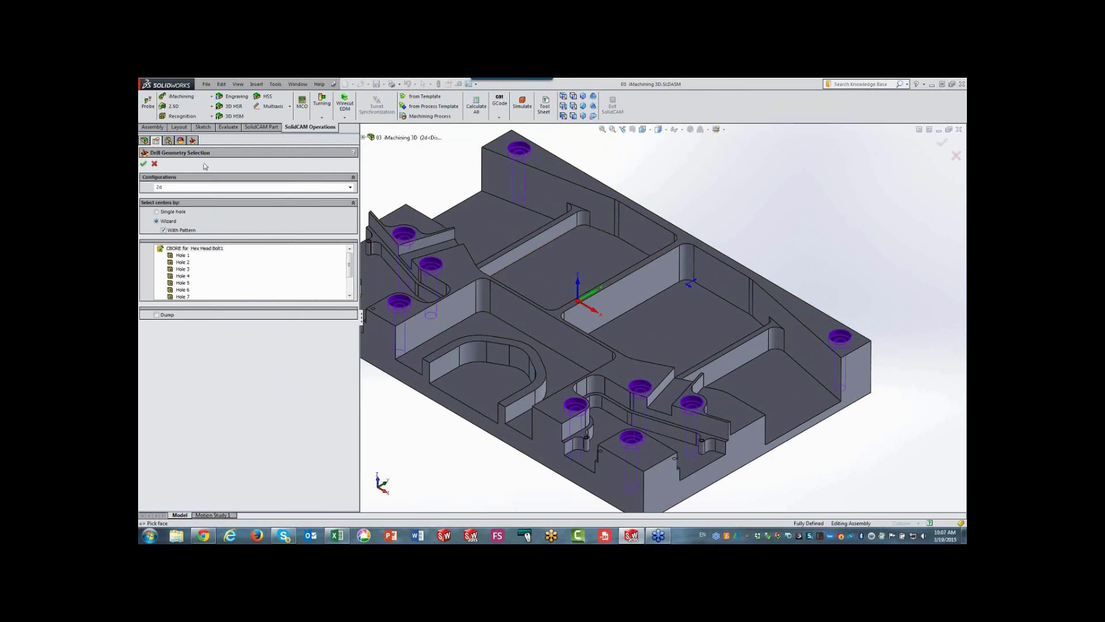
{"action": "left_click", "coordinate": [144, 164]}
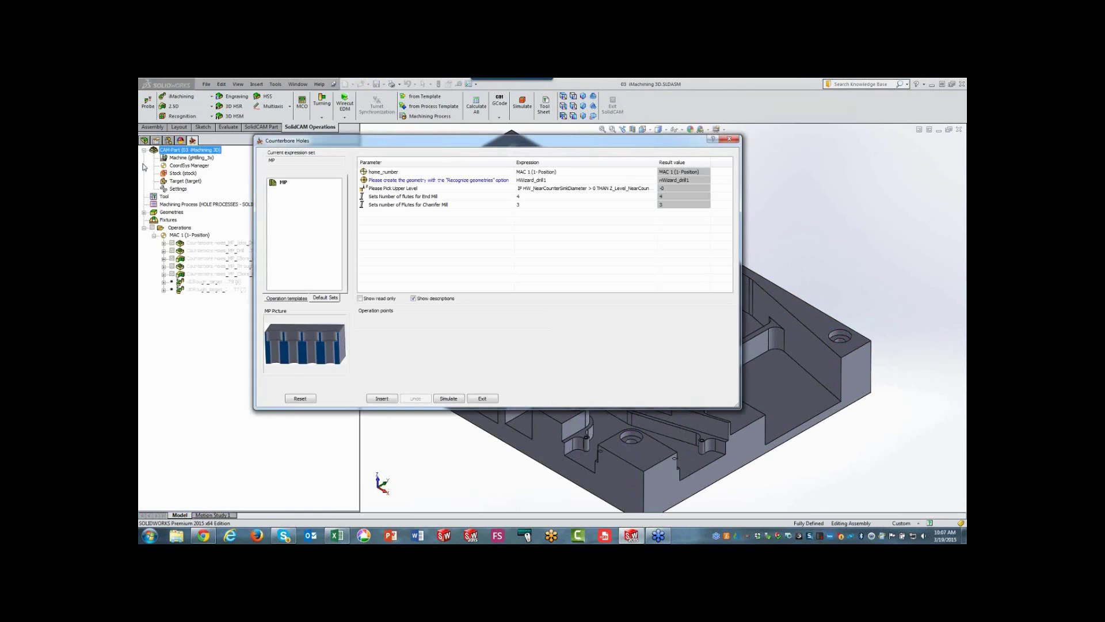
Insert the five Counterbore Holes_MP_1 operations, close the process table, and fit the view
{"action": "left_click", "coordinate": [381, 399]}
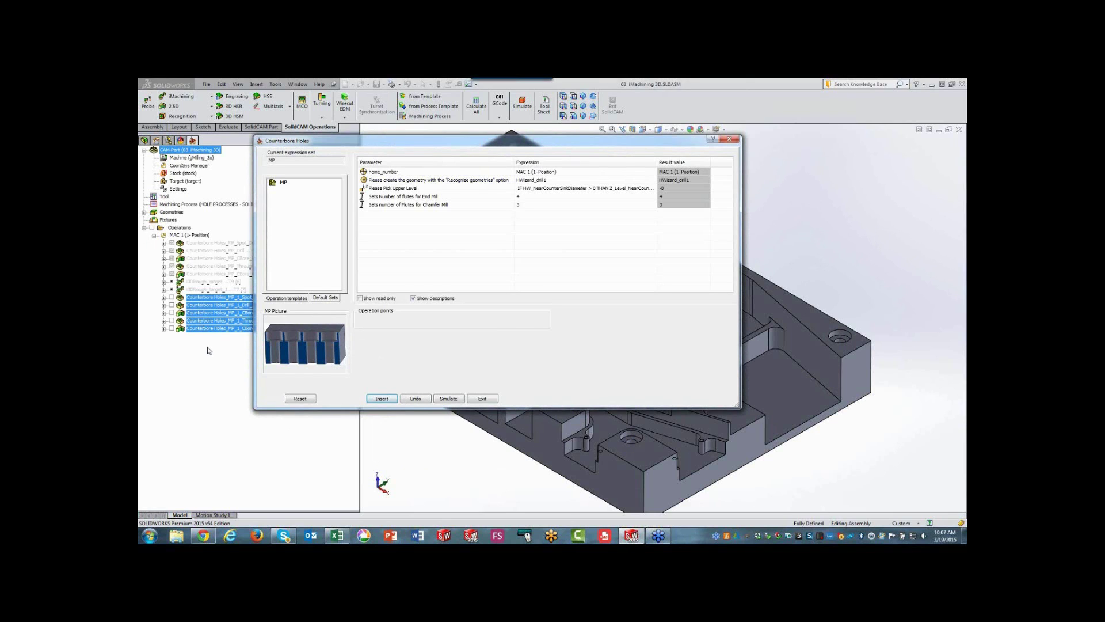
{"action": "left_click", "coordinate": [494, 399]}
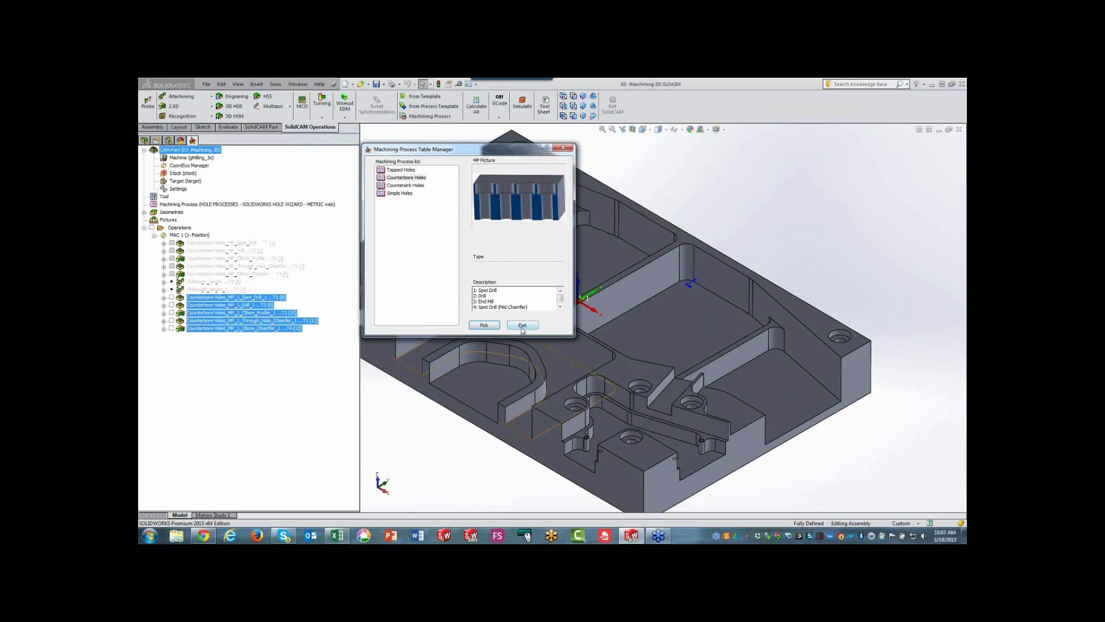
{"action": "left_click", "coordinate": [523, 326]}
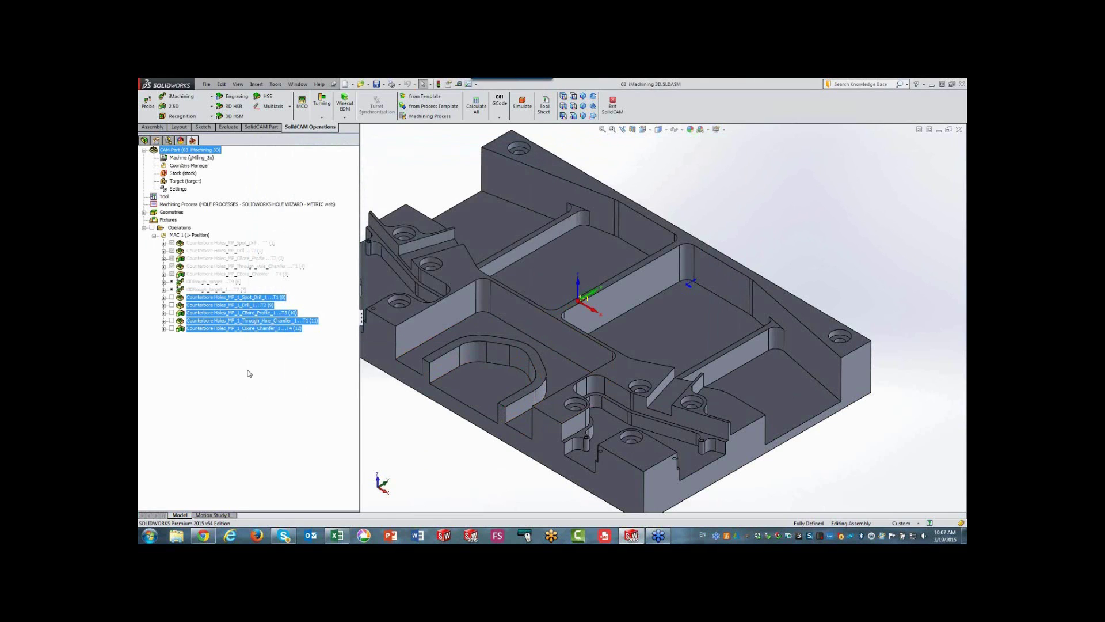
{"action": "key", "text": "f"}
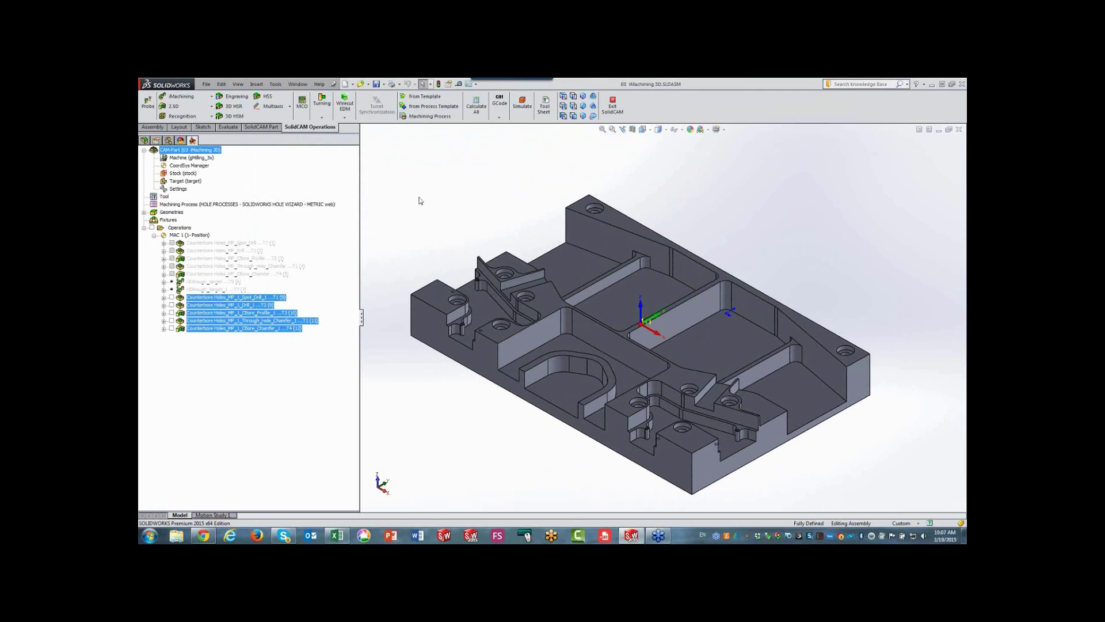
Add a new 3D iMachining operation after the last CBore_Chamfer operation
{"action": "left_click", "coordinate": [223, 328]}
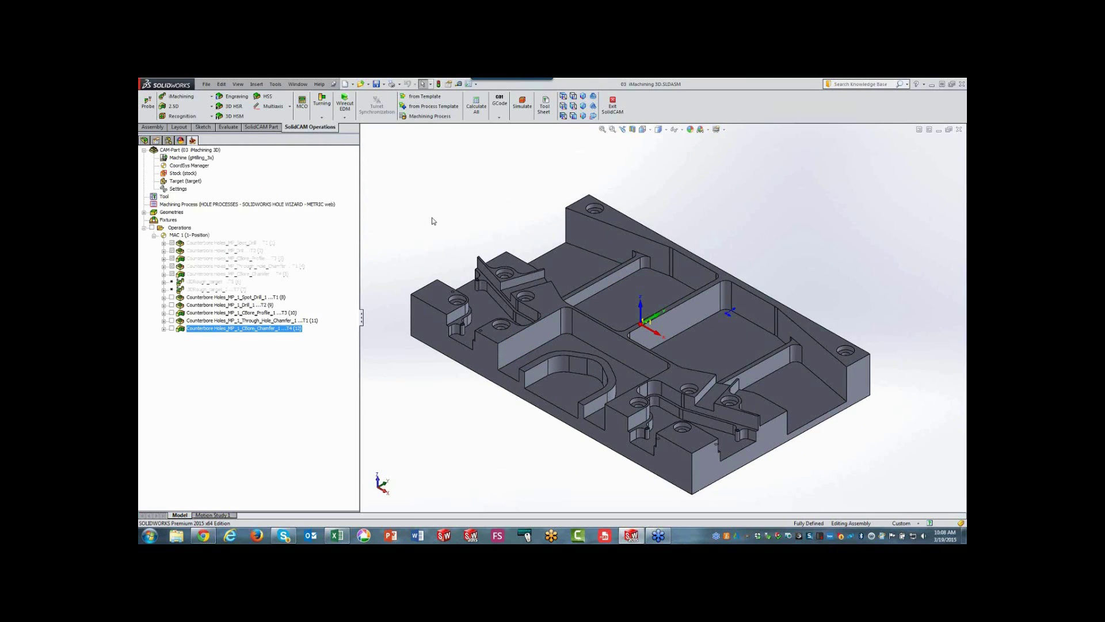
{"action": "left_click", "coordinate": [188, 97]}
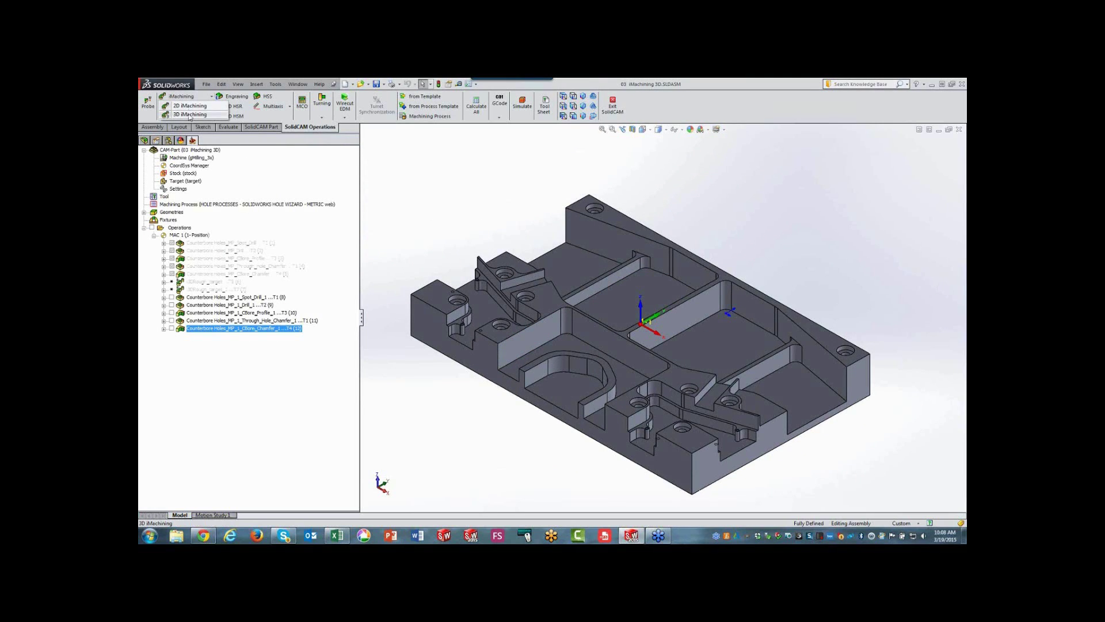
{"action": "left_click", "coordinate": [190, 115]}
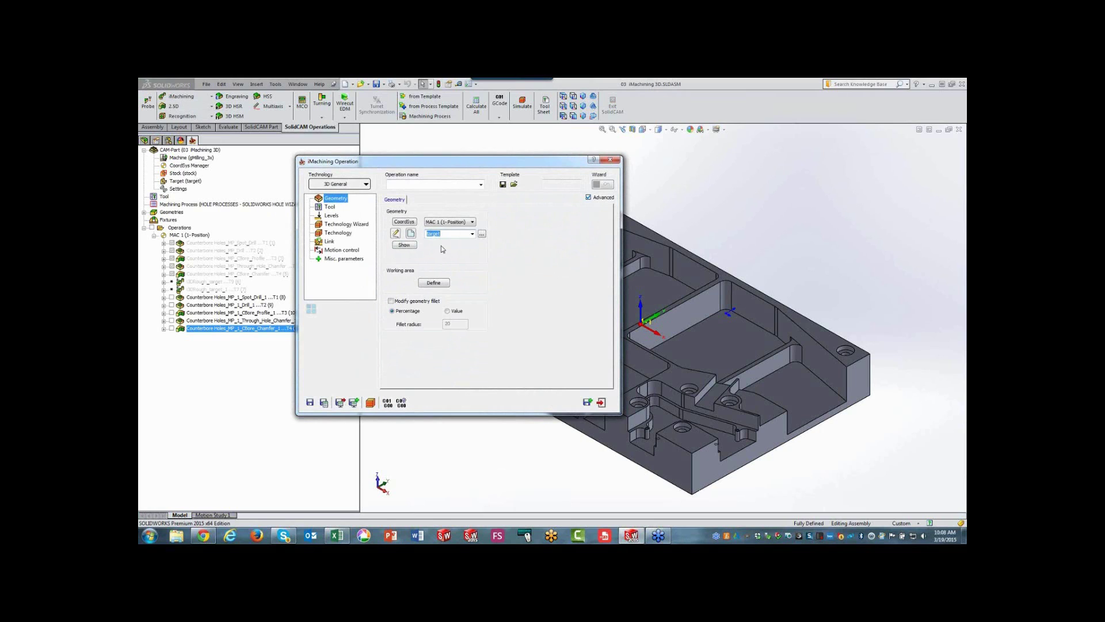
Assign tool 11, the 16 mm end mill, to the 3D iMachining operation
{"action": "left_click", "coordinate": [331, 207]}
{"action": "left_click", "coordinate": [436, 320]}
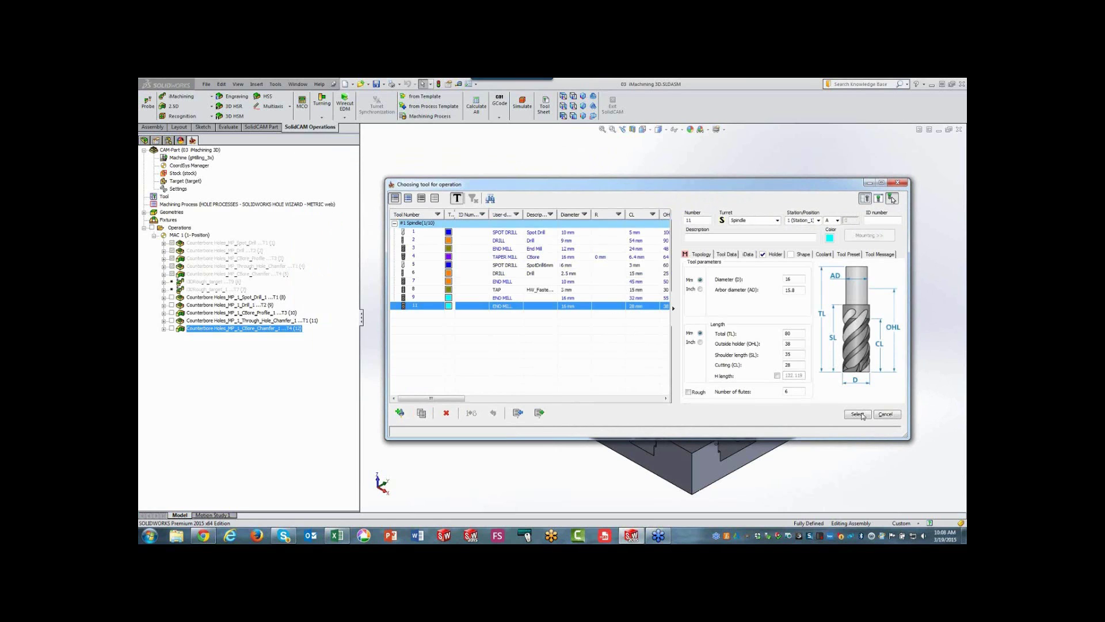
{"action": "left_click", "coordinate": [862, 415]}
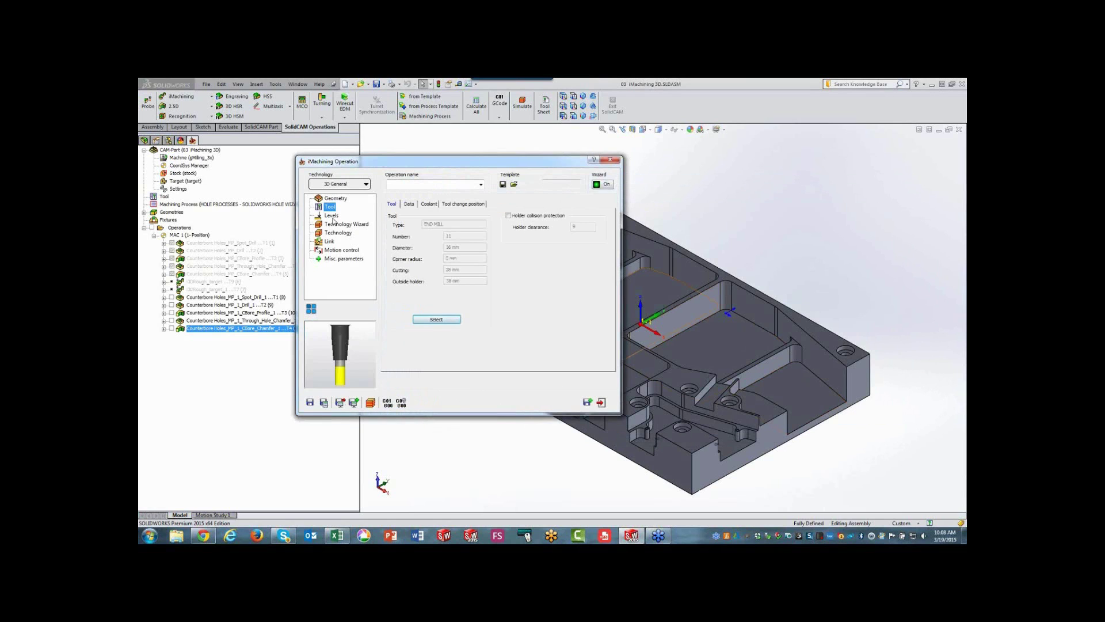
Set the lower milling level to -42 by picking the pocket floor
{"action": "left_click", "coordinate": [331, 216]}
{"action": "left_click", "coordinate": [417, 285]}
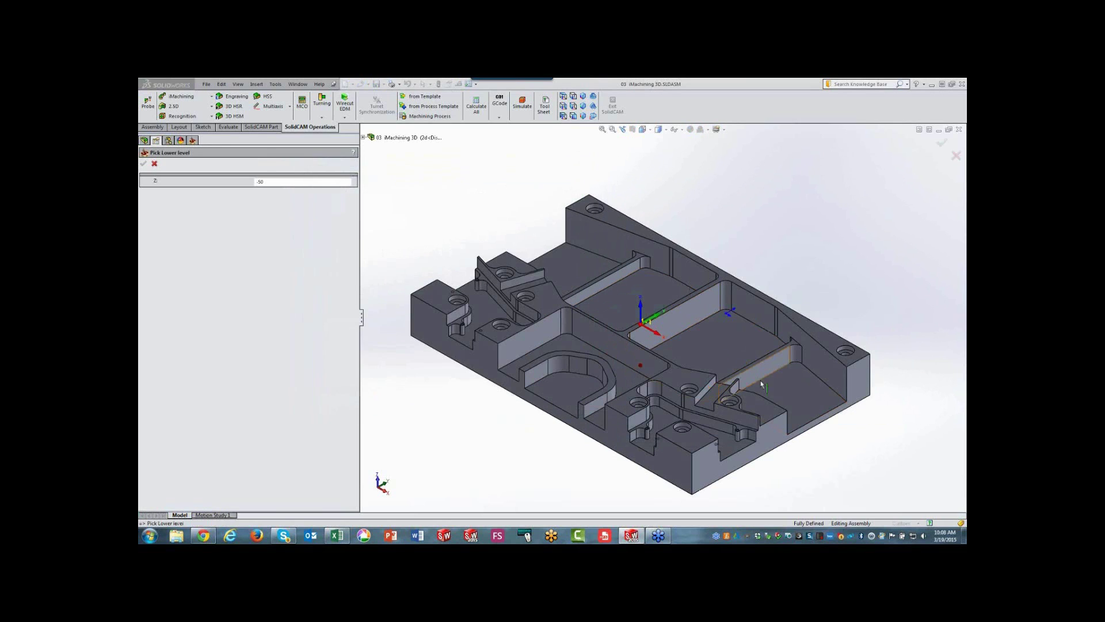
{"action": "left_click", "coordinate": [800, 418]}
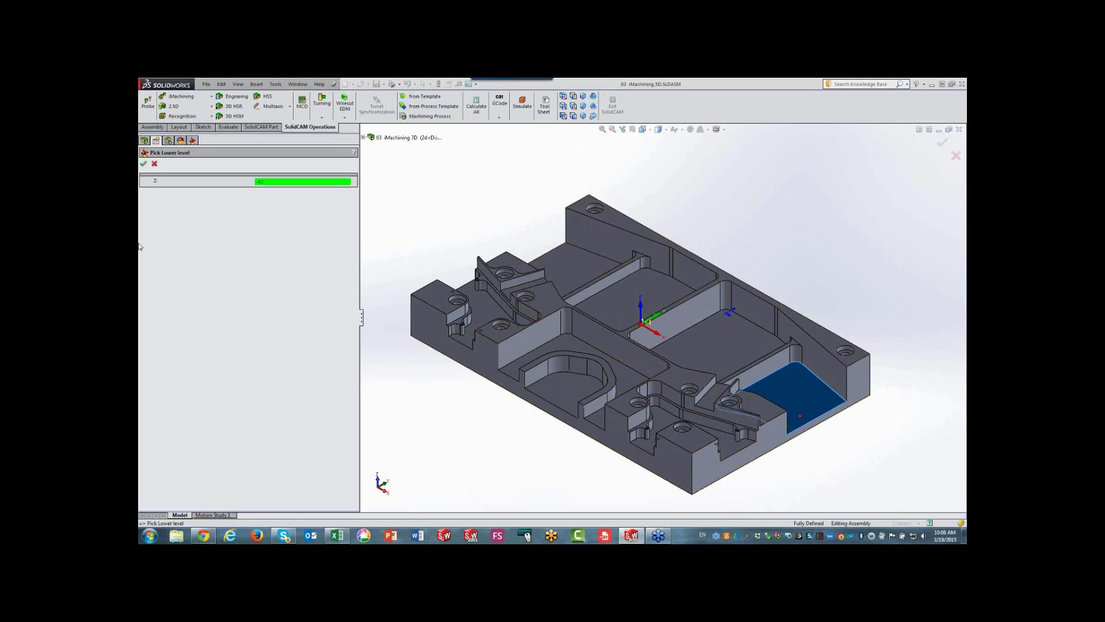
{"action": "left_click", "coordinate": [144, 164]}
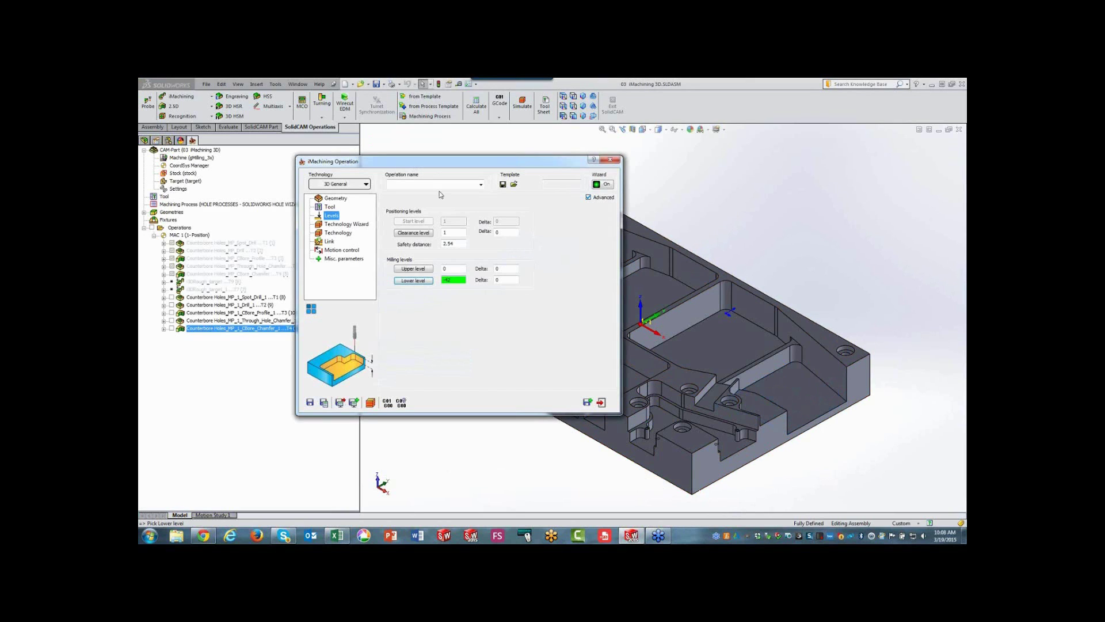
Set the wall and floor offsets to 0.3 in the technology settings
{"action": "left_click", "coordinate": [365, 226]}
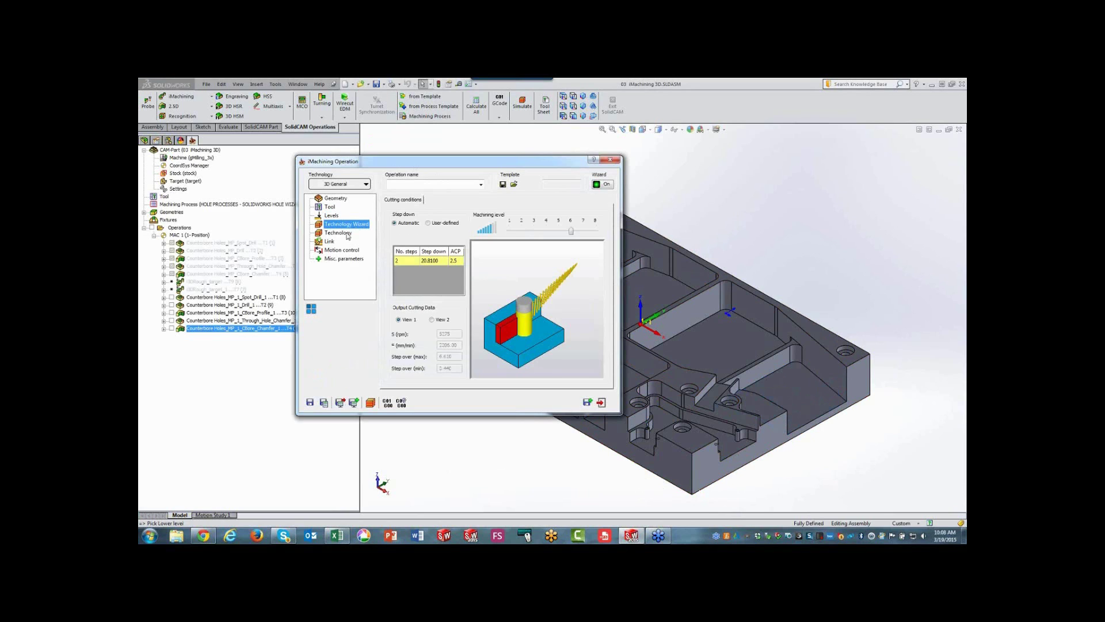
{"action": "left_click", "coordinate": [347, 233]}
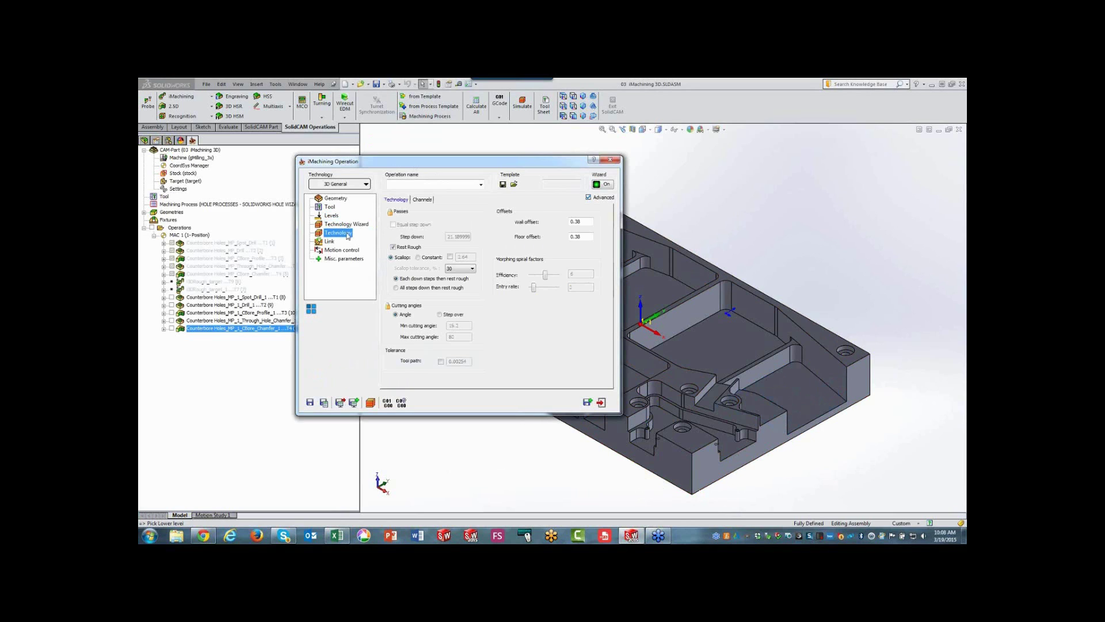
{"action": "double_click", "coordinate": [576, 221]}
{"action": "key", "text": "ctrl+a"}
{"action": "type", "text": "."}
{"action": "type", "text": "3"}
{"action": "left_click", "coordinate": [583, 235]}
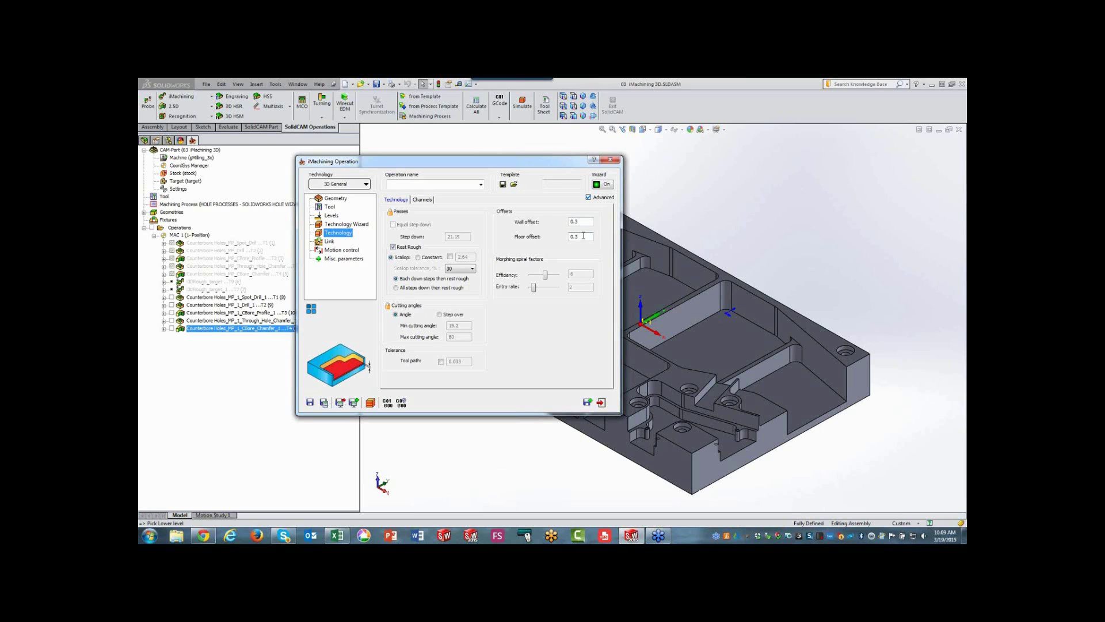
Use a constant 0.3 scallop and save the operation as 3DRough_target_2
{"action": "left_click", "coordinate": [450, 257]}
{"action": "double_click", "coordinate": [460, 257]}
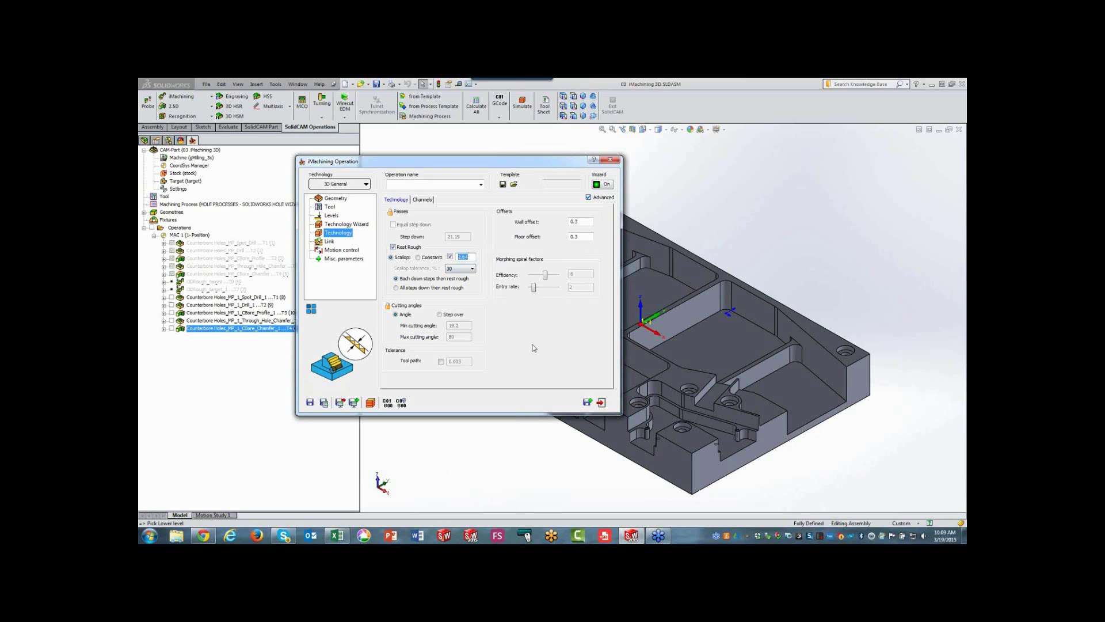
{"action": "type", "text": ".3"}
{"action": "left_click", "coordinate": [310, 402]}
{"action": "left_click", "coordinate": [329, 207]}
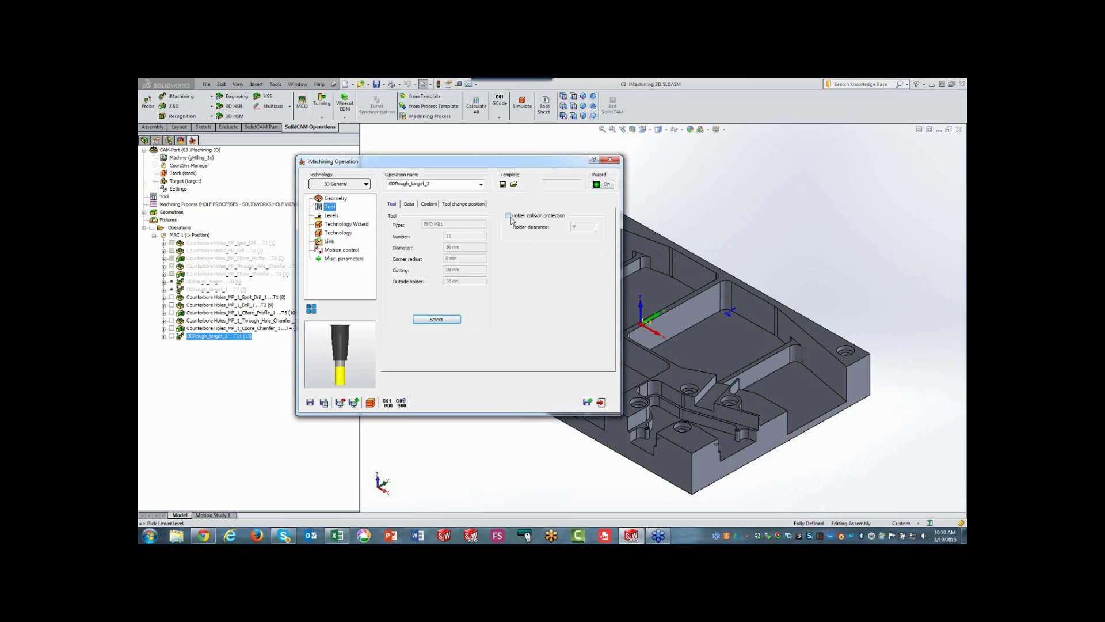
Enable holder collision protection, then calculate and simulate the 3DRough_target_2 toolpath
{"action": "left_click", "coordinate": [508, 215]}
{"action": "left_click", "coordinate": [324, 402]}
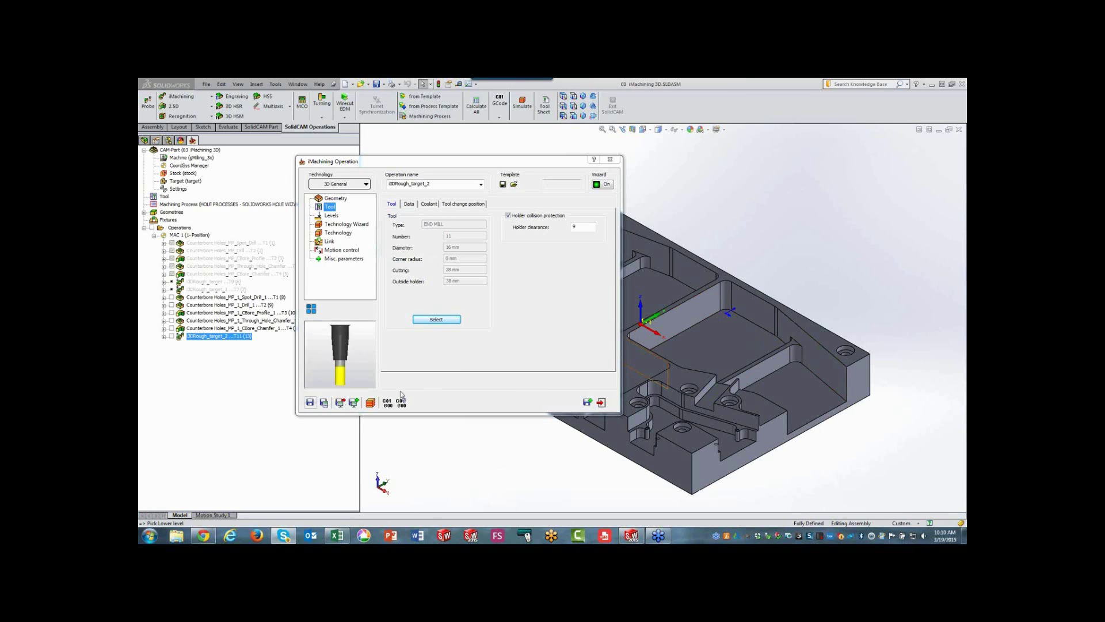
{"action": "left_click", "coordinate": [370, 403]}
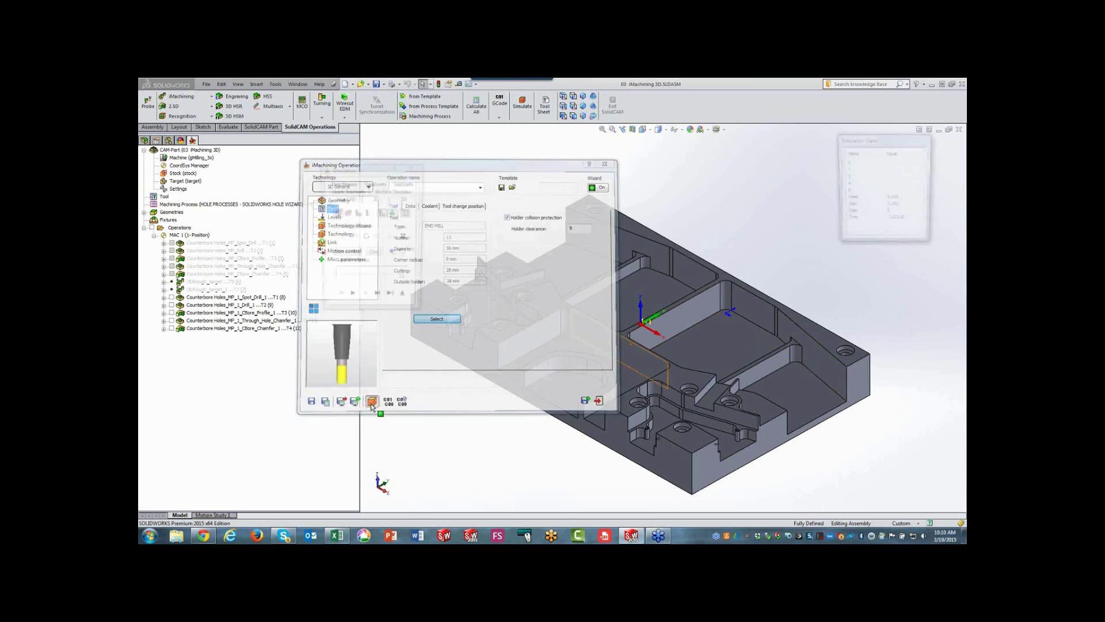
Run the SolidVerify simulation of 3DRough_target_2, ignoring the holder clash warning, then exit
{"action": "left_click", "coordinate": [406, 183]}
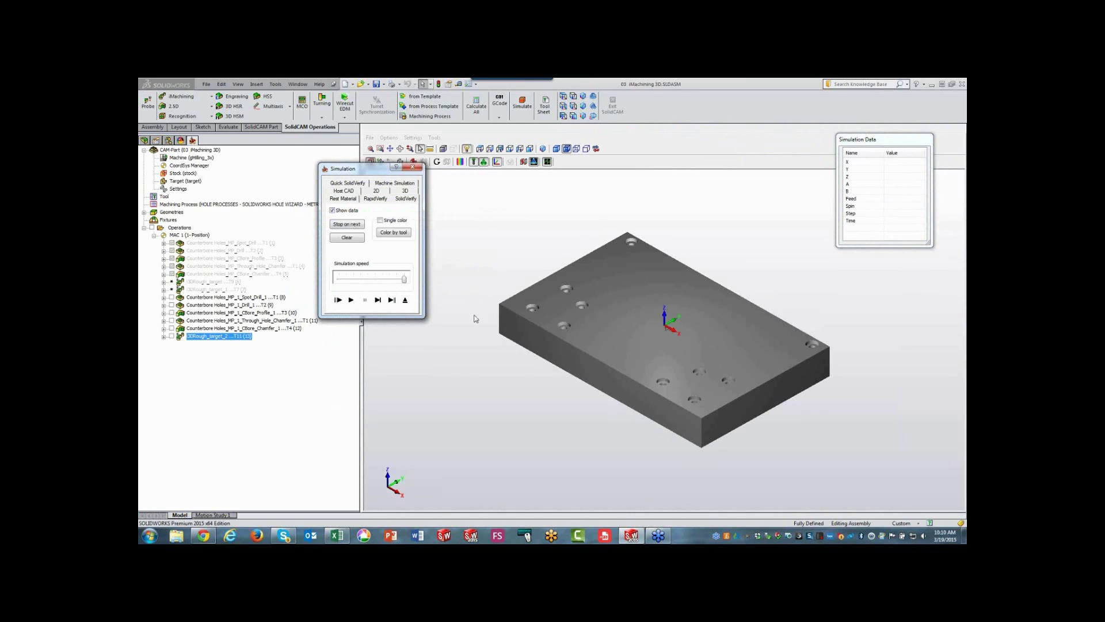
{"action": "left_click", "coordinate": [350, 300]}
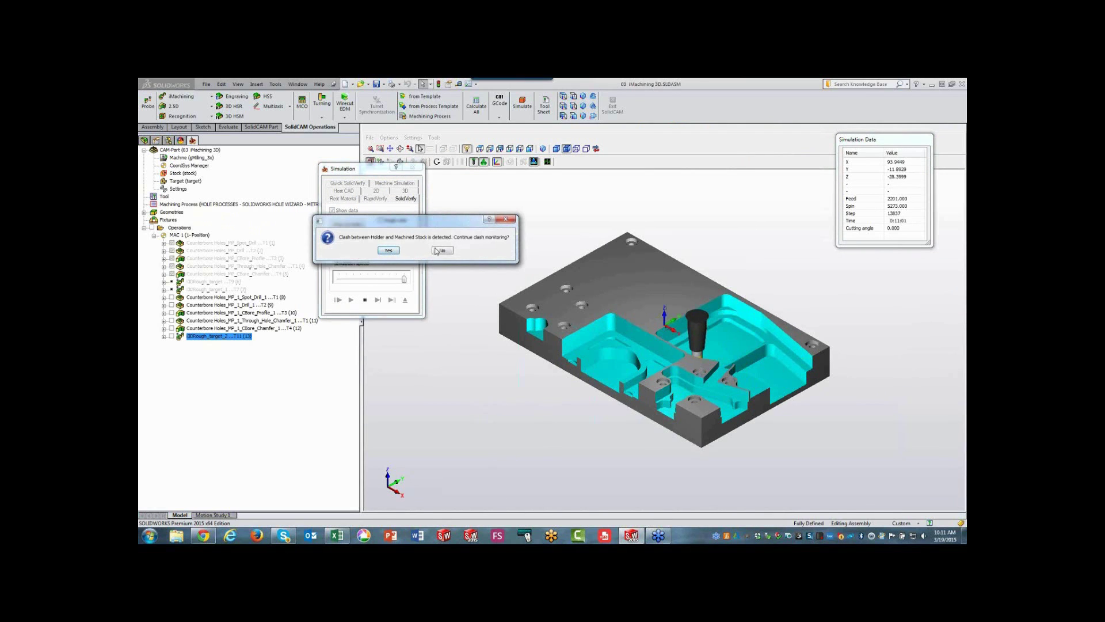
{"action": "left_click", "coordinate": [439, 251]}
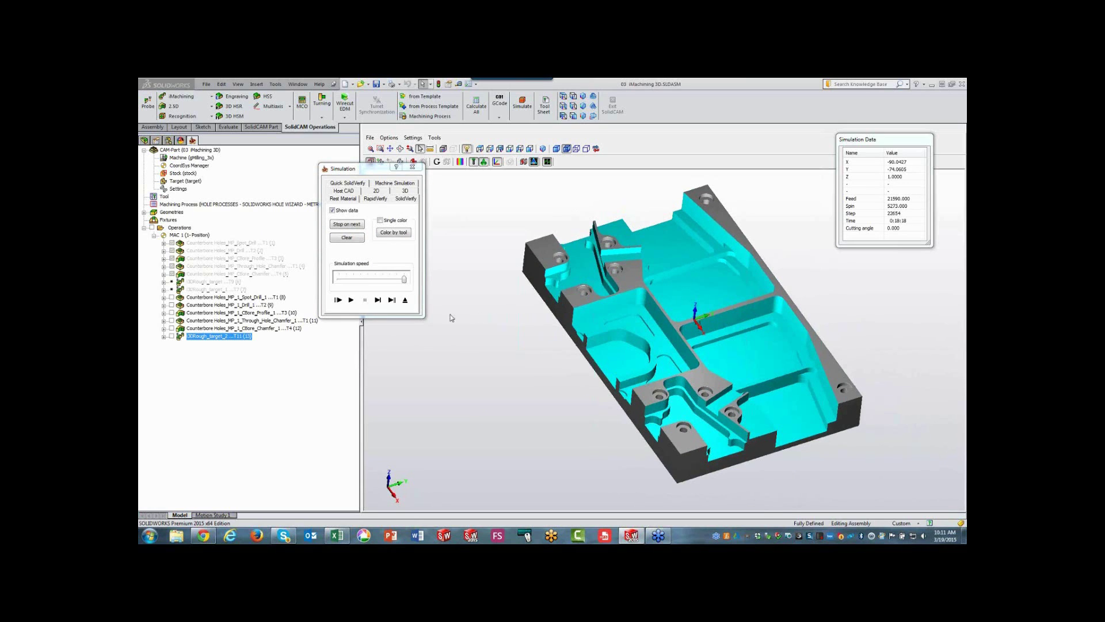
{"action": "left_click", "coordinate": [406, 300]}
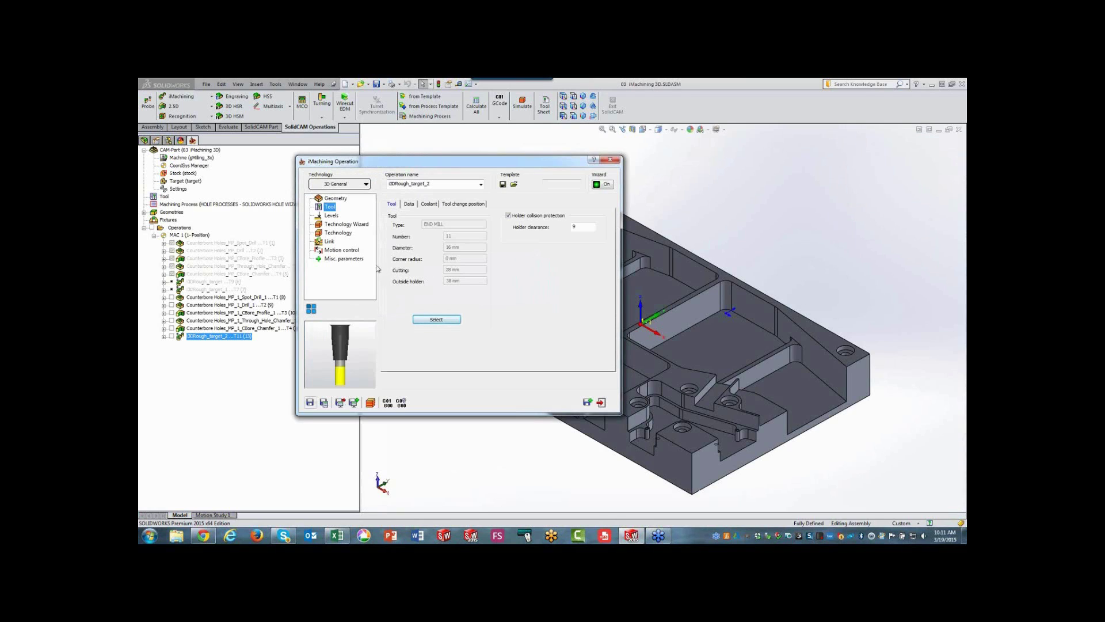
Switch the roughing to tool 9, the 16 mm end mill, then recalculate and simulate
{"action": "left_click", "coordinate": [433, 321]}
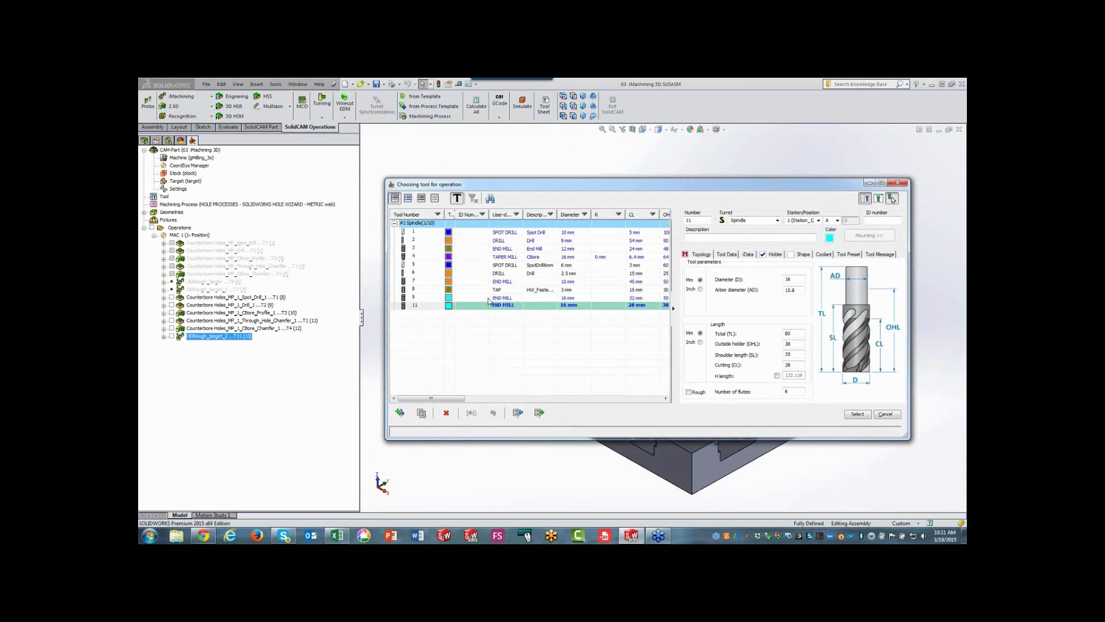
{"action": "left_click", "coordinate": [489, 298]}
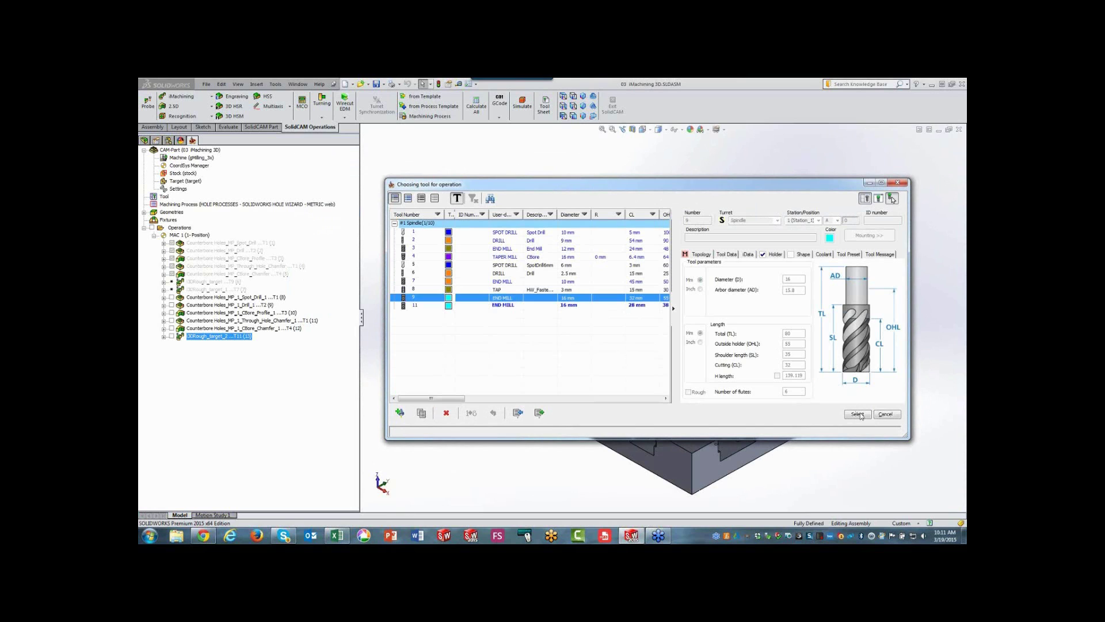
{"action": "left_click", "coordinate": [864, 415]}
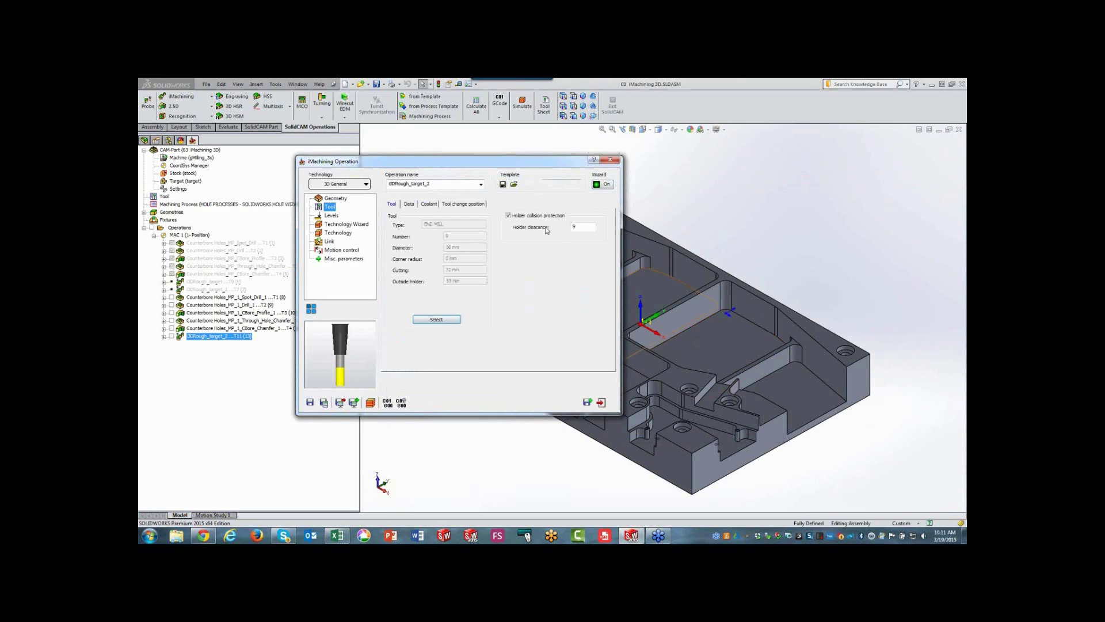
{"action": "left_click", "coordinate": [326, 402]}
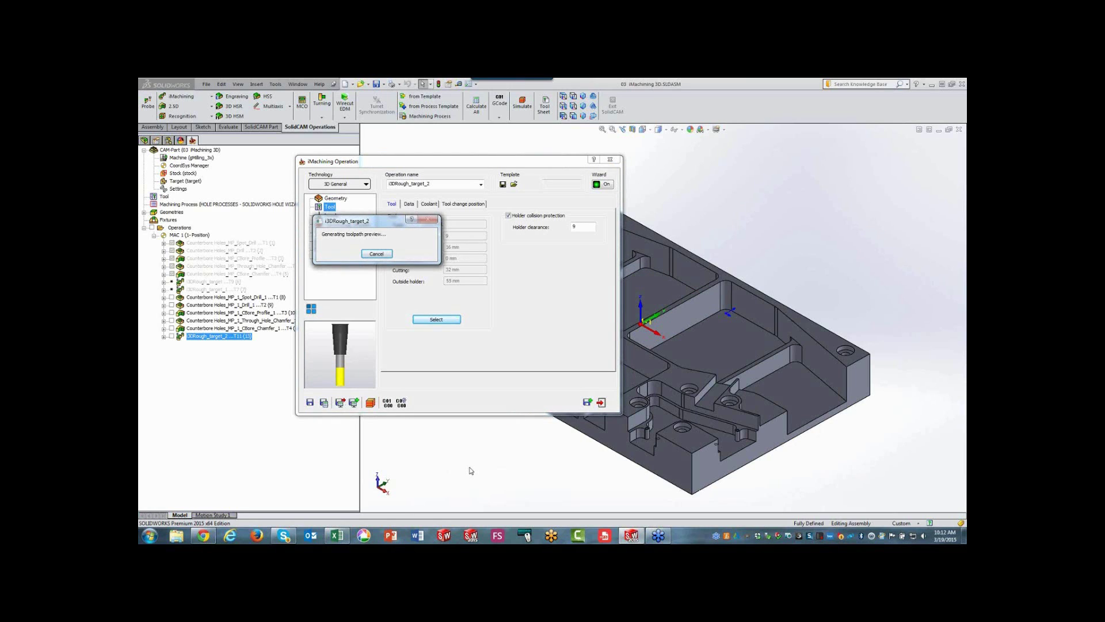
{"action": "left_click", "coordinate": [370, 403]}
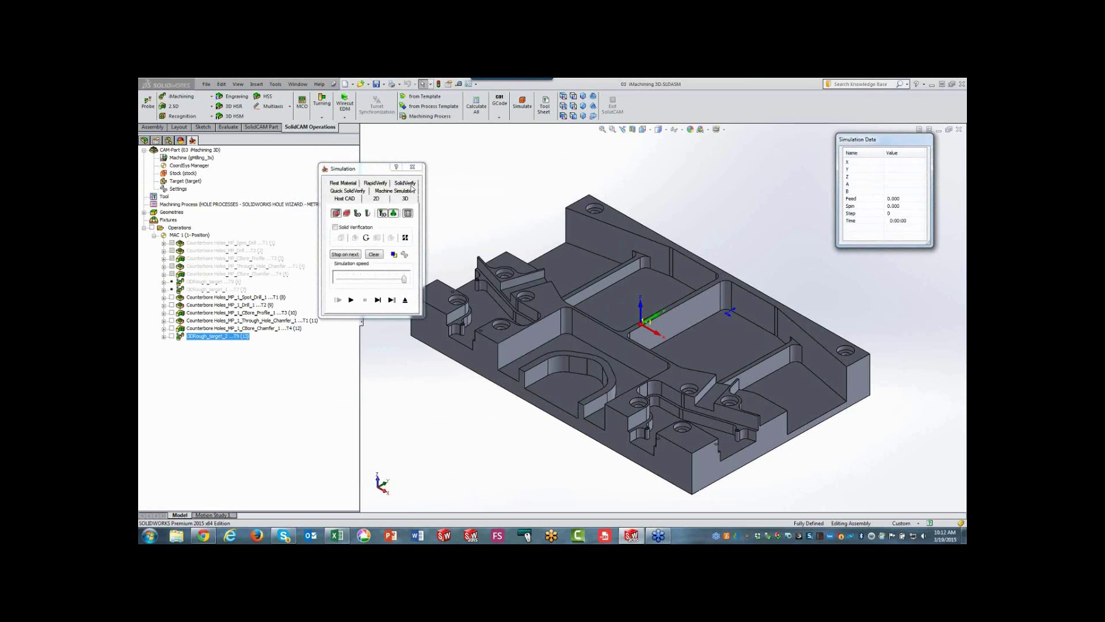
Play and pause the recalculated roughing simulation, then exit back to the operation
{"action": "left_click", "coordinate": [351, 299]}
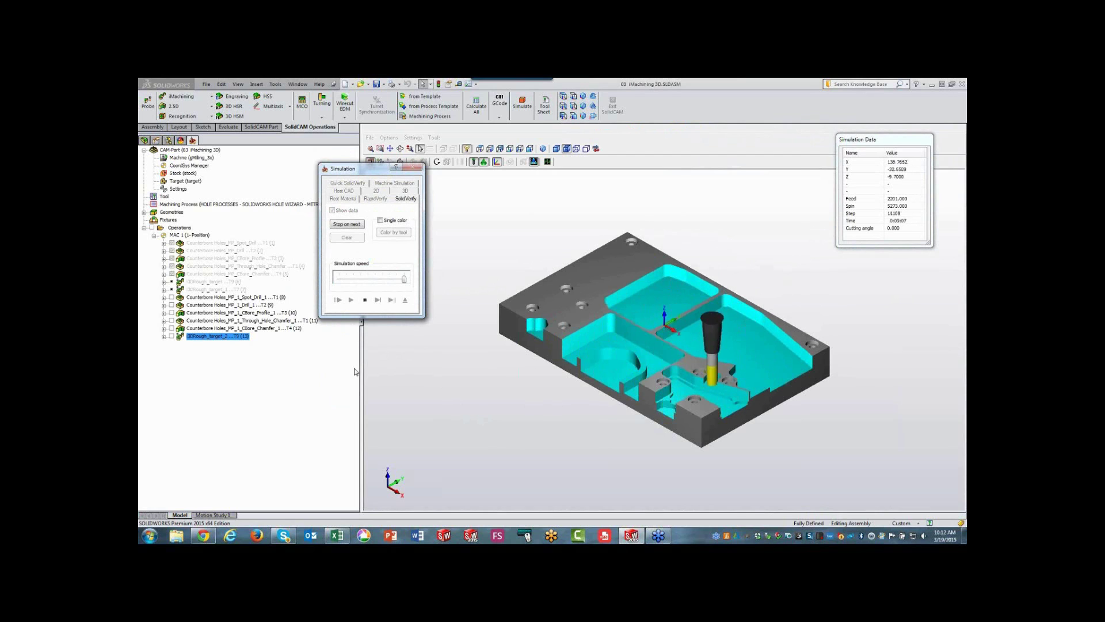
{"action": "left_click", "coordinate": [365, 300]}
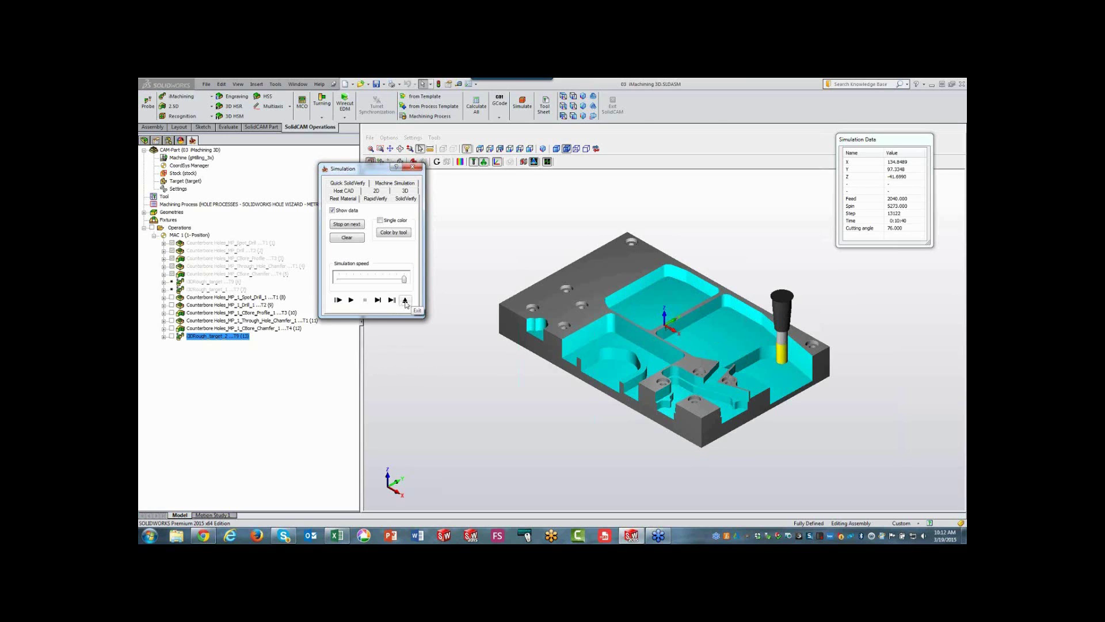
{"action": "left_click", "coordinate": [405, 301]}
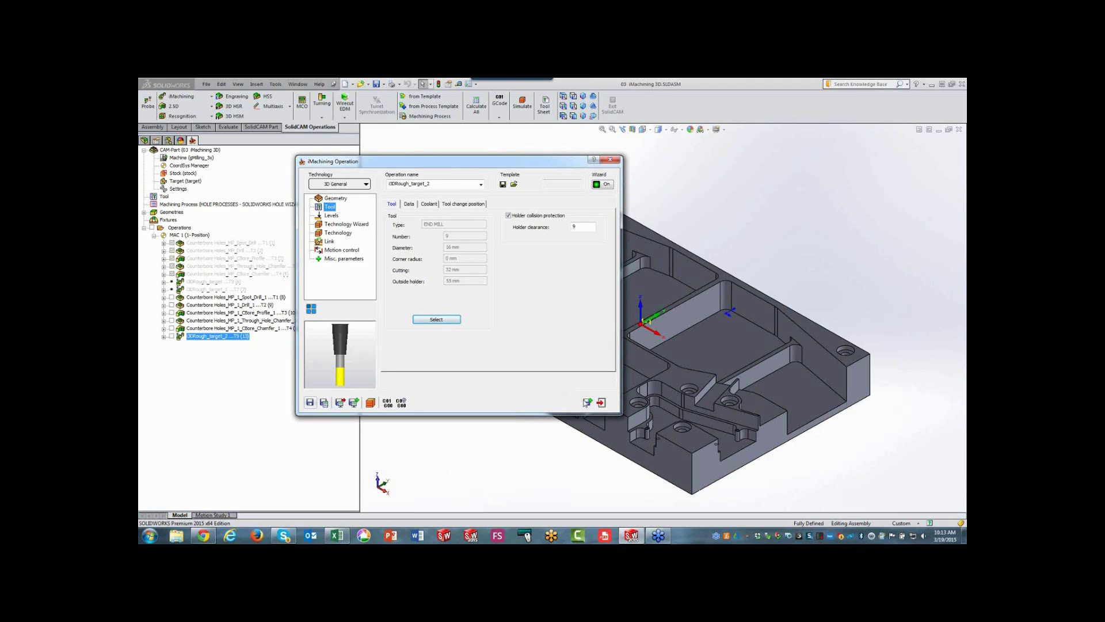
Create the rest-rough operation 3DRough_target_3 using tool 7, the 10 mm end mill
{"action": "left_click", "coordinate": [586, 403]}
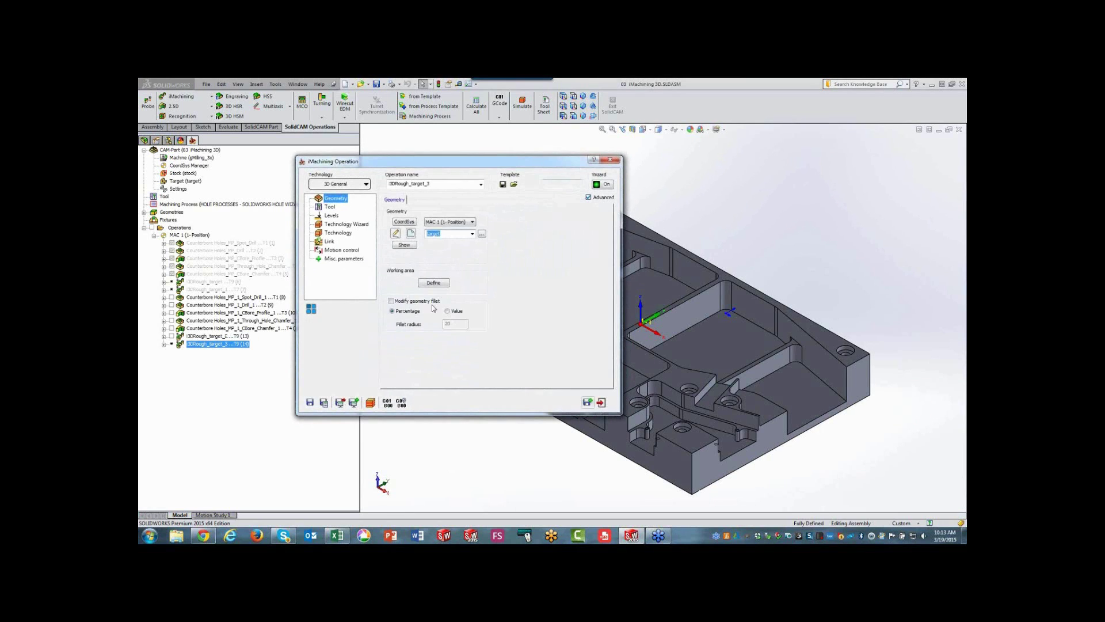
{"action": "left_click", "coordinate": [331, 207]}
{"action": "left_click", "coordinate": [432, 320]}
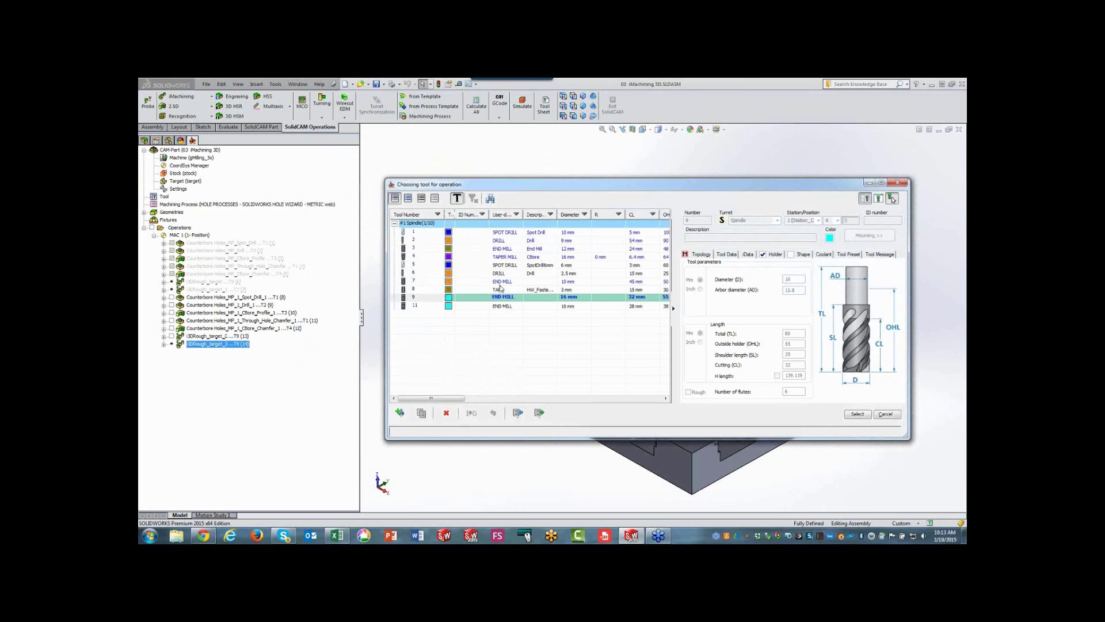
{"action": "left_click", "coordinate": [501, 281]}
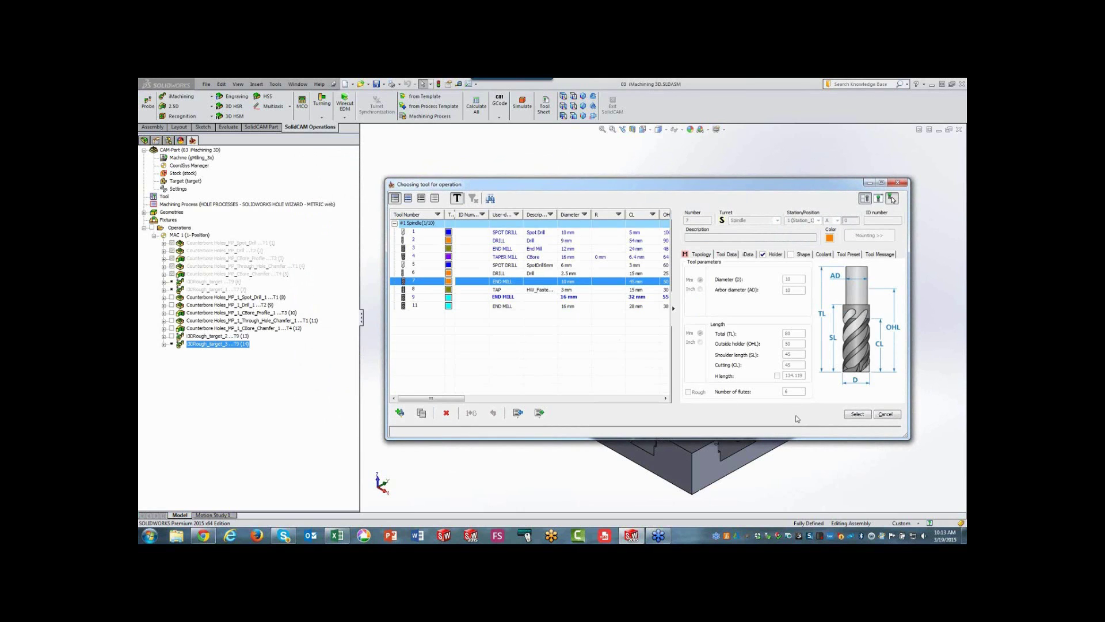
{"action": "left_click", "coordinate": [863, 416]}
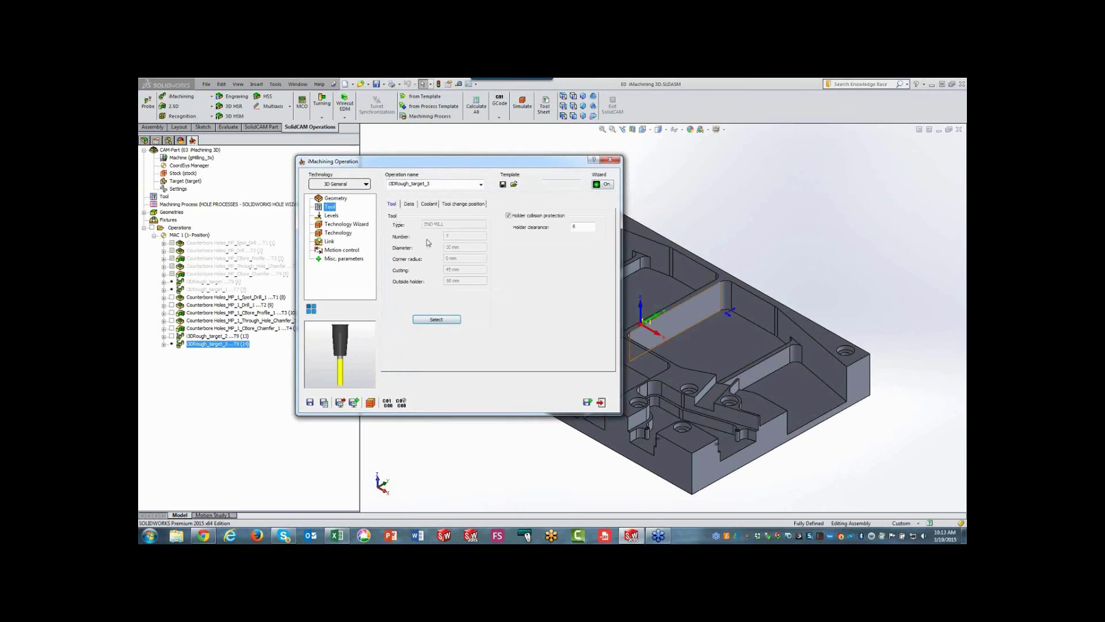
Set a constant 0.3 scallop and calculate the 3DRough_target_3 toolpath
{"action": "left_click", "coordinate": [349, 233]}
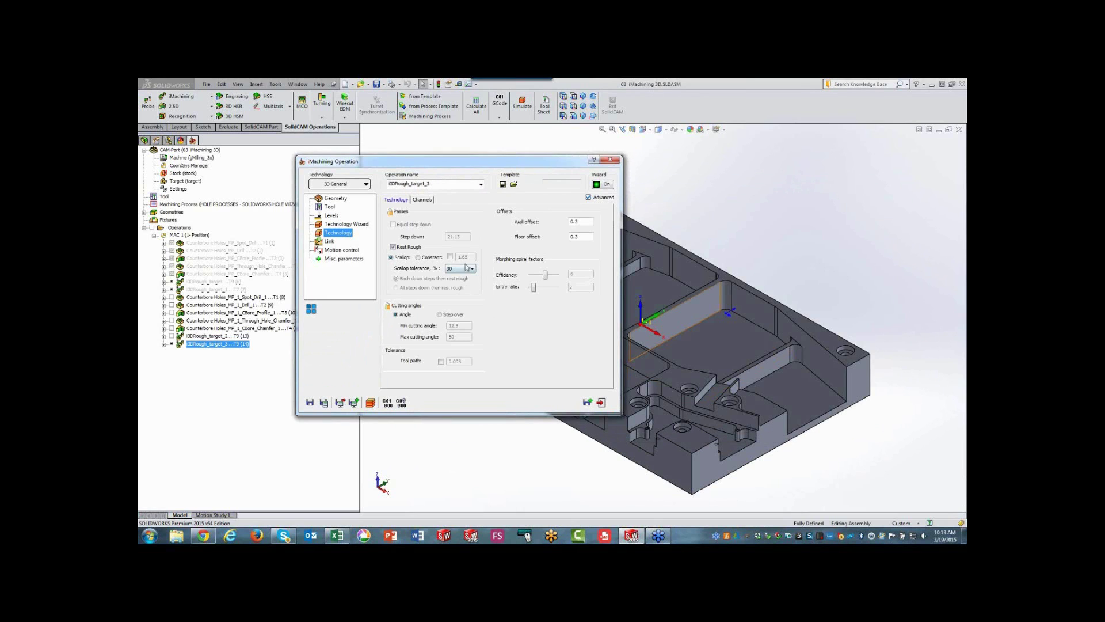
{"action": "left_click", "coordinate": [451, 257]}
{"action": "double_click", "coordinate": [459, 258]}
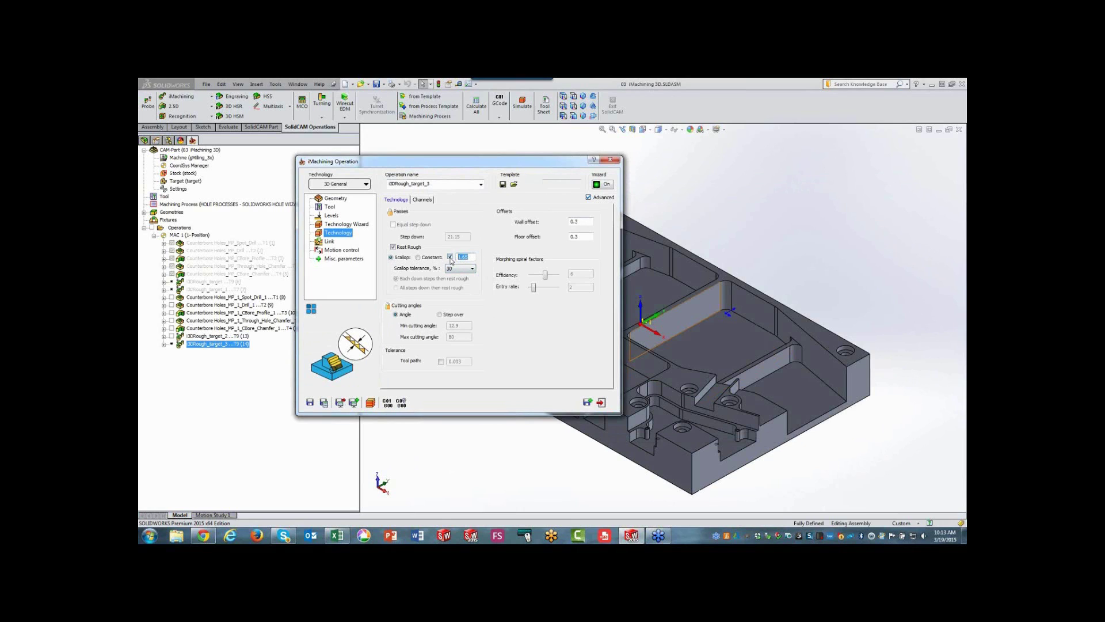
{"action": "type", "text": "0.3"}
{"action": "left_click", "coordinate": [323, 404]}
Open the rest-rough toolpath simulation in Top view and move its panels aside
{"action": "left_click", "coordinate": [370, 402]}
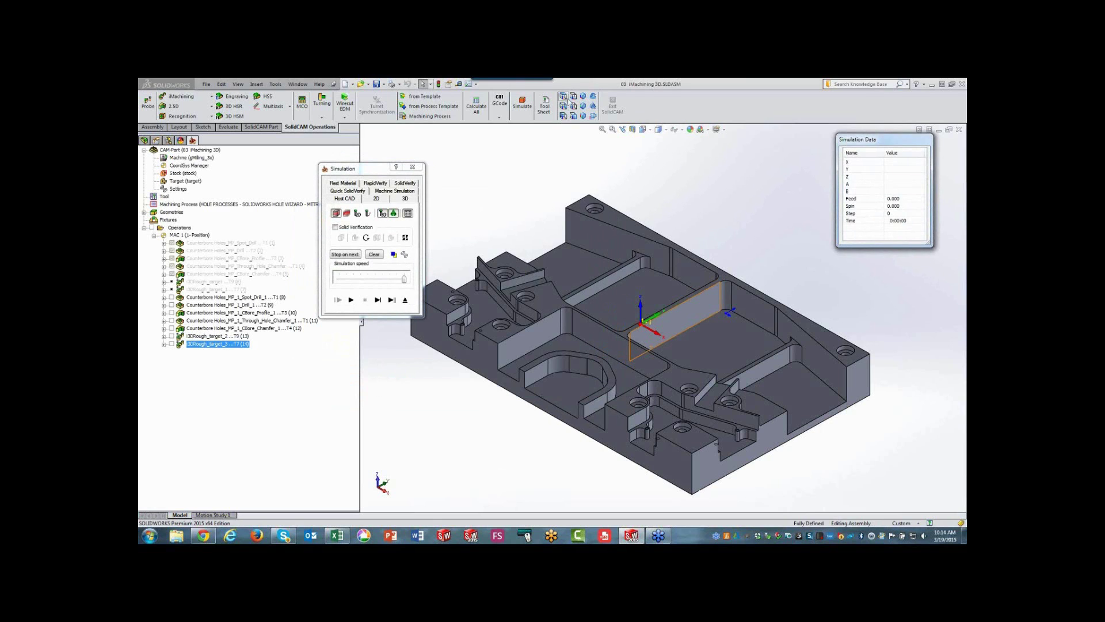
{"action": "left_click", "coordinate": [564, 97]}
{"action": "left_click_drag", "start_coordinate": [357, 168], "coordinate": [308, 157]}
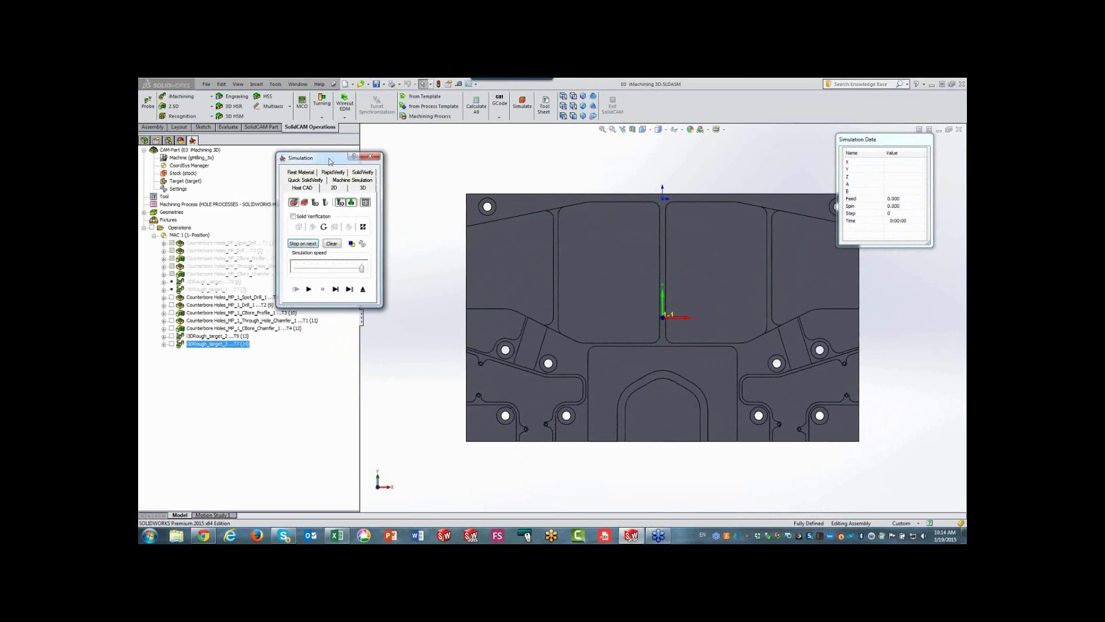
{"action": "left_click_drag", "start_coordinate": [874, 146], "coordinate": [906, 138]}
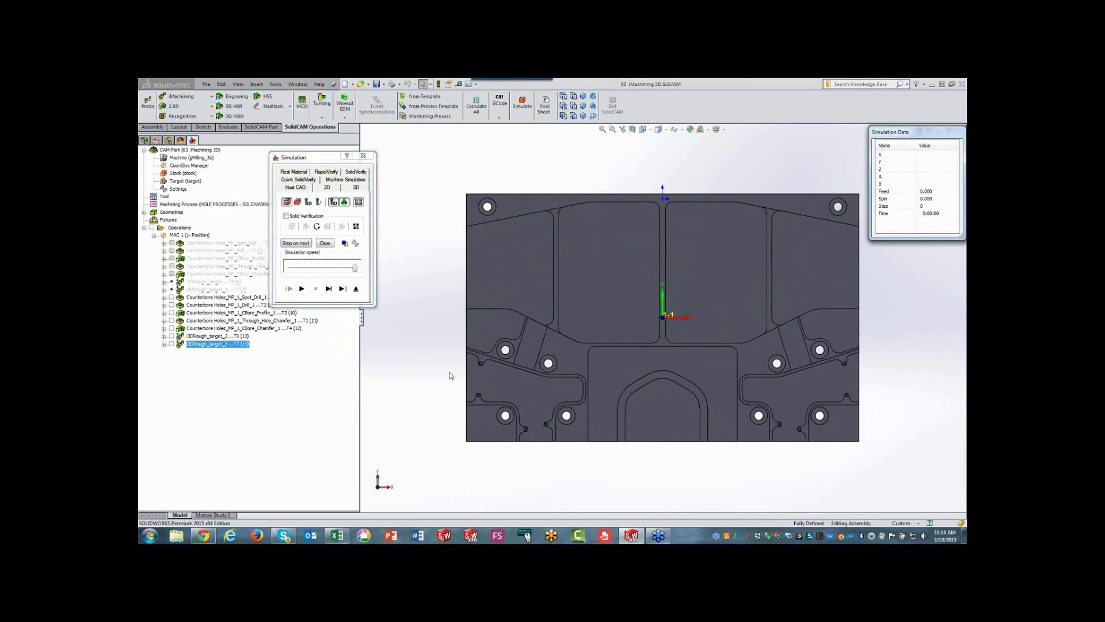
Play the simulation from above, zooming in and out to inspect the toolpaths
{"action": "left_click", "coordinate": [302, 290]}
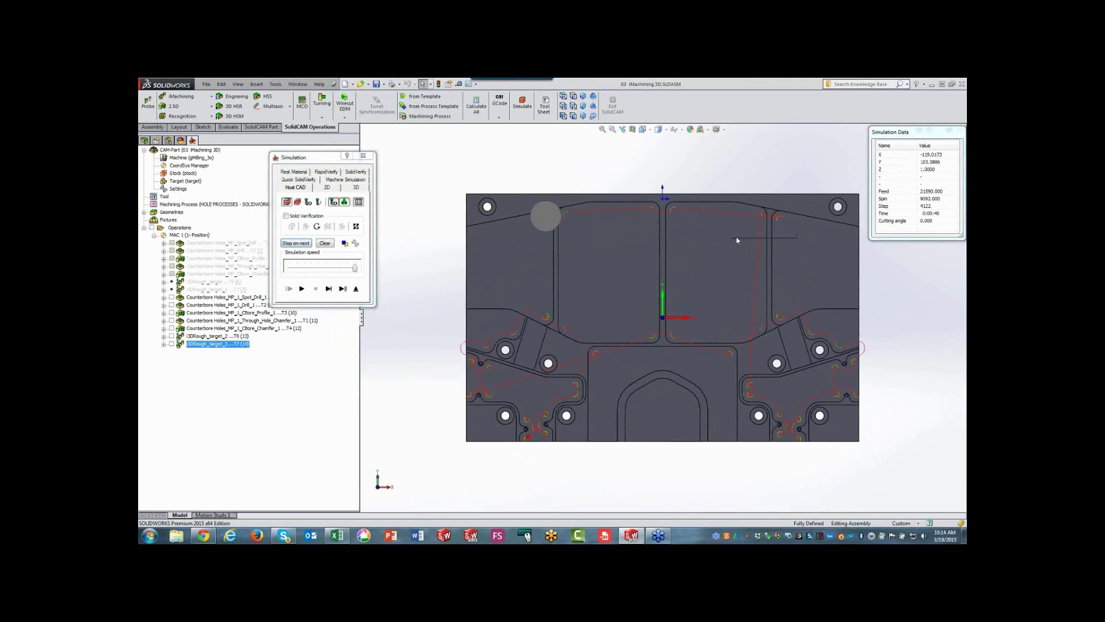
{"action": "scroll", "coordinate": [779, 240], "scroll_direction": "down", "scroll_amount": 1}
{"action": "scroll", "coordinate": [783, 245], "scroll_direction": "down", "scroll_amount": 1}
{"action": "scroll", "coordinate": [800, 417], "scroll_direction": "up", "scroll_amount": 2}
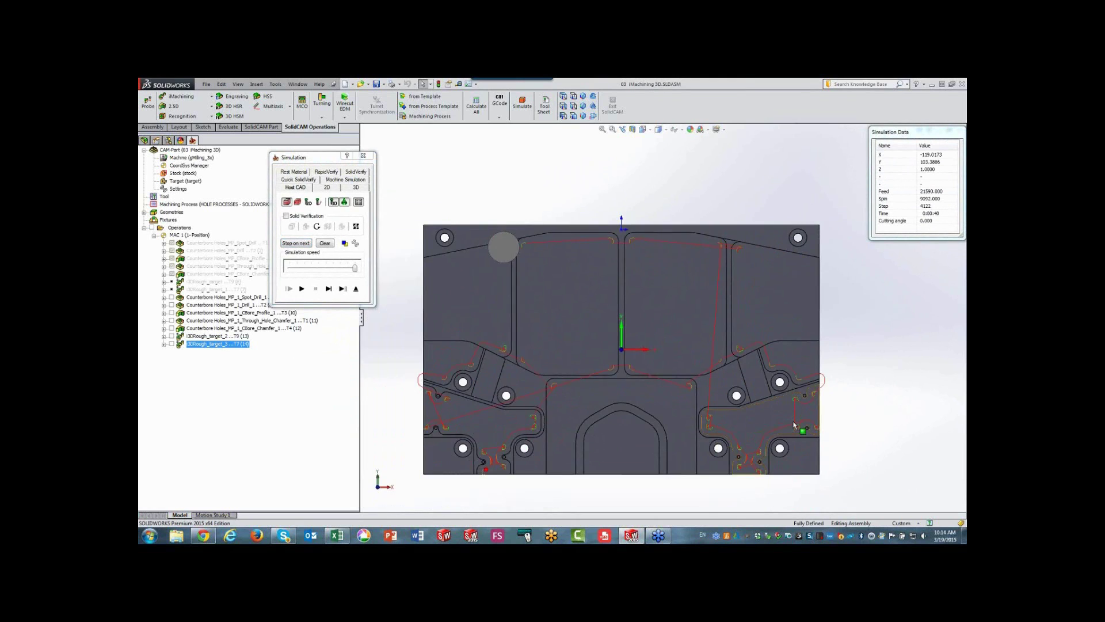
{"action": "scroll", "coordinate": [797, 419], "scroll_direction": "down", "scroll_amount": 3}
{"action": "scroll", "coordinate": [784, 412], "scroll_direction": "down", "scroll_amount": 1}
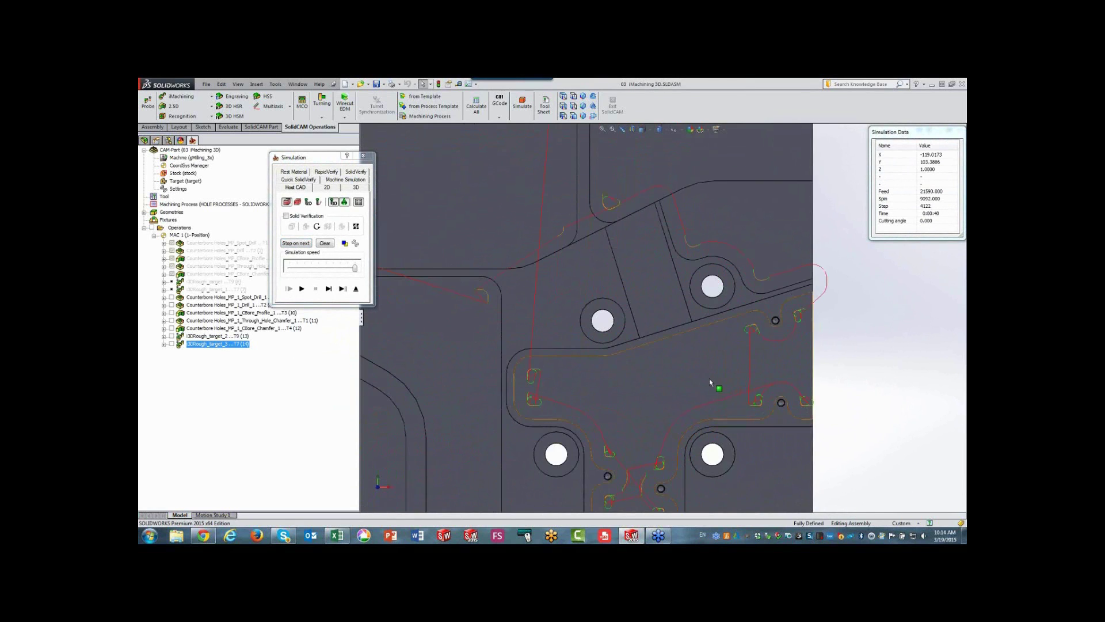
{"action": "scroll", "coordinate": [637, 424], "scroll_direction": "up", "scroll_amount": 1}
{"action": "scroll", "coordinate": [630, 424], "scroll_direction": "up", "scroll_amount": 1}
{"action": "scroll", "coordinate": [533, 413], "scroll_direction": "up", "scroll_amount": 1}
{"action": "scroll", "coordinate": [507, 340], "scroll_direction": "up", "scroll_amount": 1}
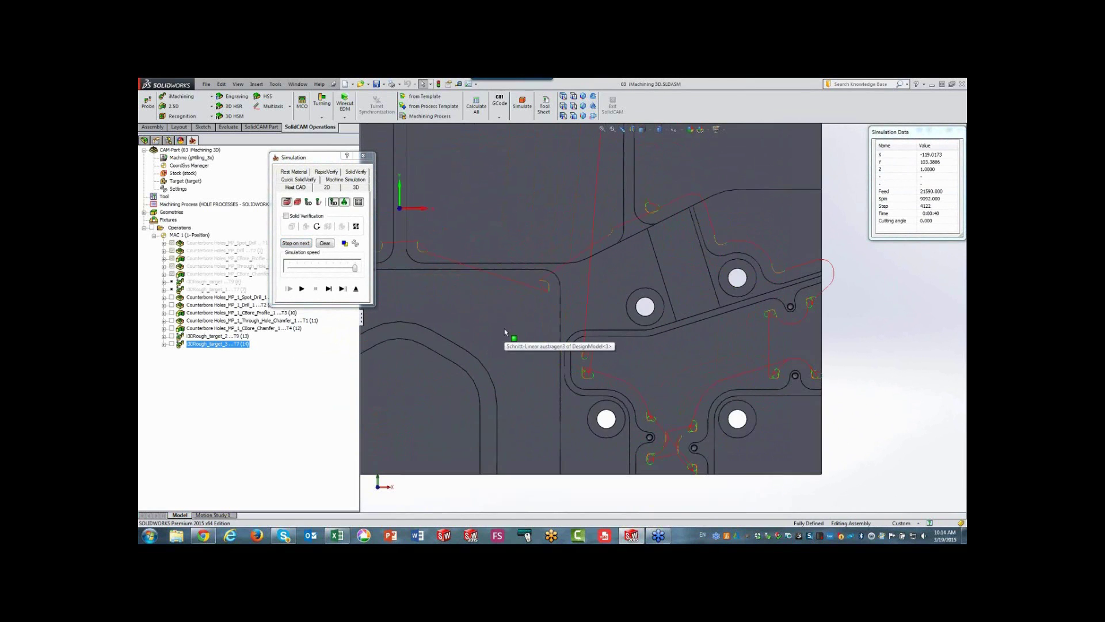
{"action": "scroll", "coordinate": [506, 344], "scroll_direction": "up", "scroll_amount": 1}
{"action": "scroll", "coordinate": [505, 343], "scroll_direction": "up", "scroll_amount": 1}
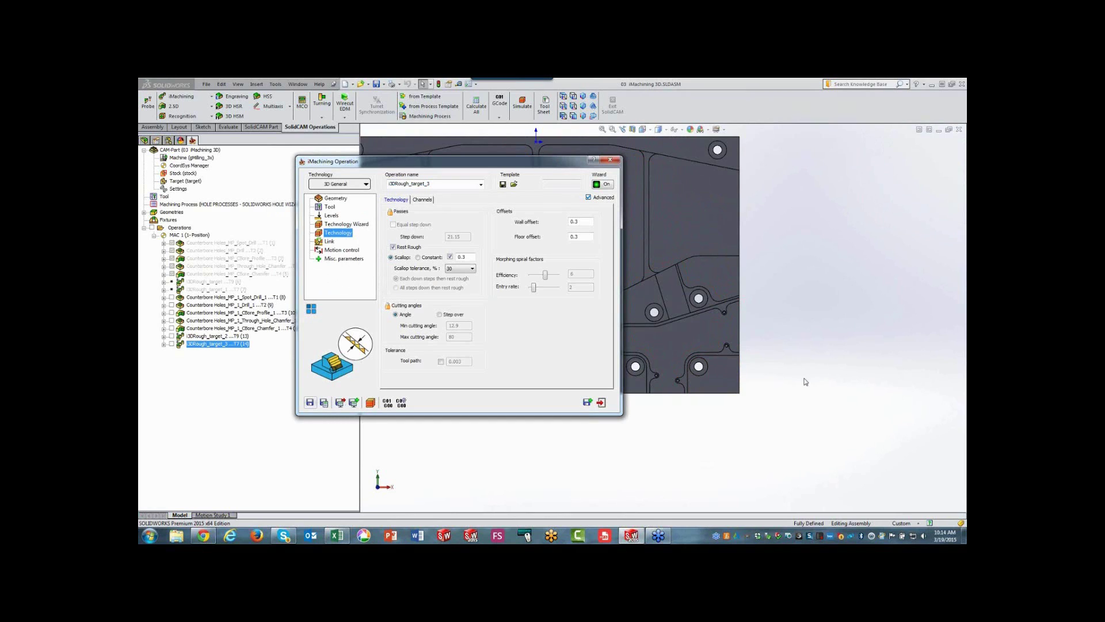
Exit the simulation, restore isometric view, select both 3D roughing operations, and show the Excel chart
{"action": "left_click", "coordinate": [601, 402]}
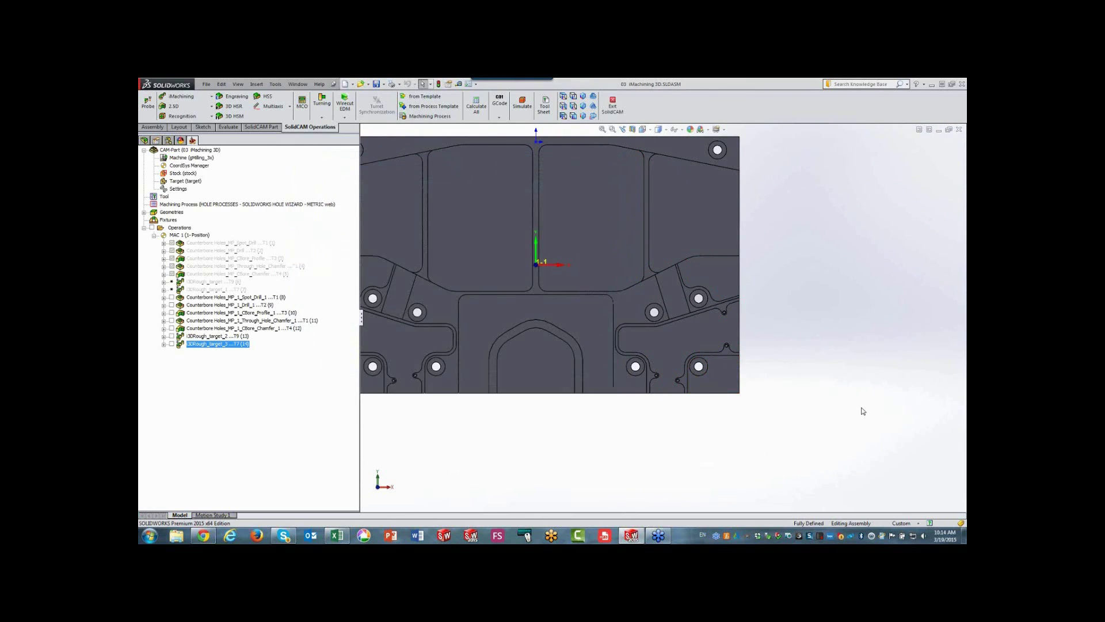
{"action": "key", "text": "ctrl+7"}
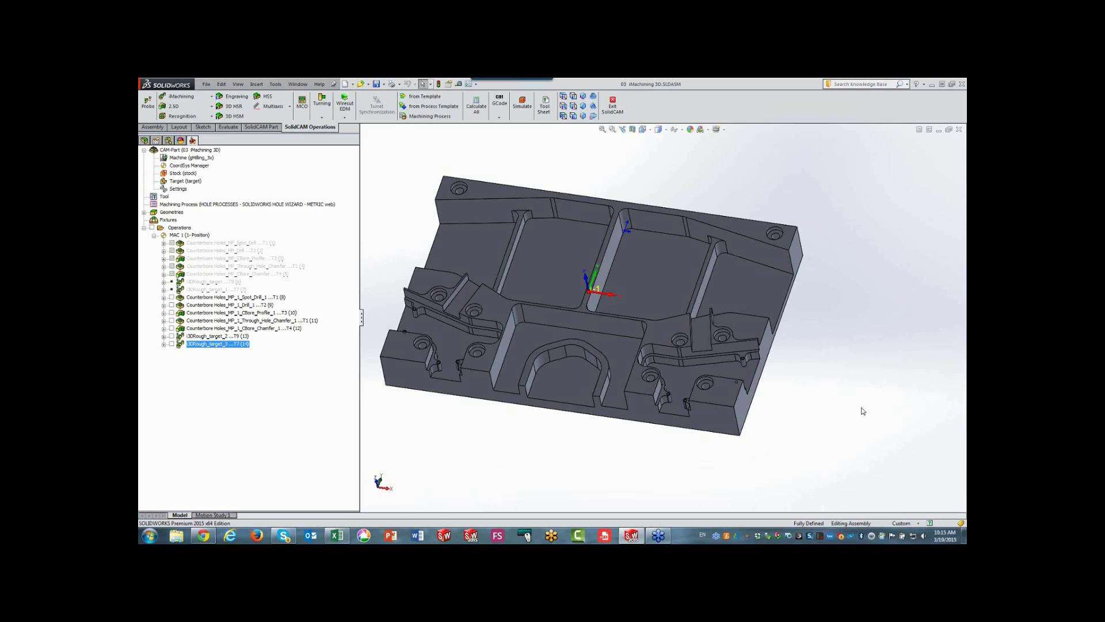
{"action": "left_click", "coordinate": [216, 336], "text": "shift"}
{"action": "left_click", "coordinate": [339, 537]}
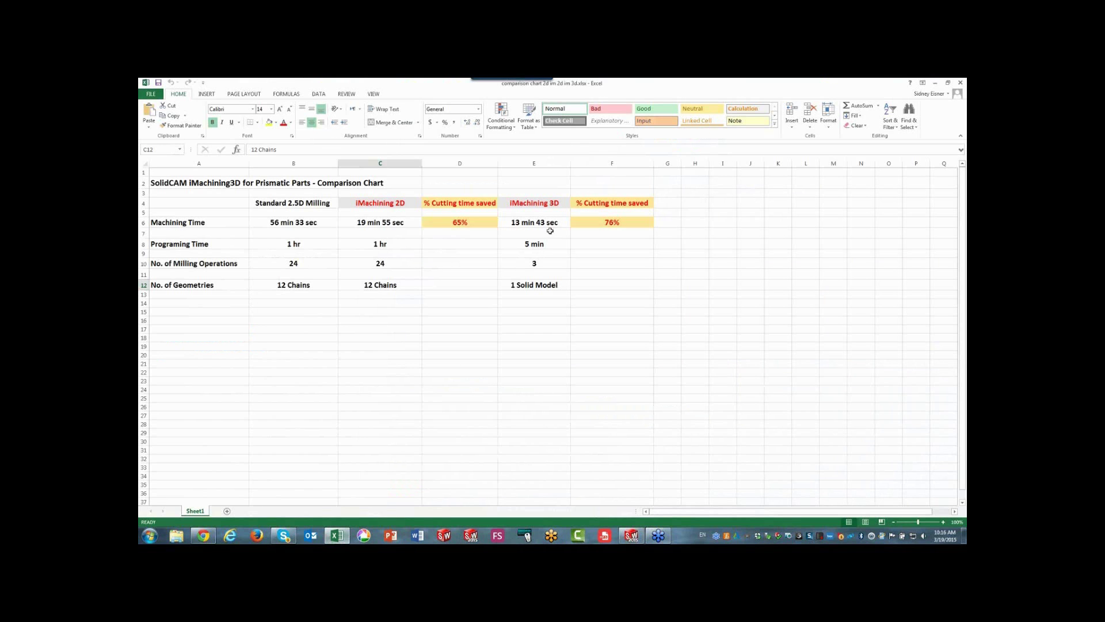
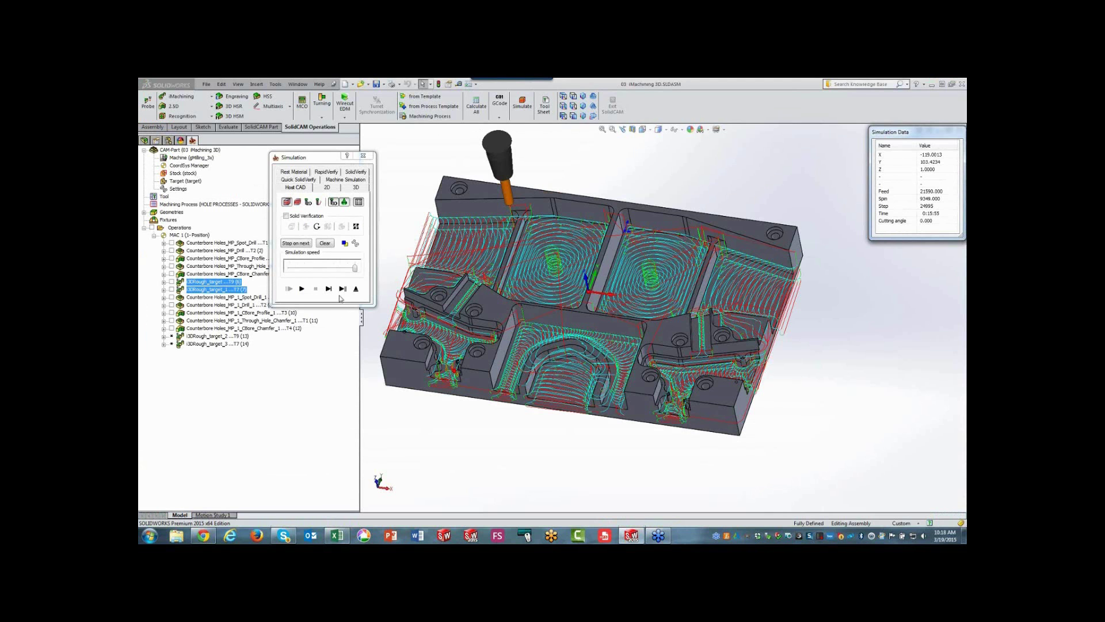
Exit the toolpath simulation to return to the plain machined part
{"action": "left_click", "coordinate": [356, 289]}
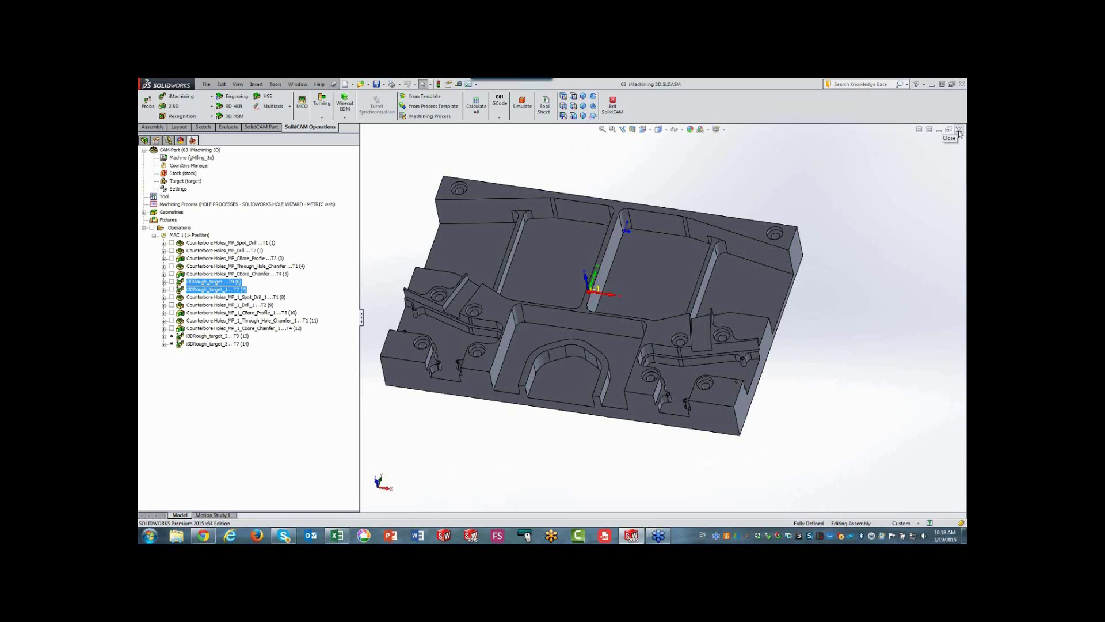
Close the iMachining 3D part and open the CAM-Part 04 multi side.prz instead
{"action": "left_click", "coordinate": [960, 131]}
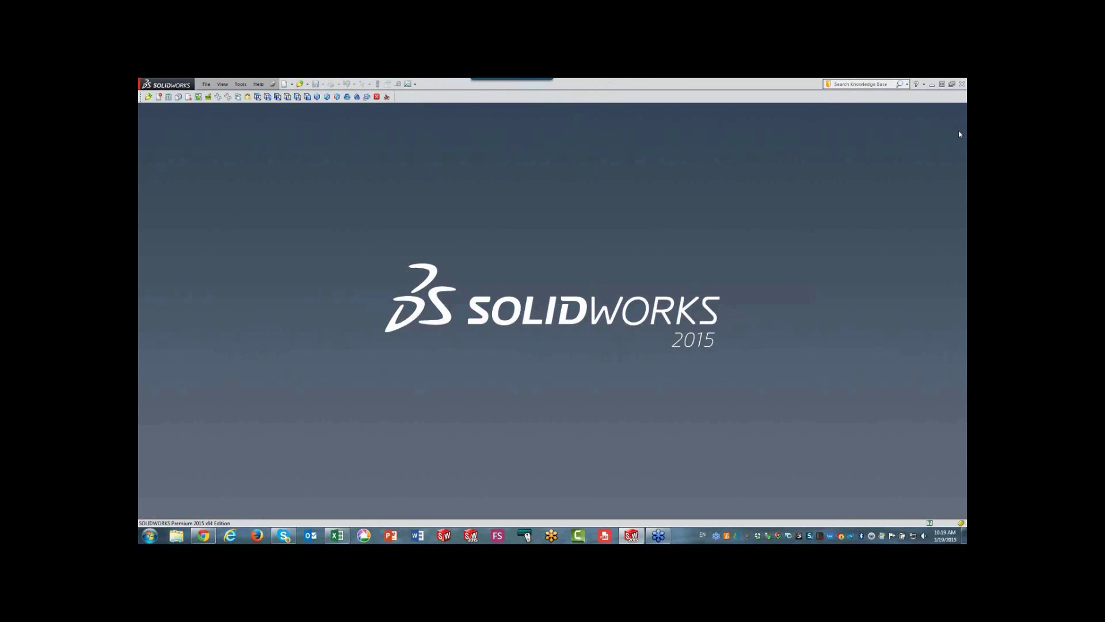
{"action": "left_click", "coordinate": [147, 97]}
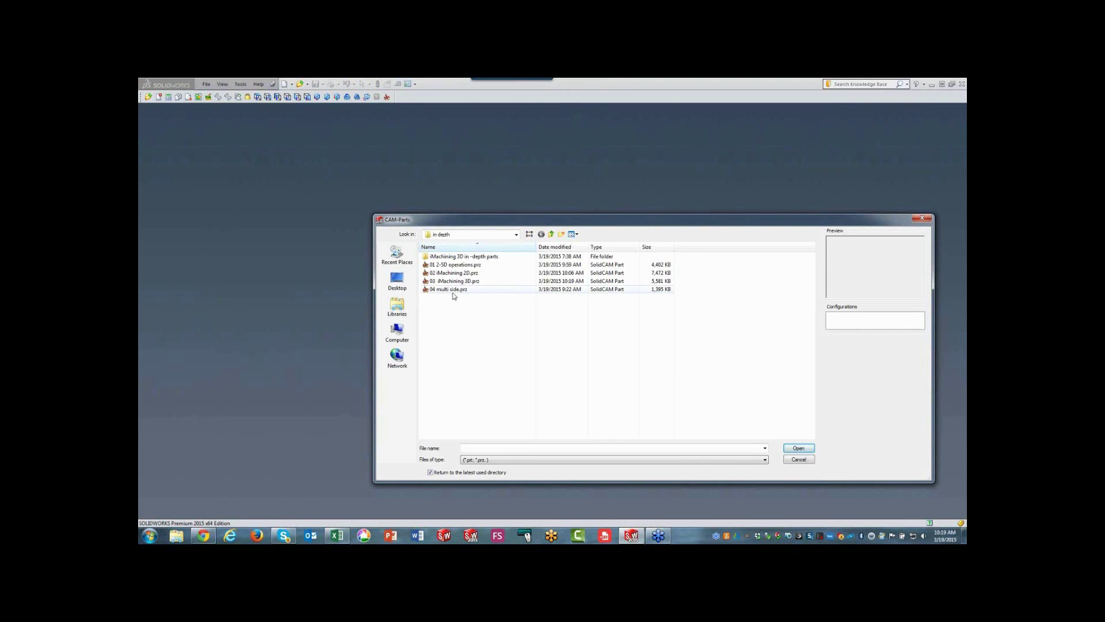
{"action": "left_click", "coordinate": [455, 290]}
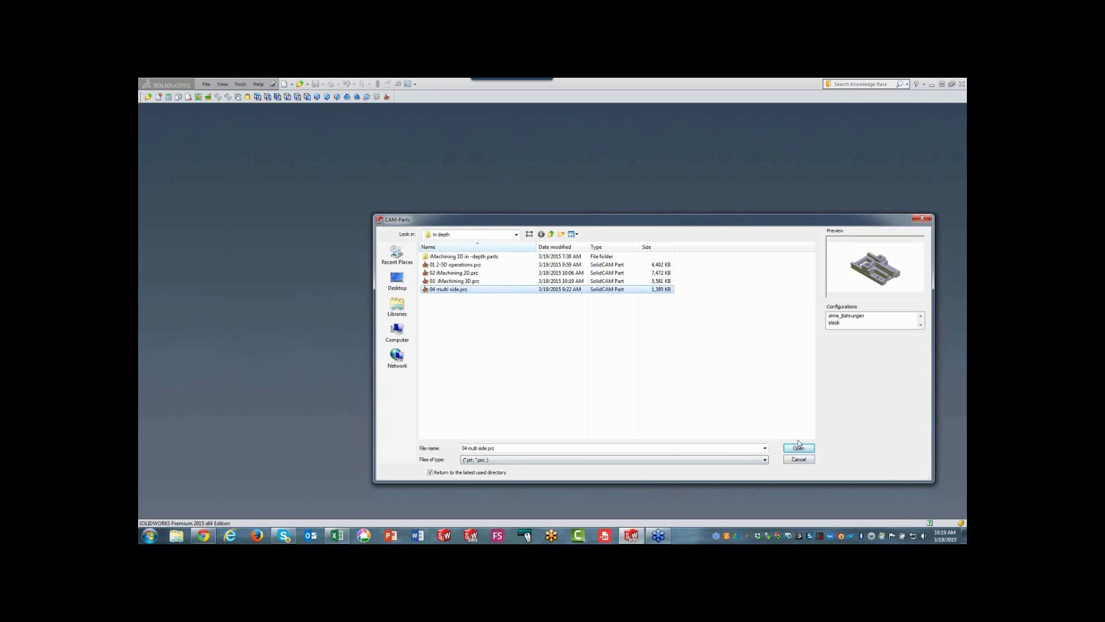
{"action": "left_click", "coordinate": [799, 448]}
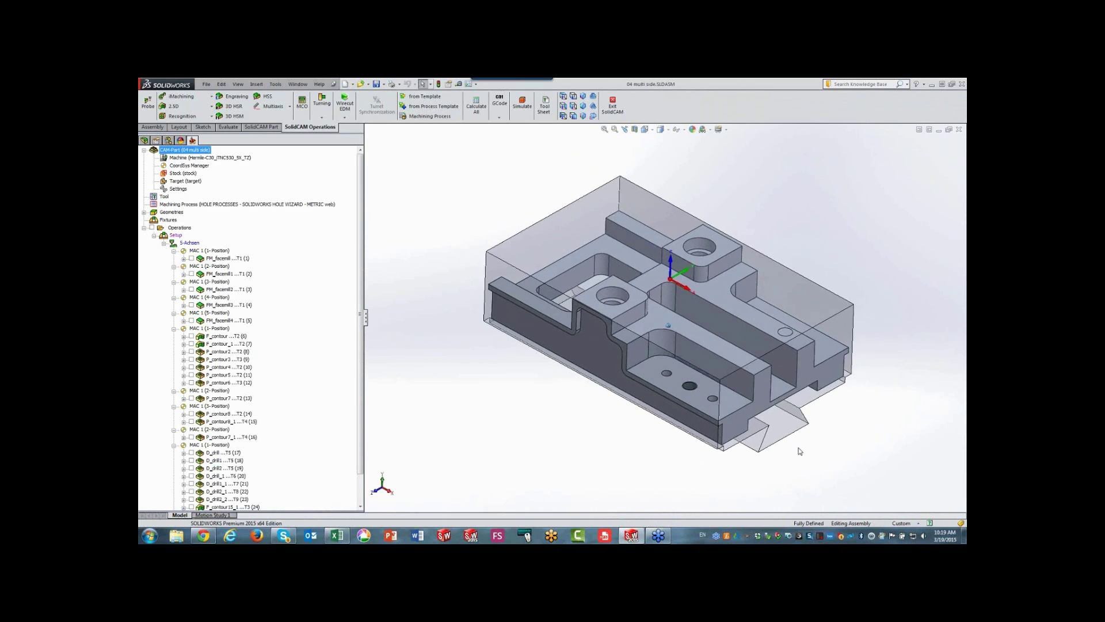
Activate a part configuration without the stock box and return to the SolidCAM Manager
{"action": "left_click", "coordinate": [168, 140]}
{"action": "double_click", "coordinate": [181, 168]}
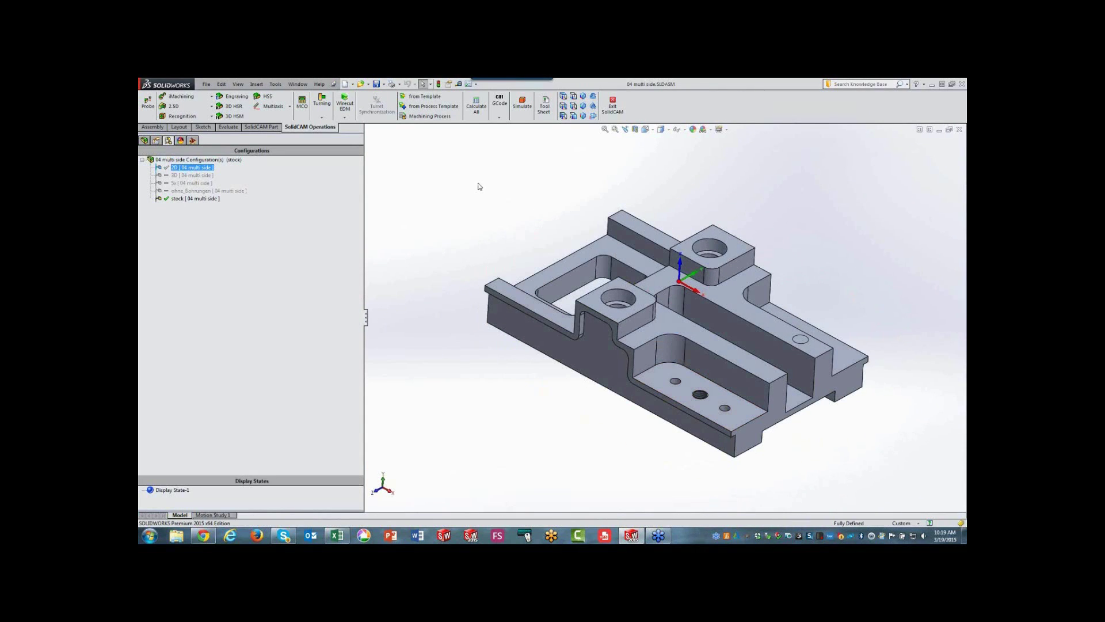
{"action": "left_click", "coordinate": [192, 175]}
{"action": "left_click", "coordinate": [192, 140]}
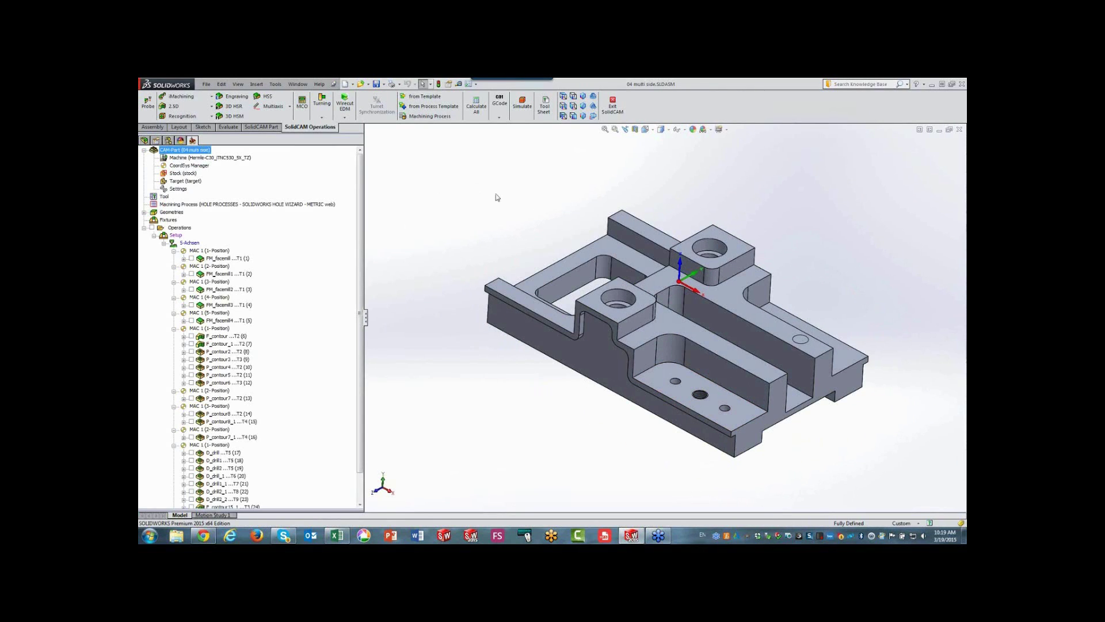
Orbit the multi-side part to inspect its faces, then restore the isometric view
{"action": "mouse_move", "coordinate": [578, 228]}
{"action": "middle_mouse_down"}
{"action": "mouse_move", "coordinate": [679, 386]}
{"action": "mouse_move", "coordinate": [593, 383]}
{"action": "middle_mouse_up"}
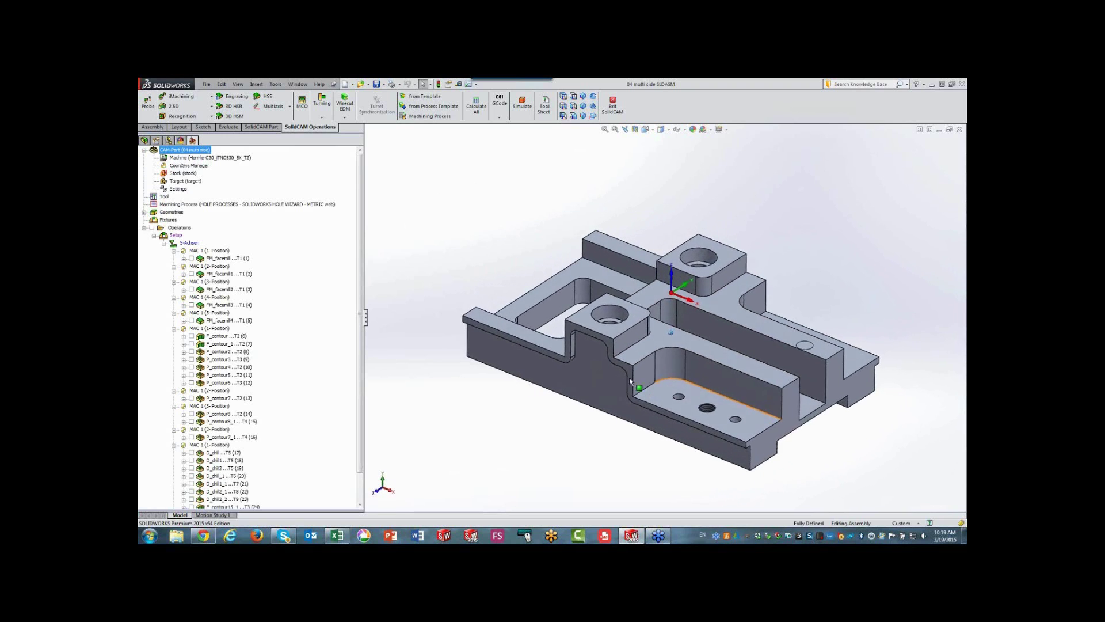
{"action": "left_click", "coordinate": [593, 384]}
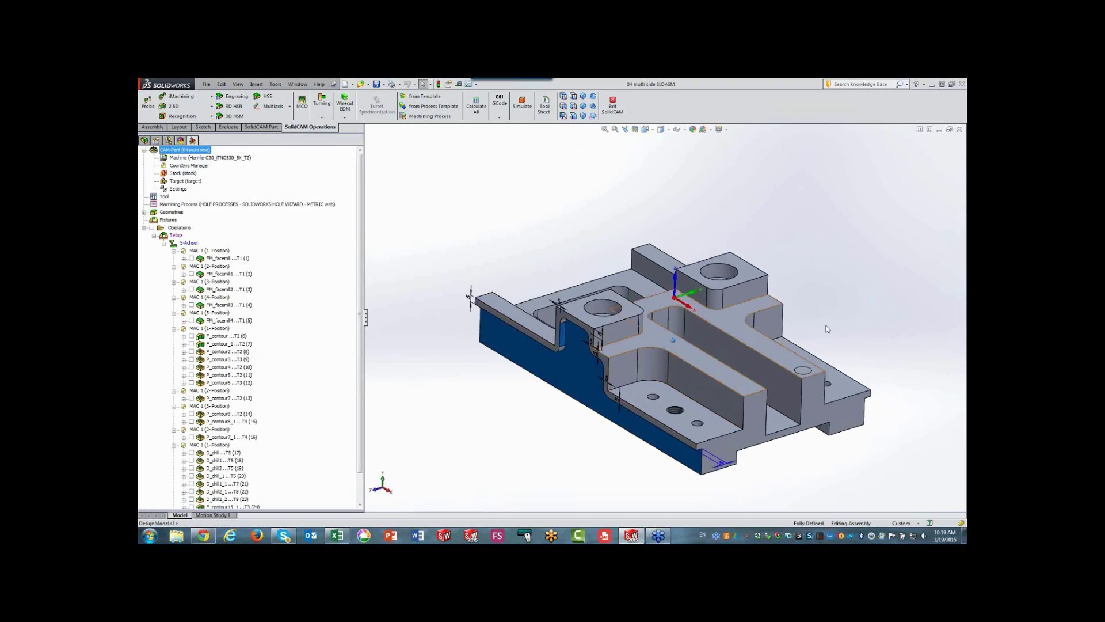
{"action": "middle_click_drag", "start_coordinate": [593, 384], "coordinate": [755, 345]}
{"action": "middle_click_drag", "start_coordinate": [744, 180], "coordinate": [806, 219]}
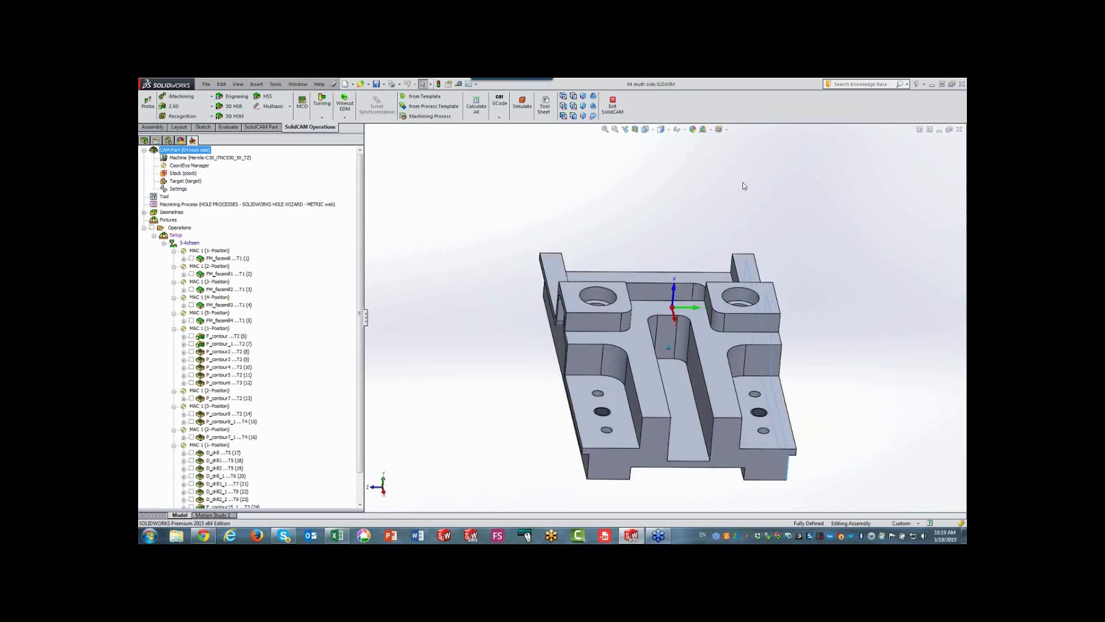
{"action": "key", "text": "ctrl+7"}
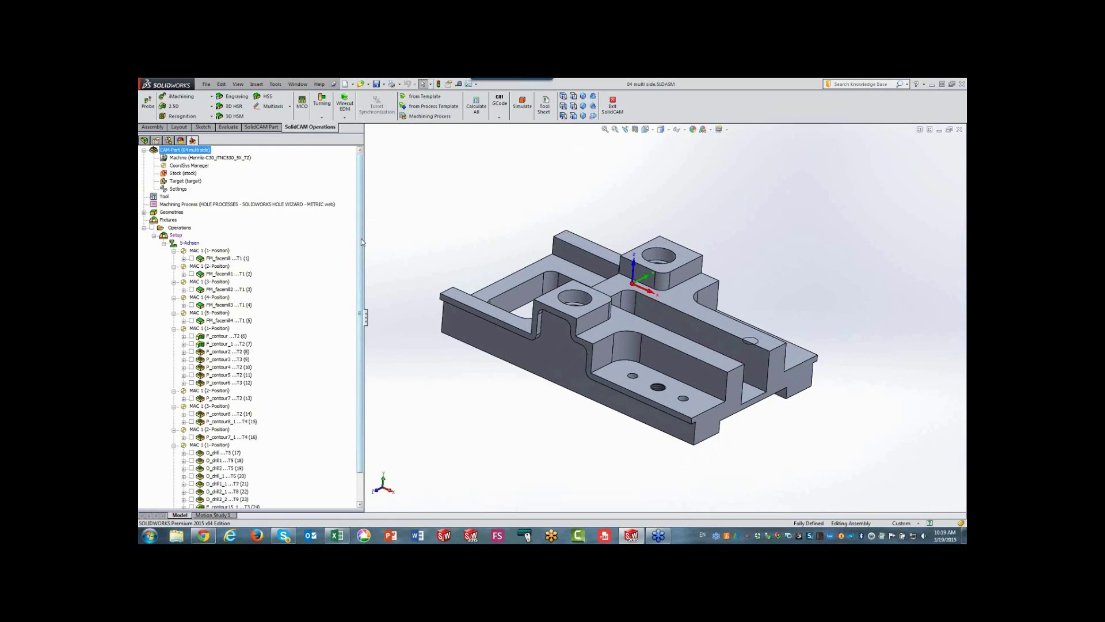
{"action": "scroll", "coordinate": [362, 242], "scroll_direction": "down", "scroll_amount": 2}
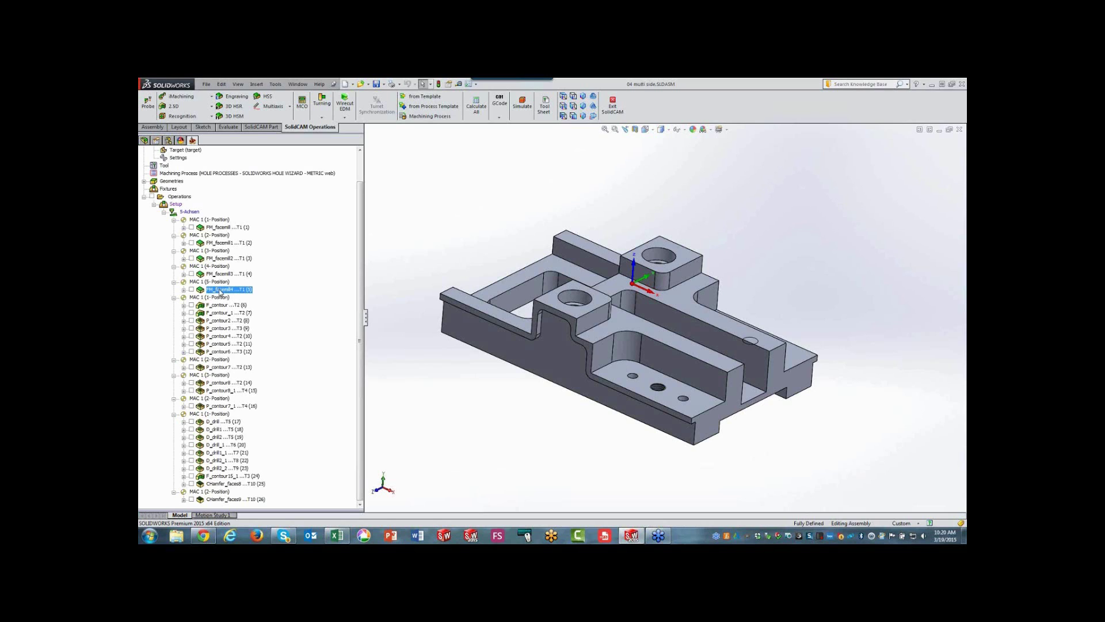
{"action": "left_click", "coordinate": [187, 98]}
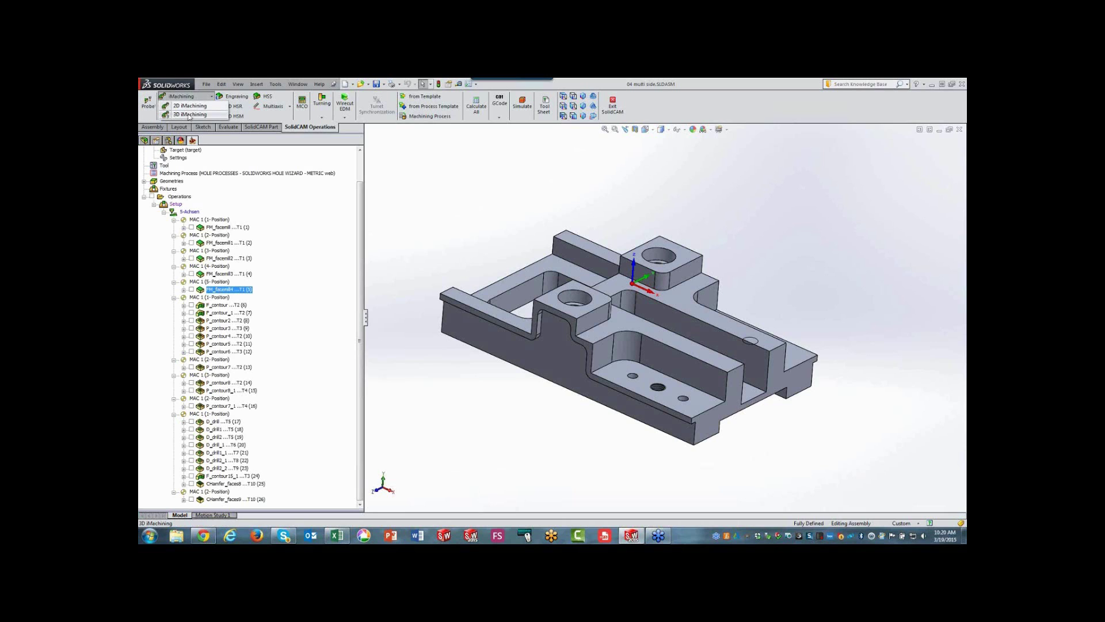
{"action": "left_click", "coordinate": [189, 114]}
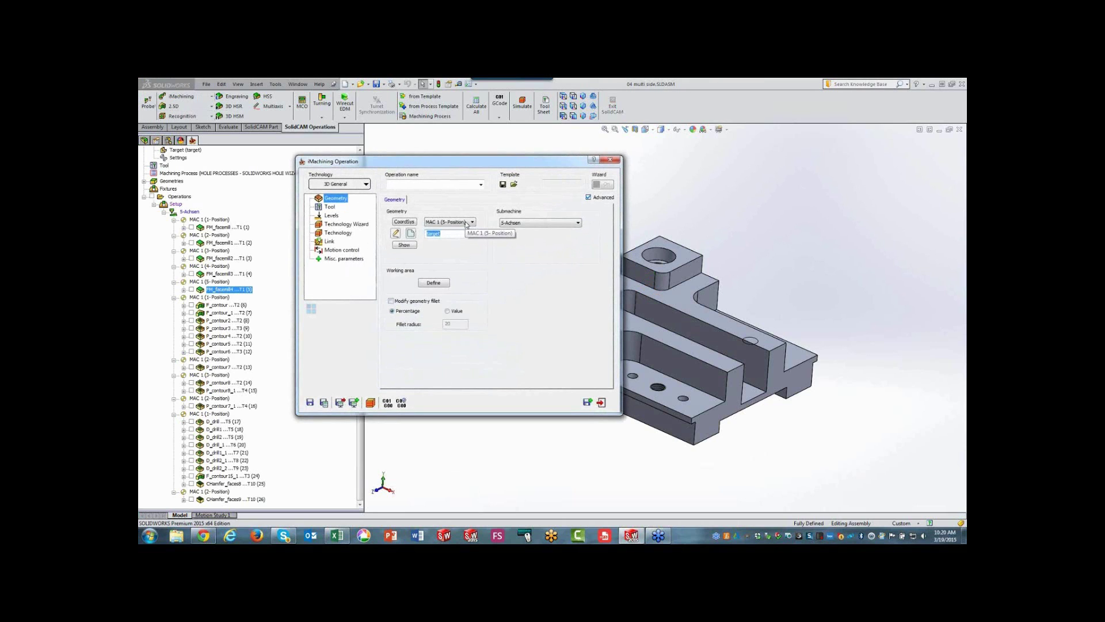
{"action": "left_click", "coordinate": [467, 224]}
{"action": "left_click", "coordinate": [456, 229]}
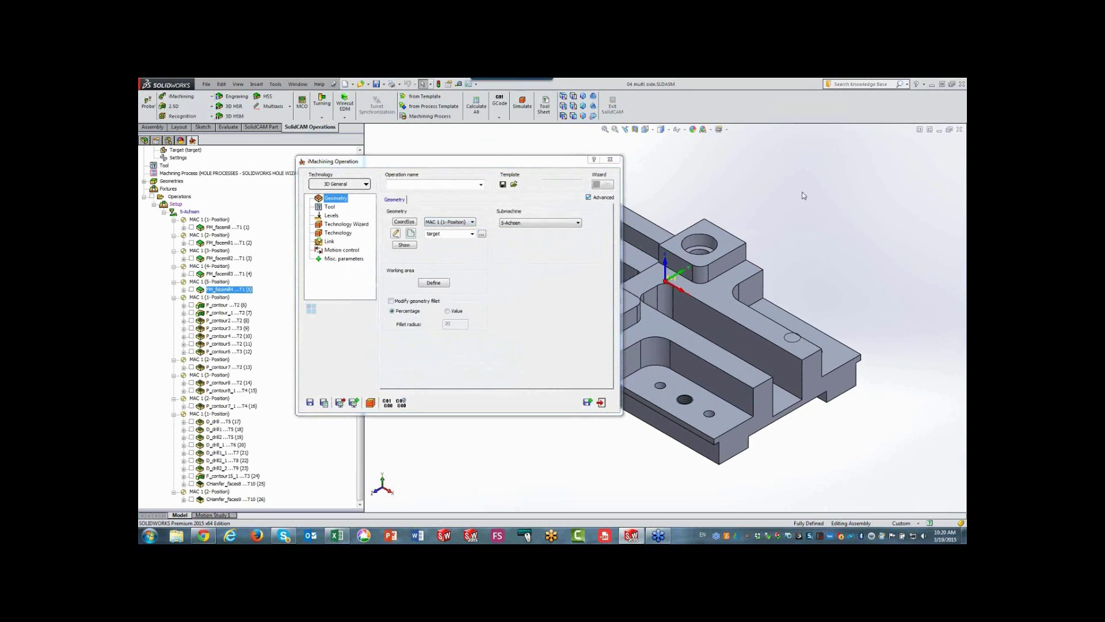
{"action": "left_click", "coordinate": [611, 159]}
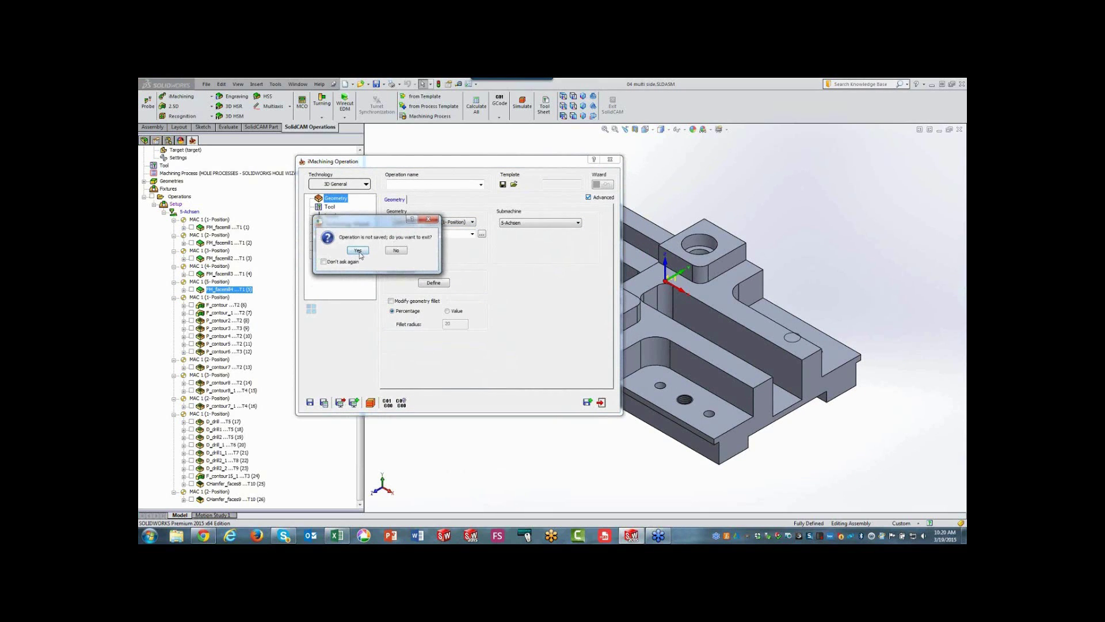
{"action": "left_click", "coordinate": [358, 251]}
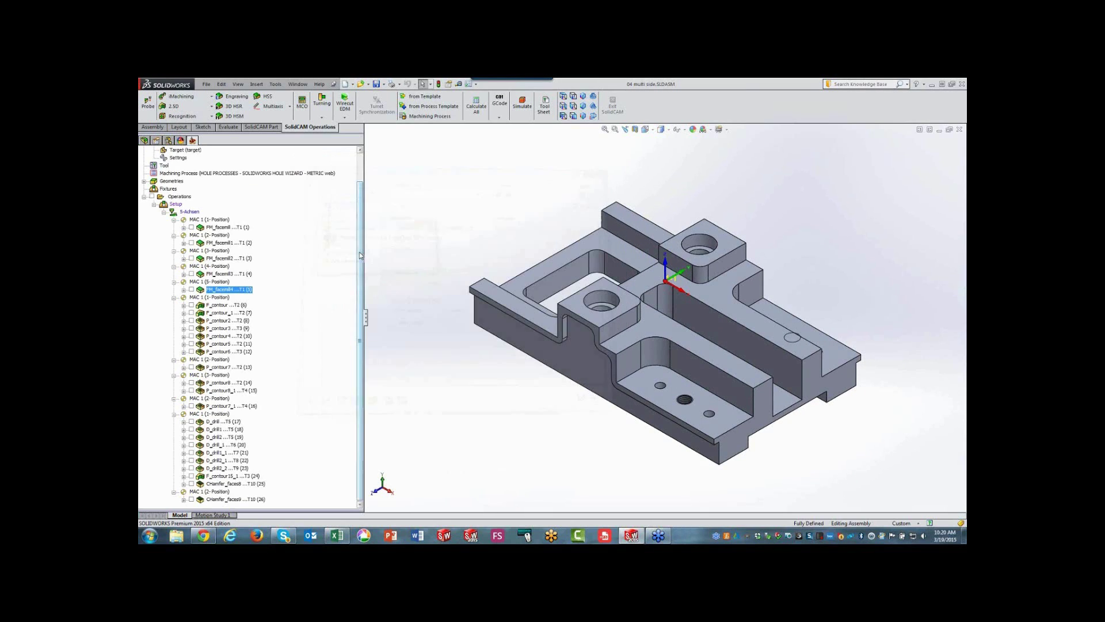
{"action": "left_click", "coordinate": [179, 197]}
{"action": "left_click", "coordinate": [522, 105]}
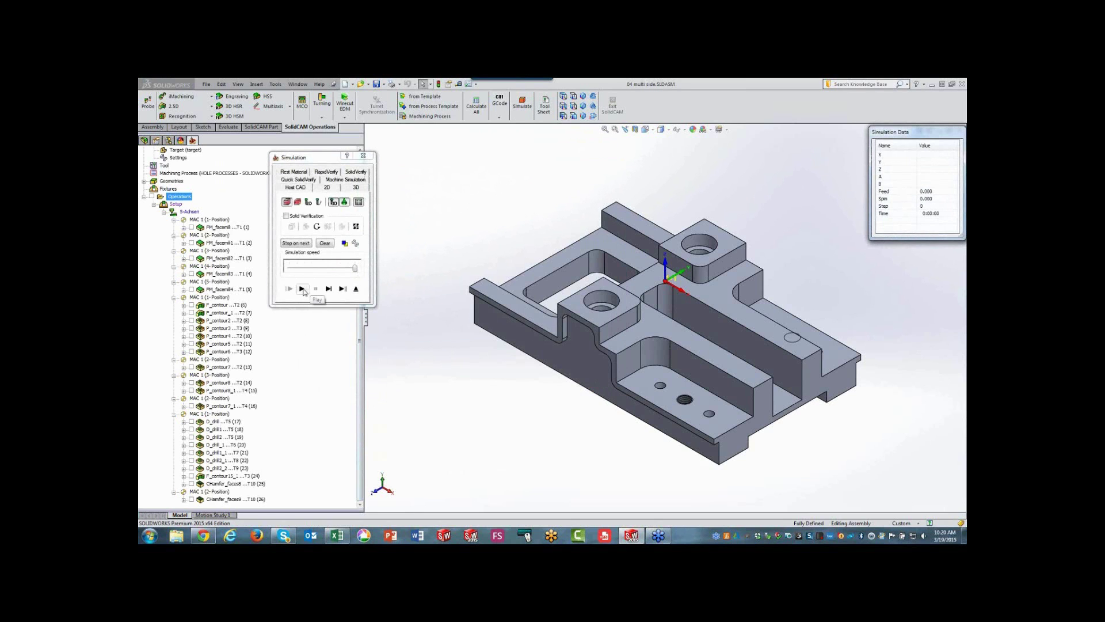
{"action": "left_click", "coordinate": [302, 289]}
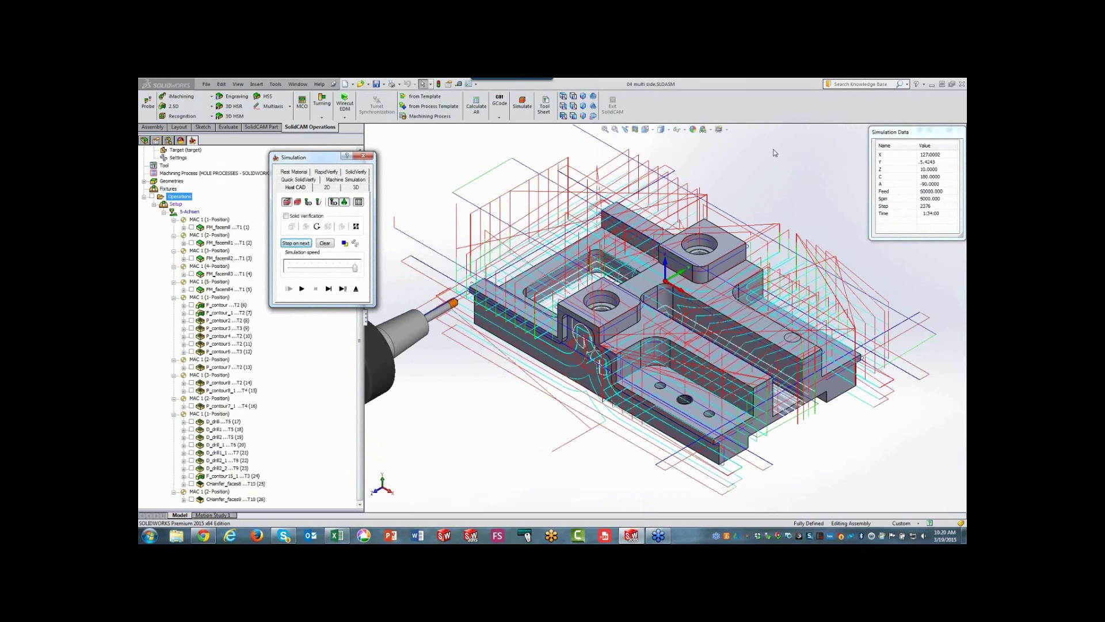
{"action": "left_click", "coordinate": [357, 179]}
{"action": "left_click", "coordinate": [302, 288]}
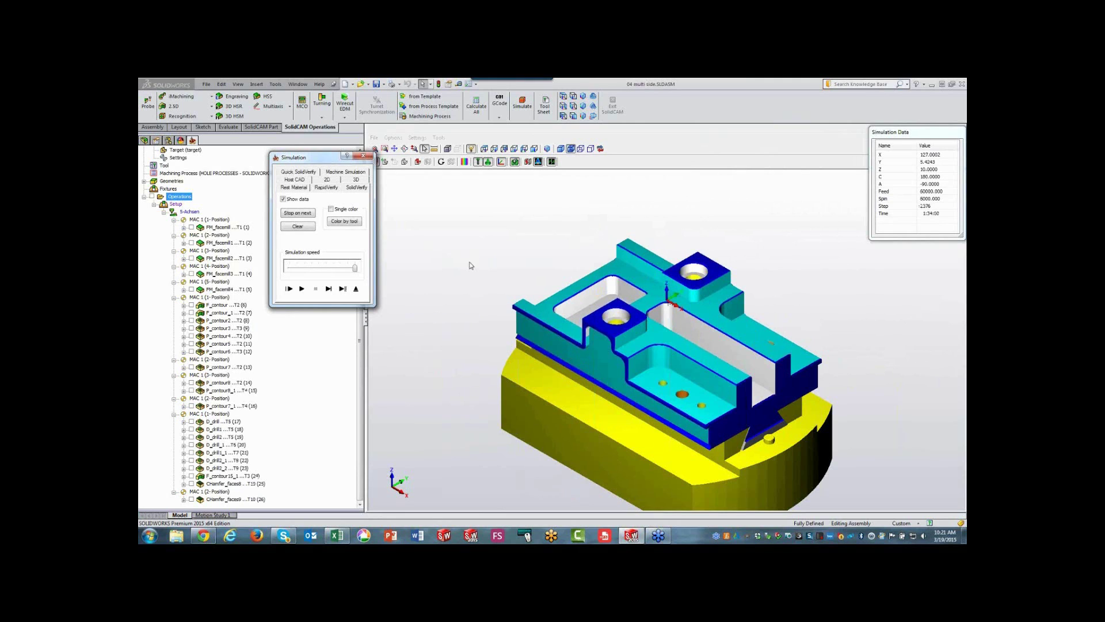
{"action": "left_click", "coordinate": [356, 289]}
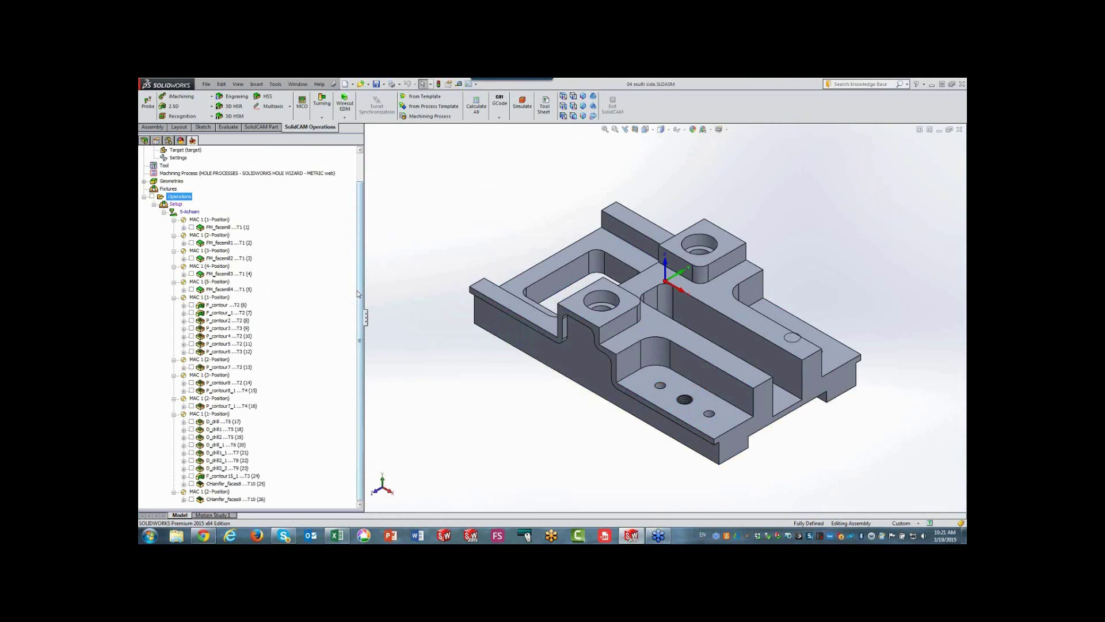
Add a 3D iMachining operation after FM_facemill4 with target geometry on MAC 1 (1-Position)
{"action": "left_click", "coordinate": [219, 290]}
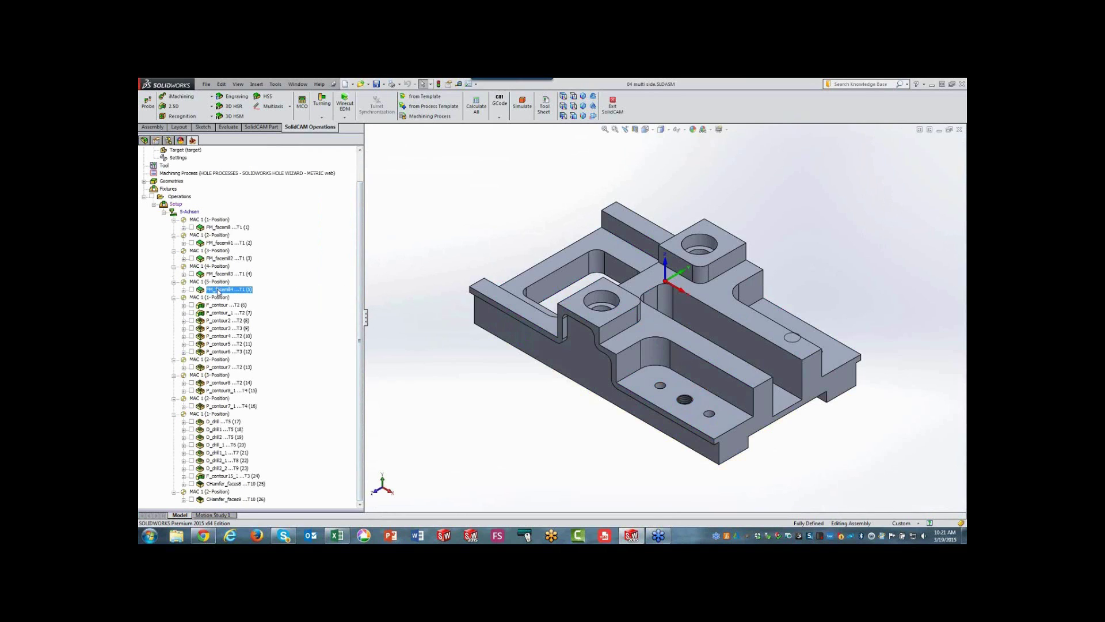
{"action": "left_click", "coordinate": [179, 97]}
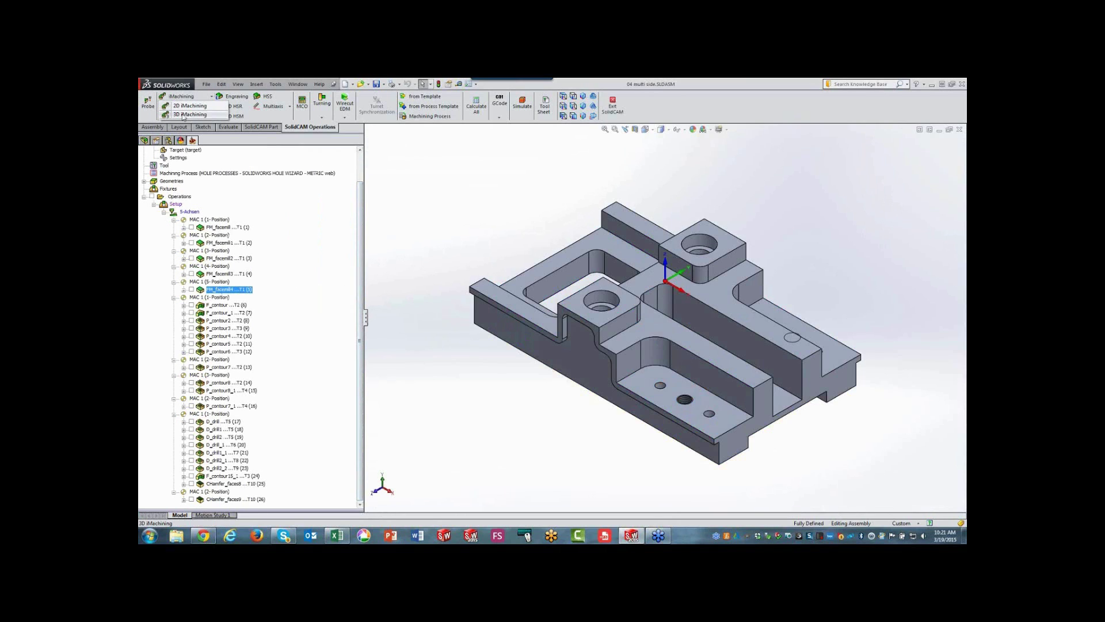
{"action": "left_click", "coordinate": [183, 115]}
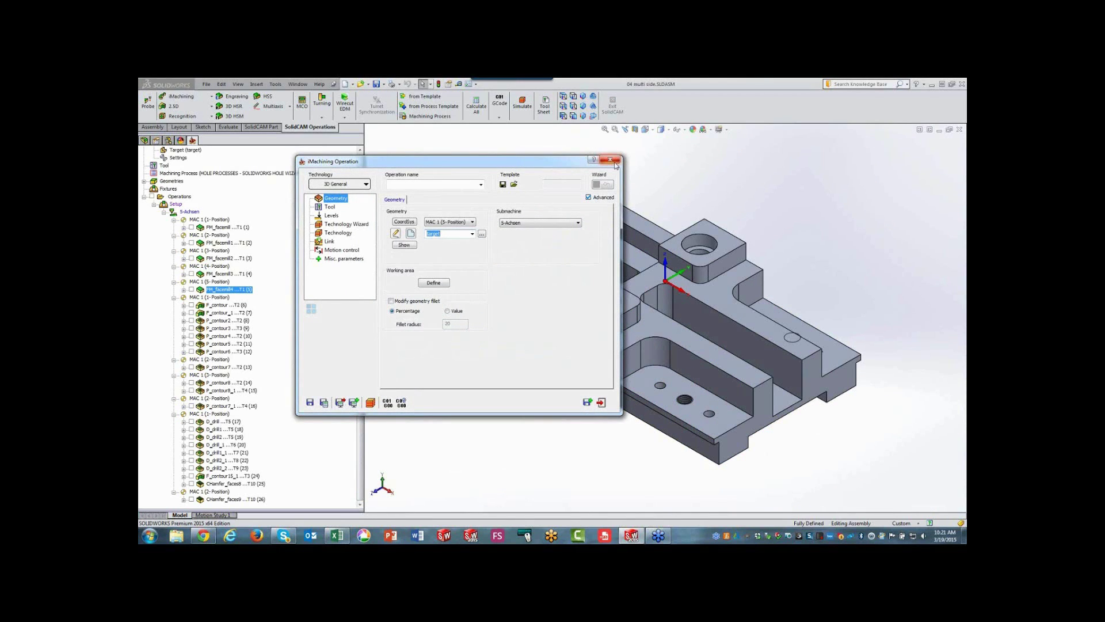
{"action": "left_click", "coordinate": [463, 223]}
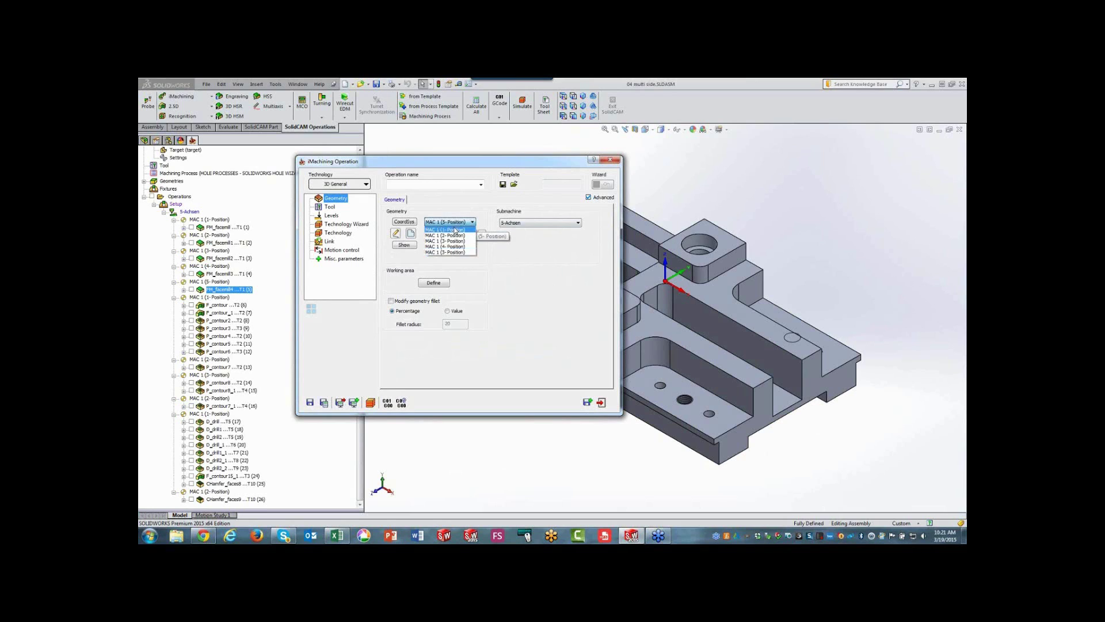
{"action": "left_click", "coordinate": [454, 230]}
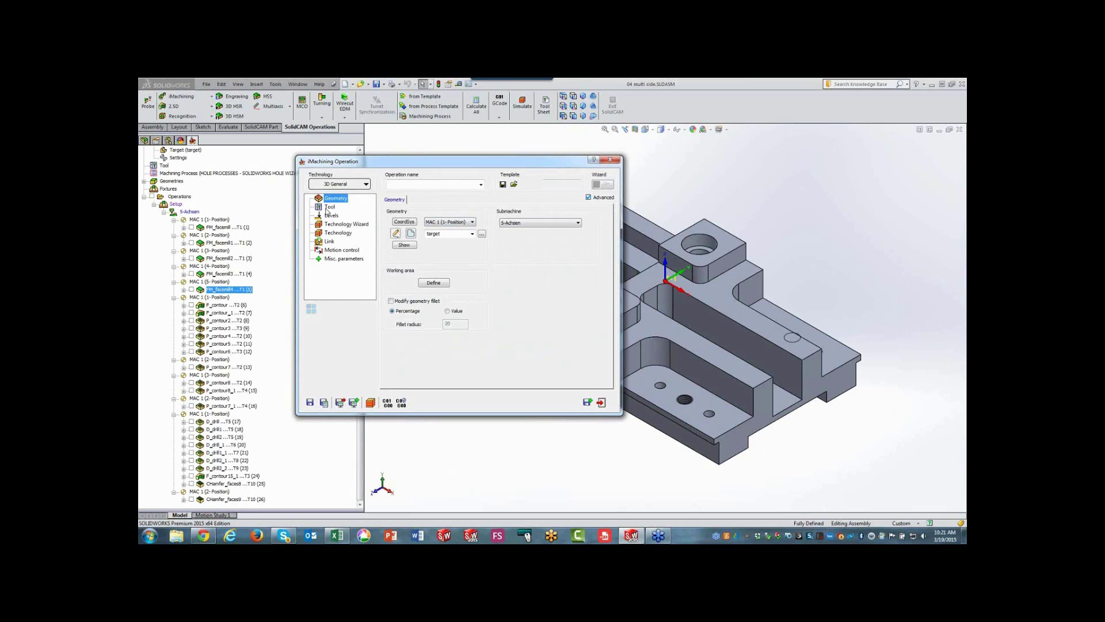
{"action": "left_click", "coordinate": [329, 215]}
{"action": "left_click", "coordinate": [436, 320]}
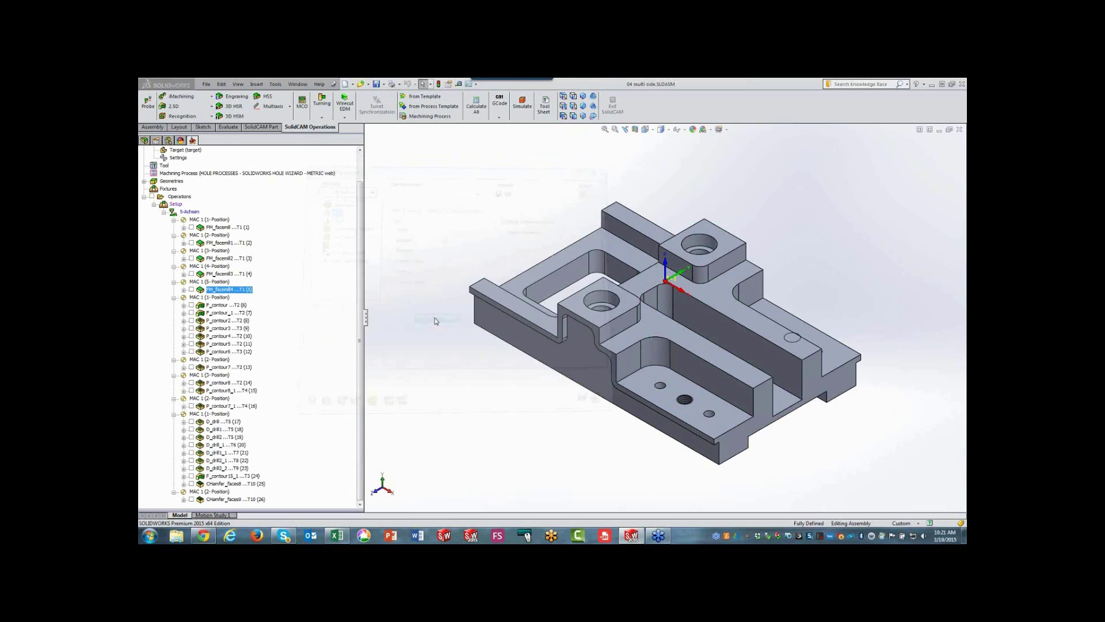
Assign tool 2, the 20 mm end mill, and take lower level -65 from the part's bottom
{"action": "left_click", "coordinate": [447, 240]}
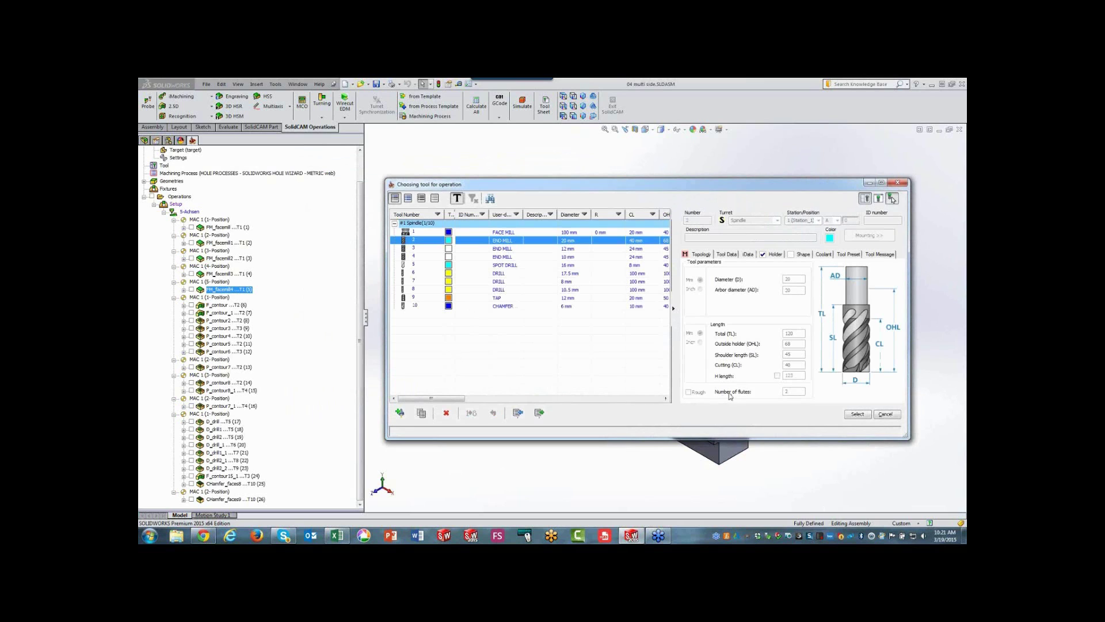
{"action": "left_click", "coordinate": [863, 415]}
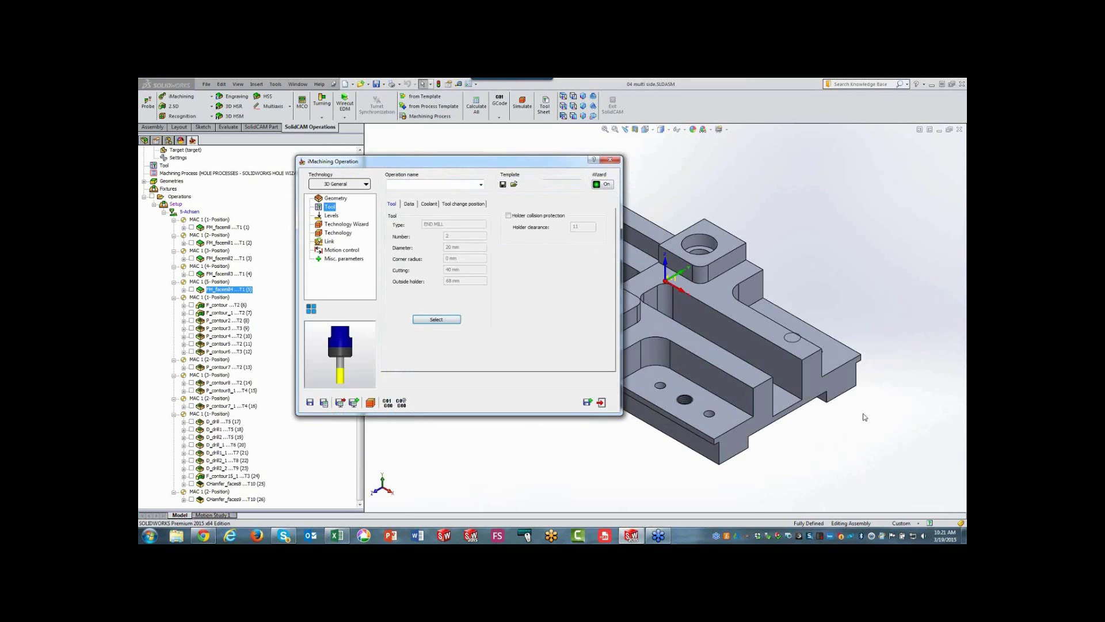
{"action": "left_click", "coordinate": [331, 216]}
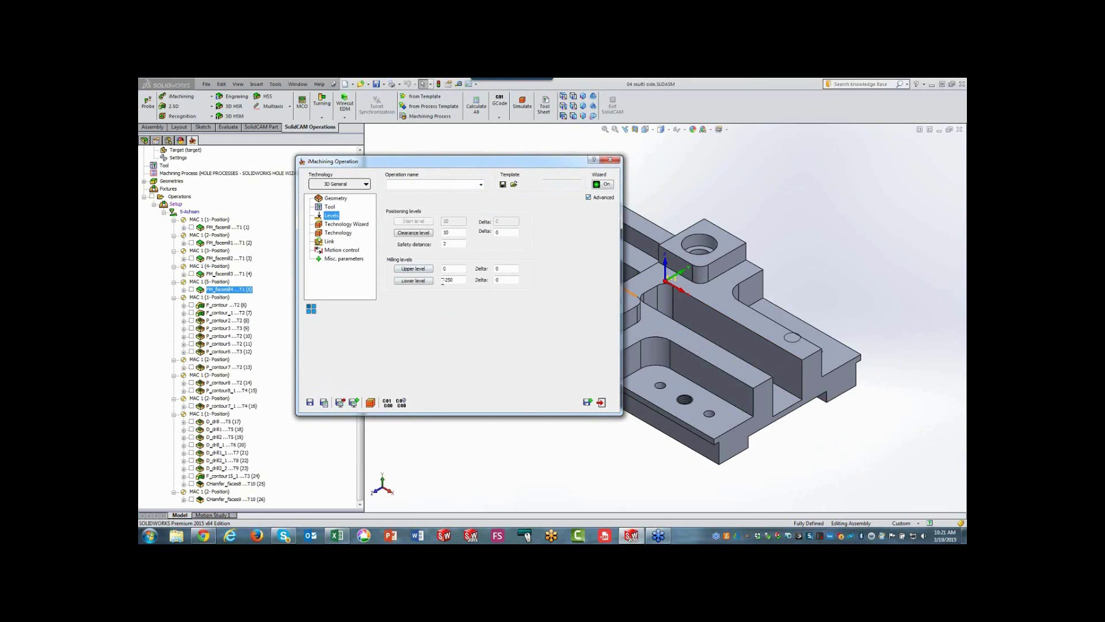
{"action": "left_click", "coordinate": [720, 467]}
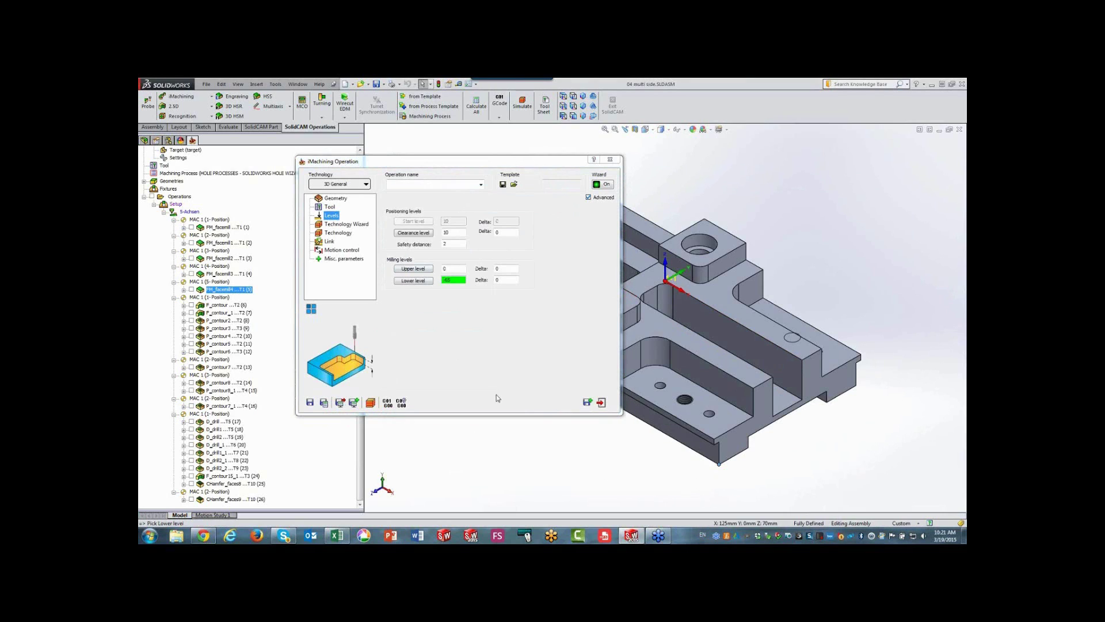
{"action": "left_click", "coordinate": [355, 225]}
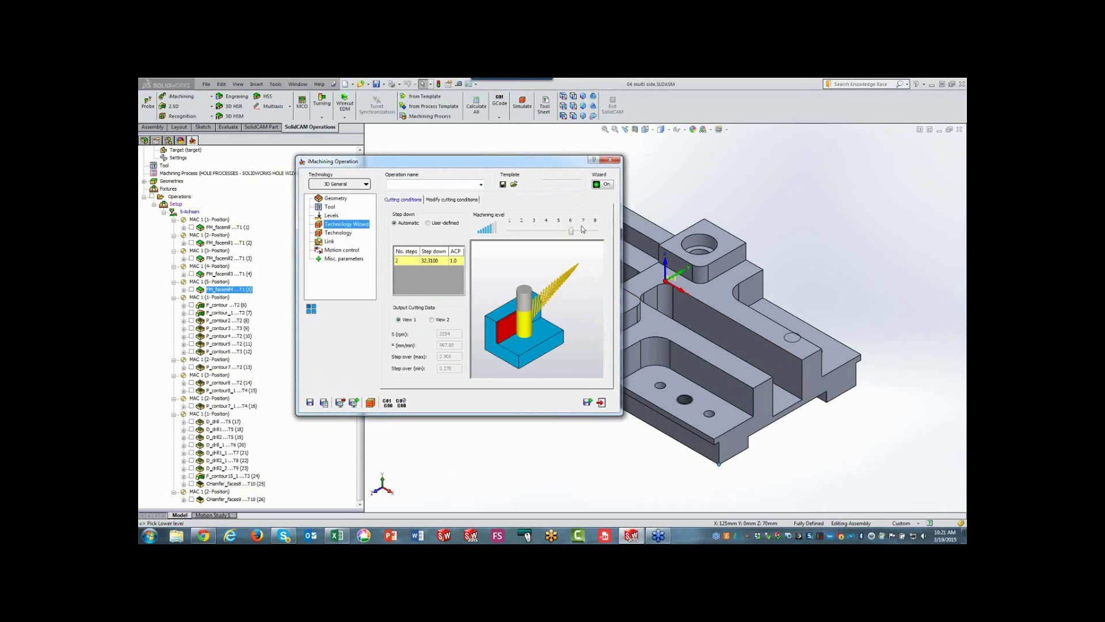
Raise the machining level to 8 and set wall and floor offsets to 0.3
{"action": "mouse_move", "coordinate": [571, 230]}
{"action": "left_mouse_down"}
{"action": "mouse_move", "coordinate": [594, 231]}
{"action": "mouse_move", "coordinate": [571, 231]}
{"action": "left_mouse_up"}
{"action": "left_click", "coordinate": [333, 232]}
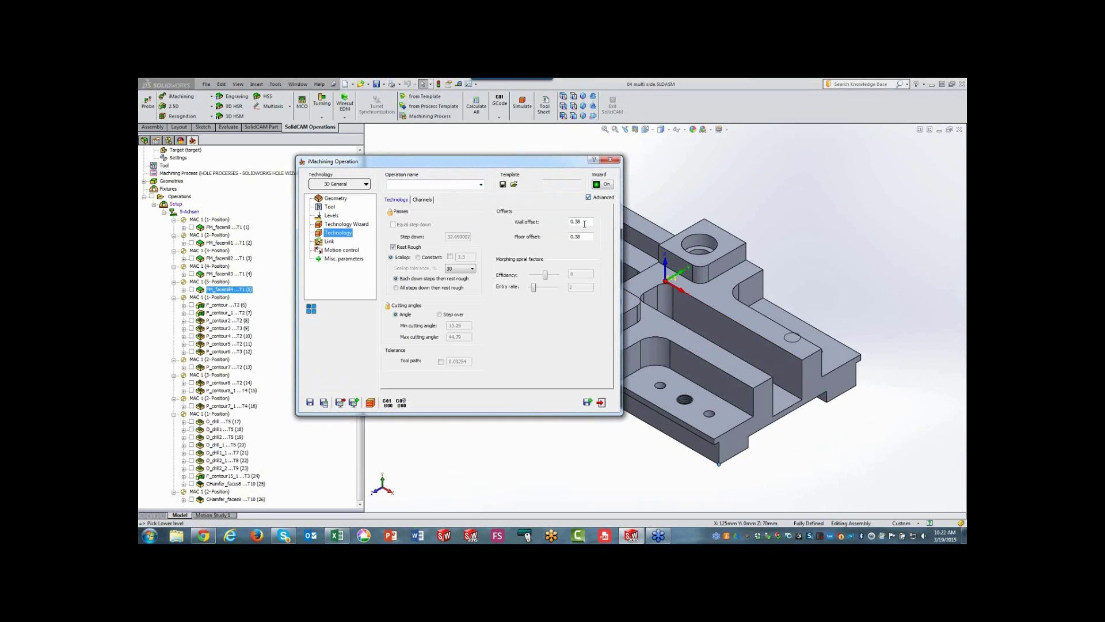
{"action": "type", "text": "0.3"}
{"action": "left_click", "coordinate": [587, 236]}
{"action": "key", "text": "BackSpace"}
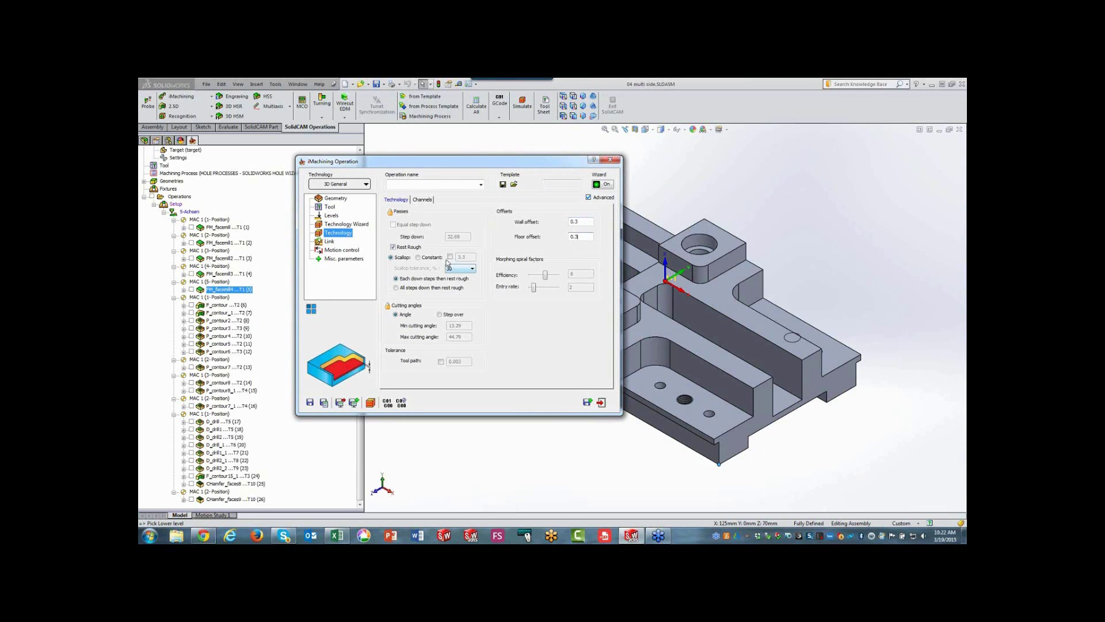
Use a constant 0.3 step, then save and calculate i3DRough_target
{"action": "left_click", "coordinate": [440, 257]}
{"action": "double_click", "coordinate": [474, 256]}
{"action": "type", "text": ".3"}
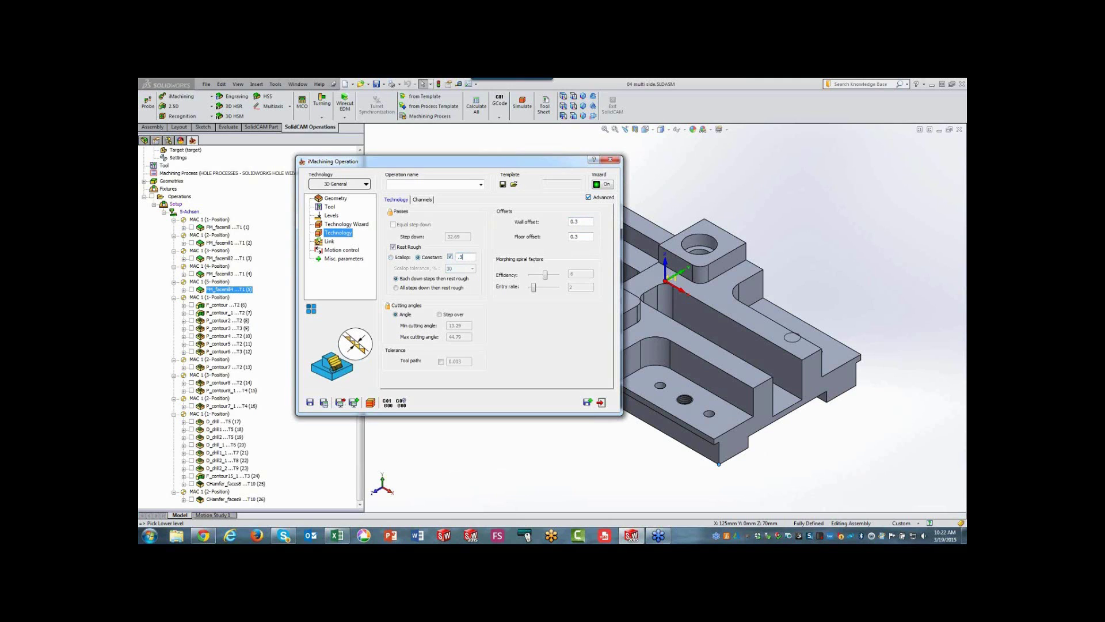
{"action": "left_click", "coordinate": [323, 403]}
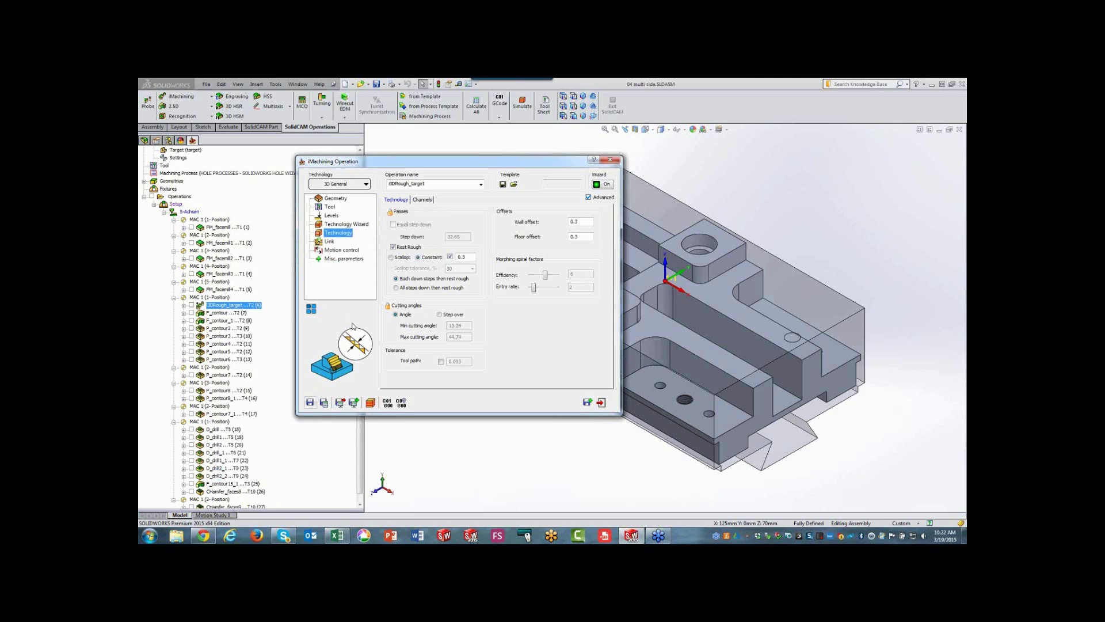
{"action": "left_click", "coordinate": [370, 402]}
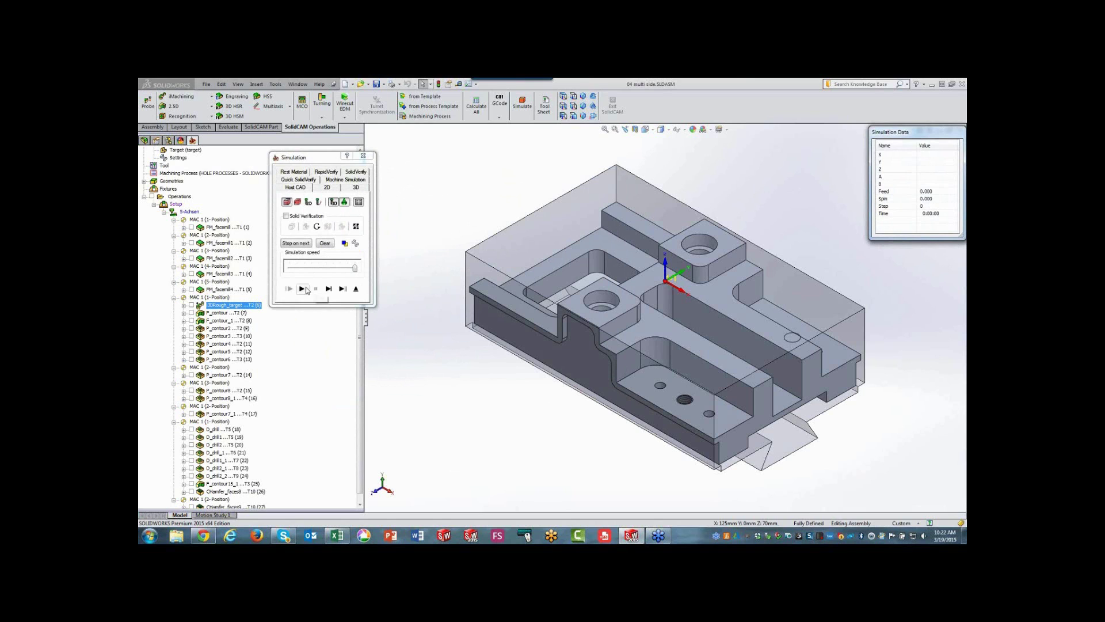
{"action": "left_click", "coordinate": [302, 289]}
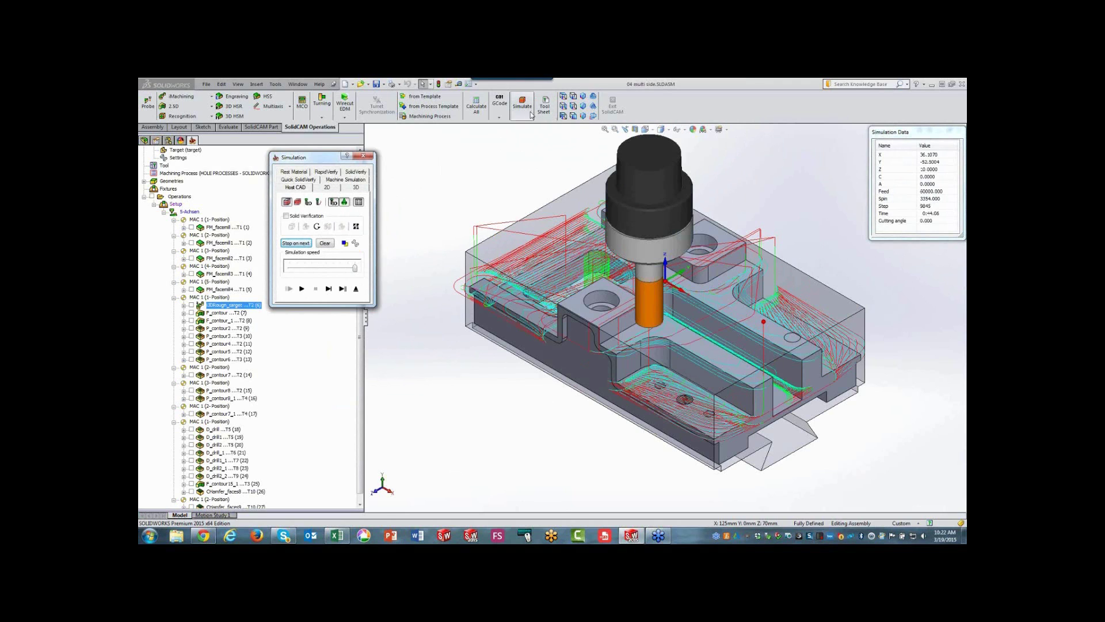
{"action": "left_click", "coordinate": [356, 172]}
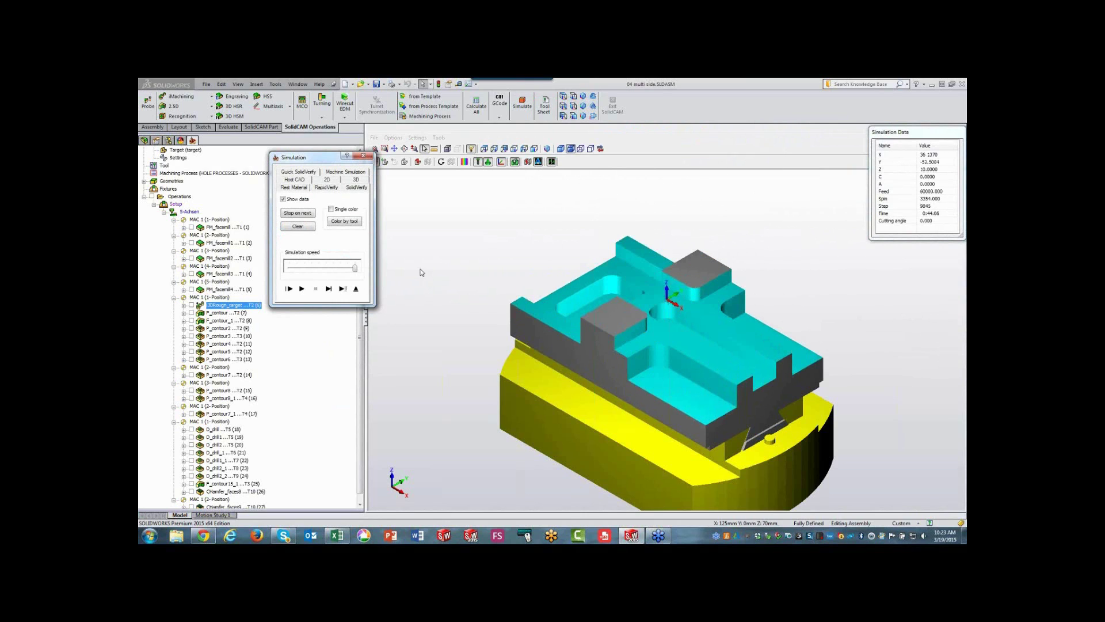
{"action": "left_click", "coordinate": [356, 289]}
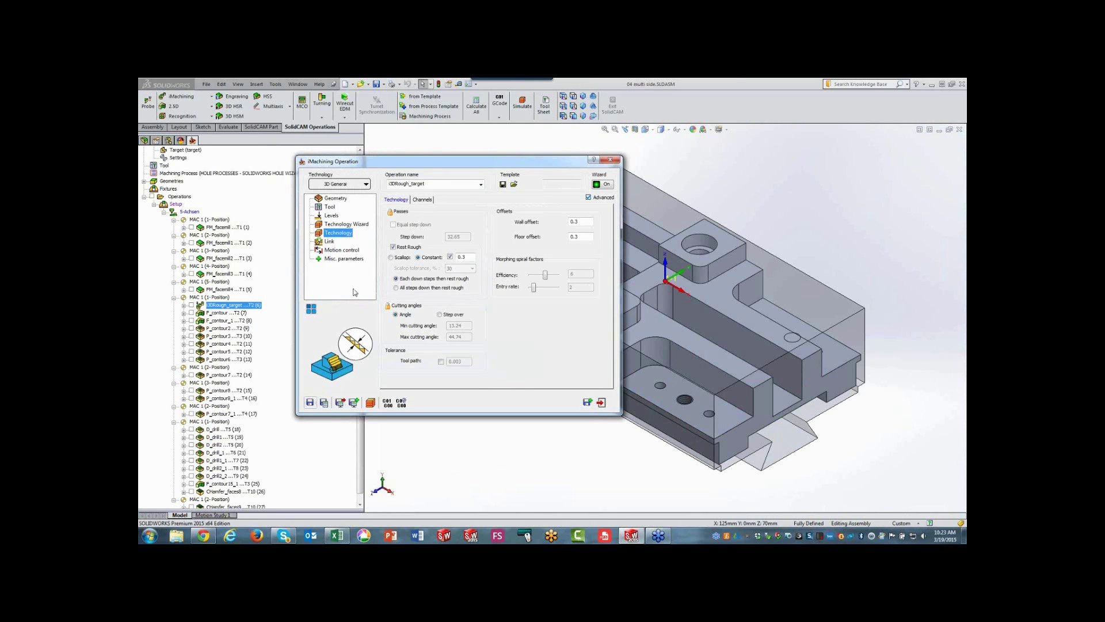
Copy the roughing operation and place the copy on MAC 1 (2-Position)
{"action": "left_click", "coordinate": [592, 406]}
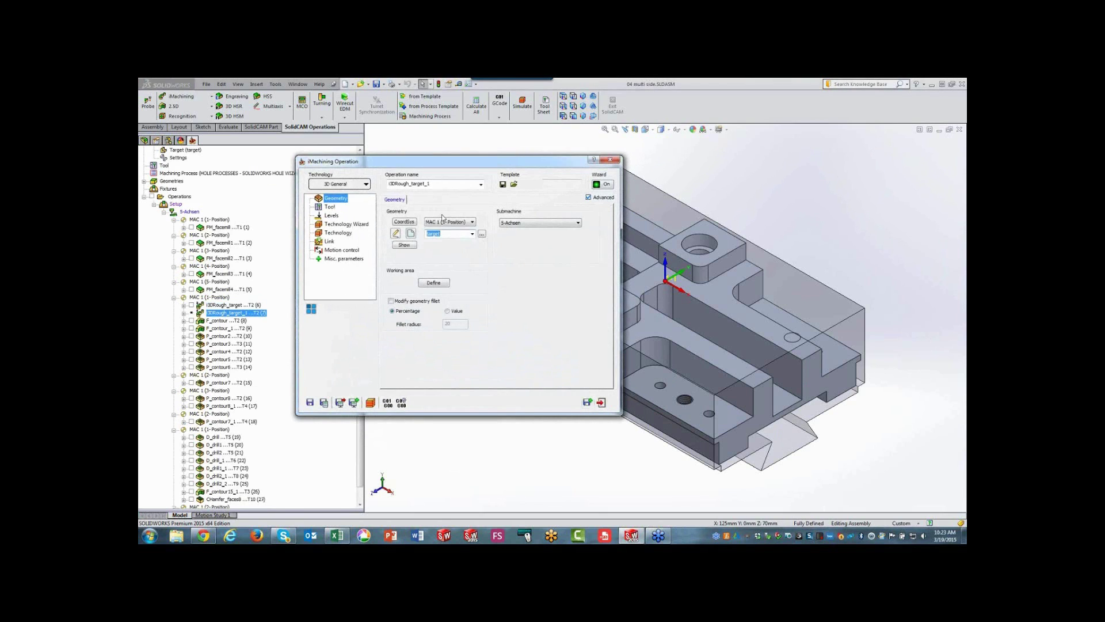
{"action": "left_click", "coordinate": [443, 223]}
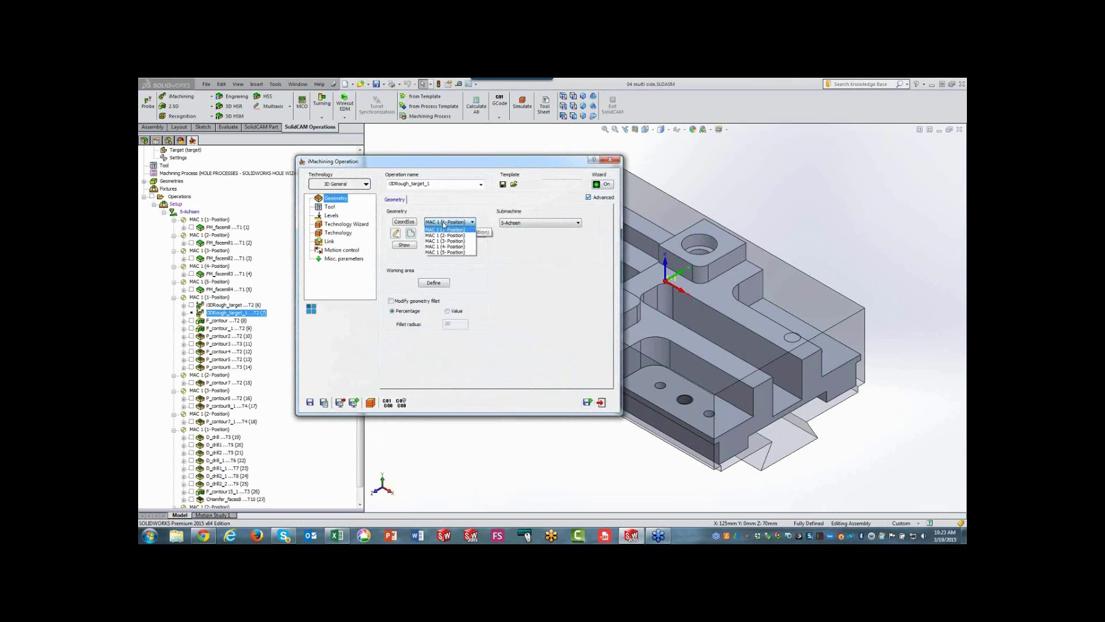
{"action": "left_click", "coordinate": [447, 236]}
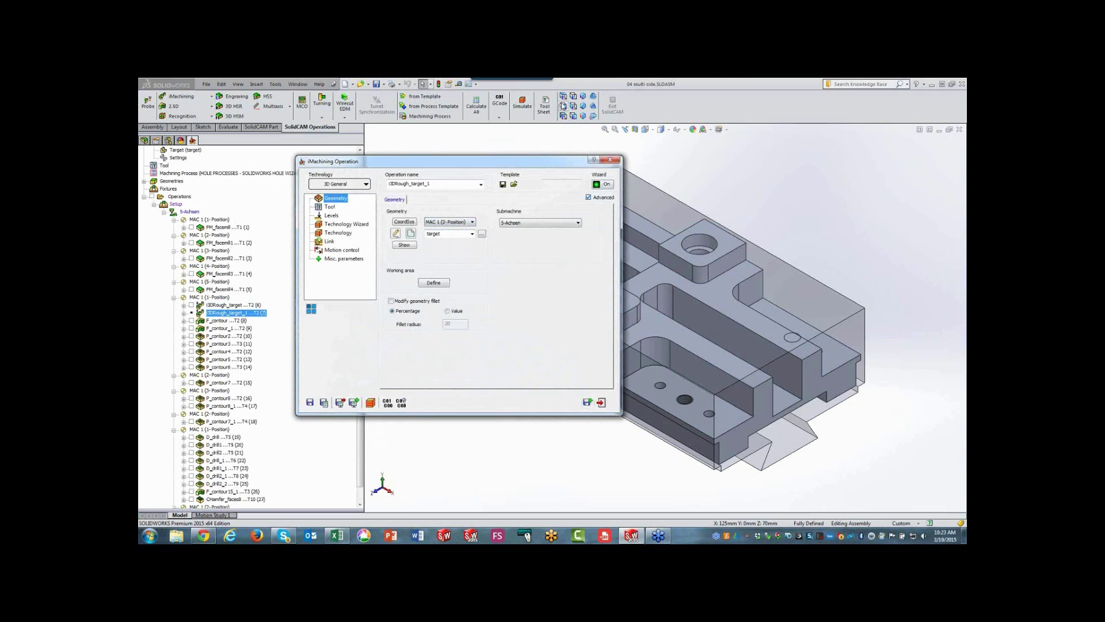
{"action": "left_click", "coordinate": [583, 97]}
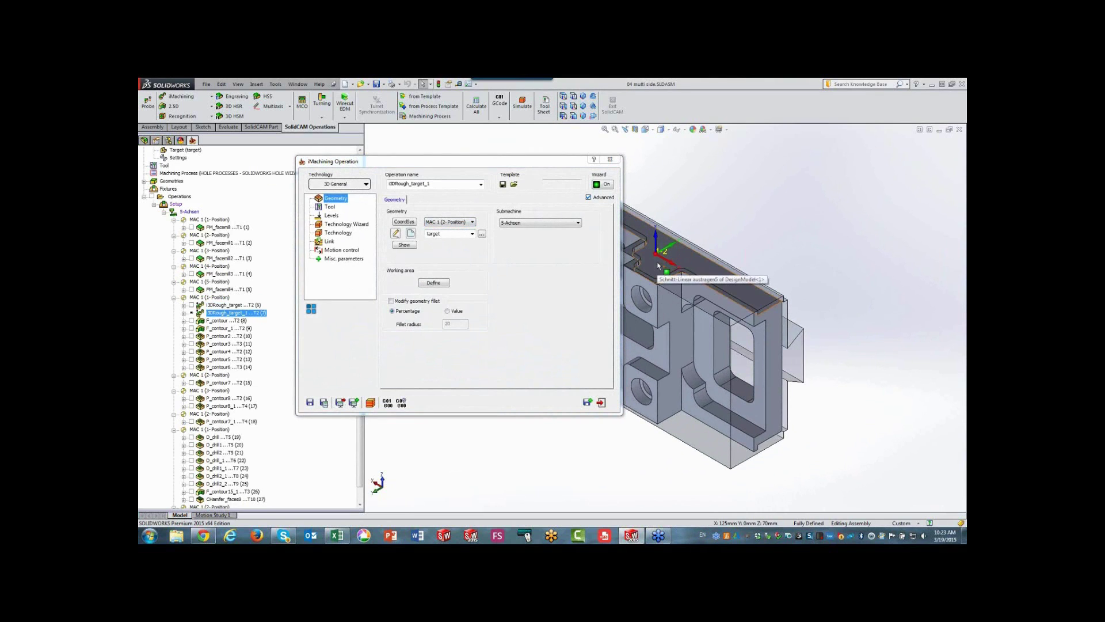
Set the copy's lower level to -5 from the top face, calculate it, and copy again
{"action": "left_click", "coordinate": [333, 215]}
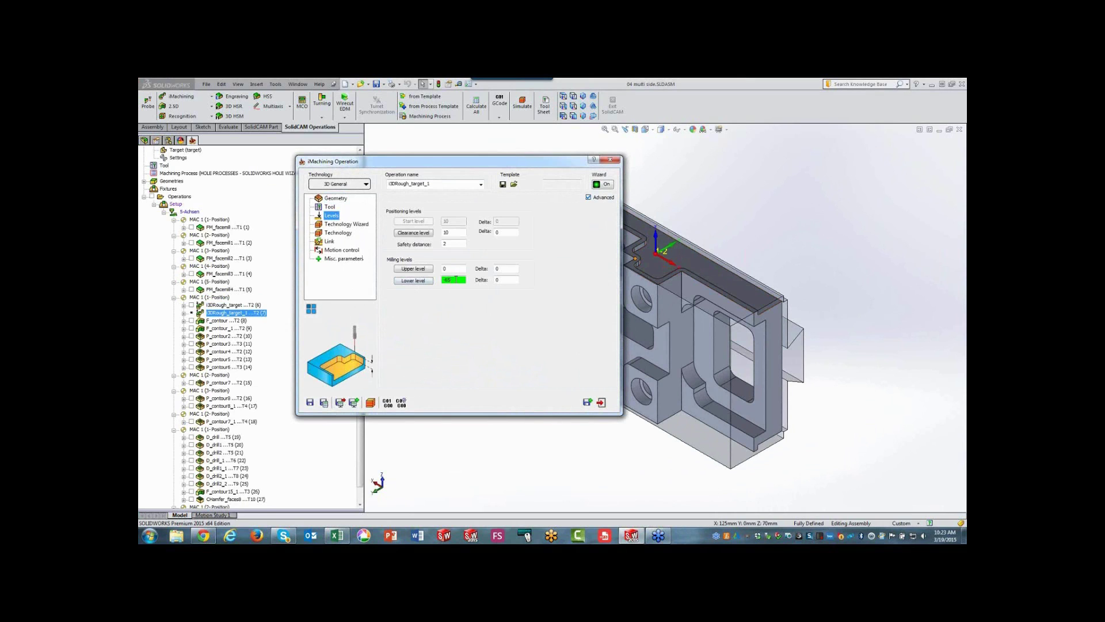
{"action": "left_click", "coordinate": [765, 300]}
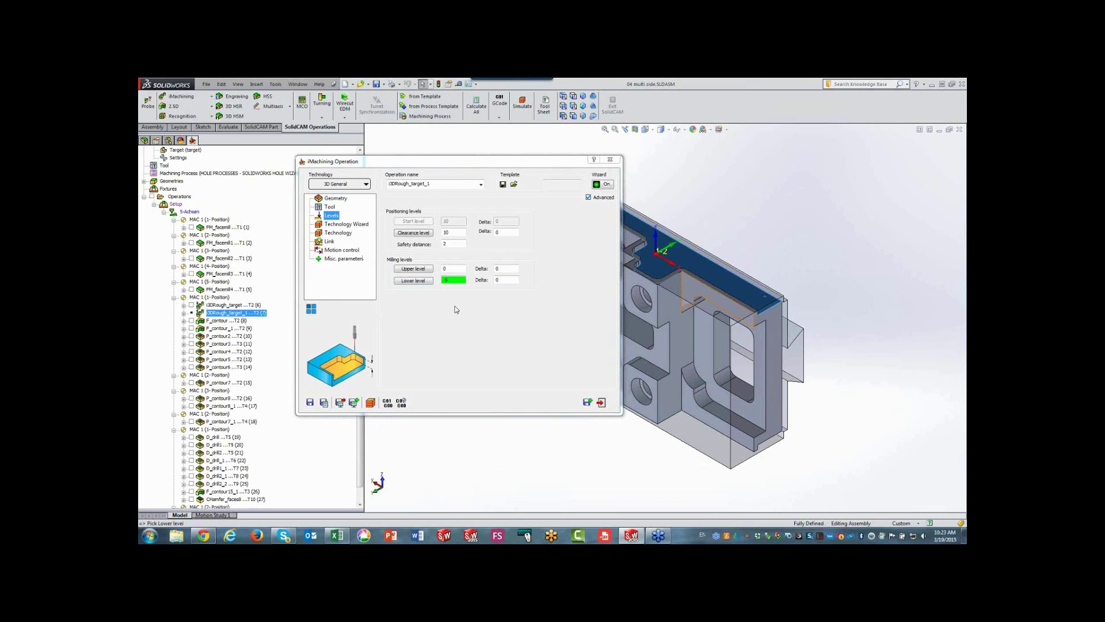
{"action": "left_click", "coordinate": [325, 401]}
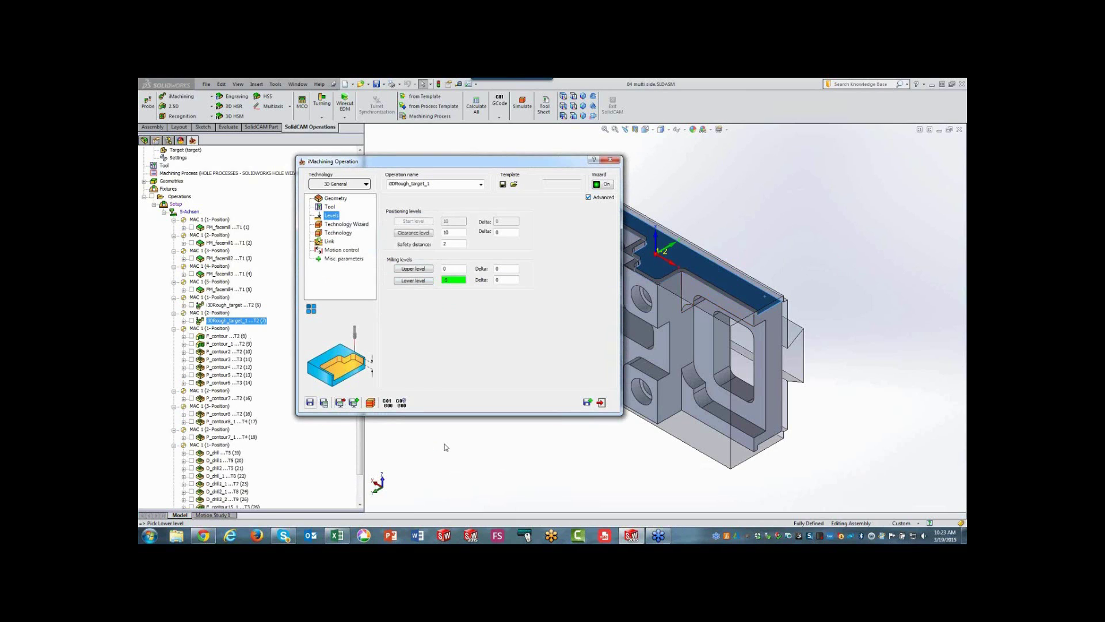
{"action": "left_click", "coordinate": [588, 403]}
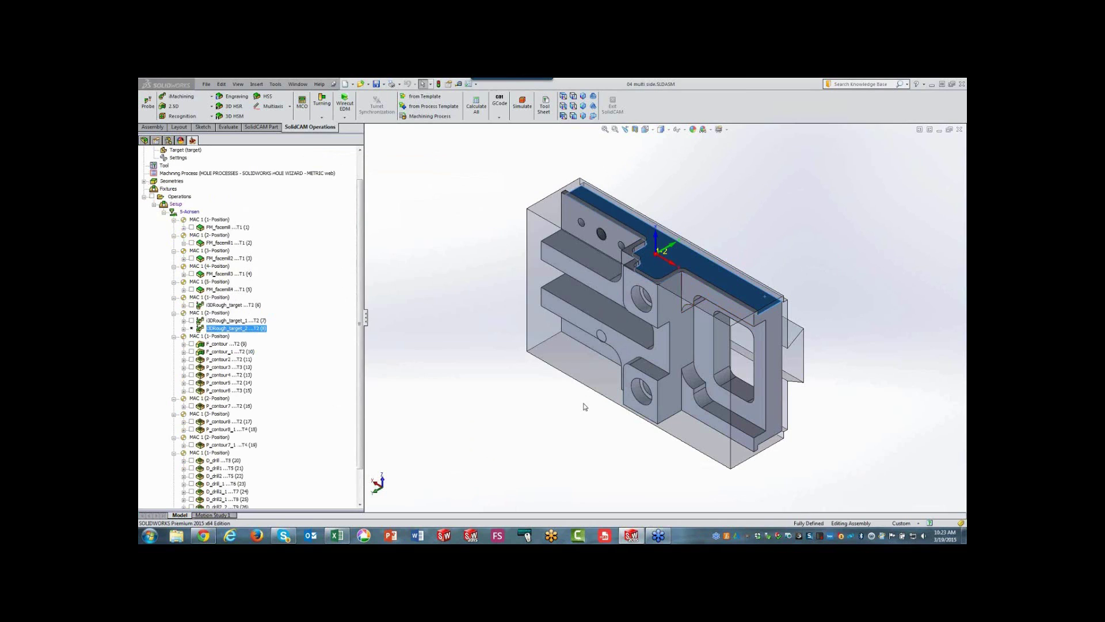
Move i3DRough_target_2 to MAC 1 (3-Position), take its lower level from the top face, and calculate it
{"action": "left_click", "coordinate": [448, 223]}
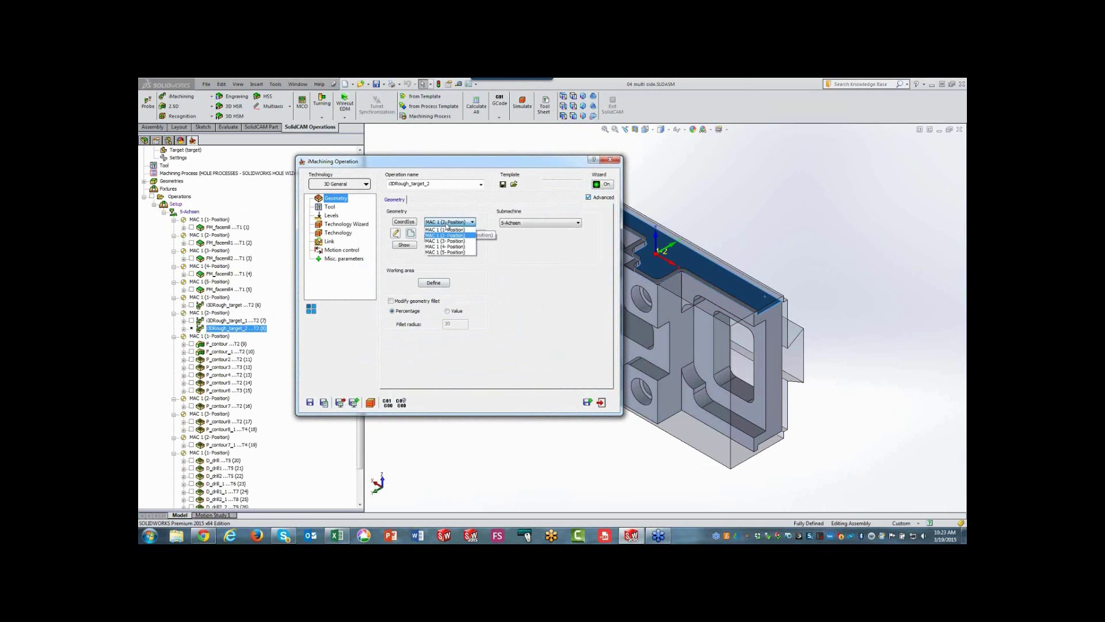
{"action": "left_click", "coordinate": [446, 241]}
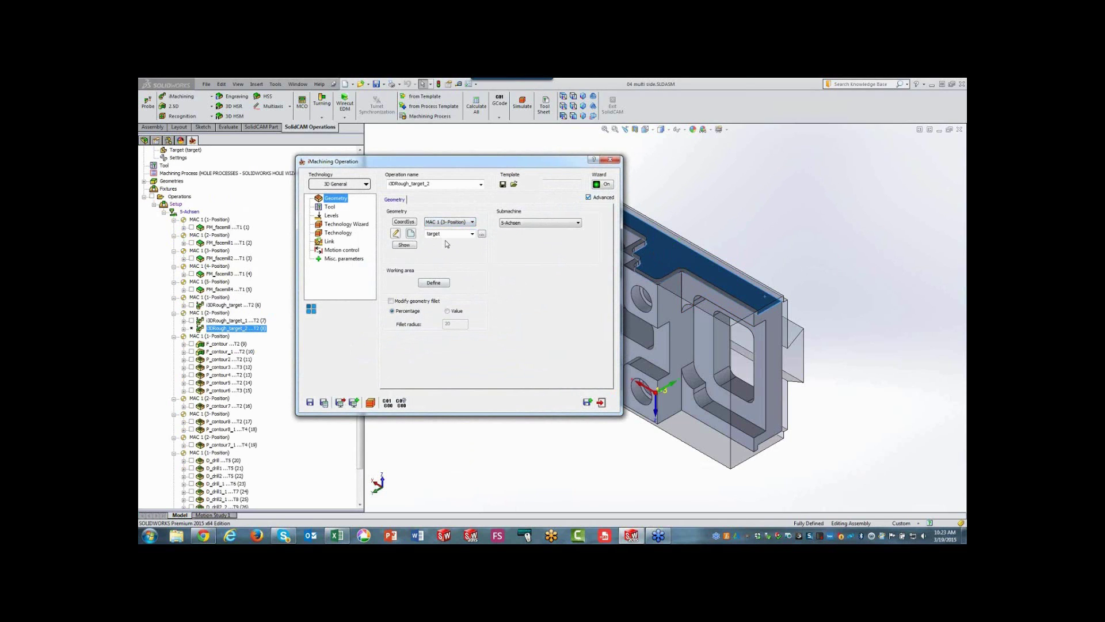
{"action": "left_click", "coordinate": [581, 96]}
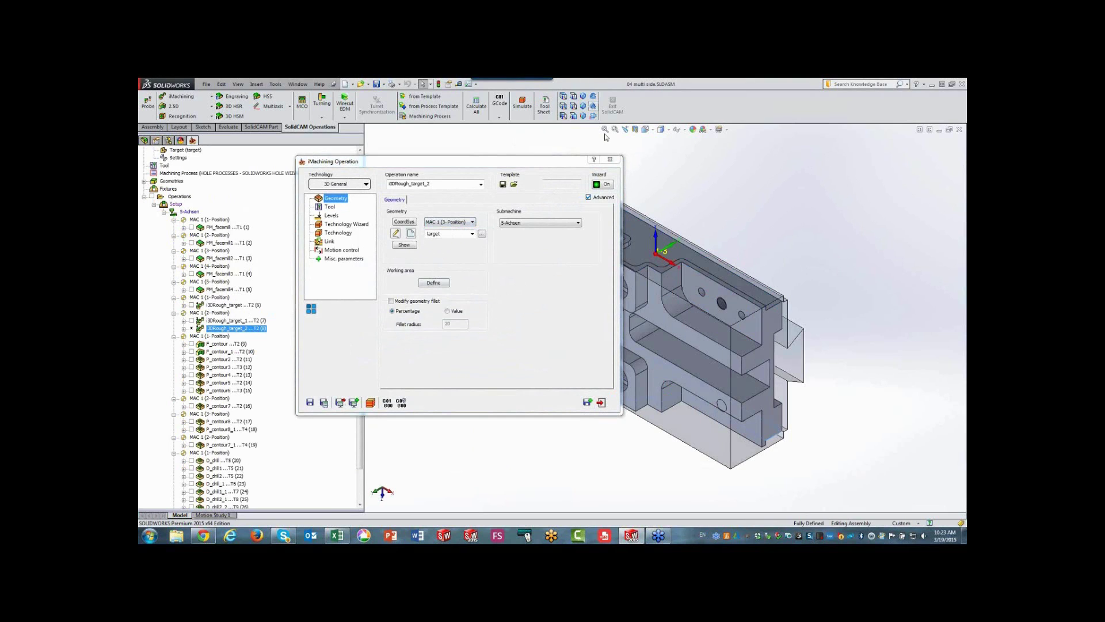
{"action": "left_click", "coordinate": [331, 215]}
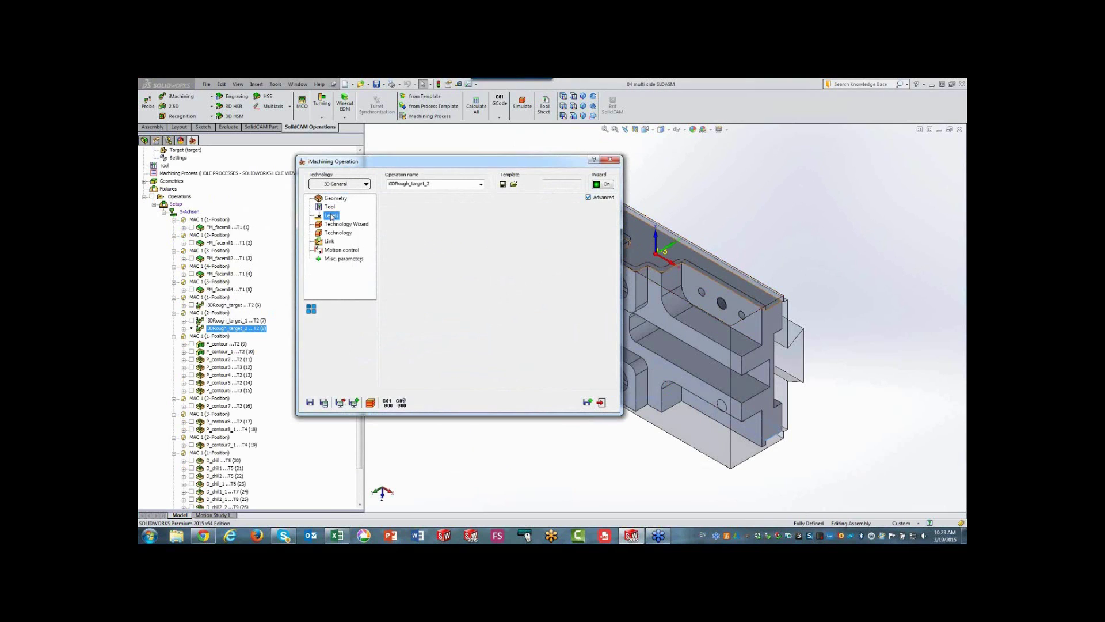
{"action": "left_click", "coordinate": [642, 260]}
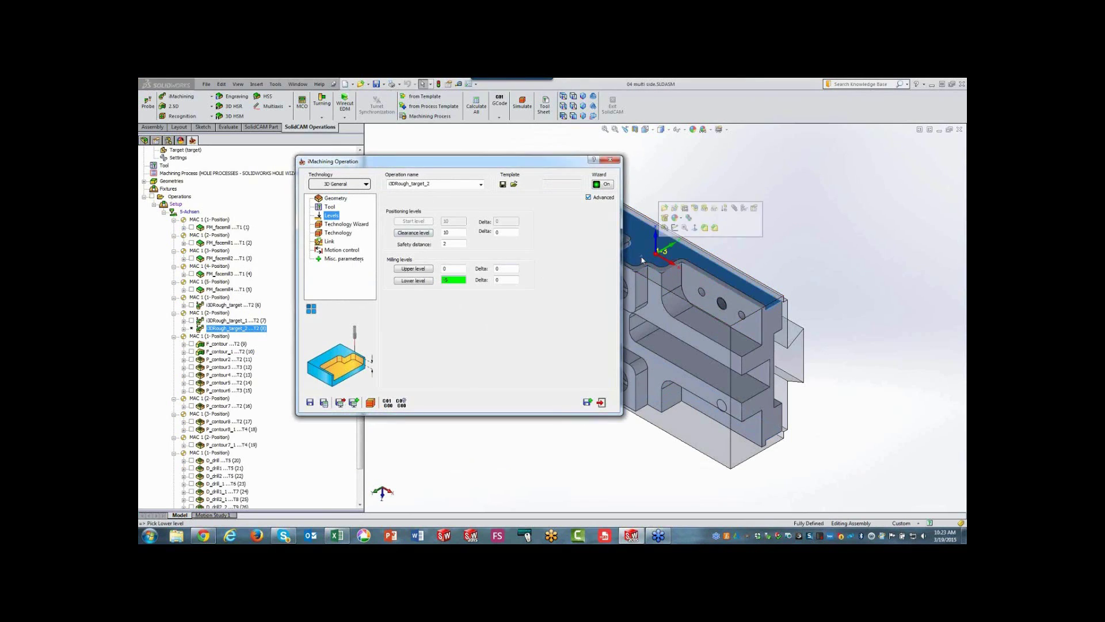
{"action": "left_click", "coordinate": [324, 402]}
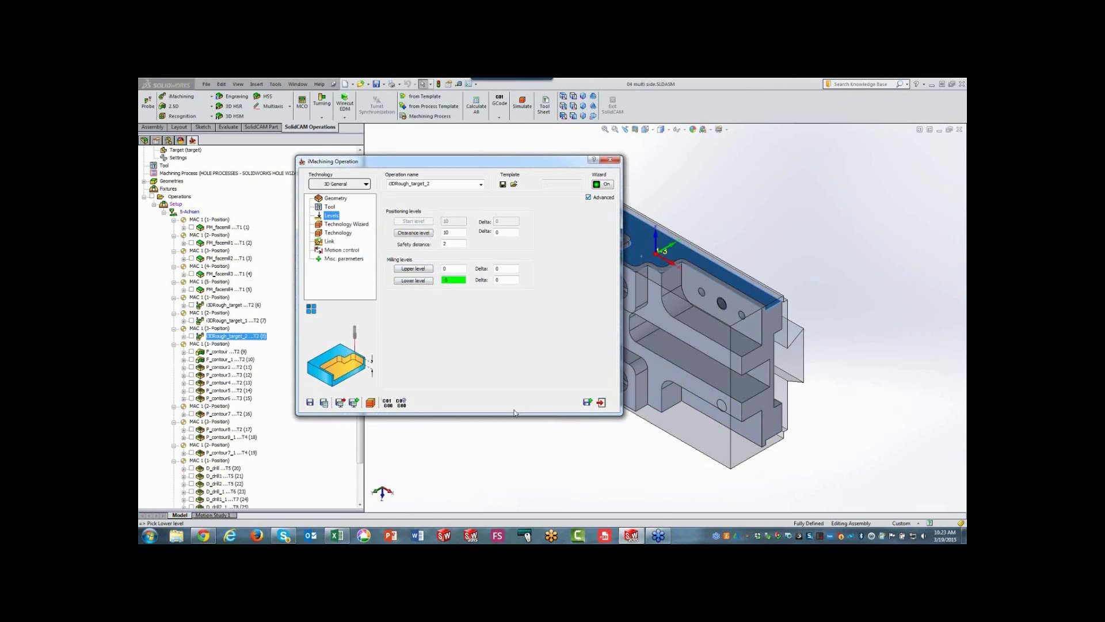
{"action": "left_click", "coordinate": [371, 402]}
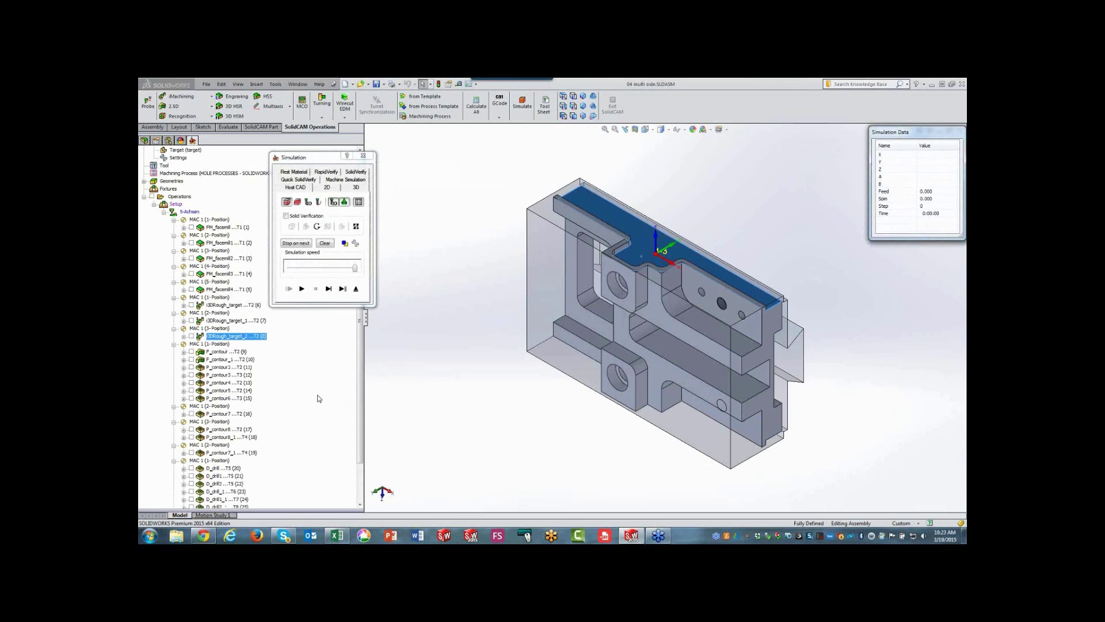
Run a machine simulation of operations (6) to (8), the three i3DRough_target passes, then exit
{"action": "left_click", "coordinate": [216, 305]}
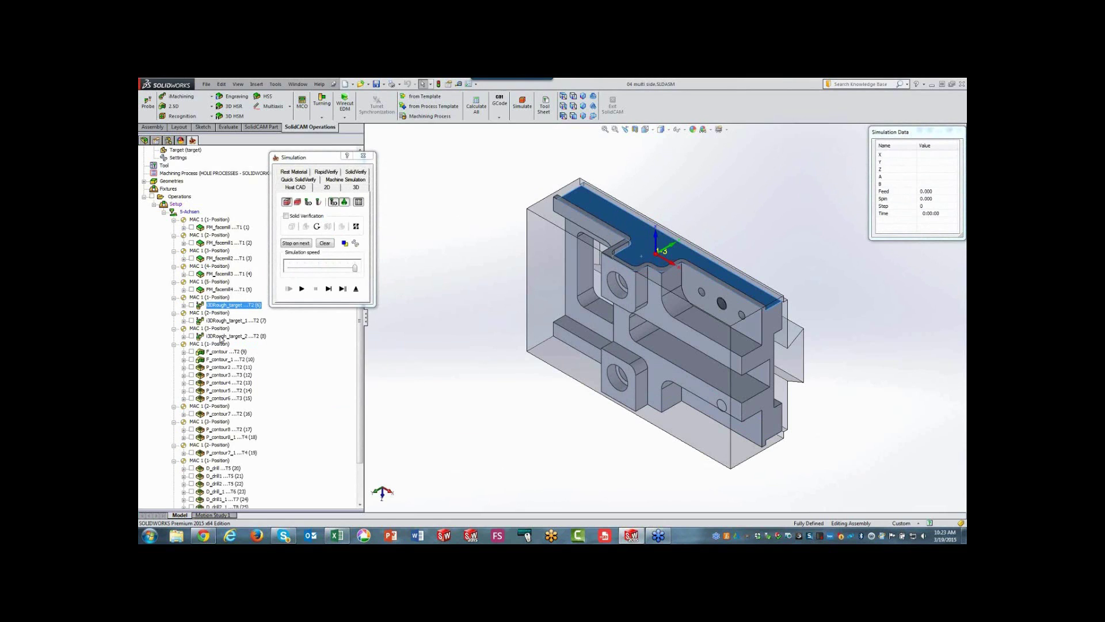
{"action": "left_click", "coordinate": [221, 337], "text": "shift"}
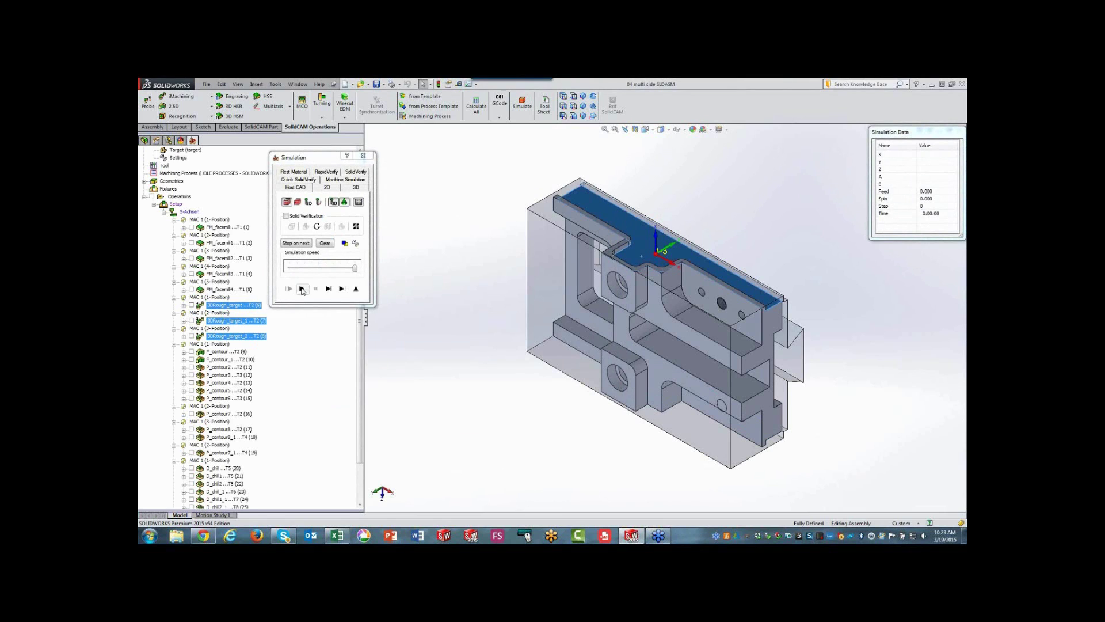
{"action": "left_click", "coordinate": [334, 183]}
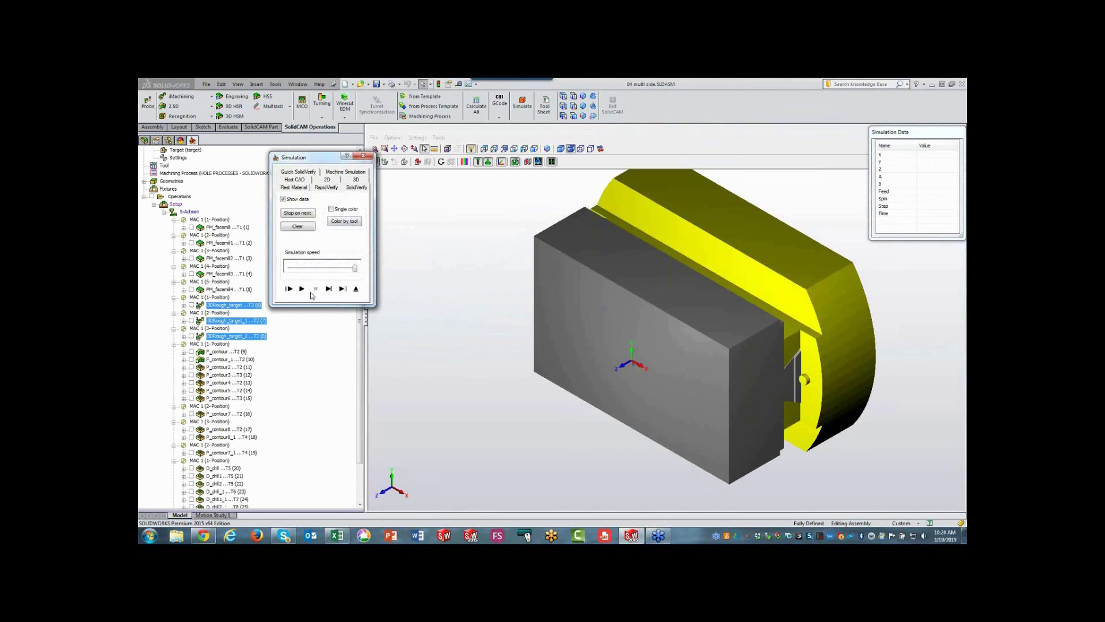
{"action": "left_click", "coordinate": [303, 289]}
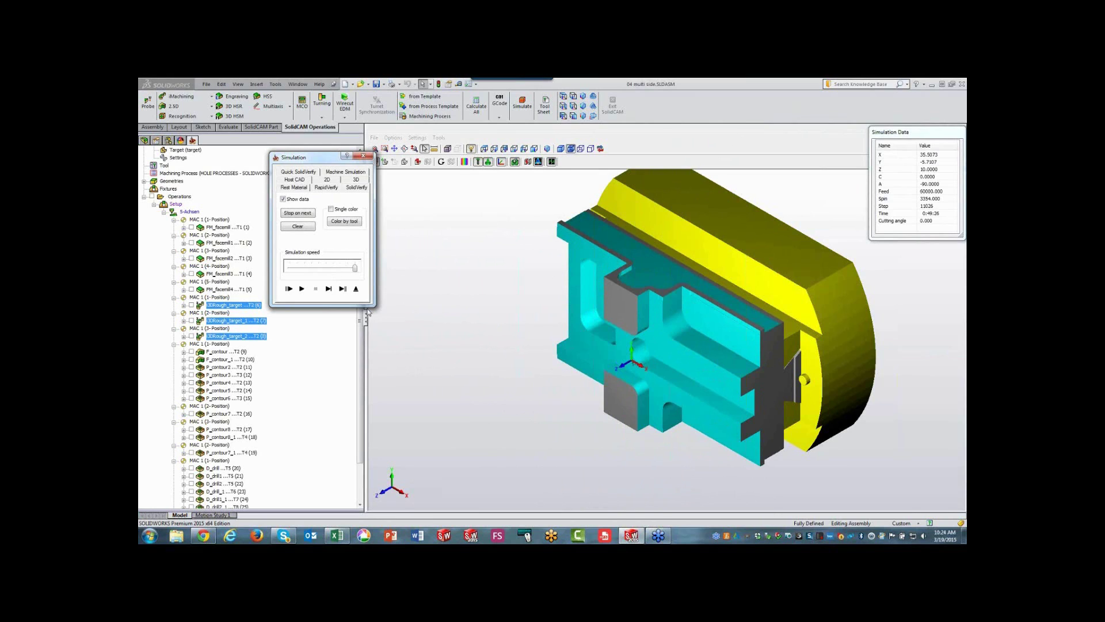
{"action": "left_click", "coordinate": [356, 291]}
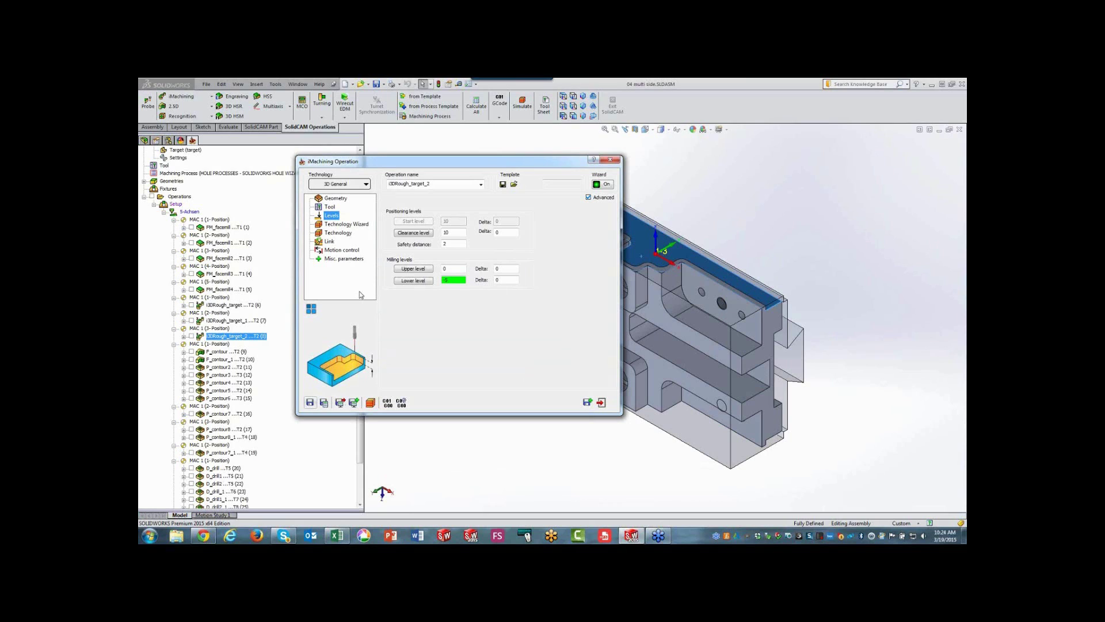
Open the Working area settings and inspect the target model from several angles in the 3D viewer
{"action": "left_click", "coordinate": [340, 199]}
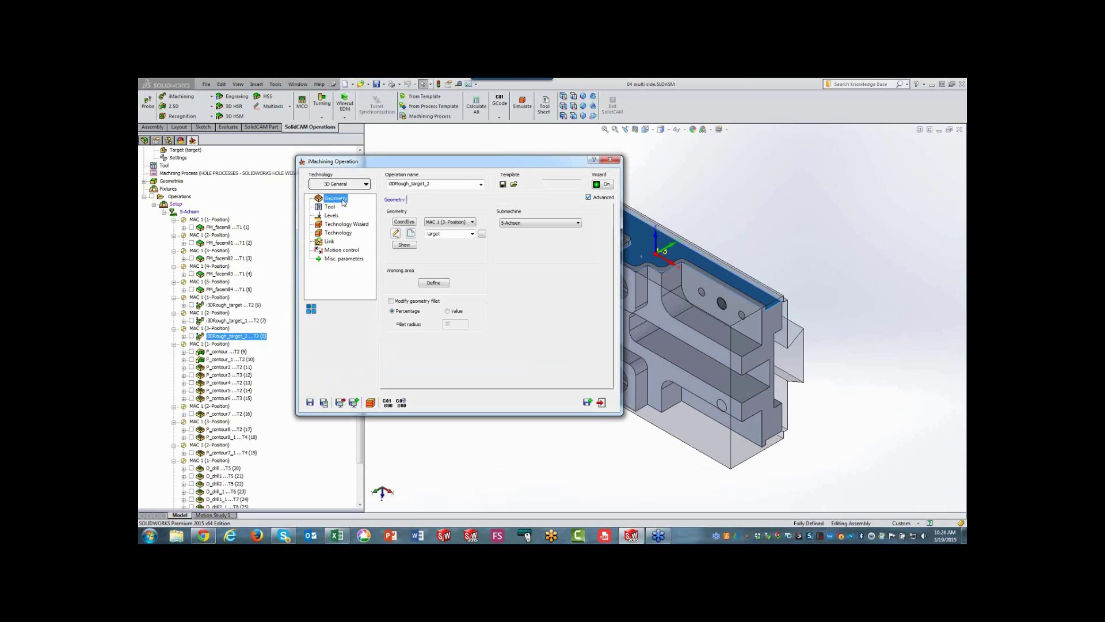
{"action": "left_click", "coordinate": [437, 287]}
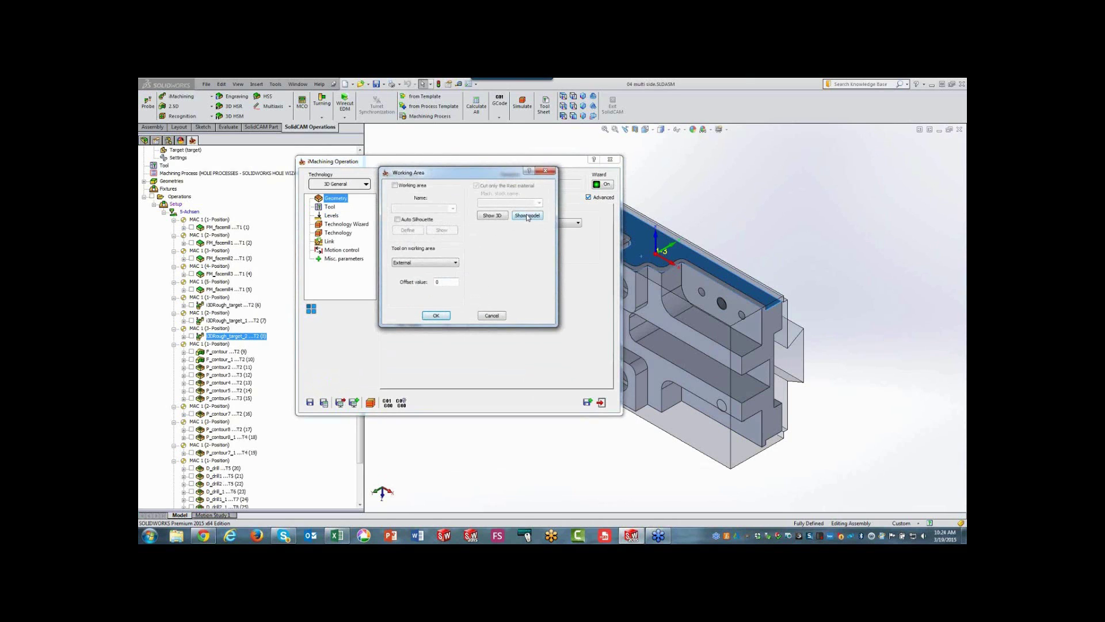
{"action": "left_click", "coordinate": [499, 217]}
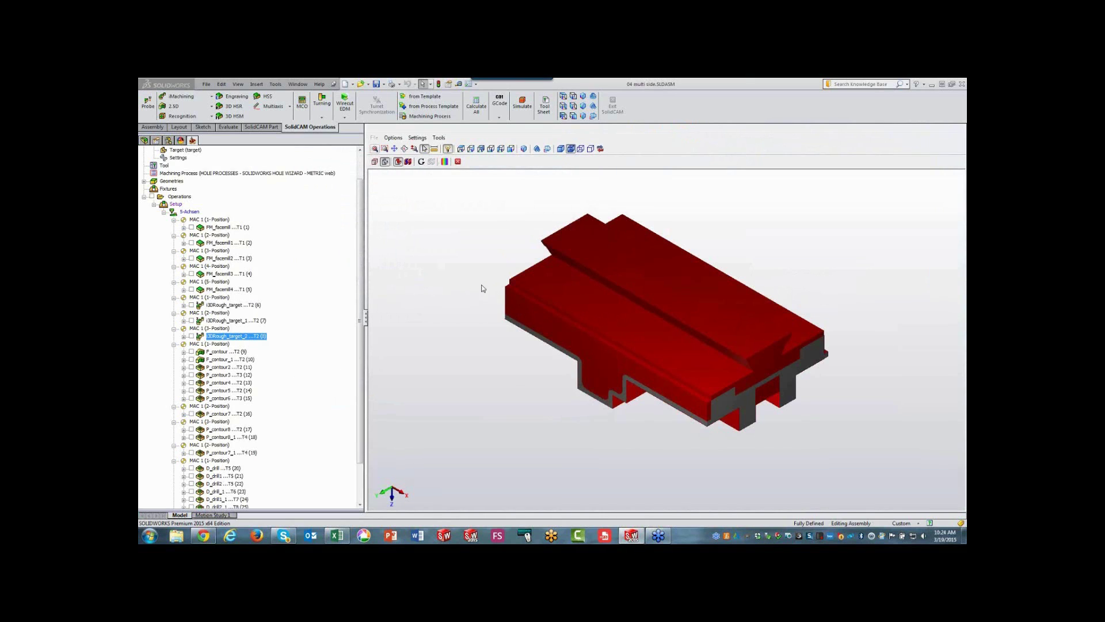
{"action": "key", "text": "Up"}
{"action": "key", "text": "Up"}
{"action": "key", "text": "Up"}
{"action": "key", "text": "Up"}
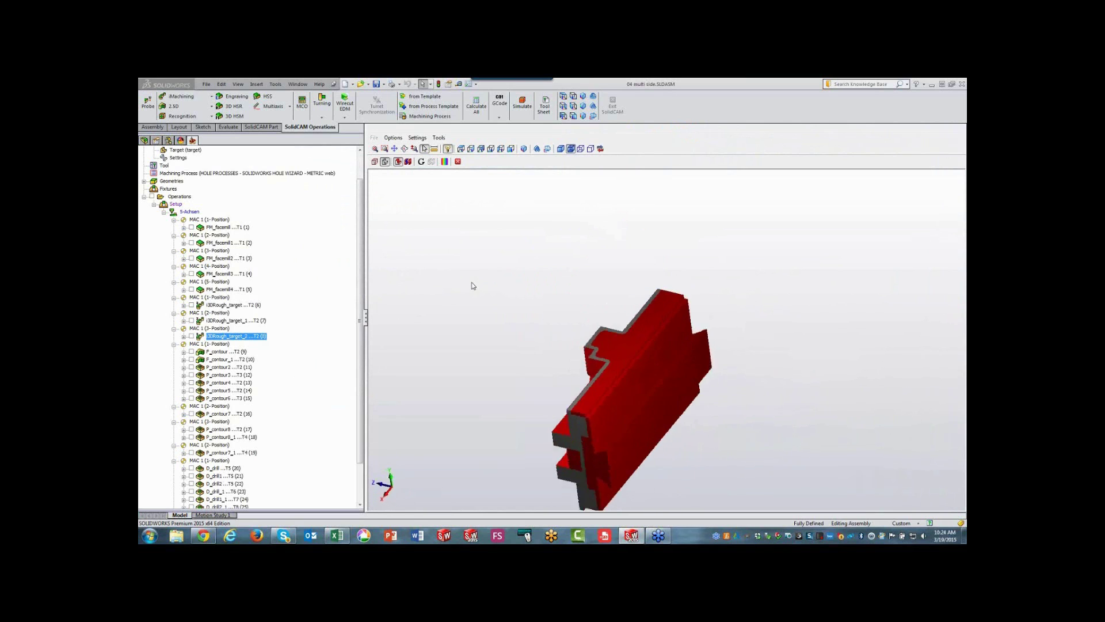
{"action": "key", "text": "Left"}
{"action": "key", "text": "Left"}
{"action": "key", "text": "Left"}
{"action": "key", "text": "Left"}
{"action": "key", "text": "Left"}
{"action": "key", "text": "Left"}
{"action": "key", "text": "Left"}
{"action": "key", "text": "Left"}
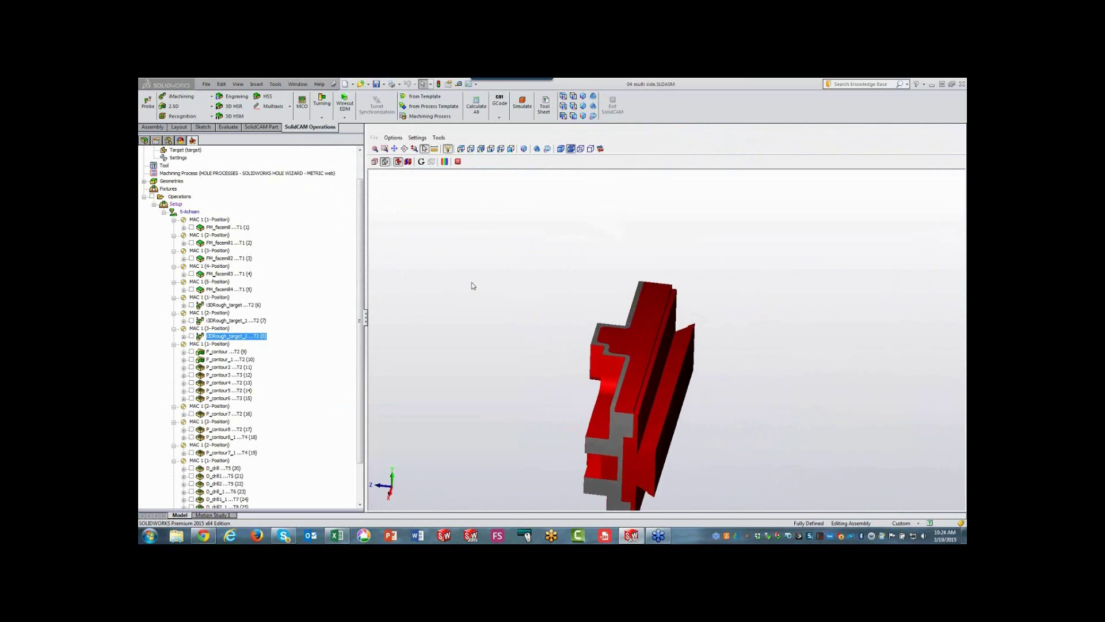
{"action": "key", "text": "Left"}
{"action": "key", "text": "Left"}
{"action": "key", "text": "Left"}
{"action": "key", "text": "Left"}
{"action": "key", "text": "Left"}
{"action": "key", "text": "Left"}
{"action": "key", "text": "Left"}
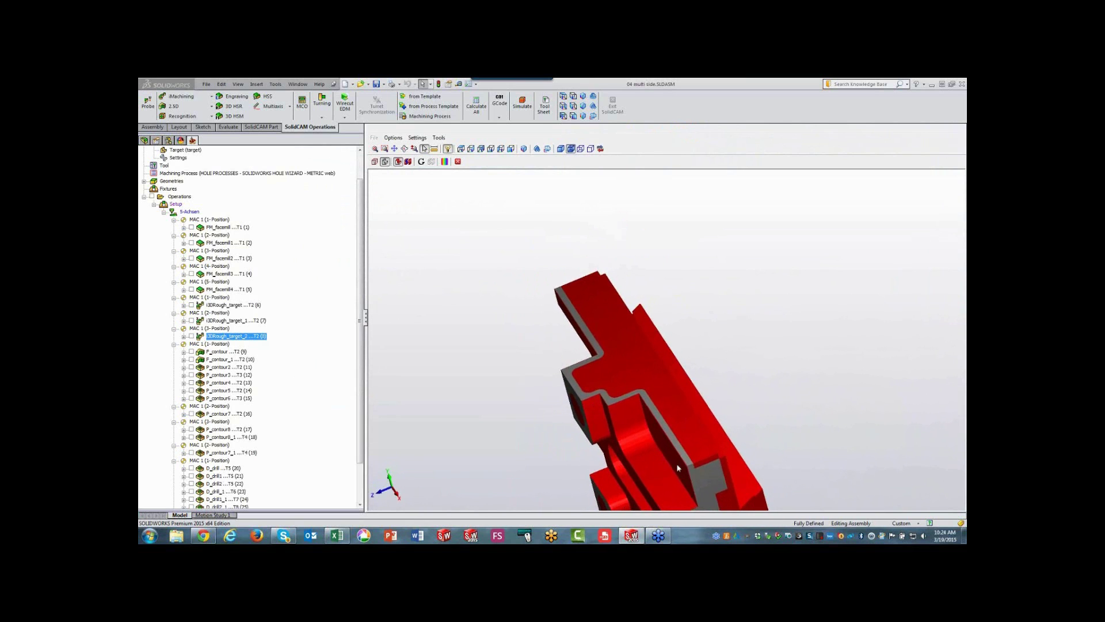
{"action": "key", "text": "Left"}
{"action": "key", "text": "Left"}
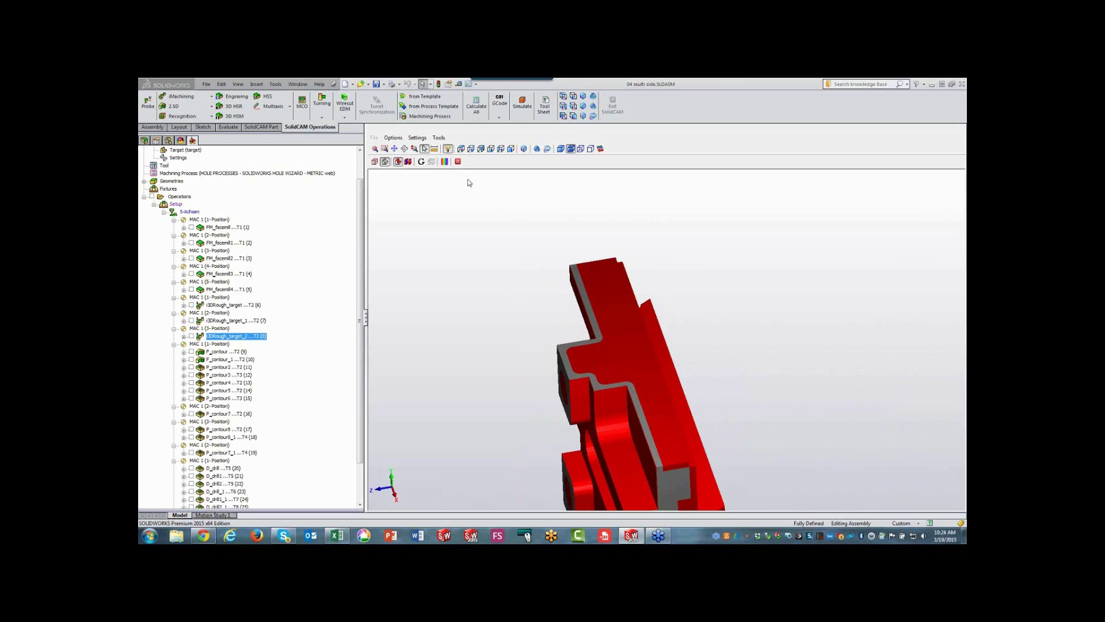
{"action": "left_click", "coordinate": [457, 161]}
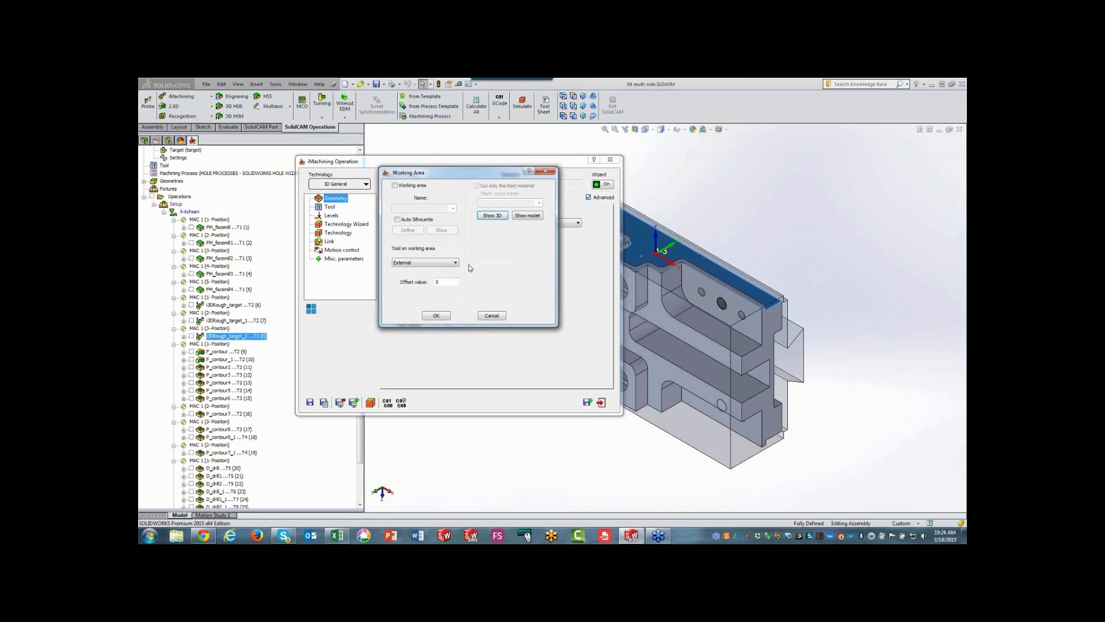
Cancel the Working Area dialog without changes, leaving the part model in view
{"action": "left_click", "coordinate": [492, 316]}
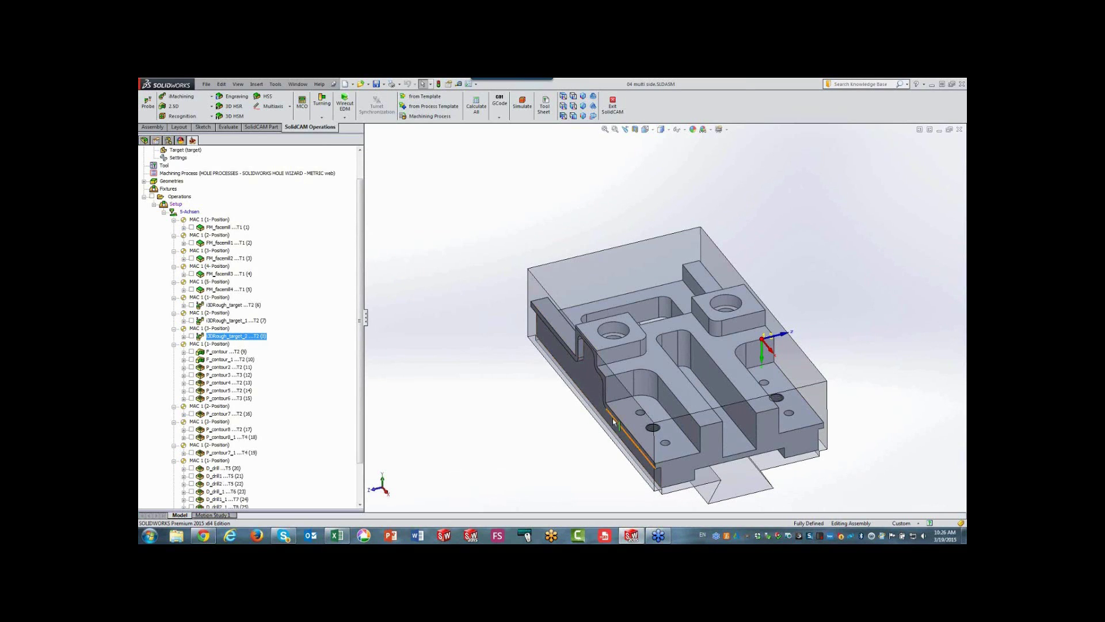
Measure the 10 mm normal distance from the lower pocket floor to the slot floor
{"action": "left_click", "coordinate": [632, 339]}
{"action": "left_click", "coordinate": [645, 361]}
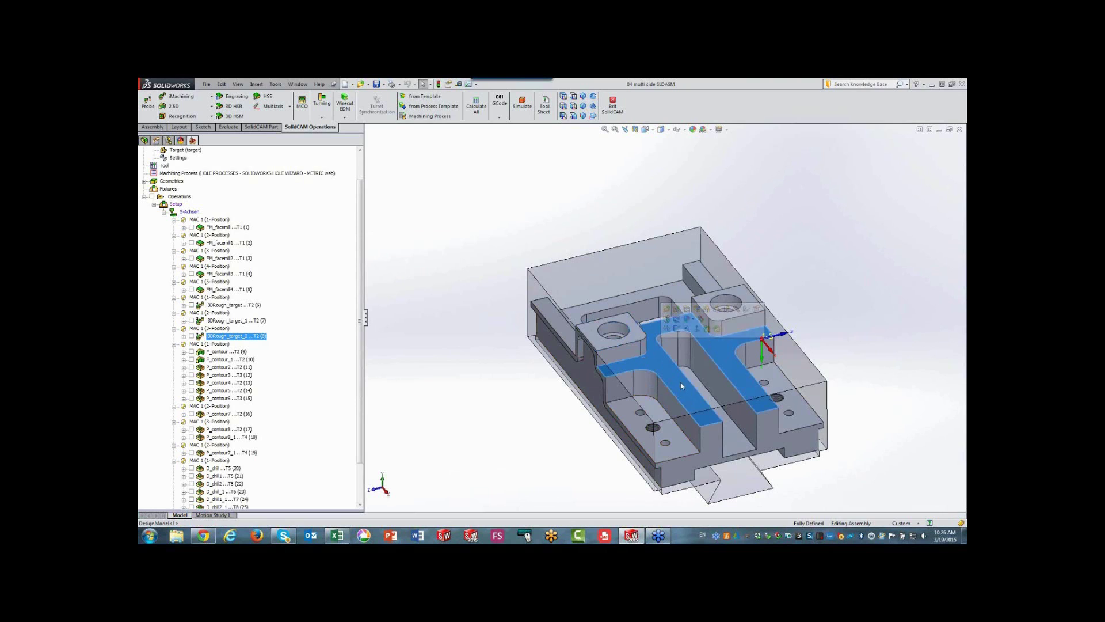
{"action": "left_click", "coordinate": [729, 403]}
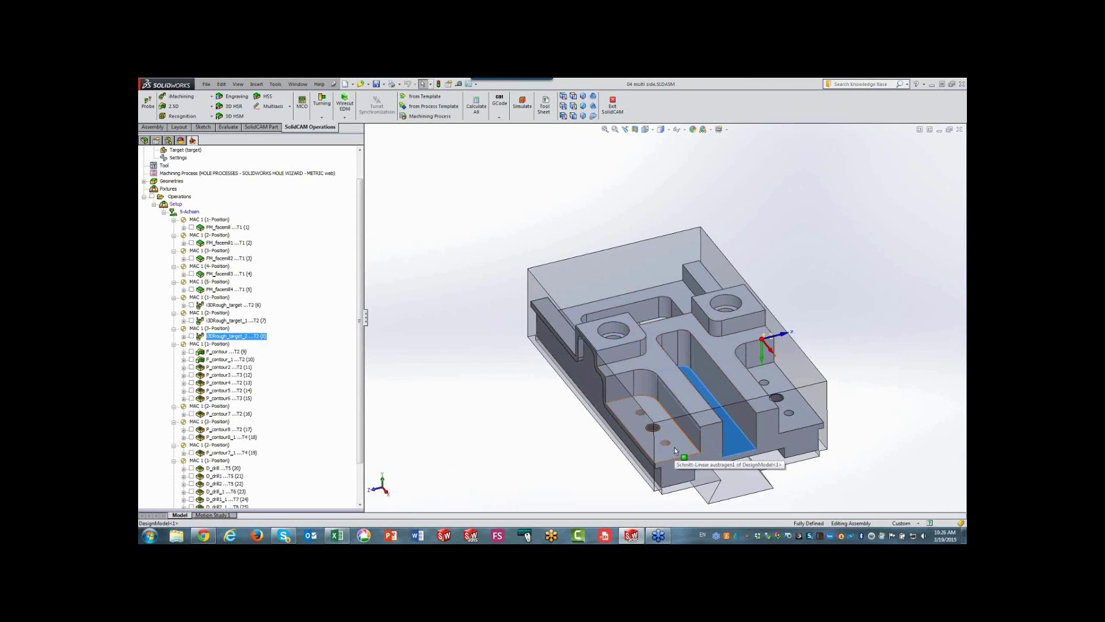
{"action": "left_click", "coordinate": [673, 446]}
{"action": "left_click", "coordinate": [732, 454], "text": "ctrl"}
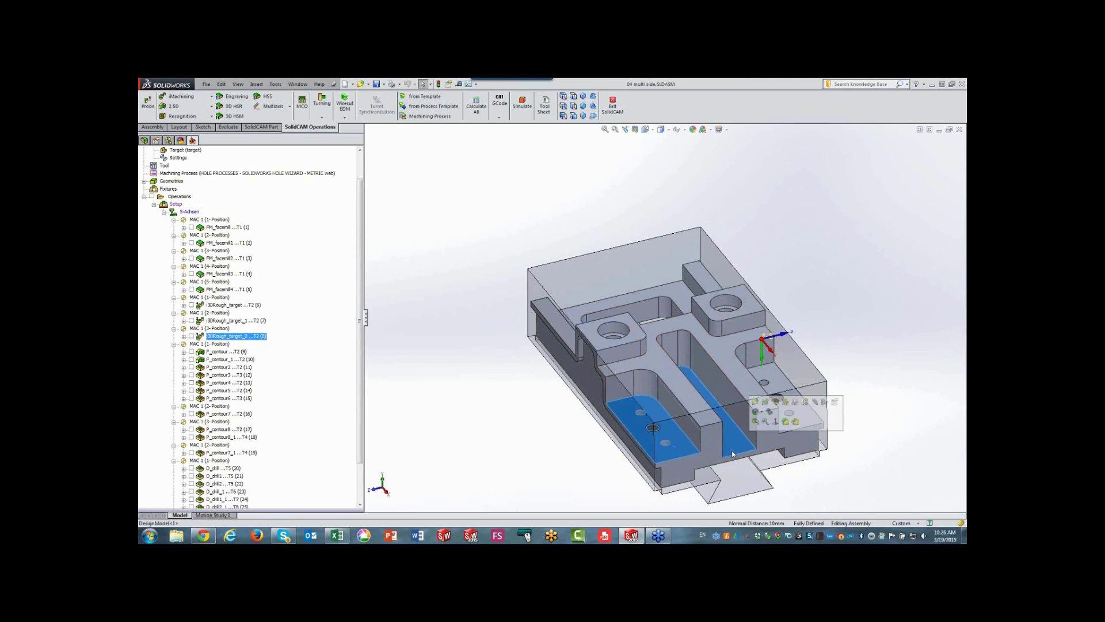